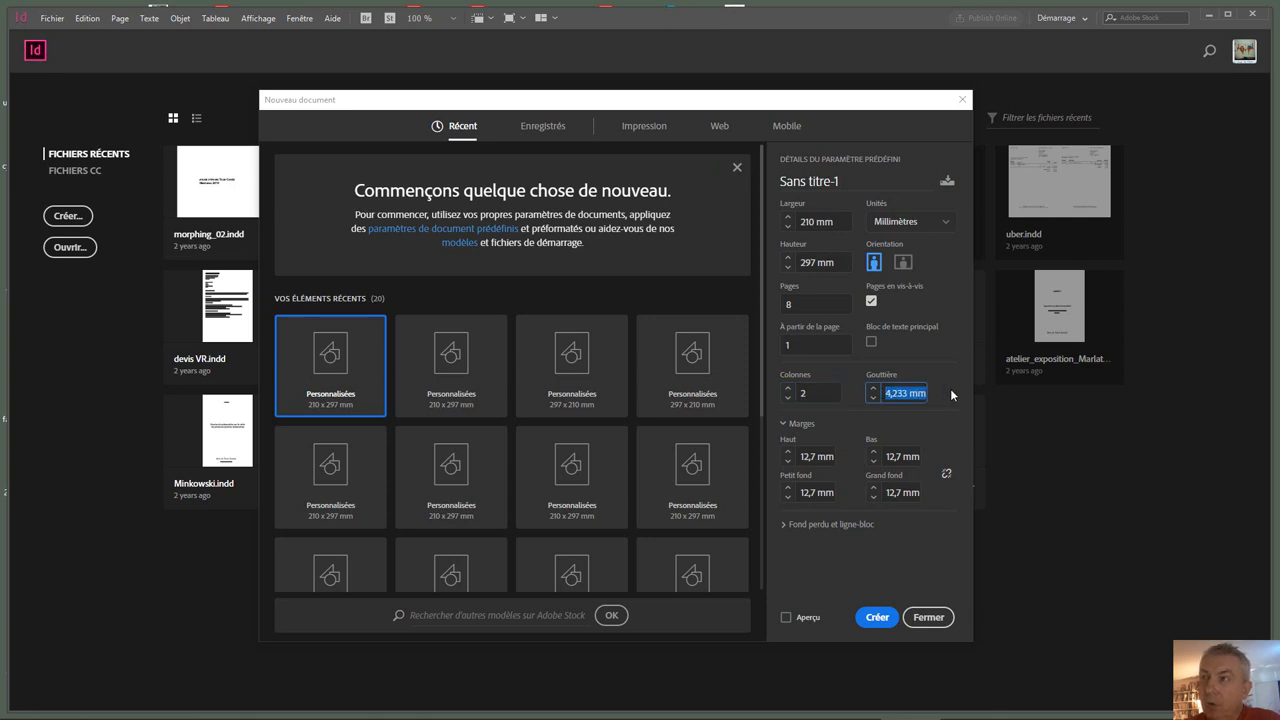
Step: Set the new document's gutter to 5 mm and link the margins so all four are 10 mm
text(5)
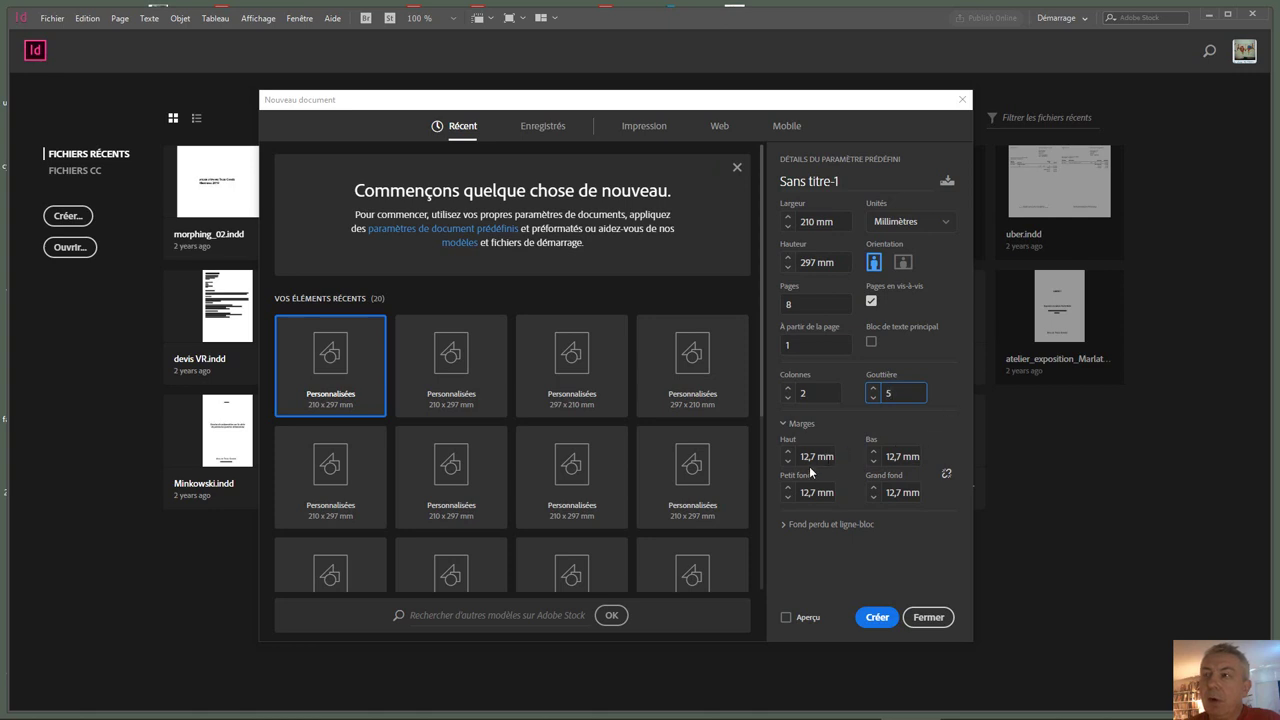
key(Tab)
text(10)
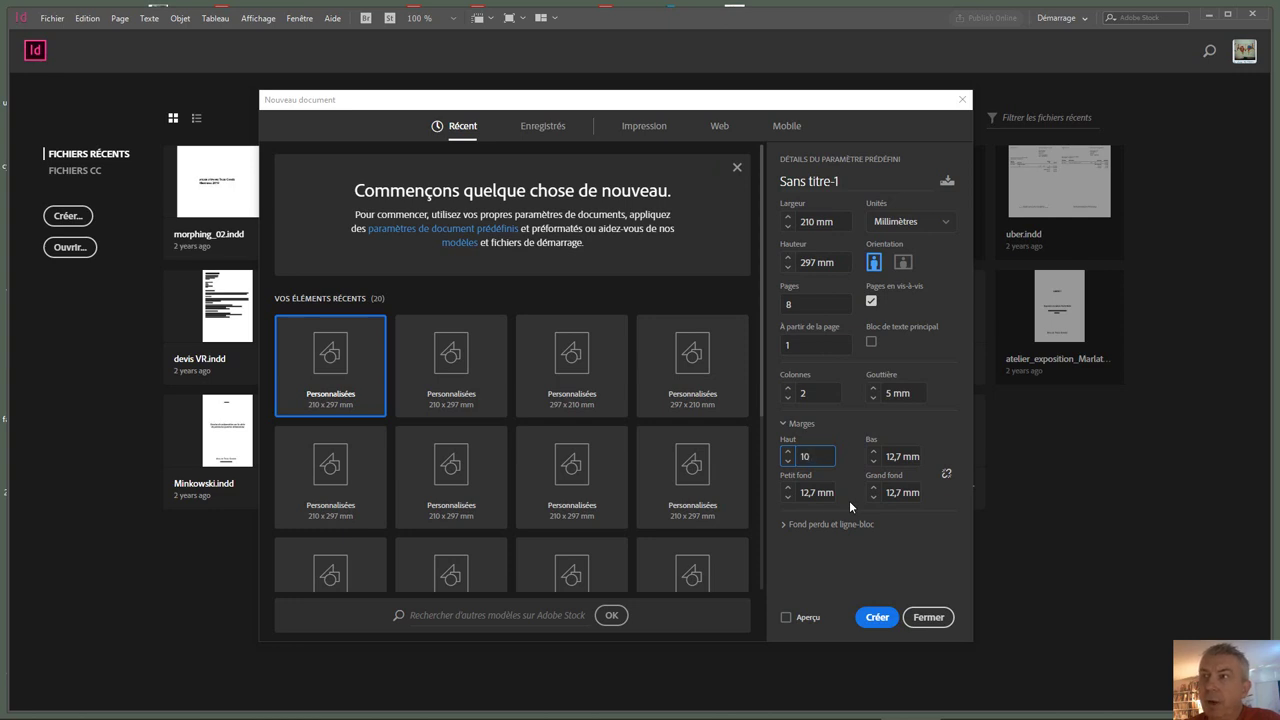
click(947, 475)
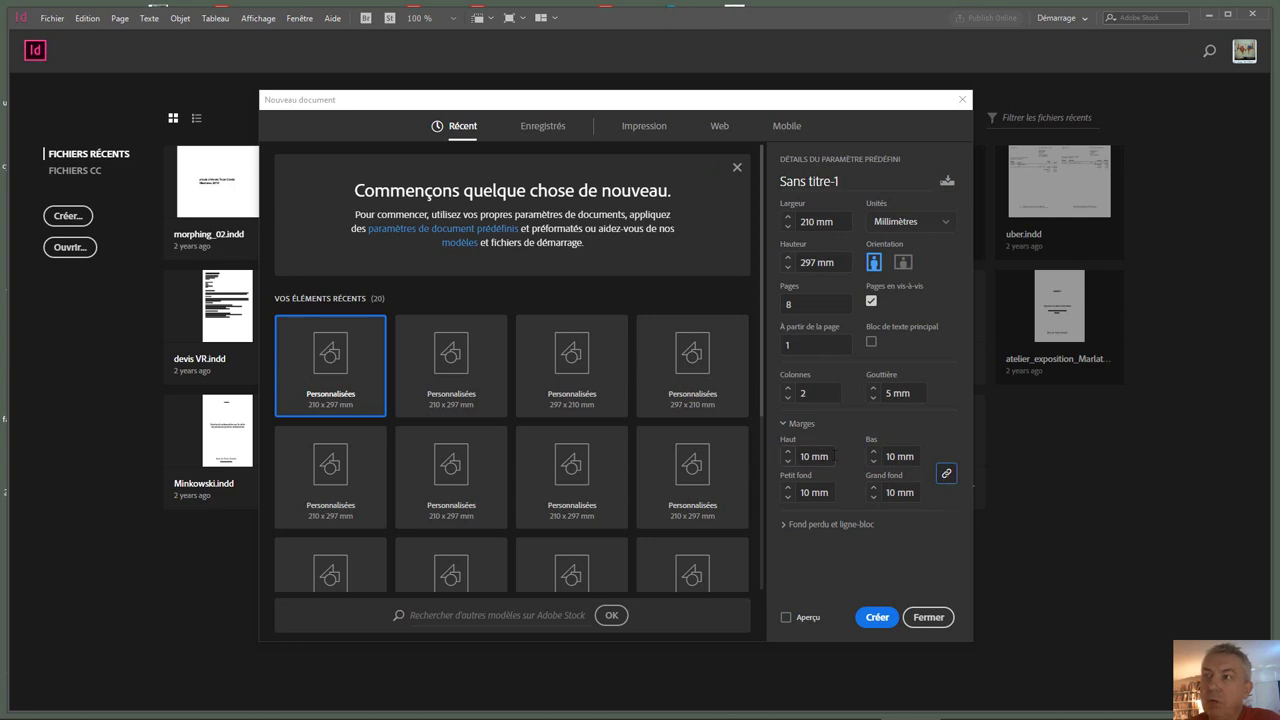
Step: Set the top margin to 11 mm and create the document
double_click(800, 456)
text(11)
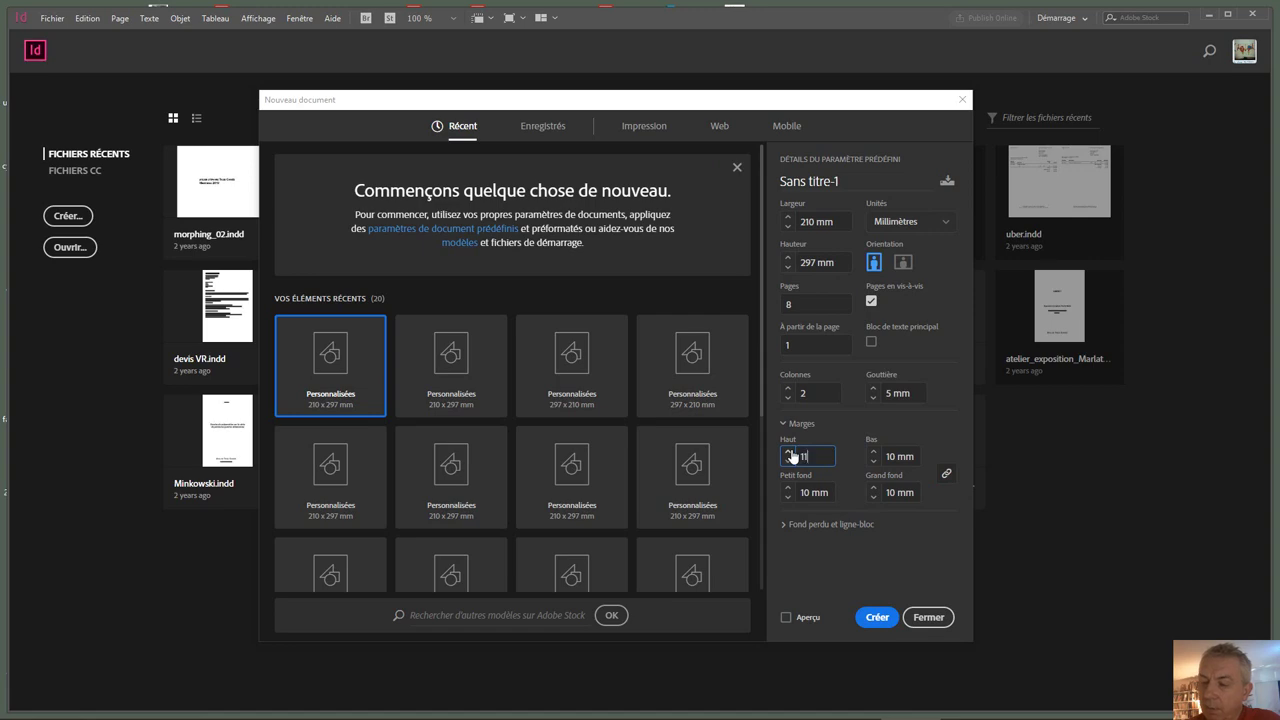
key(Escape)
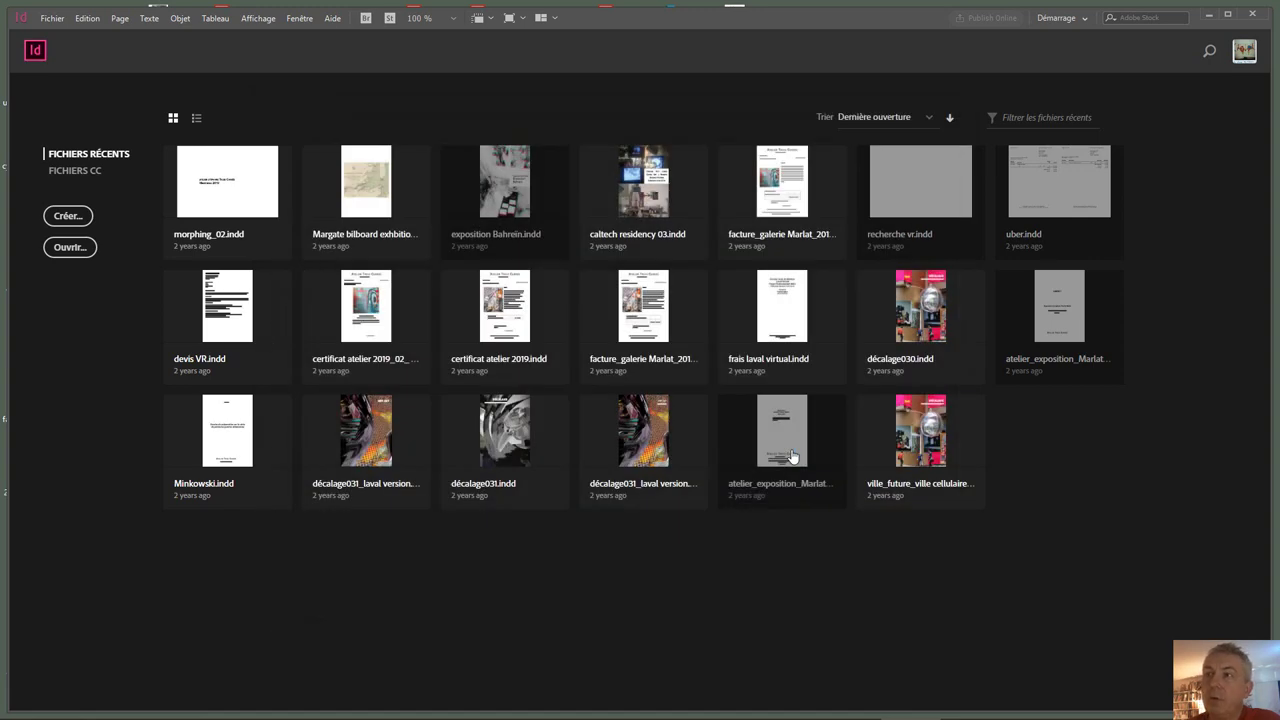
click(791, 457)
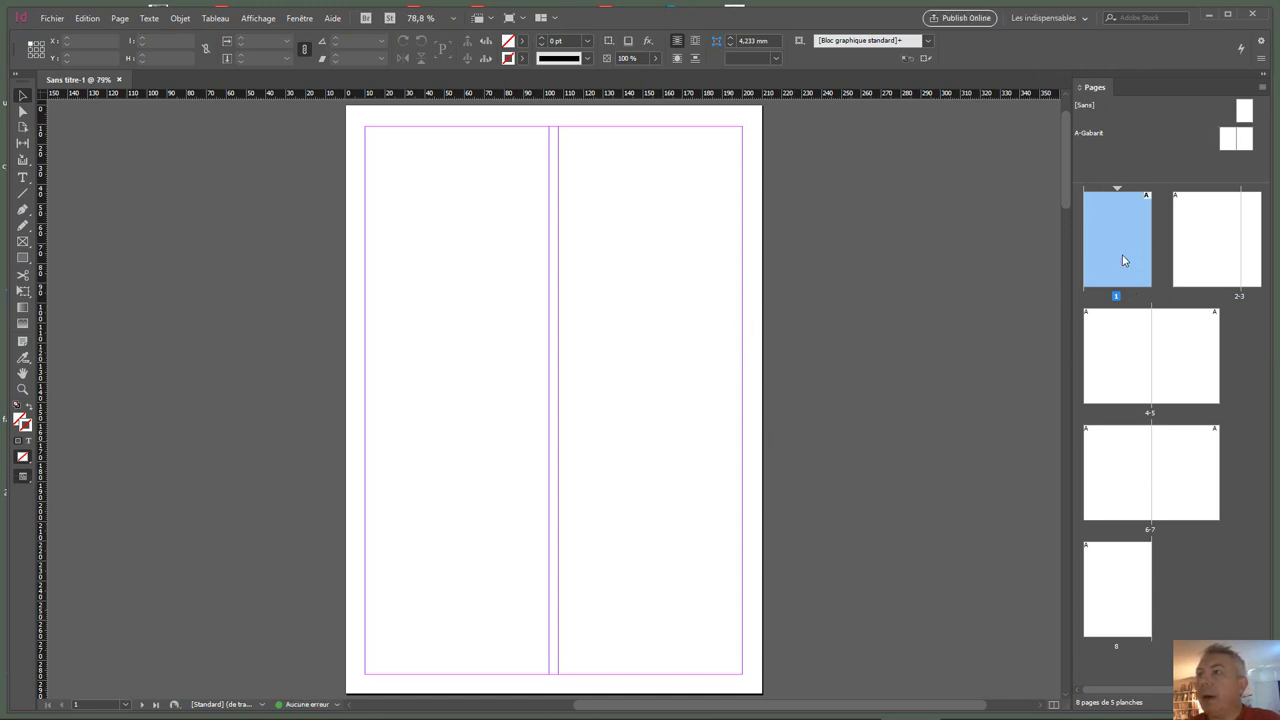
drag(1063, 138, 1106, 180)
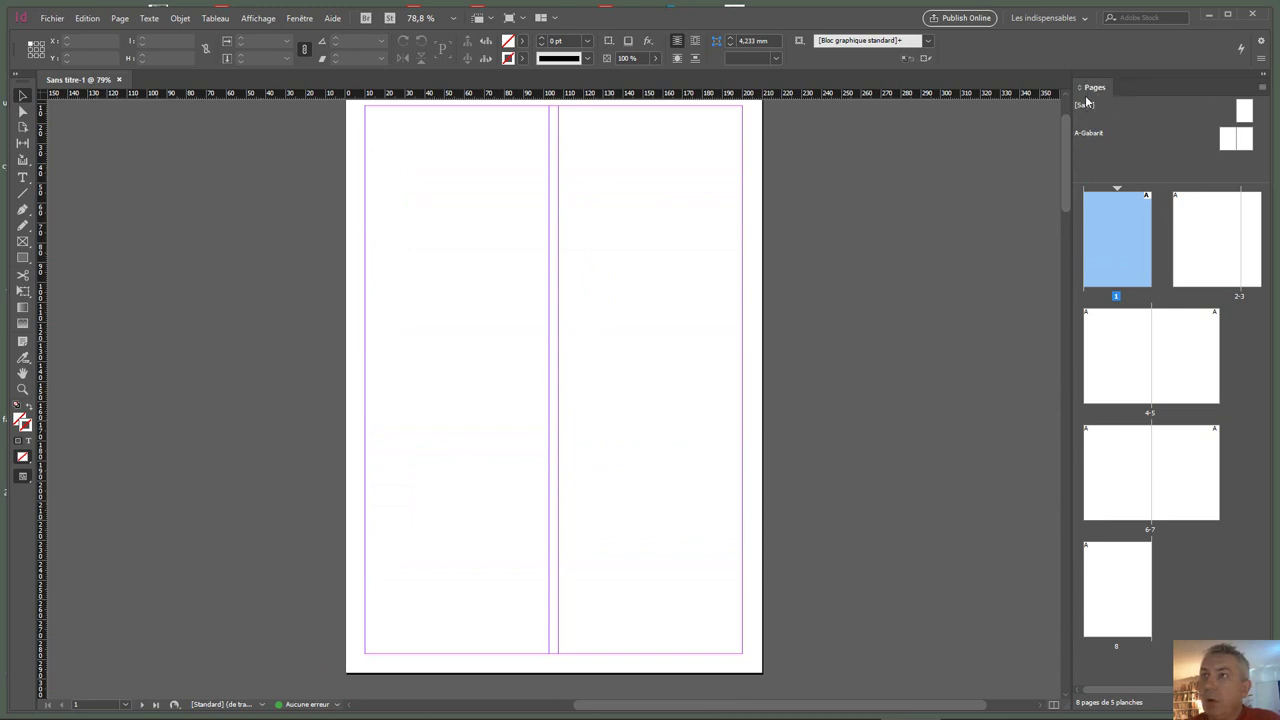
Step: Display the paragraph styles (Styles de paragraphe) and dock them in the same group as Pages
click(259, 19)
mouse_move(290, 21)
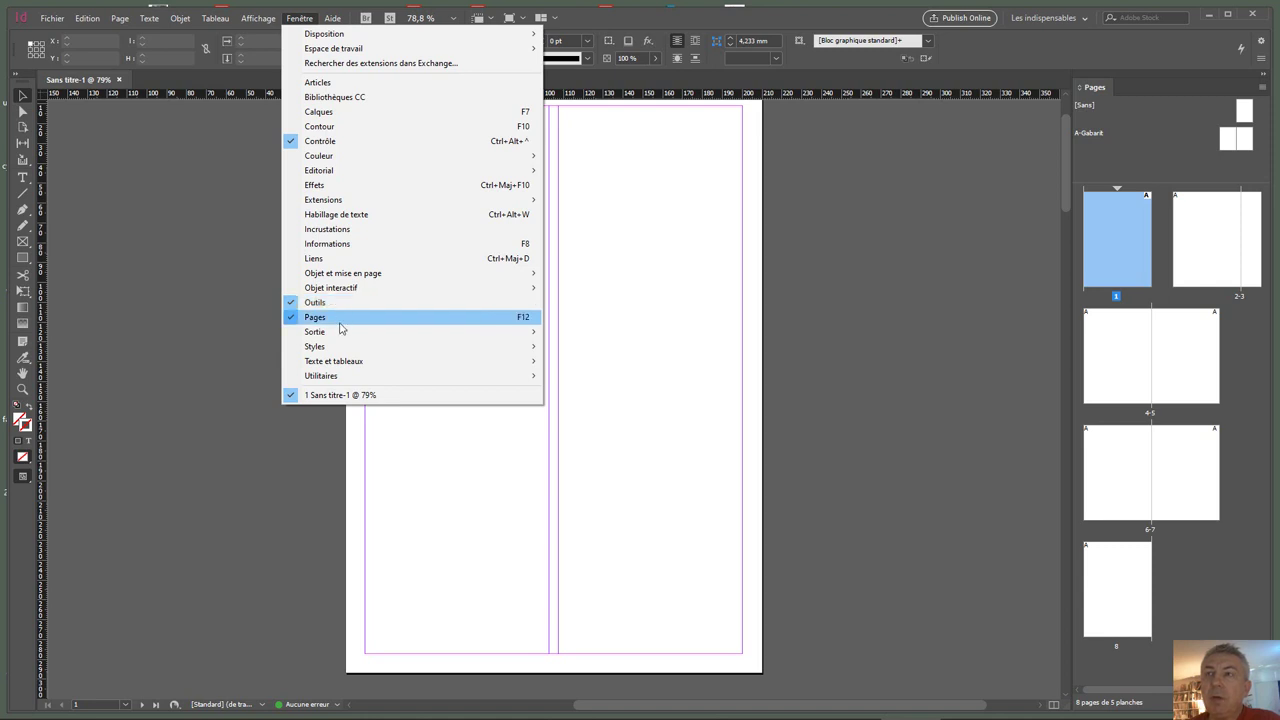
mouse_move(344, 350)
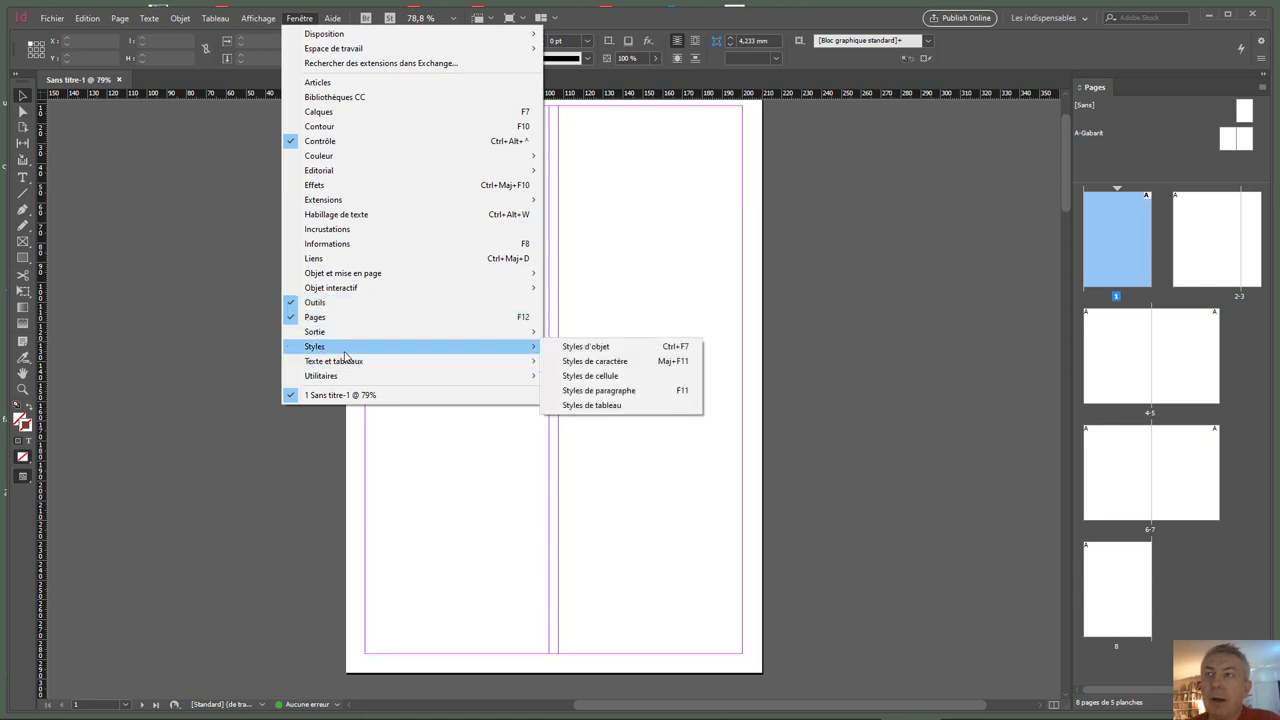
click(614, 392)
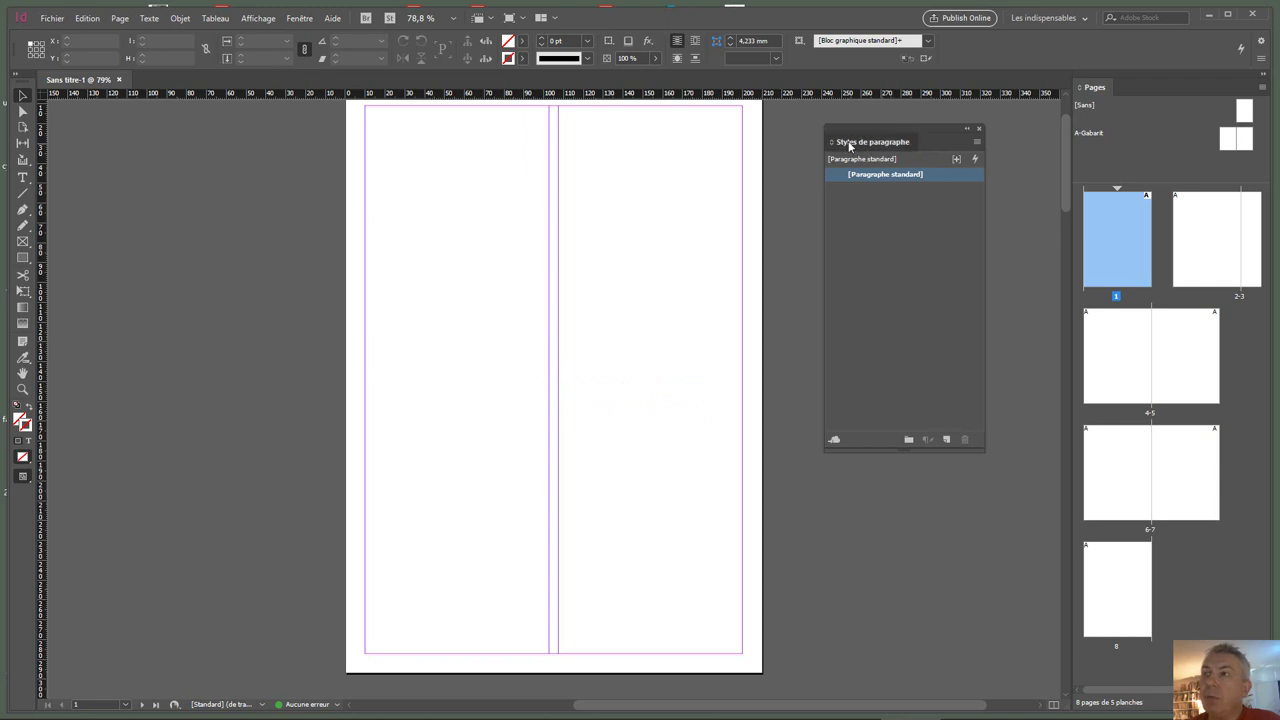
drag(848, 145, 1120, 88)
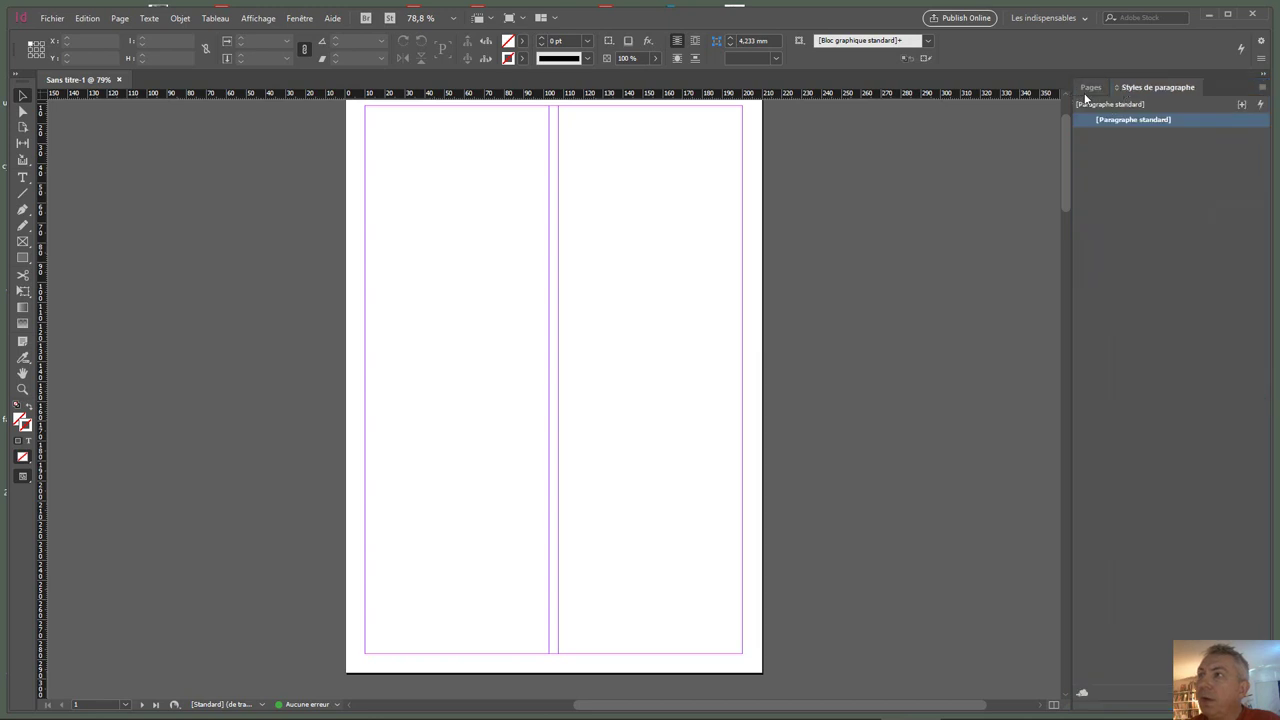
Step: Alternate between viewing the document's pages and its paragraph styles, ending on the pages
click(1090, 87)
click(1150, 86)
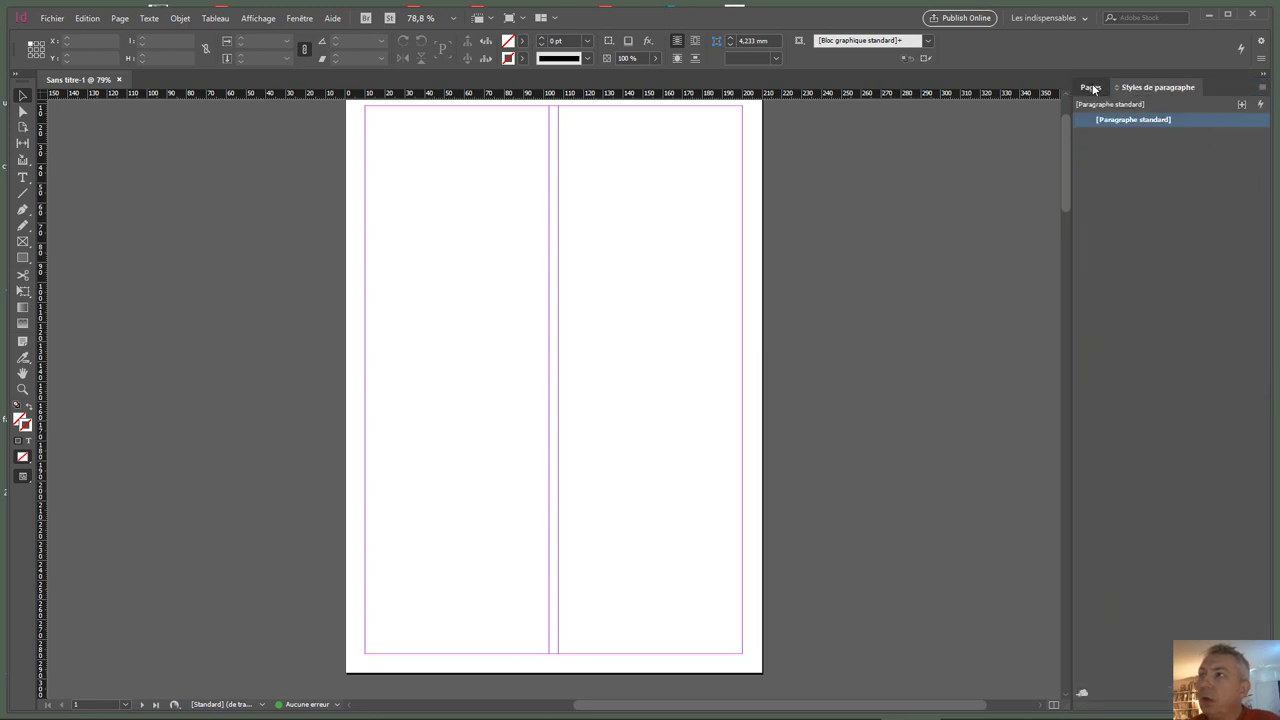
click(1093, 88)
click(1135, 85)
click(1093, 88)
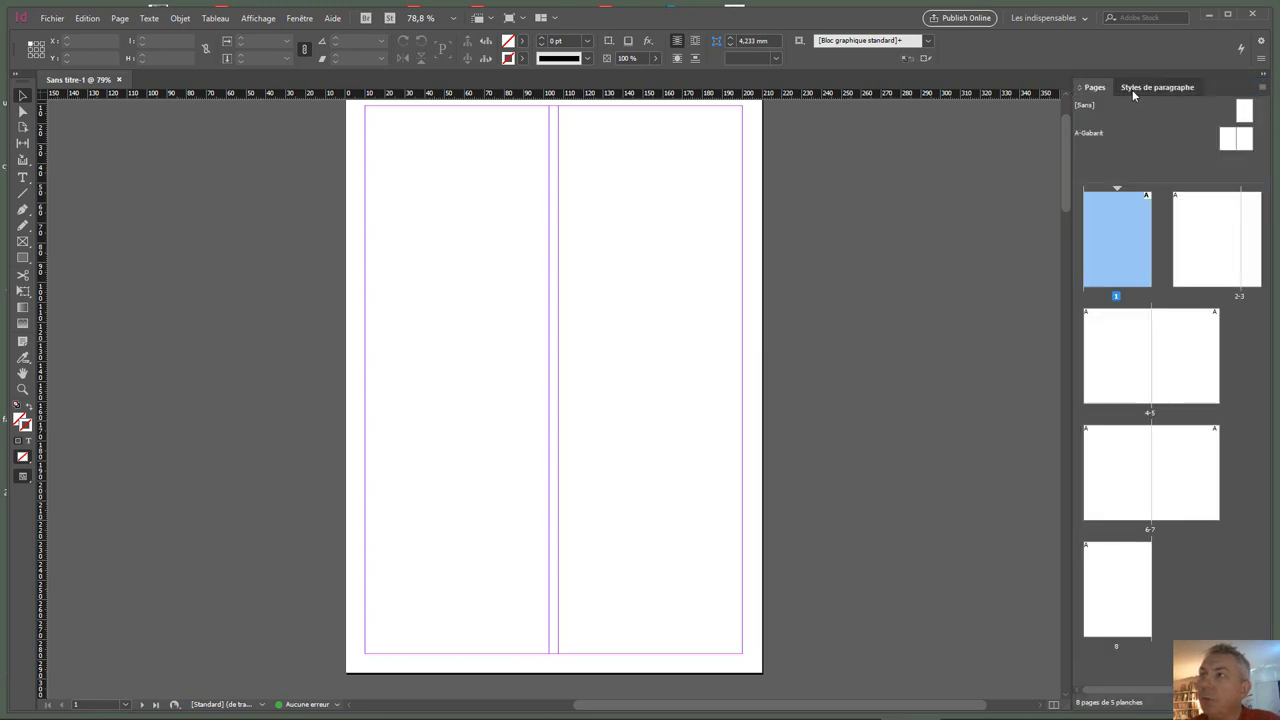
click(1132, 89)
click(1093, 88)
click(1137, 85)
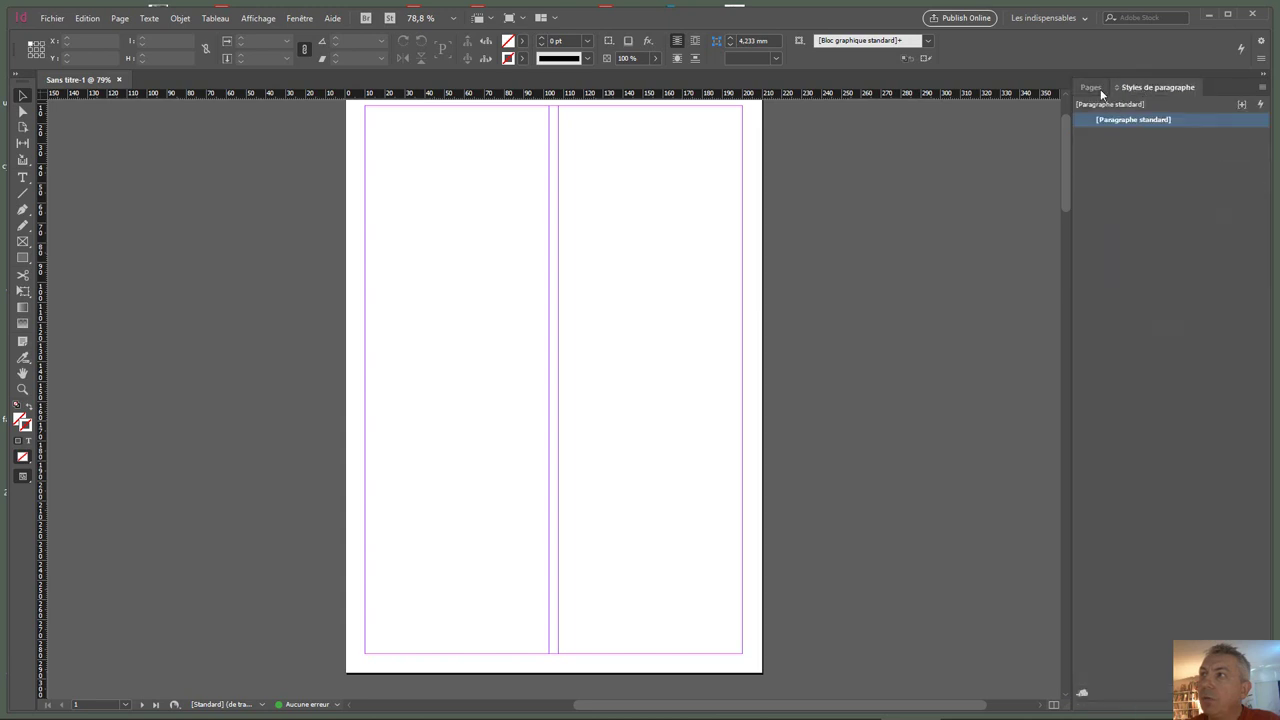
click(1094, 88)
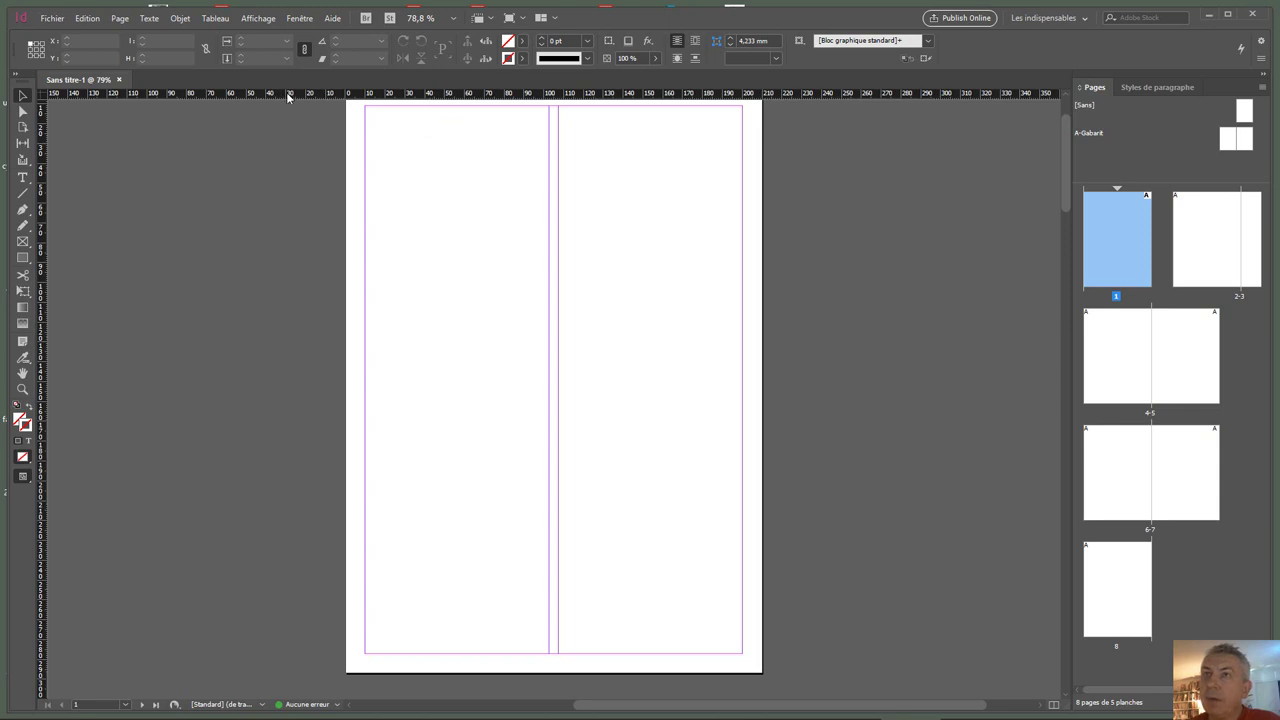
click(306, 20)
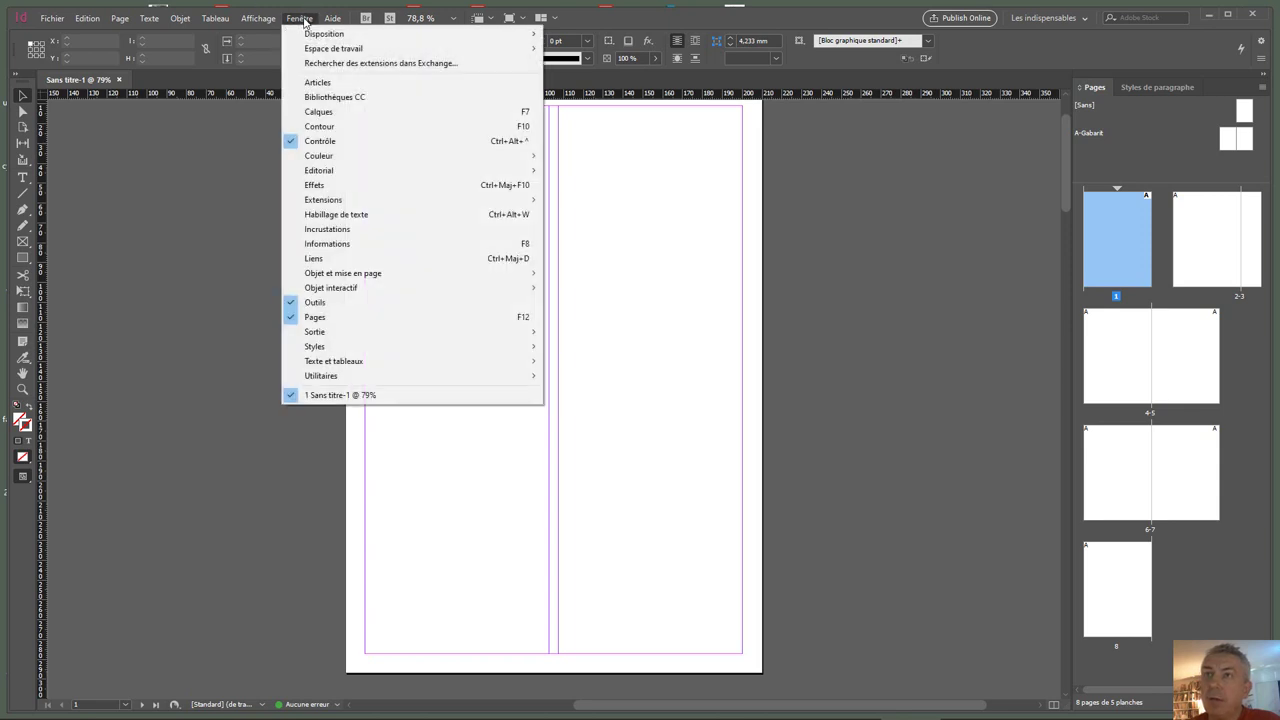
click(303, 20)
click(258, 18)
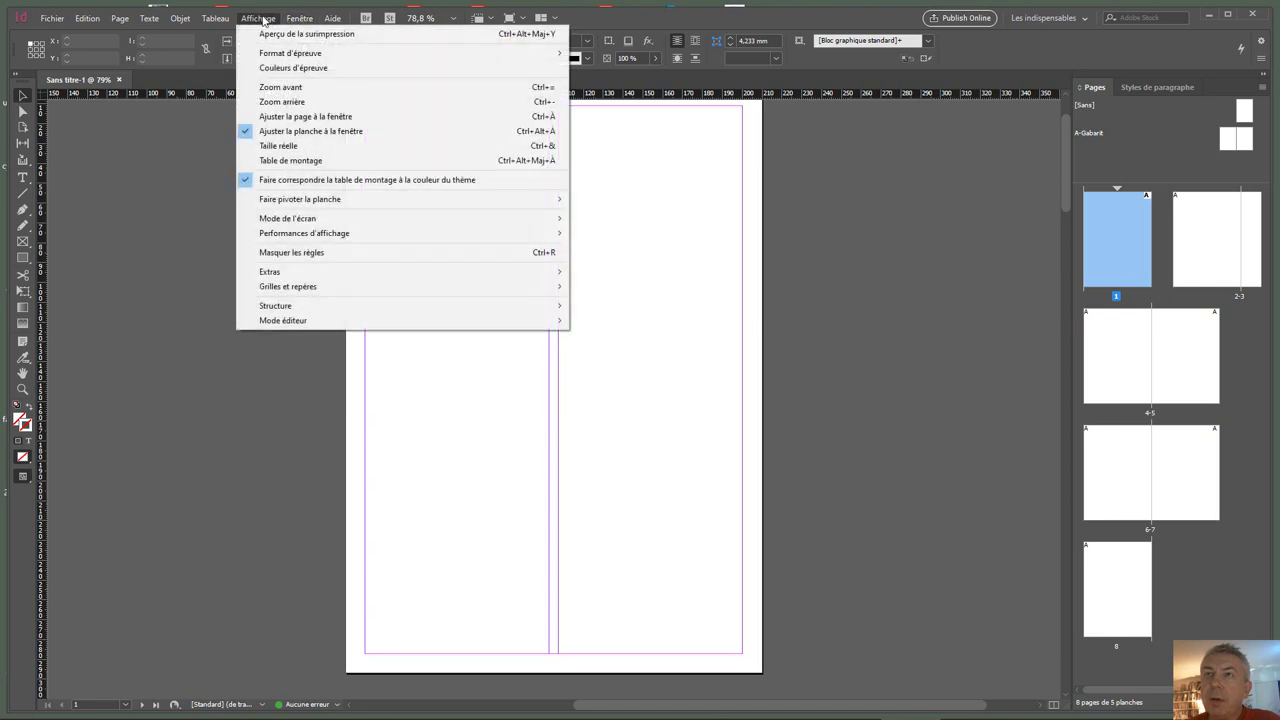
mouse_move(302, 276)
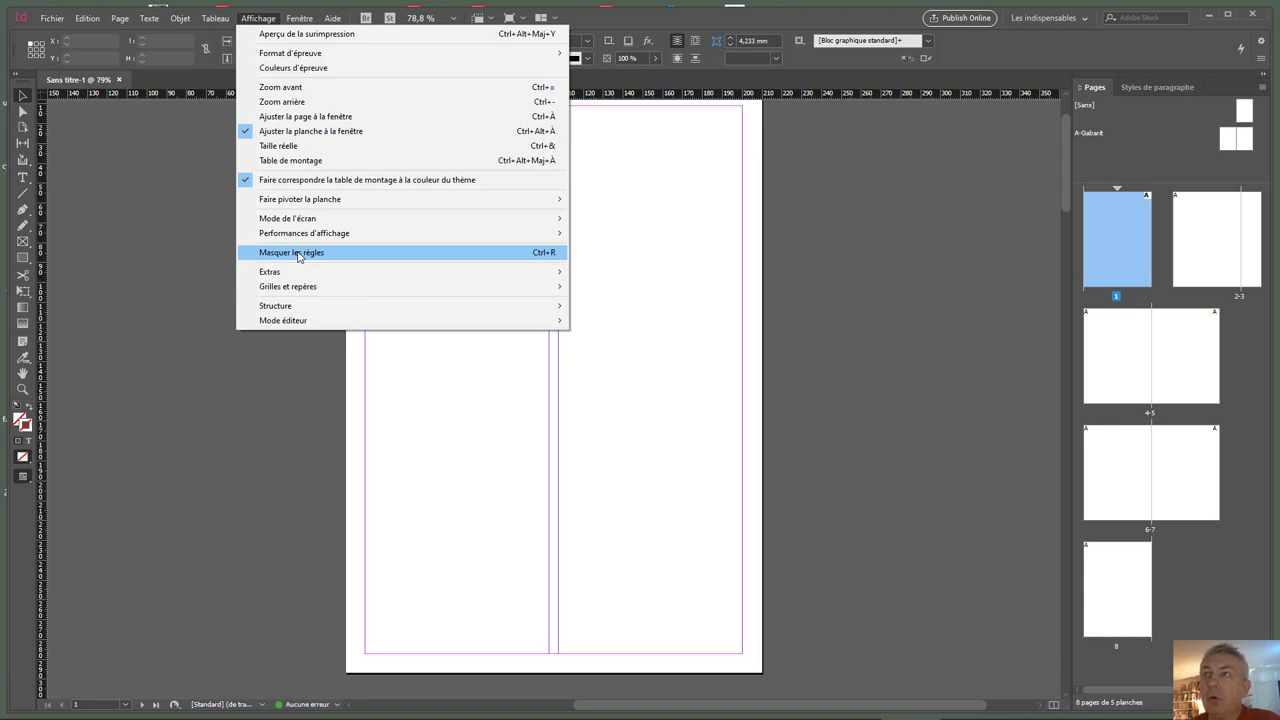
click(651, 97)
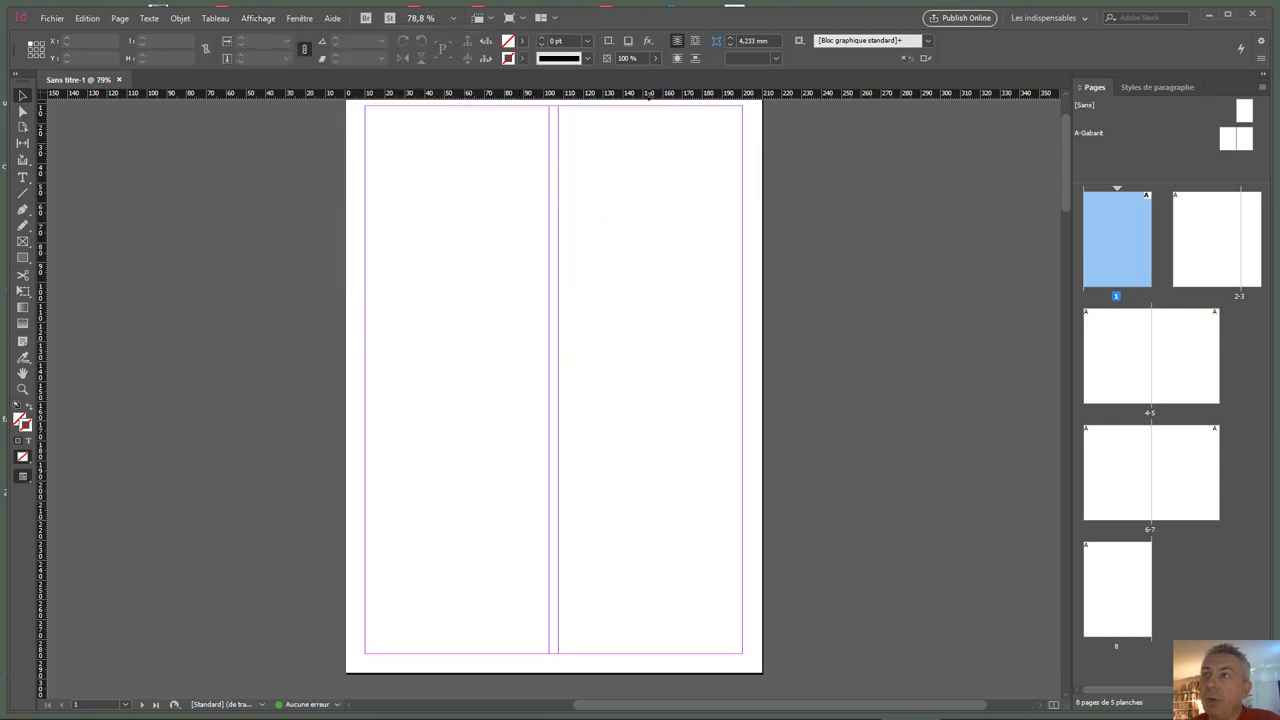
Step: Place four horizontal ruler guides on page 1 at about 66.5, 214, 27.5 and 258 mm
drag(649, 97, 650, 215)
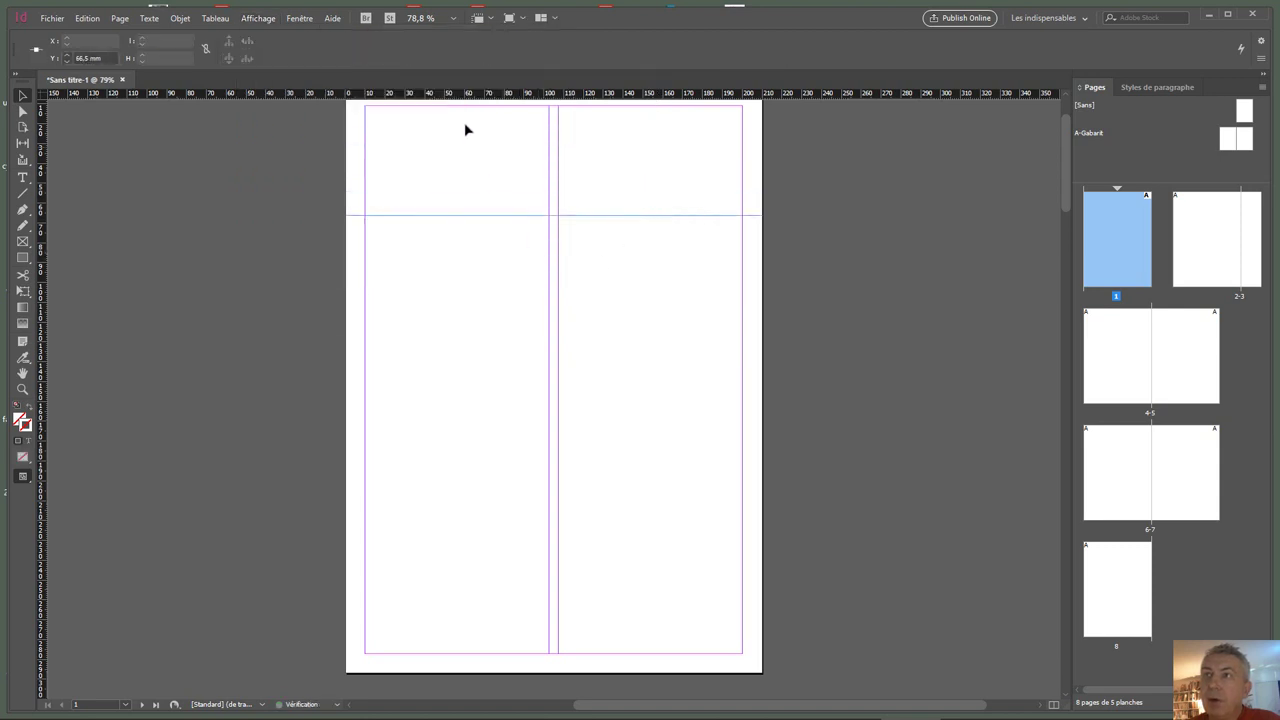
drag(466, 97, 463, 508)
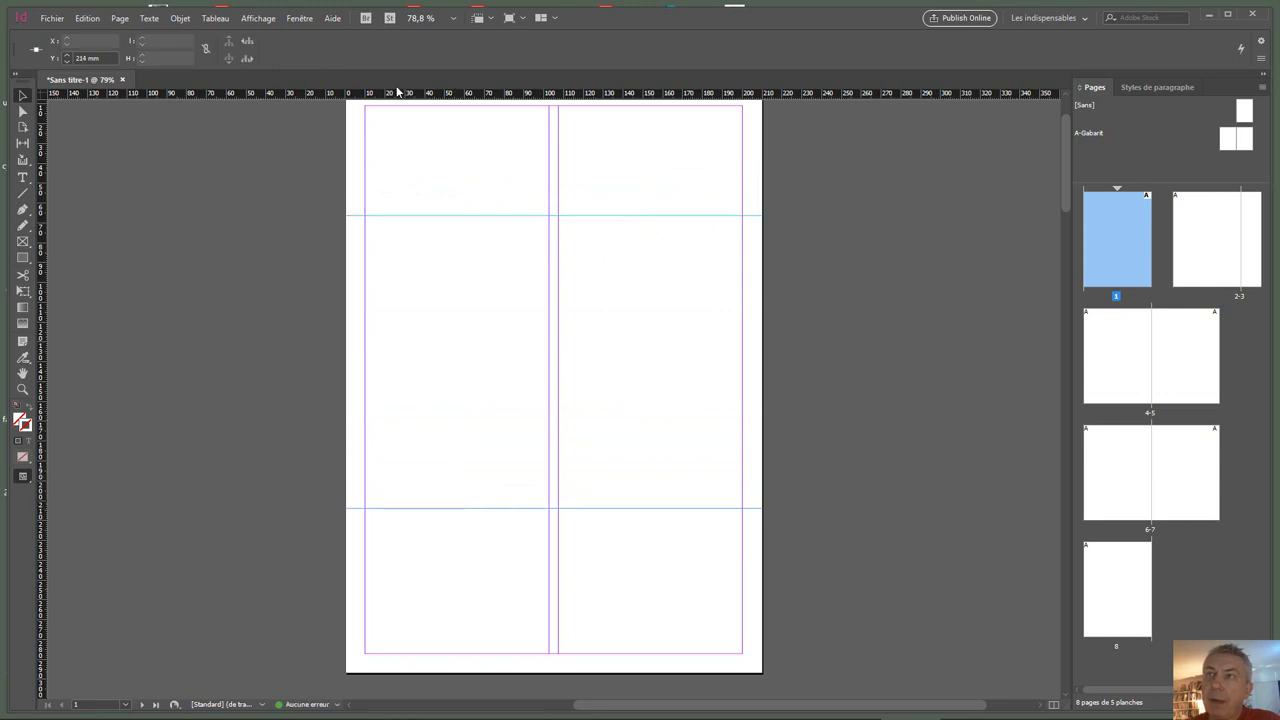
drag(398, 93, 411, 139)
drag(423, 96, 494, 595)
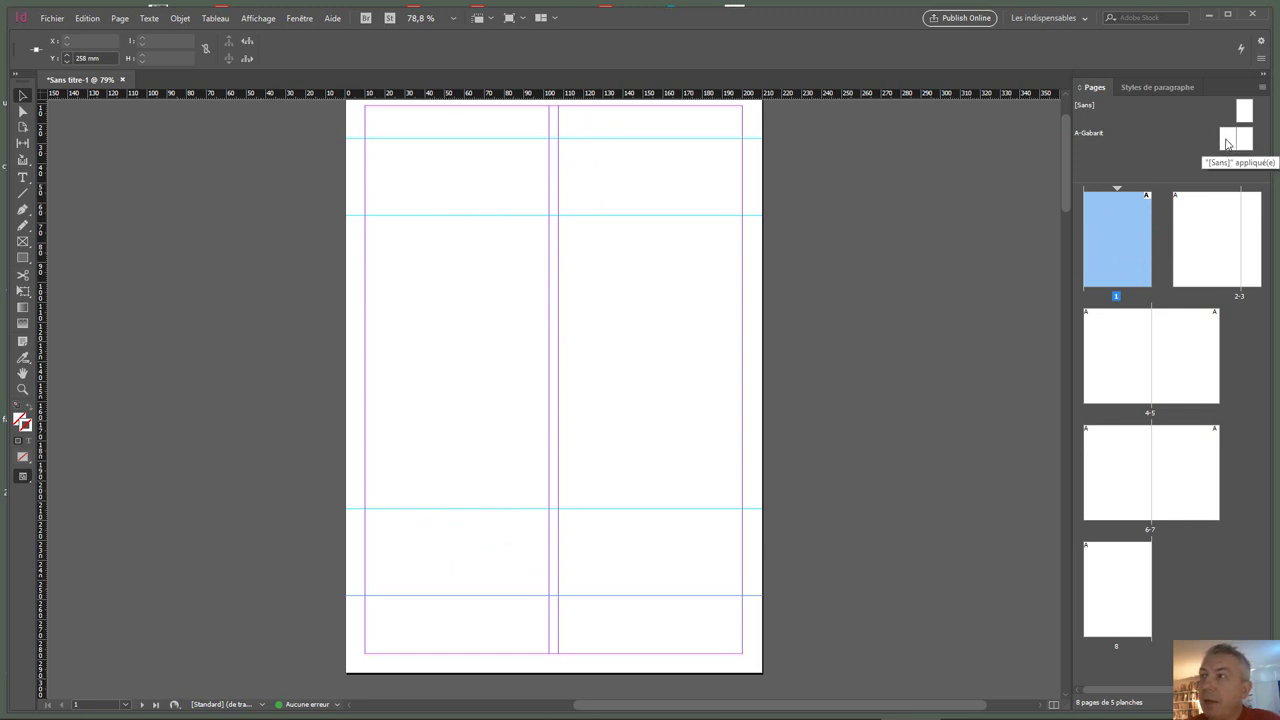
Step: Select the four horizontal guides on page 1 and delete them
drag(444, 124, 504, 599)
key(ctrl+semicolon)
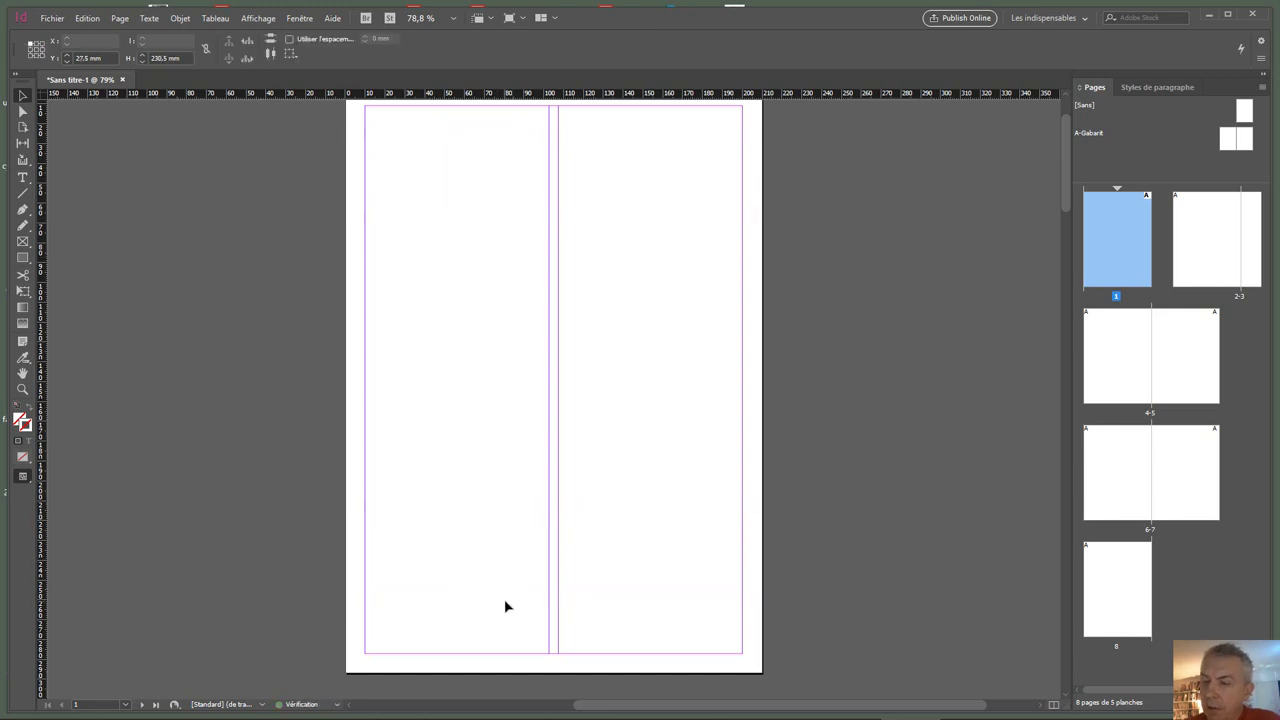
Step: Open the A-Gabarit master spread and place horizontal guides at about 94 mm and 220 mm on both of its pages
double_click(1244, 138)
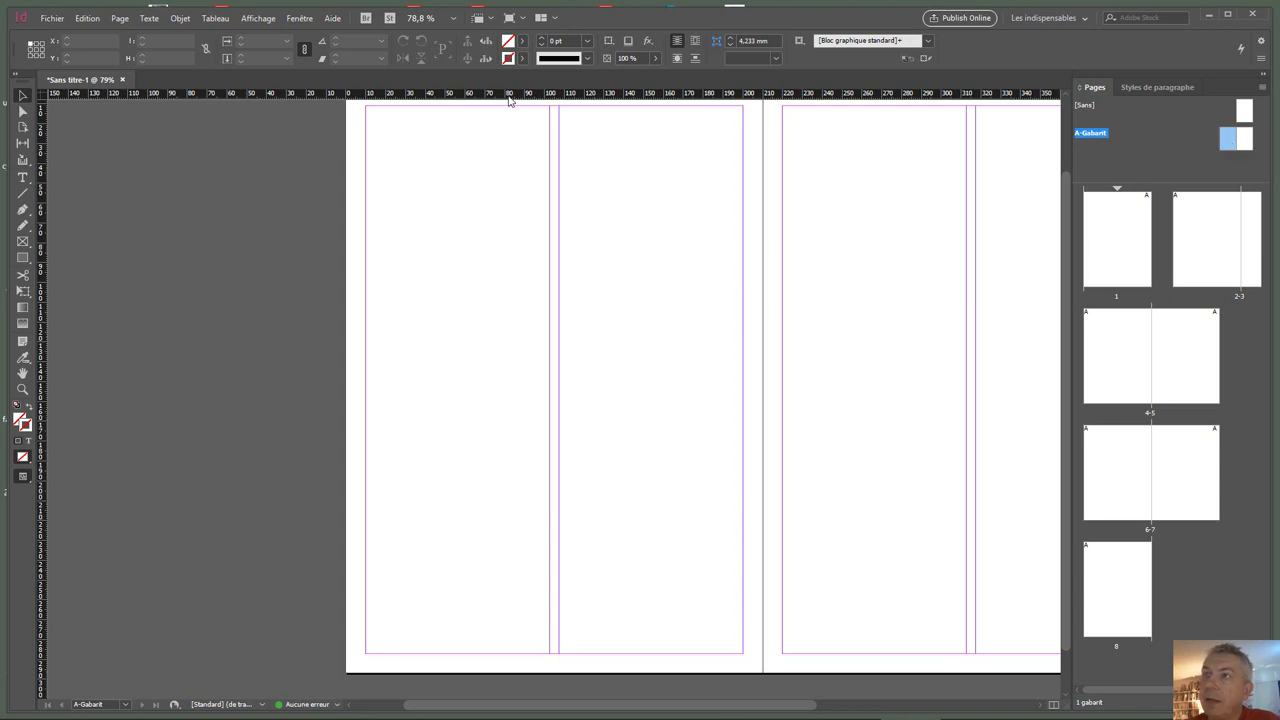
drag(510, 95, 538, 271)
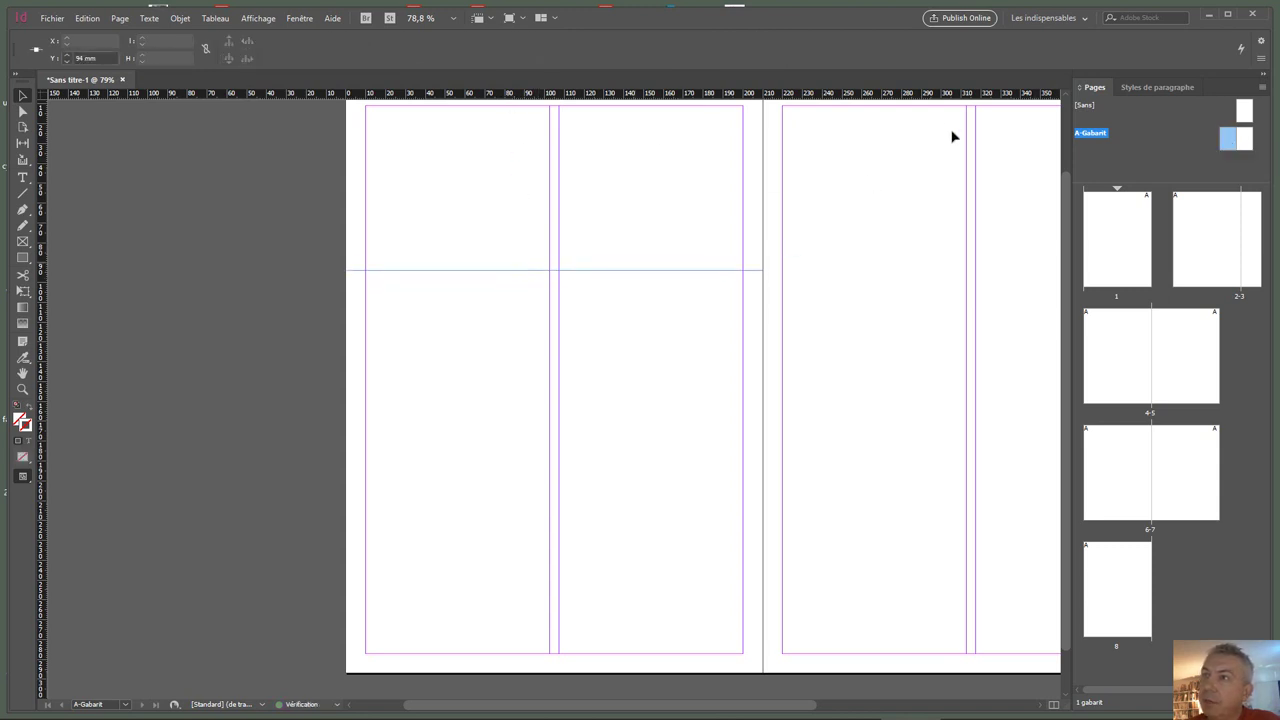
drag(857, 96, 857, 270)
drag(543, 95, 562, 521)
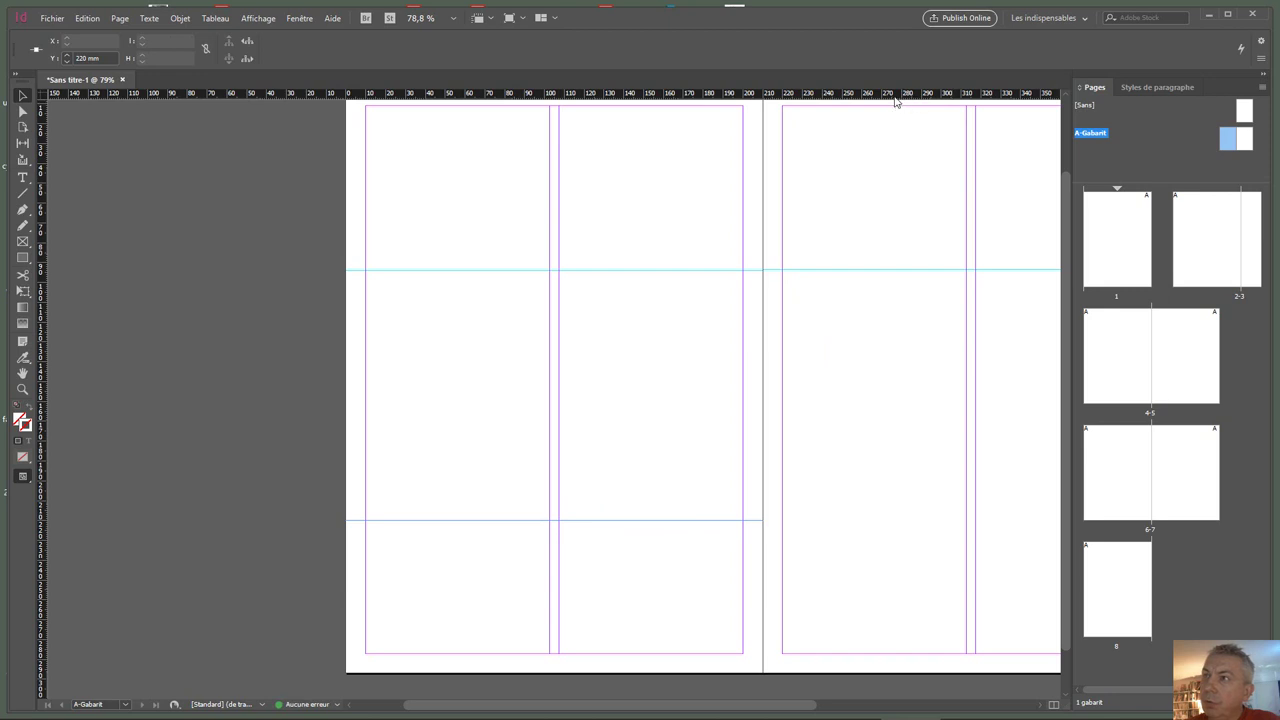
drag(896, 98, 922, 520)
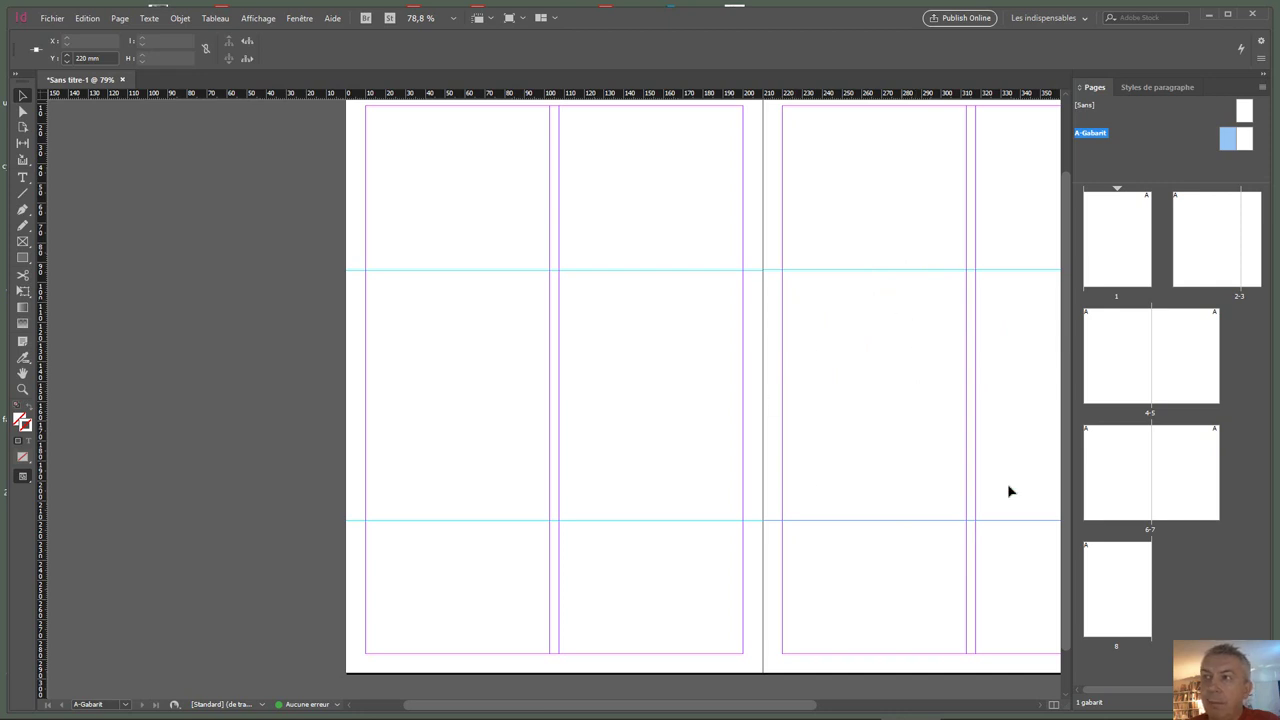
Step: Compare the guides on page 1, spread 2-3 and spread 6-7 with those on the A-Gabarit master
double_click(1136, 239)
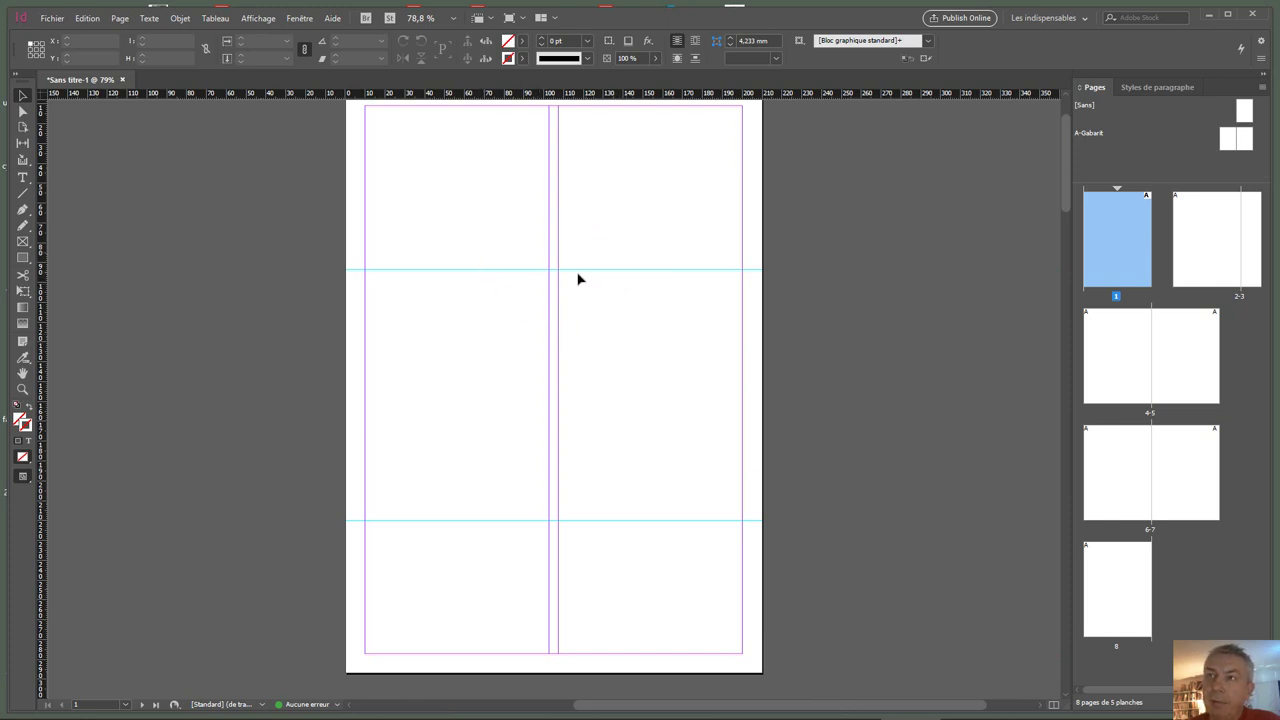
double_click(1235, 145)
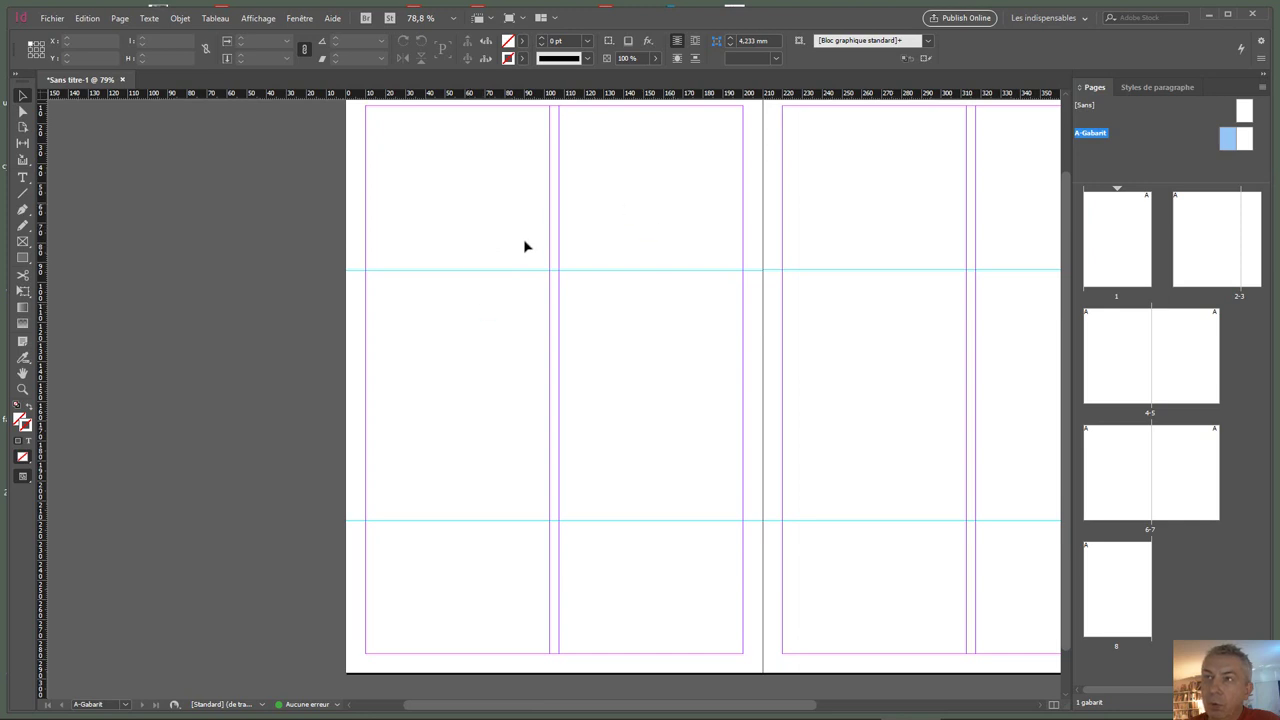
double_click(1111, 254)
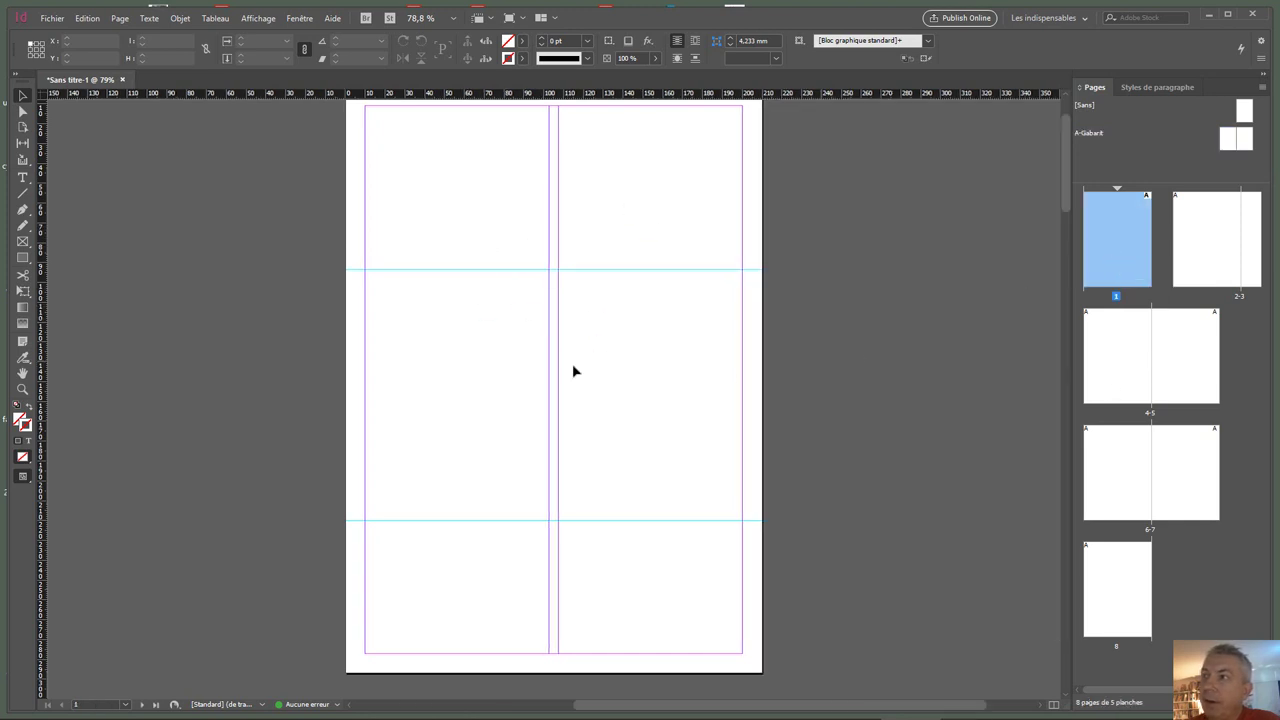
double_click(1217, 242)
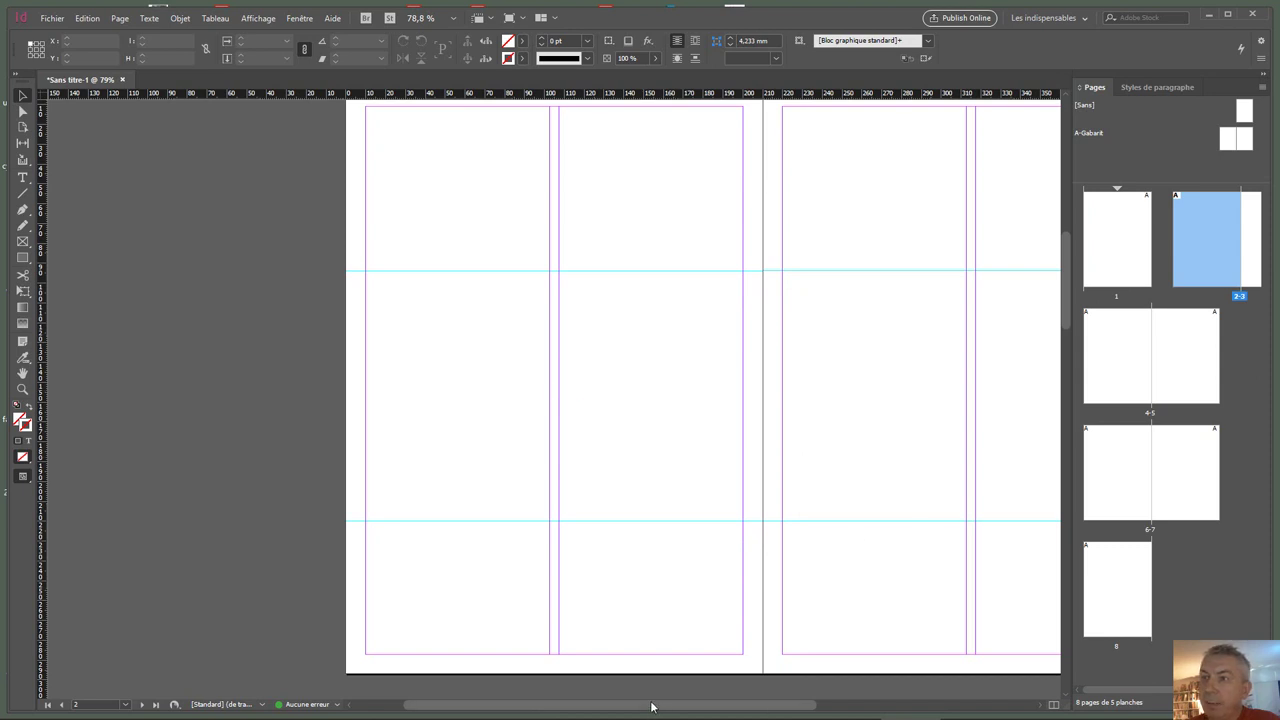
drag(651, 713, 686, 712)
scroll(735, 708, right, 1)
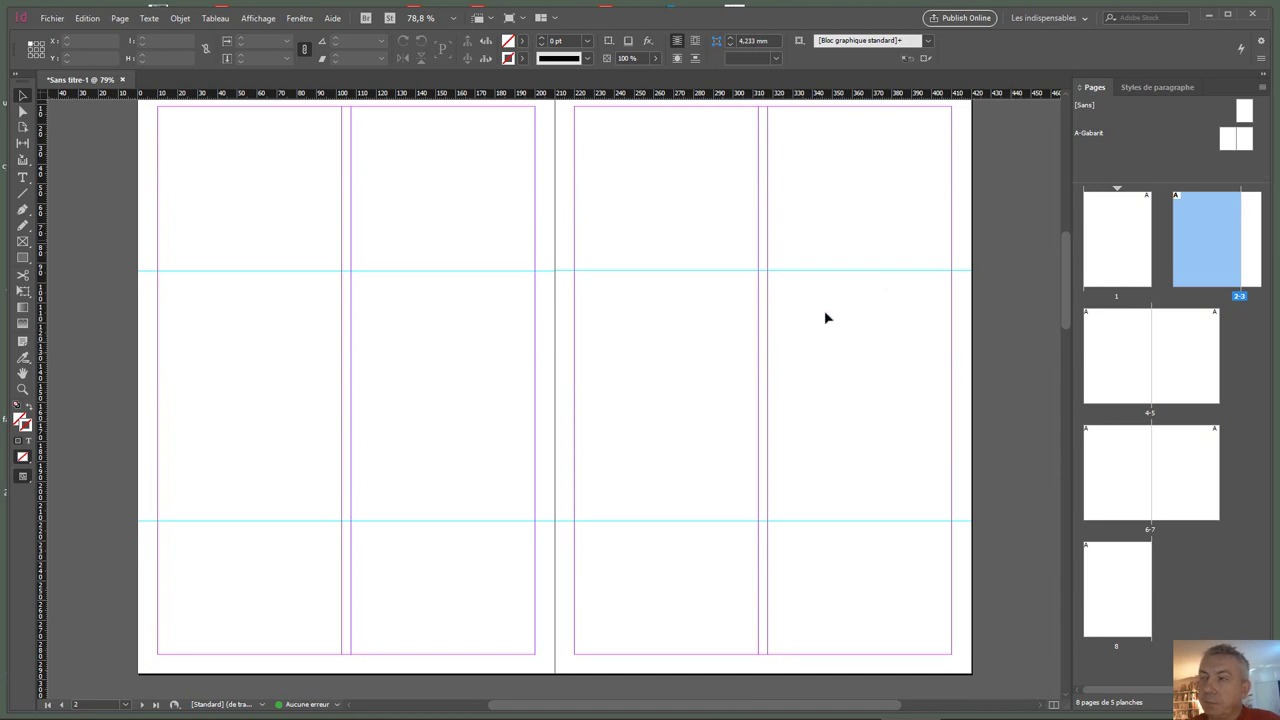
click(1128, 240)
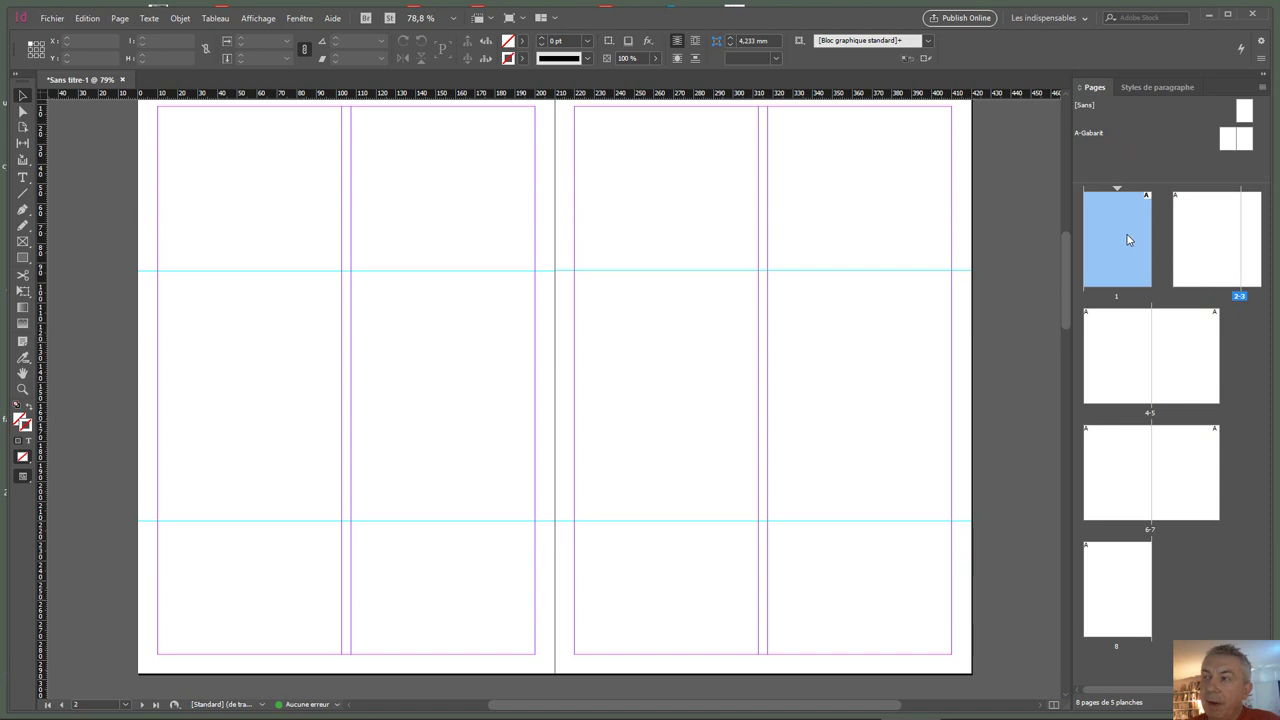
double_click(1196, 232)
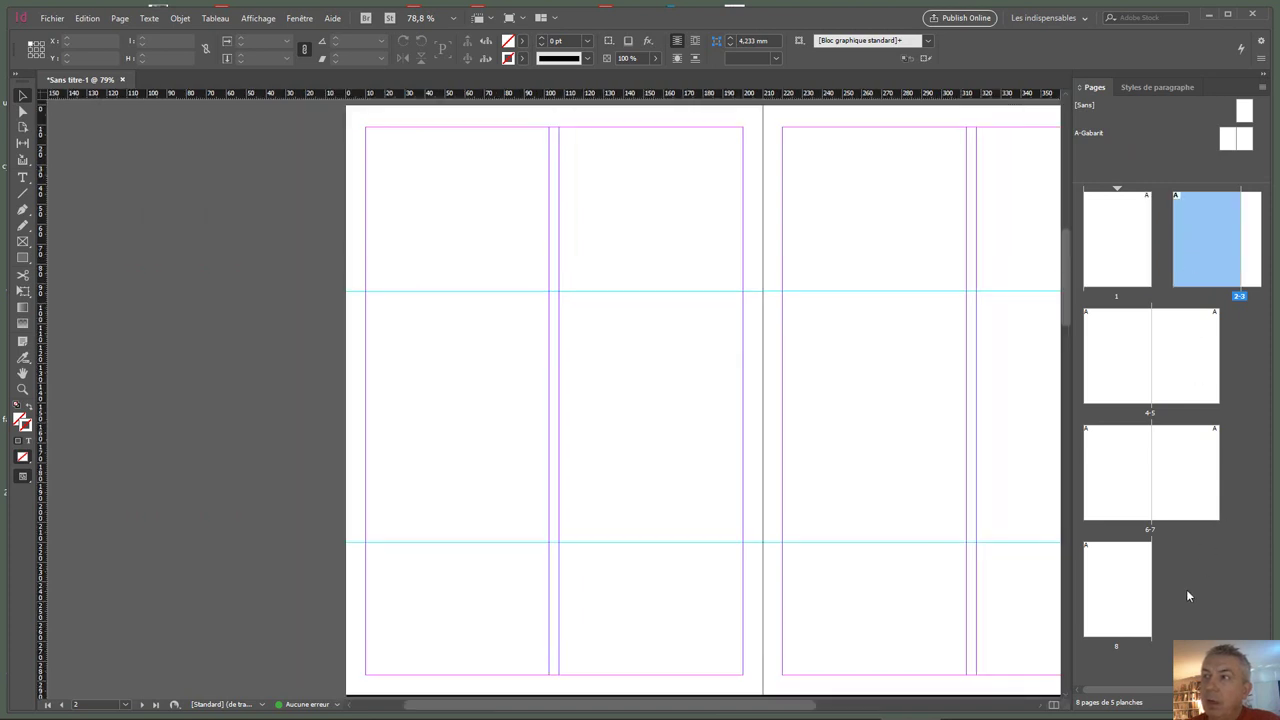
double_click(1191, 468)
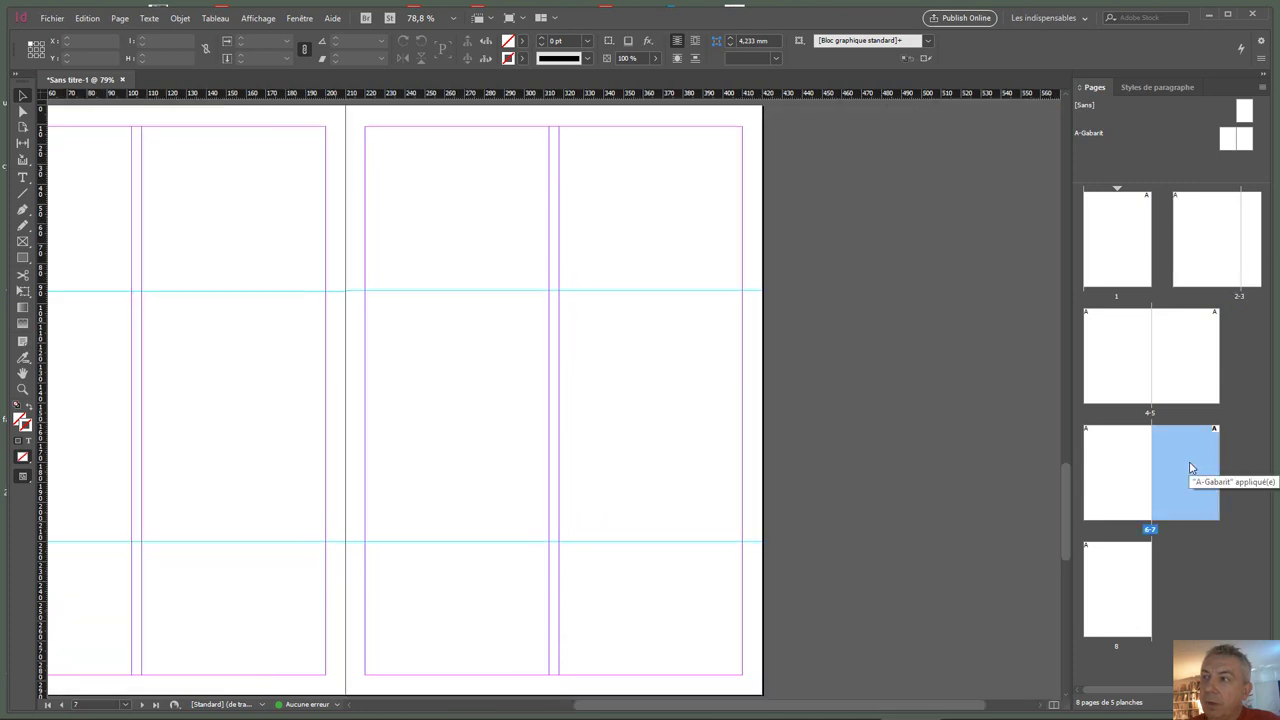
Step: Display page 8 to check its master guides and dismiss the antivirus notification
click(1118, 588)
double_click(1118, 588)
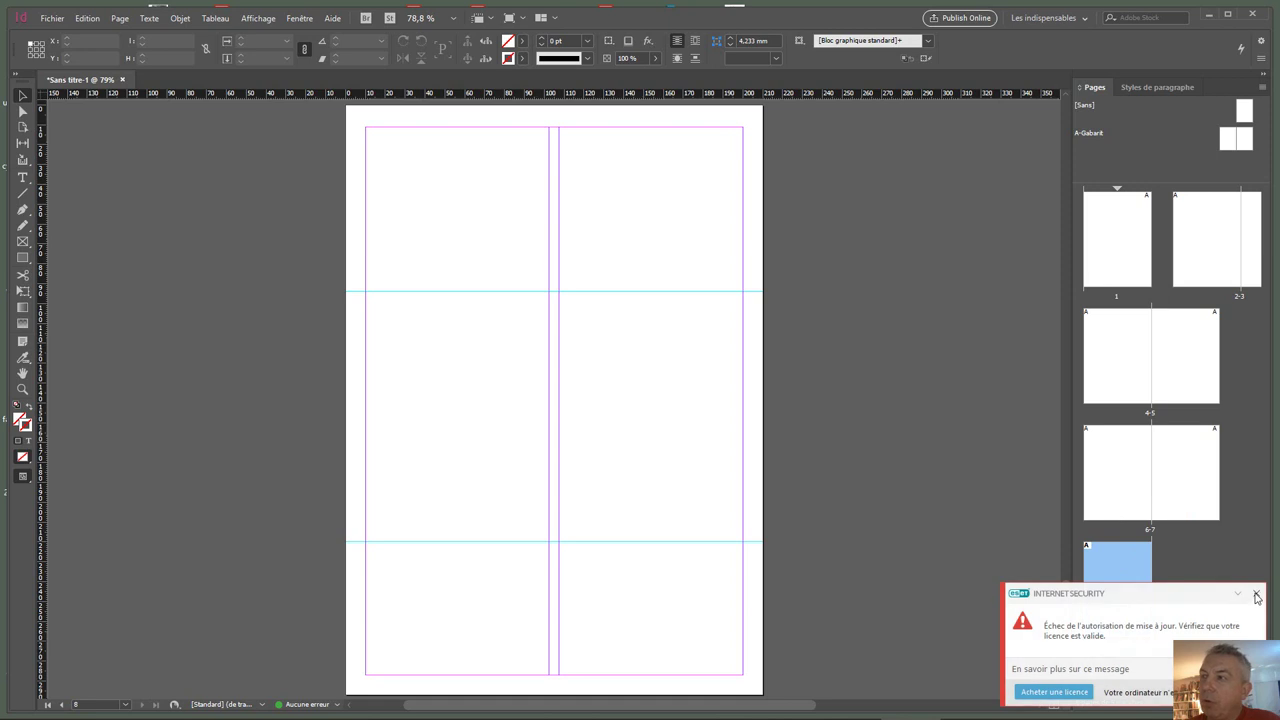
click(1257, 597)
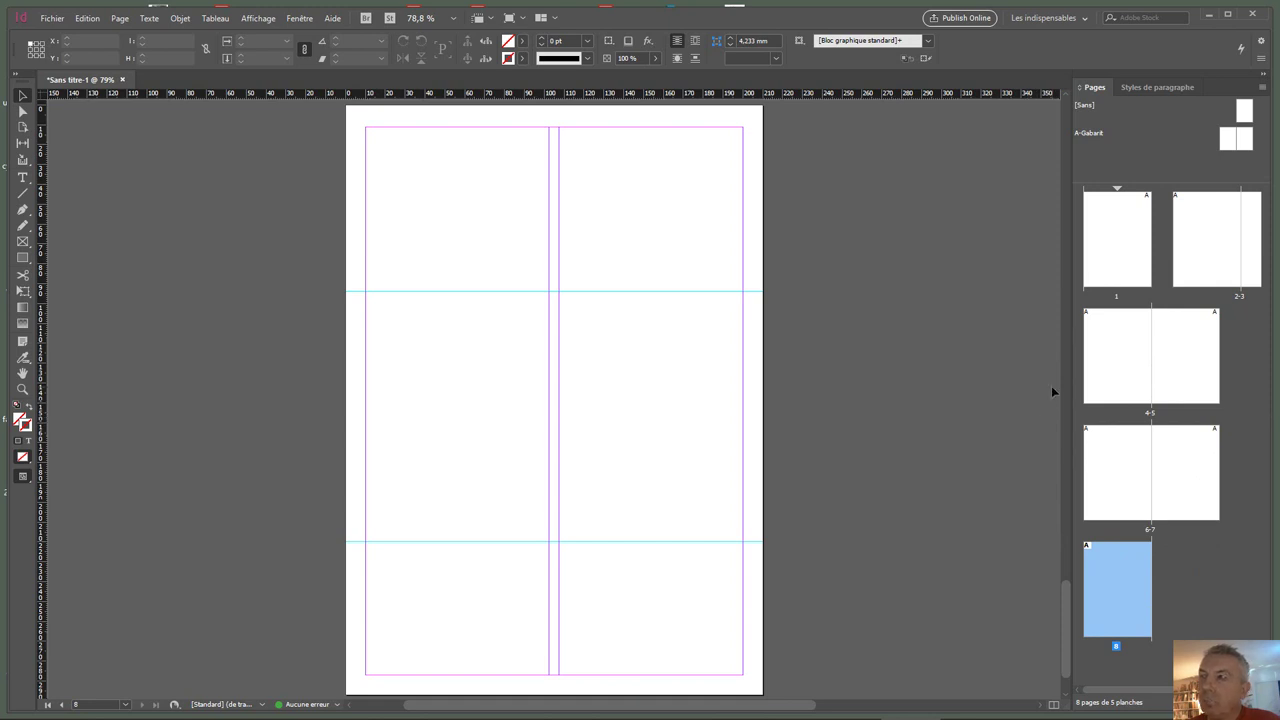
Step: Place bazooka (1) from the desktop's bazzoka folder on page 1, about 190 × 220 mm between the side margins, and move it down to Y 45.5 mm
click(1115, 257)
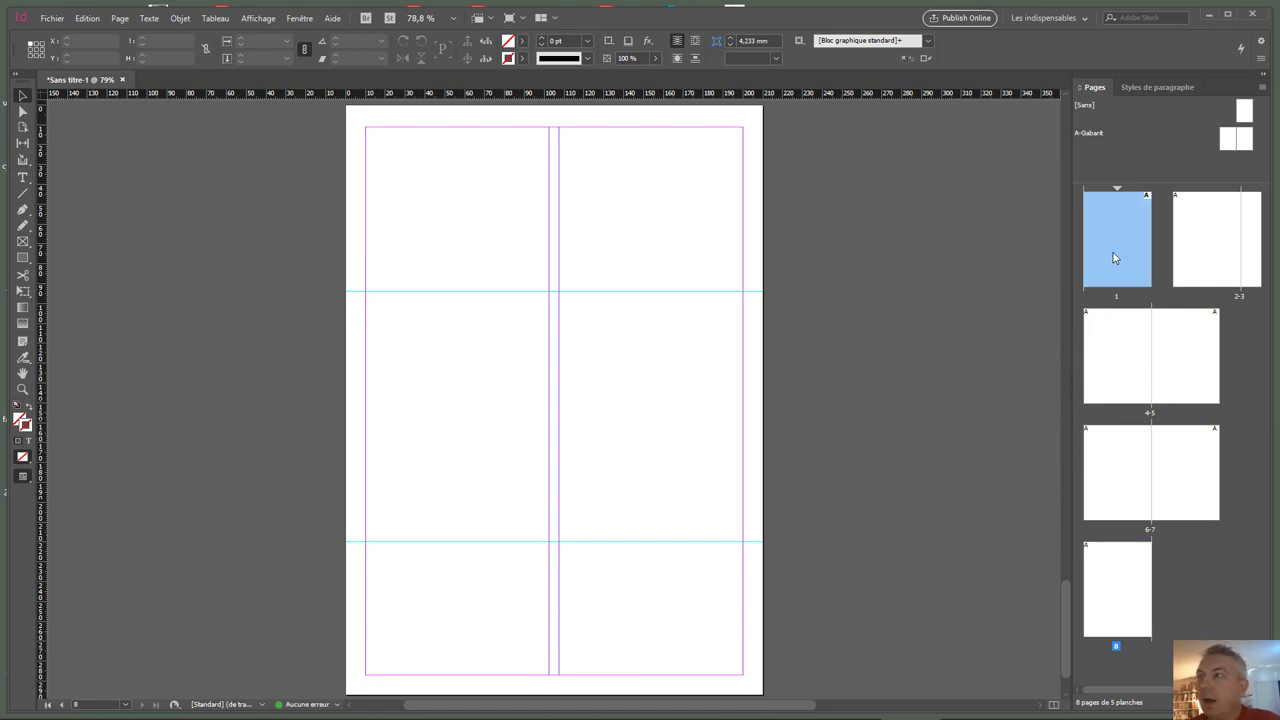
double_click(1115, 257)
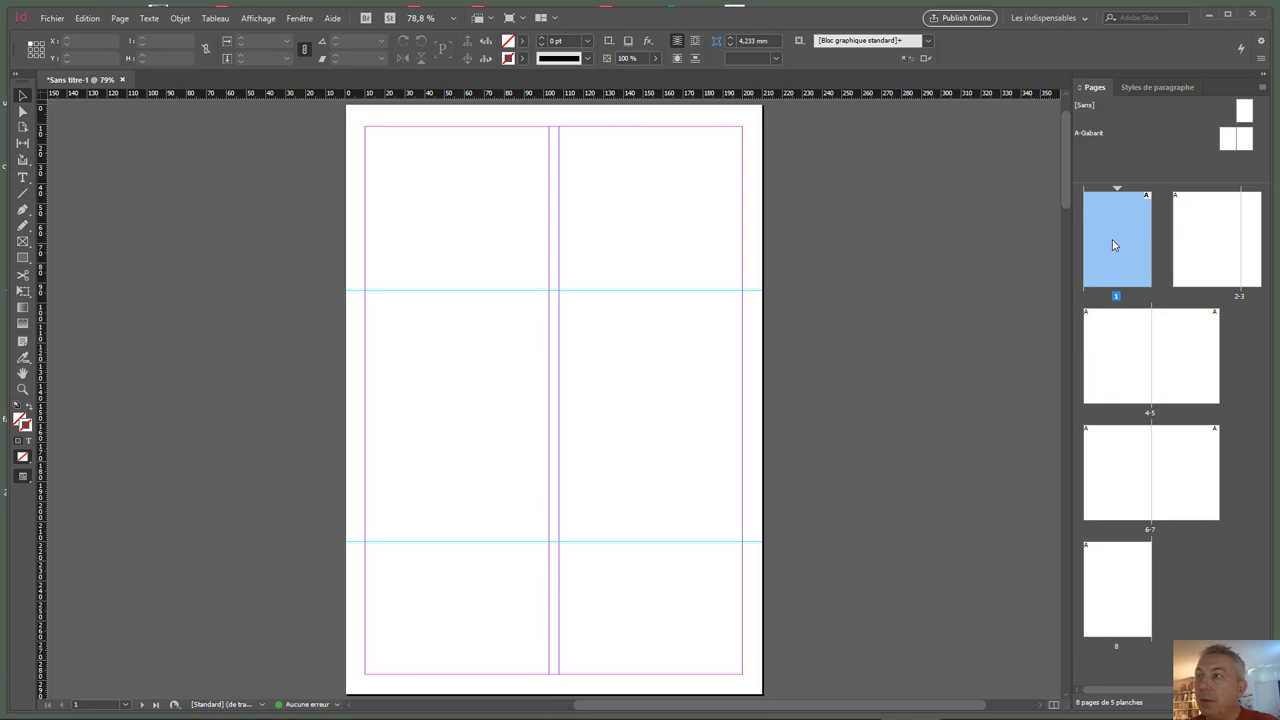
key(ctrl+d)
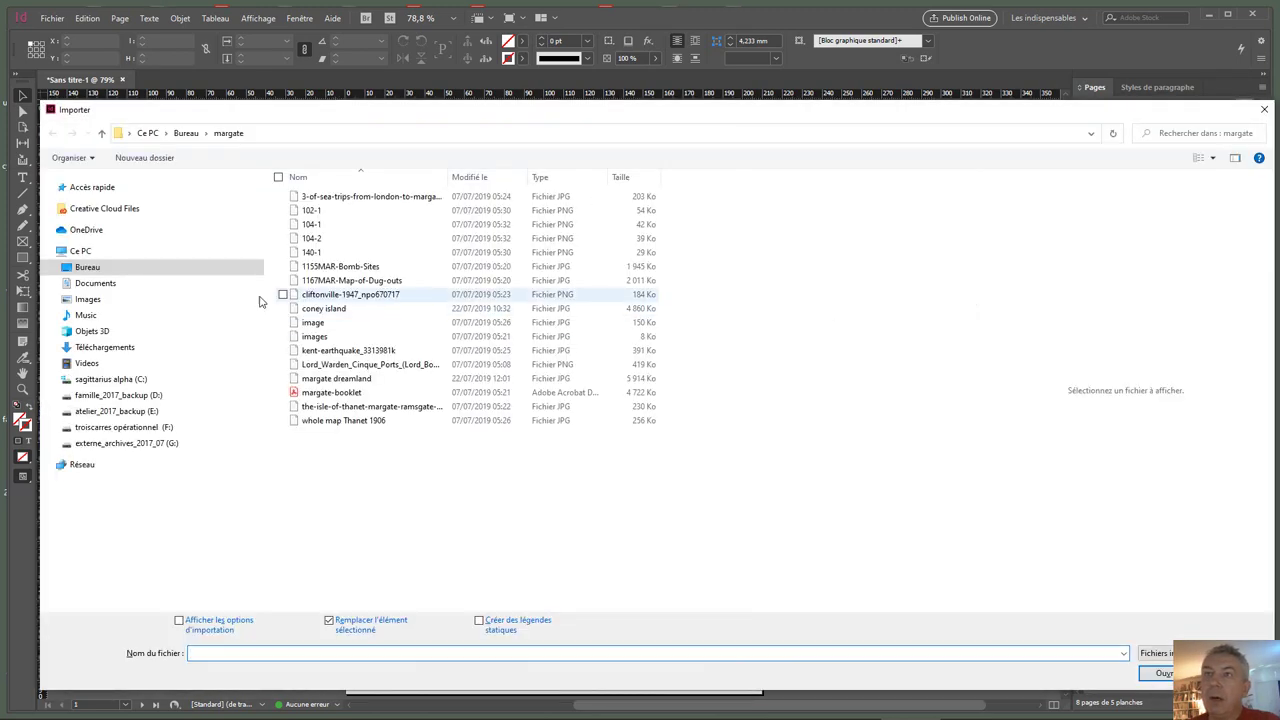
click(80, 270)
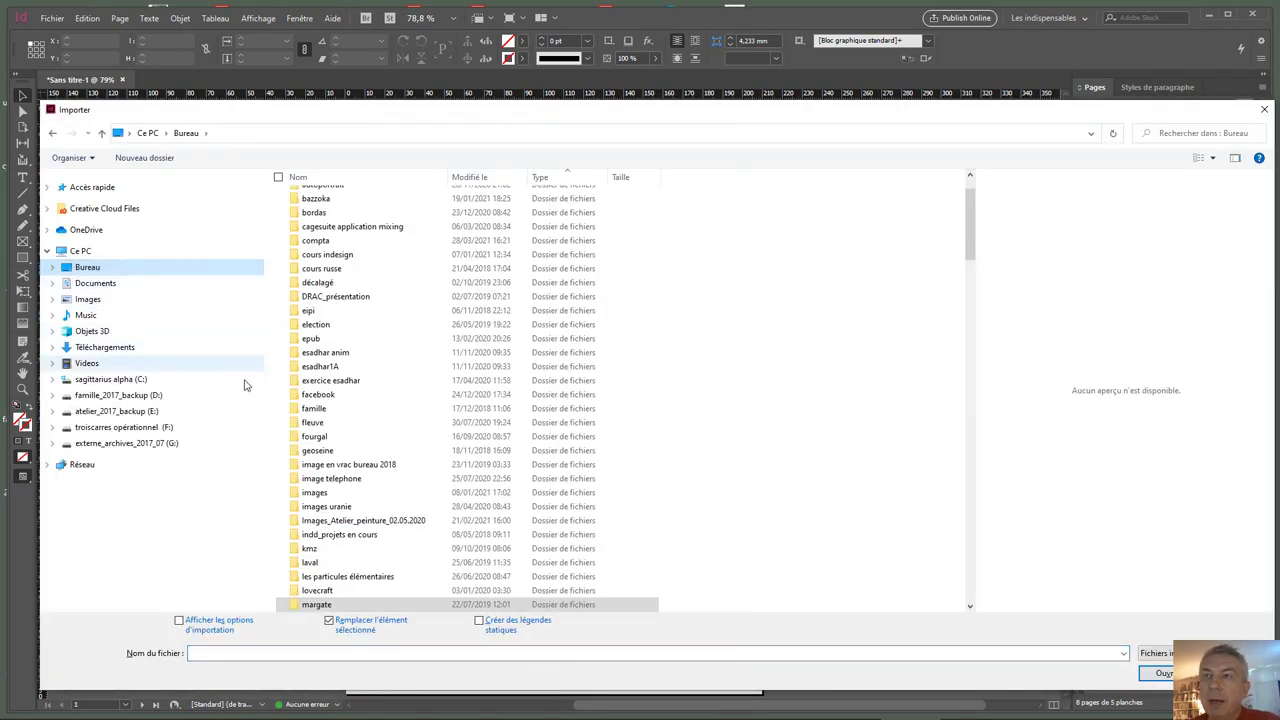
double_click(336, 200)
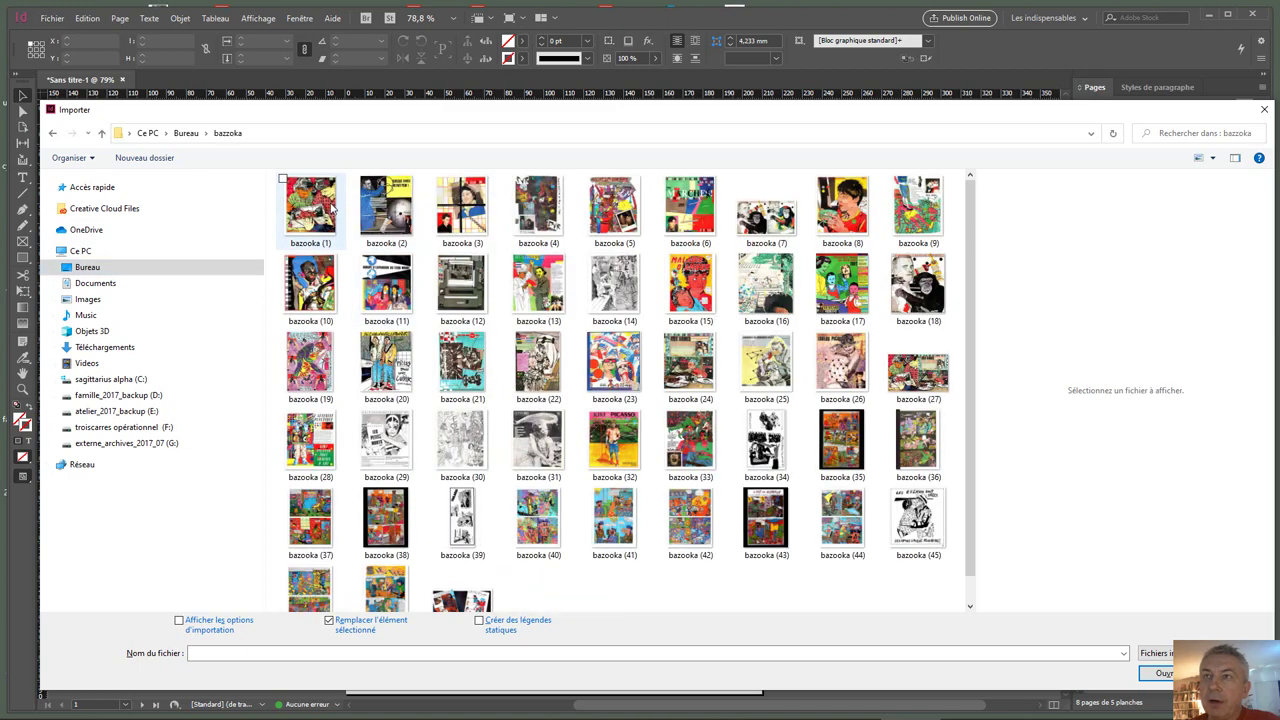
double_click(315, 205)
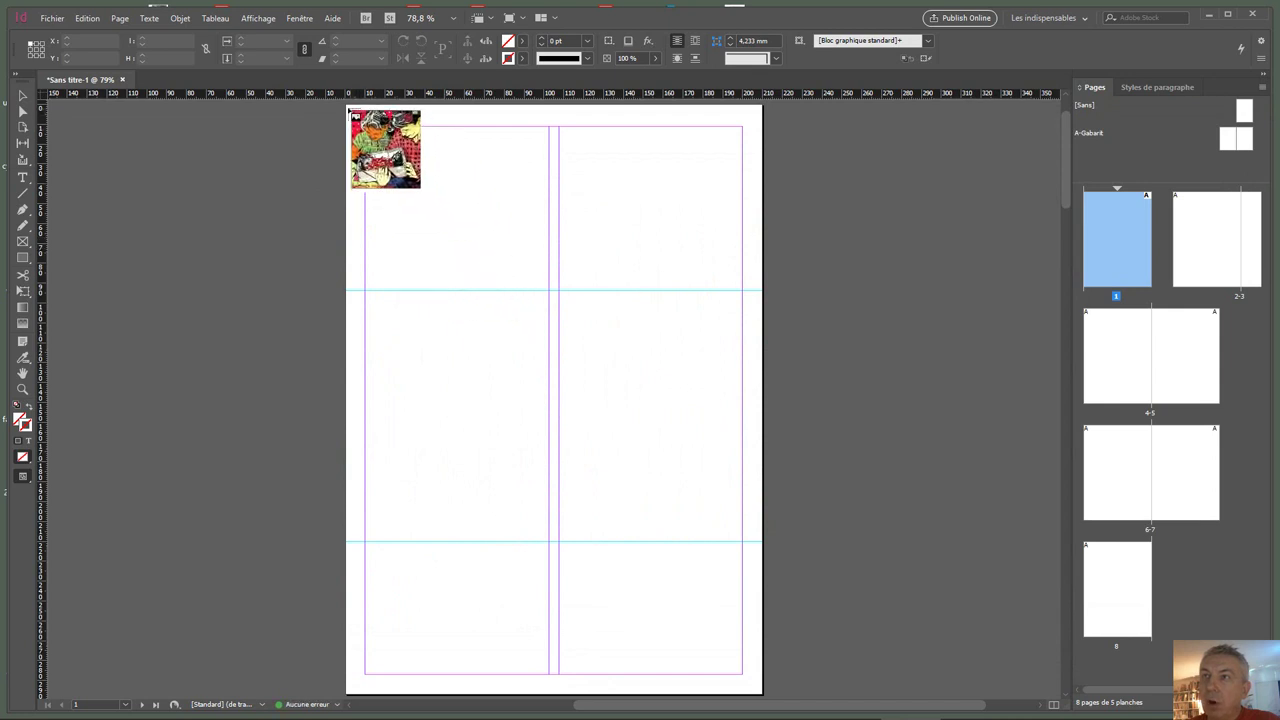
drag(365, 127, 645, 562)
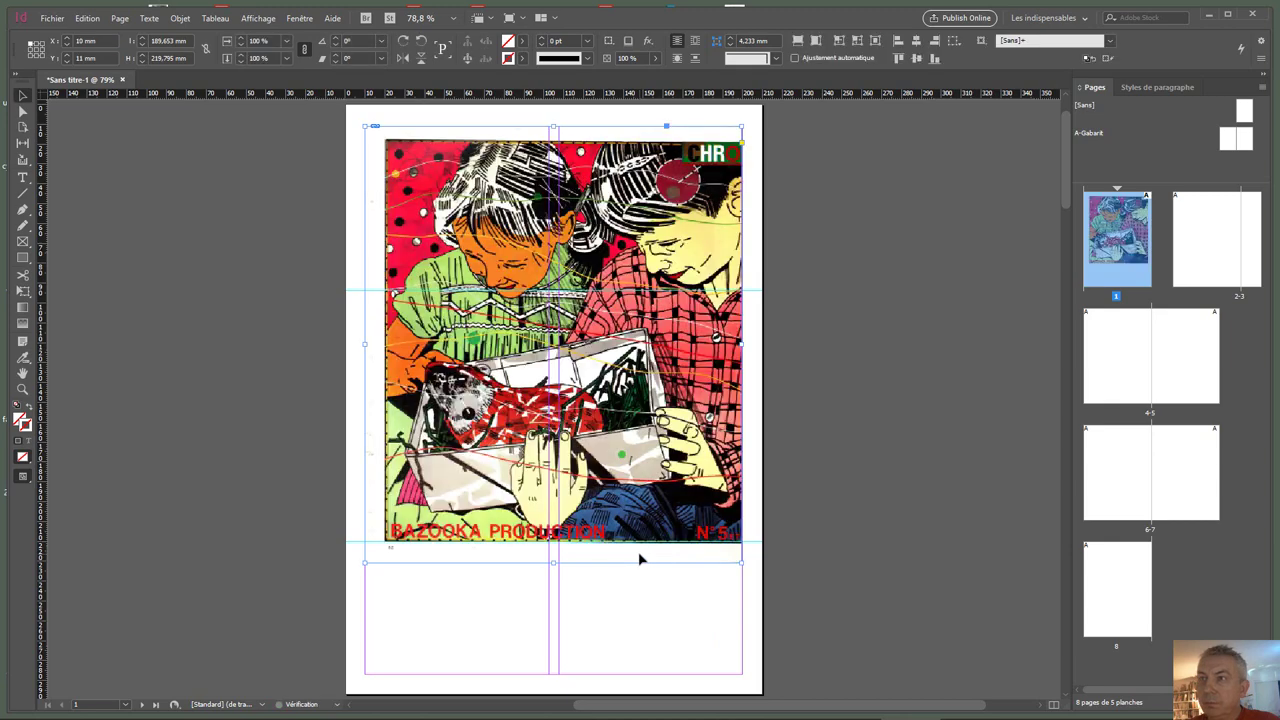
mouse_move(598, 310)
mouse_down()
mouse_move(602, 362)
mouse_move(604, 331)
mouse_up()
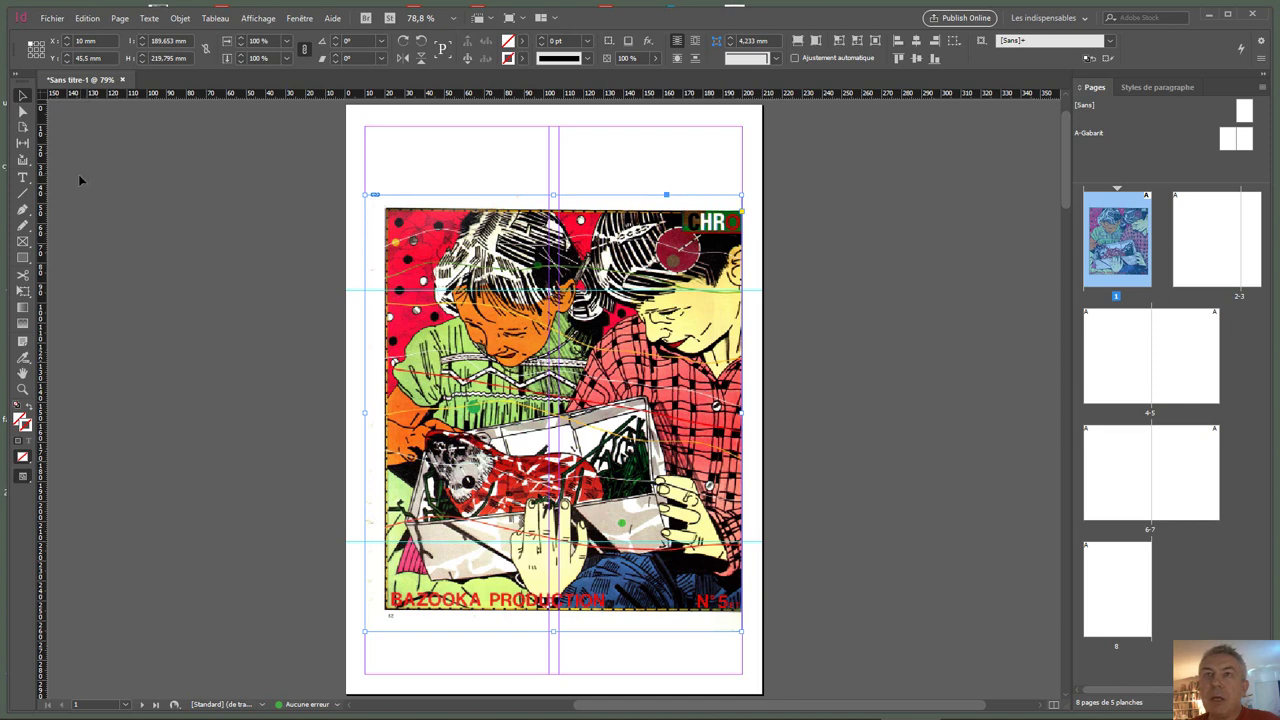
Step: Draw a text frame above the image on page 1 and resize it to span both columns, about 190 × 31 mm
click(23, 177)
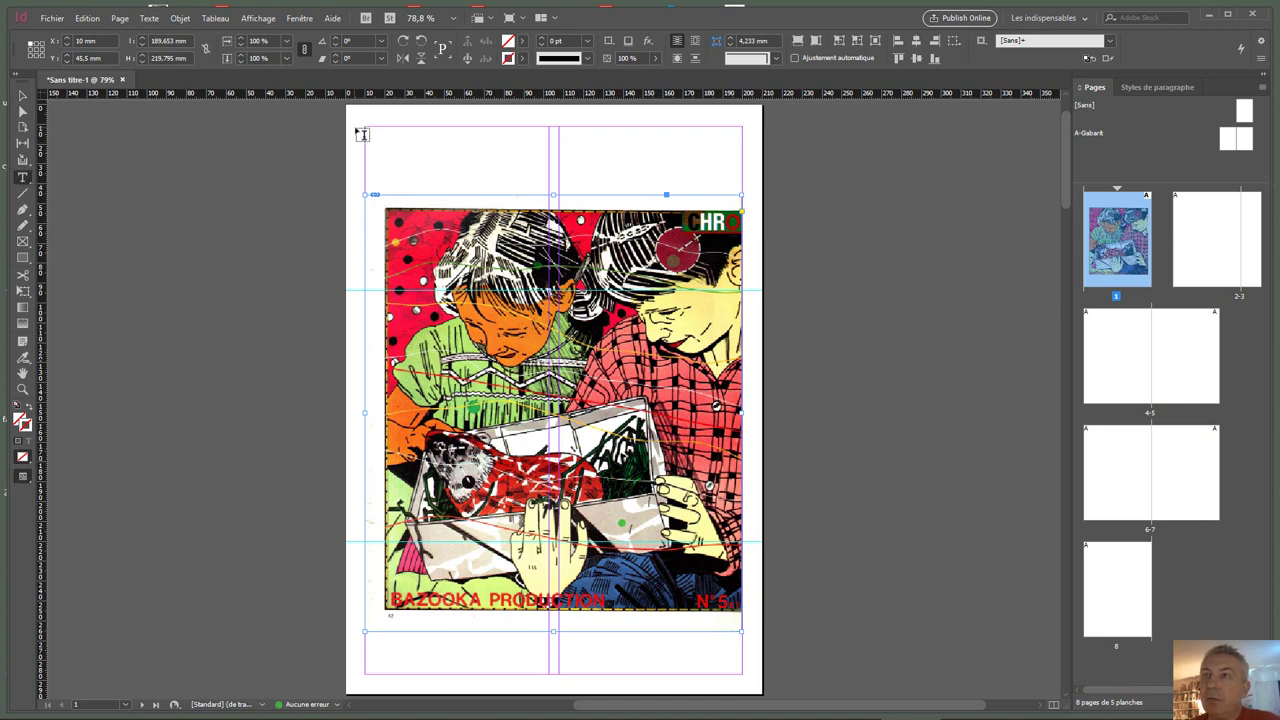
drag(366, 131, 565, 175)
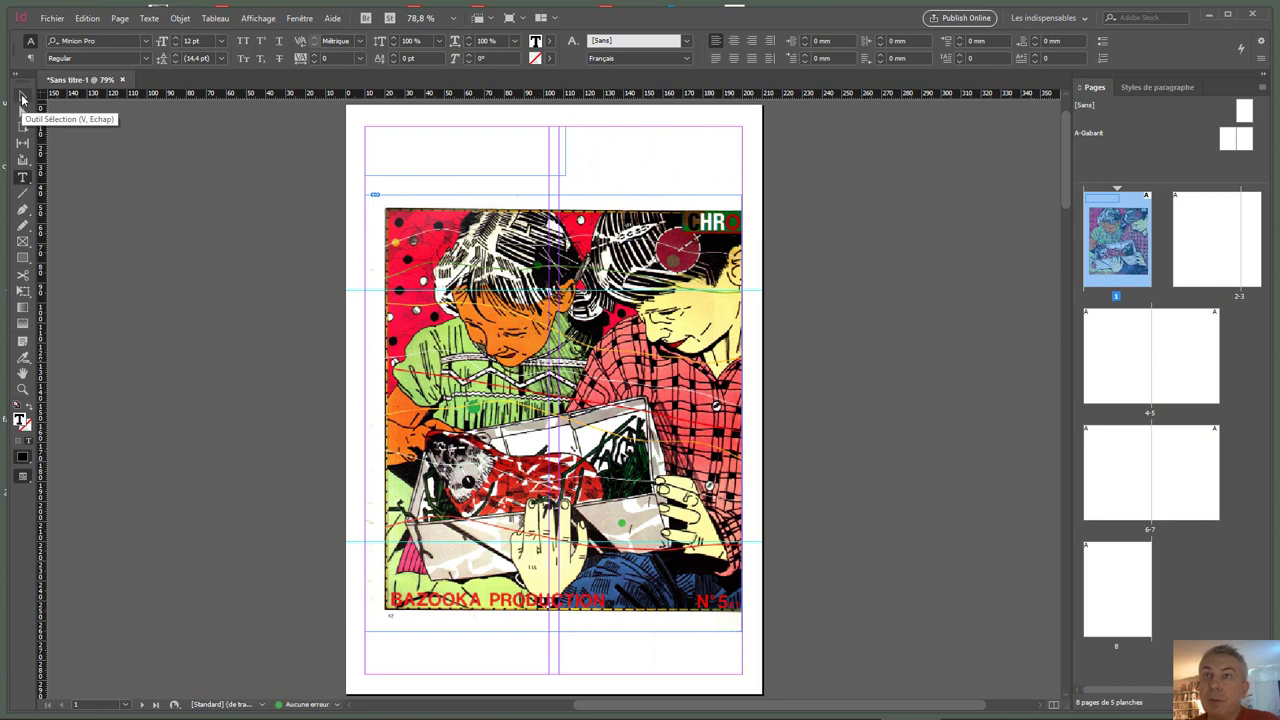
click(22, 97)
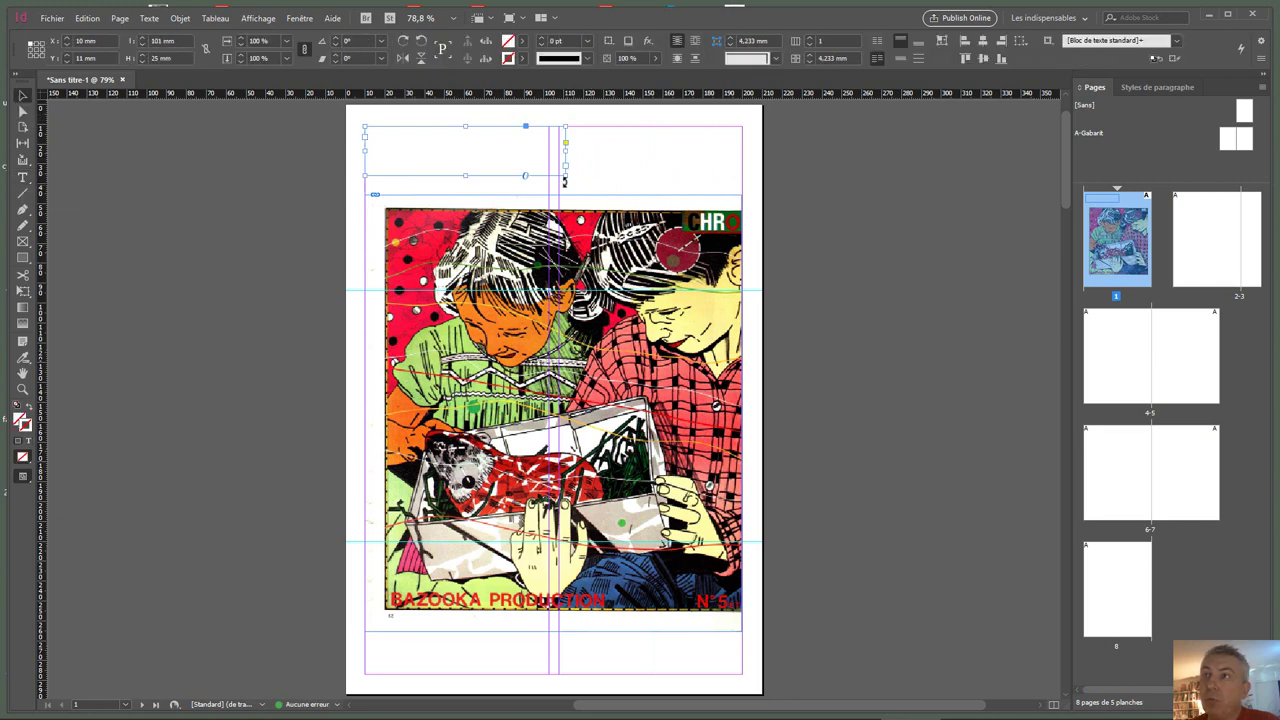
drag(565, 177, 742, 188)
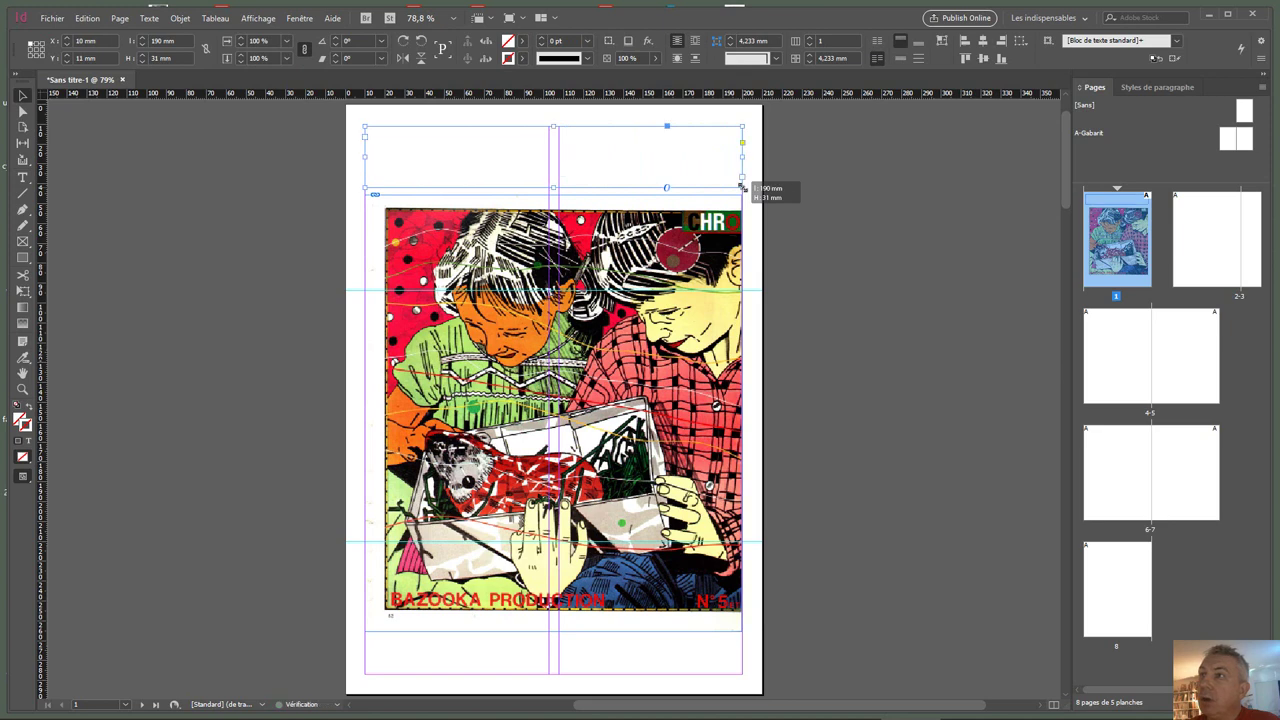
Step: Enter the title BAZOOKA in the text frame above the image
click(22, 177)
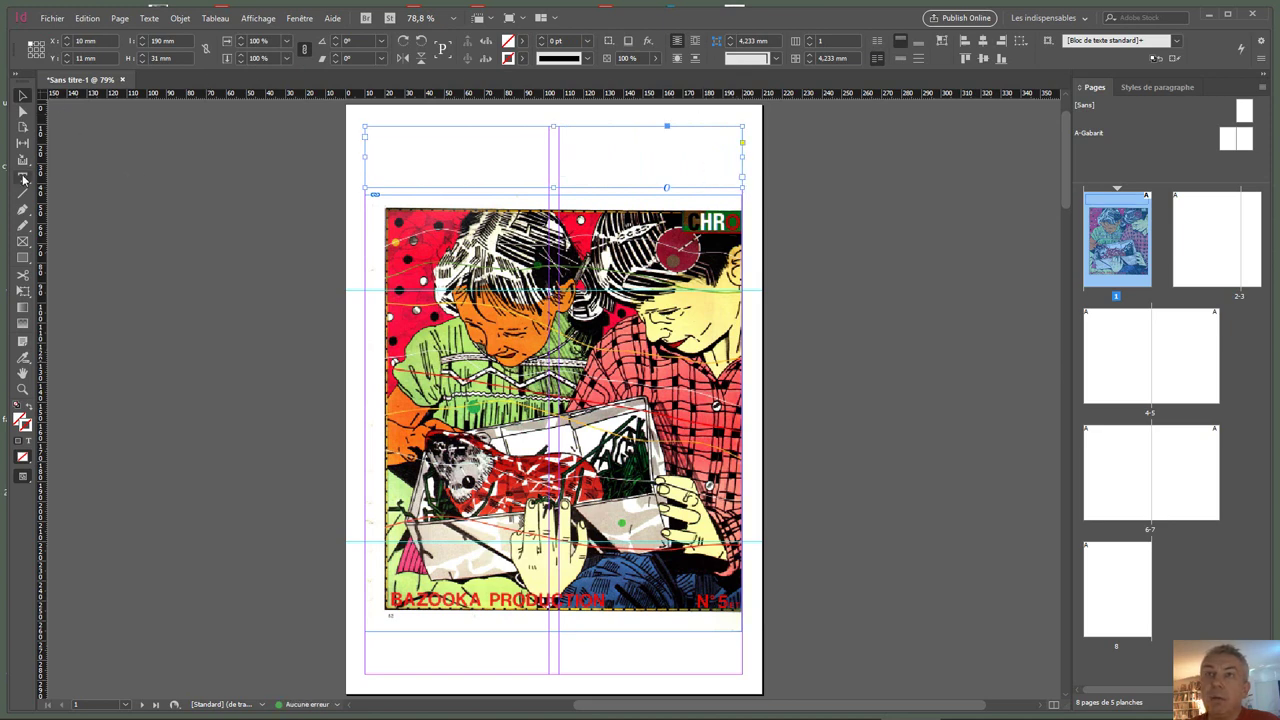
click(394, 133)
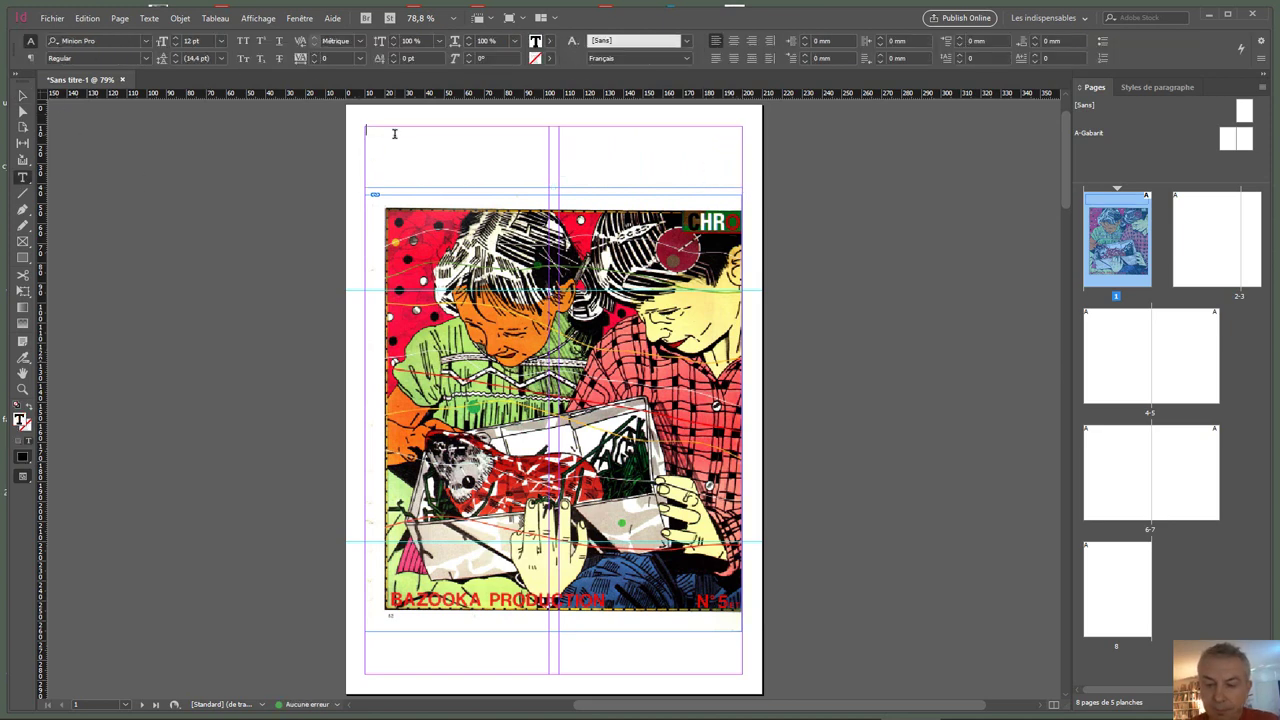
text(BAZ)
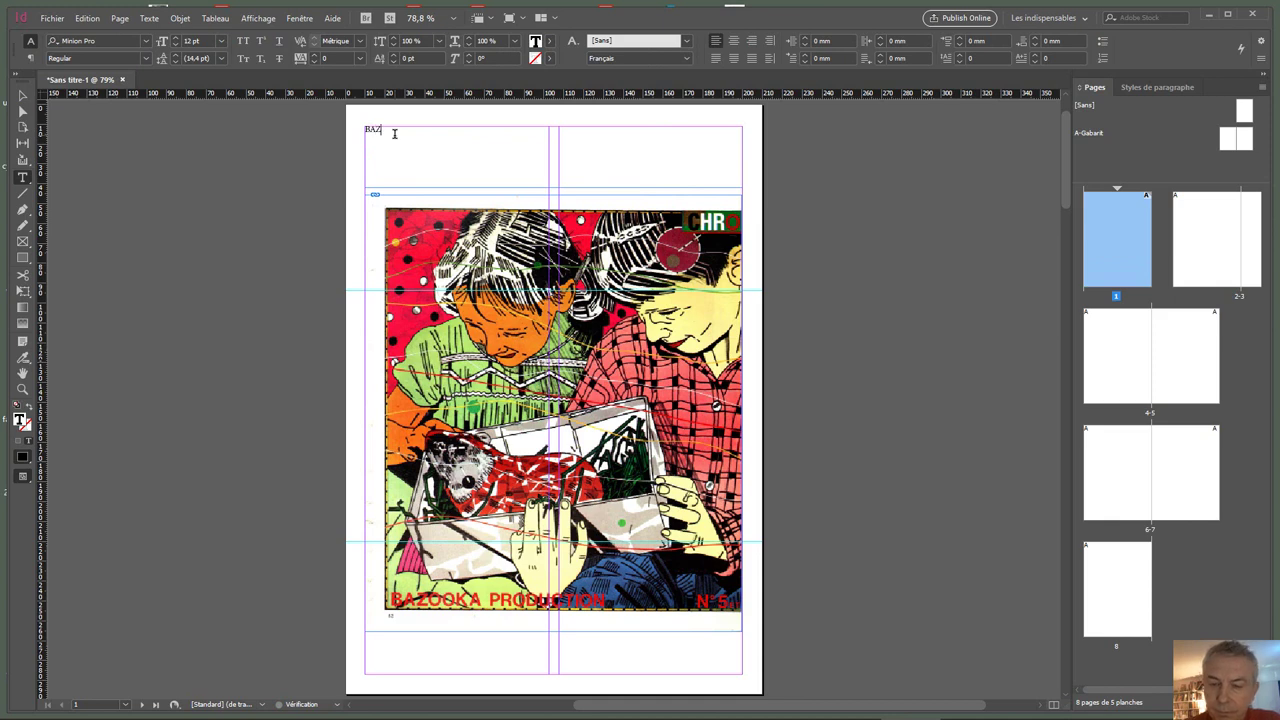
text(OOKA)
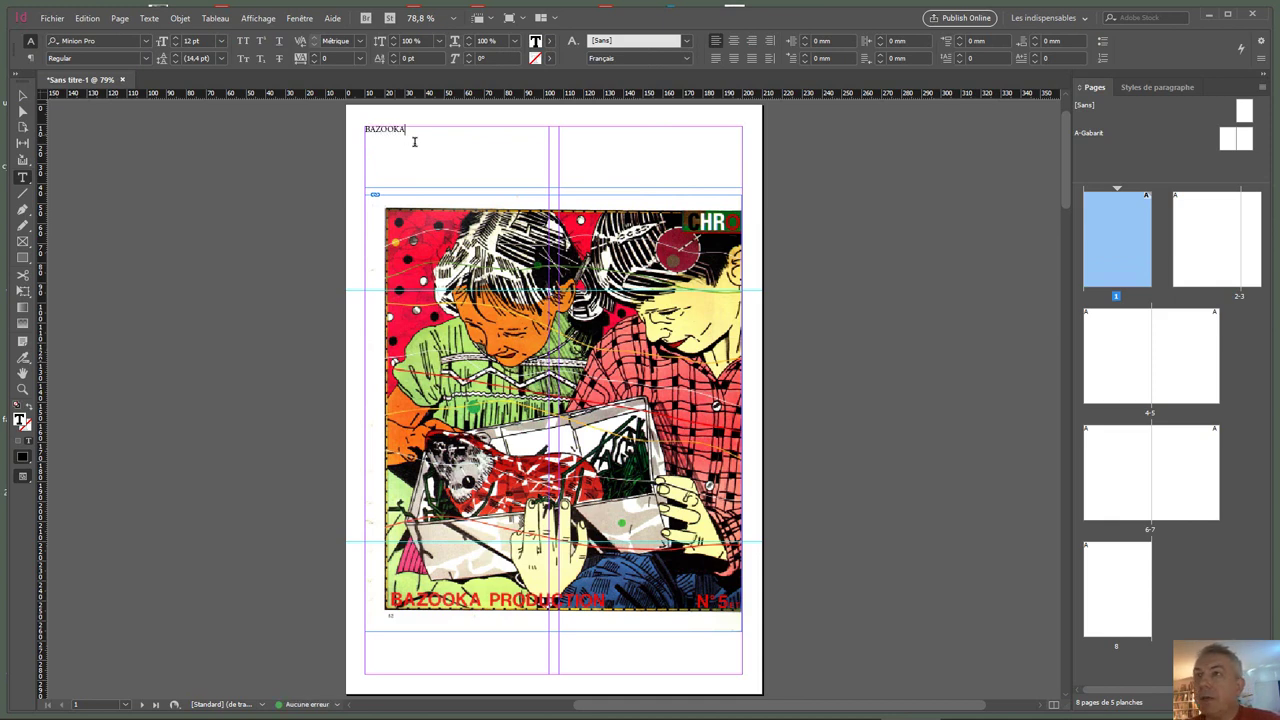
Step: Format the BAZOOKA title in Ebrima at 24 pt
drag(408, 131, 362, 126)
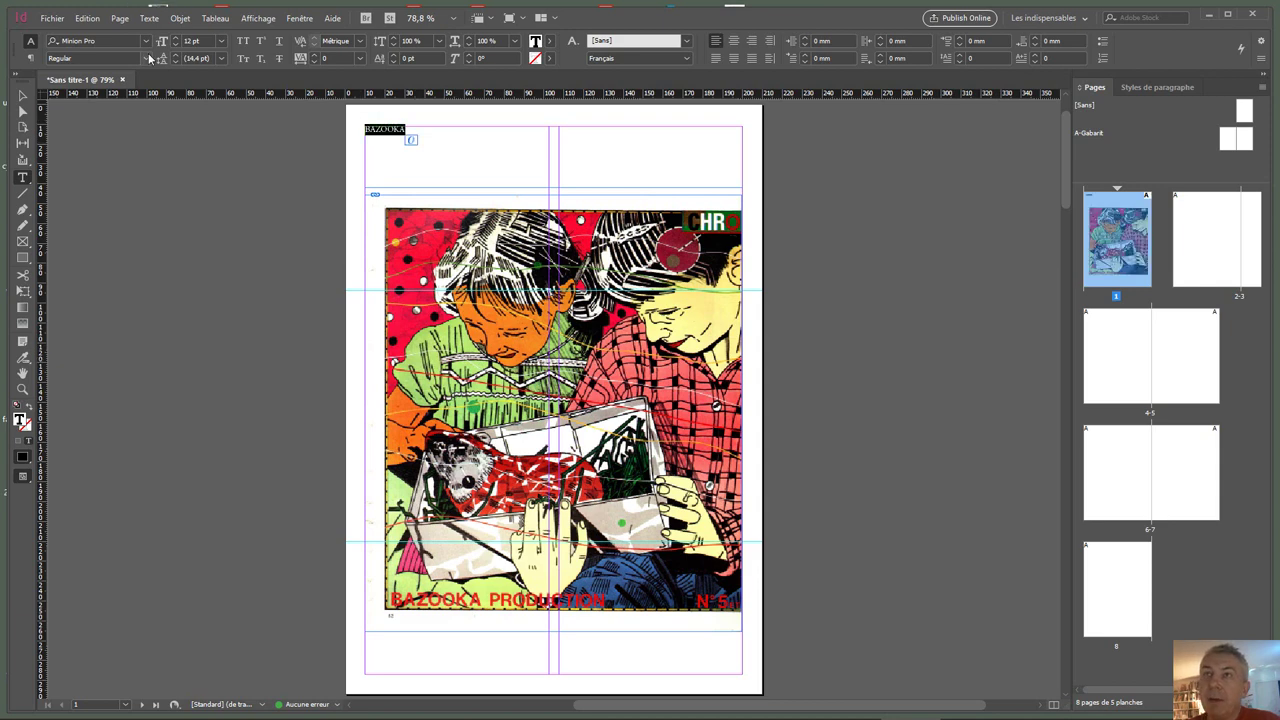
click(146, 41)
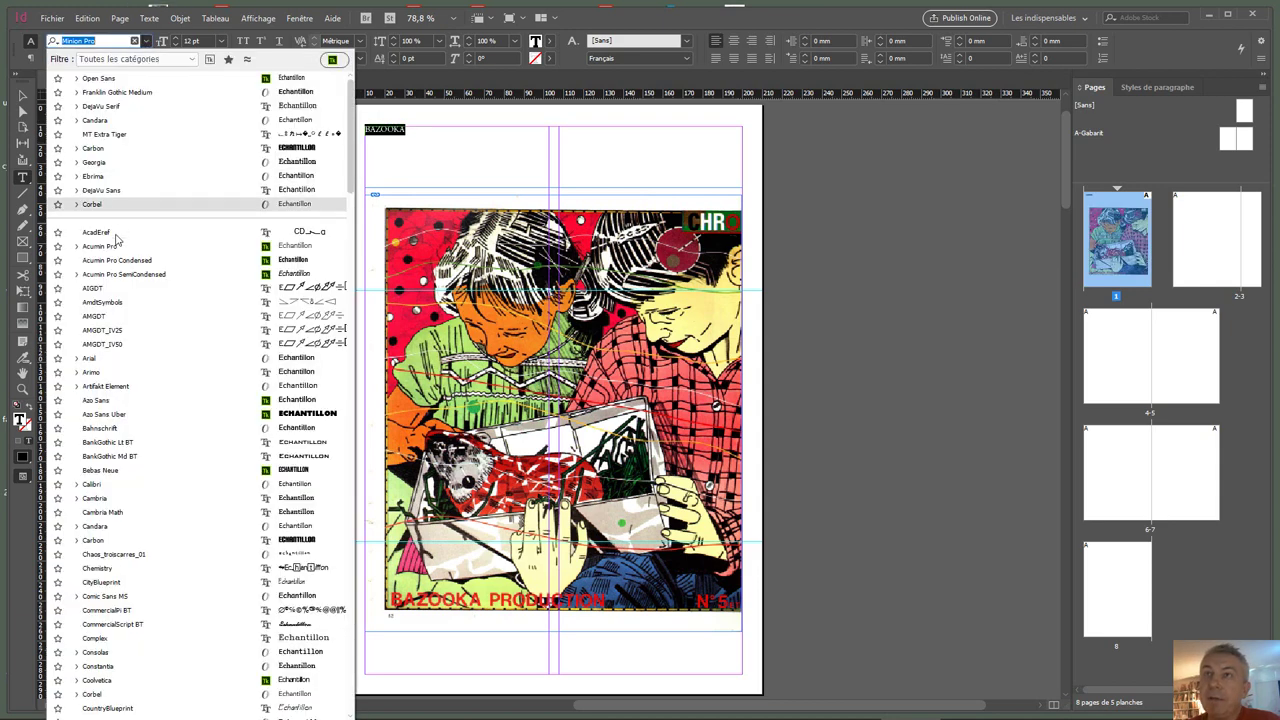
click(114, 180)
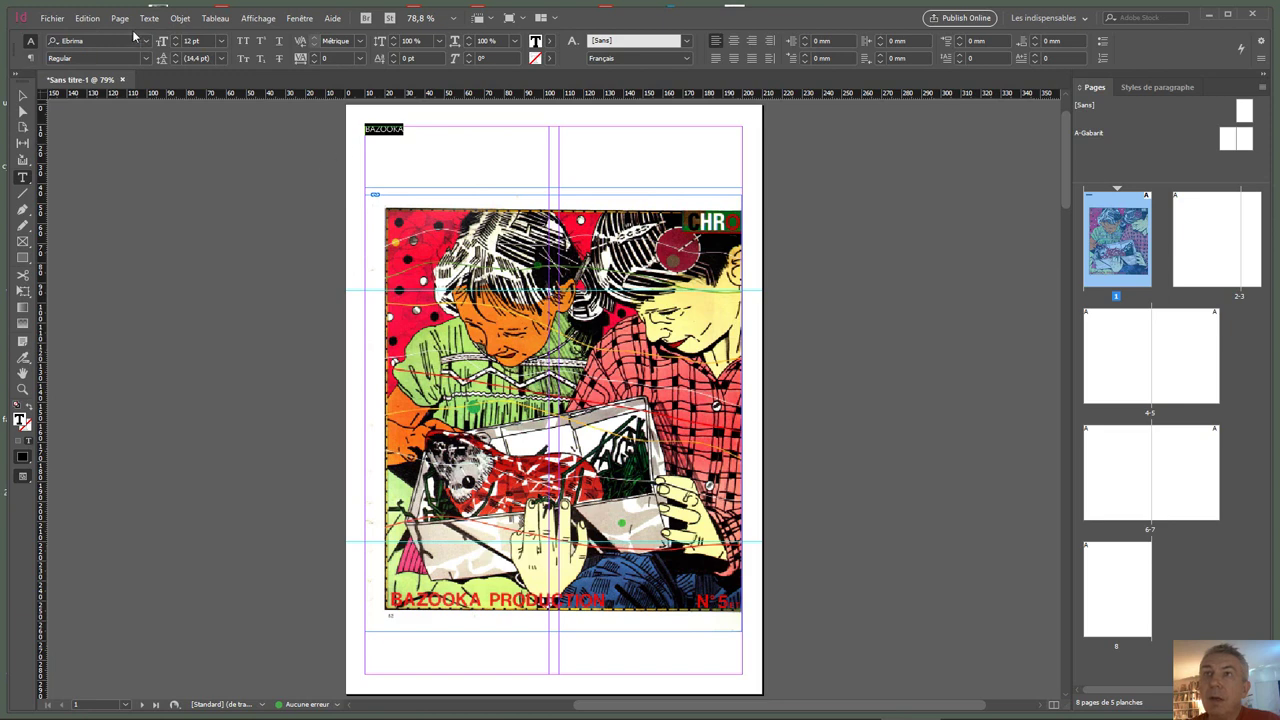
click(222, 41)
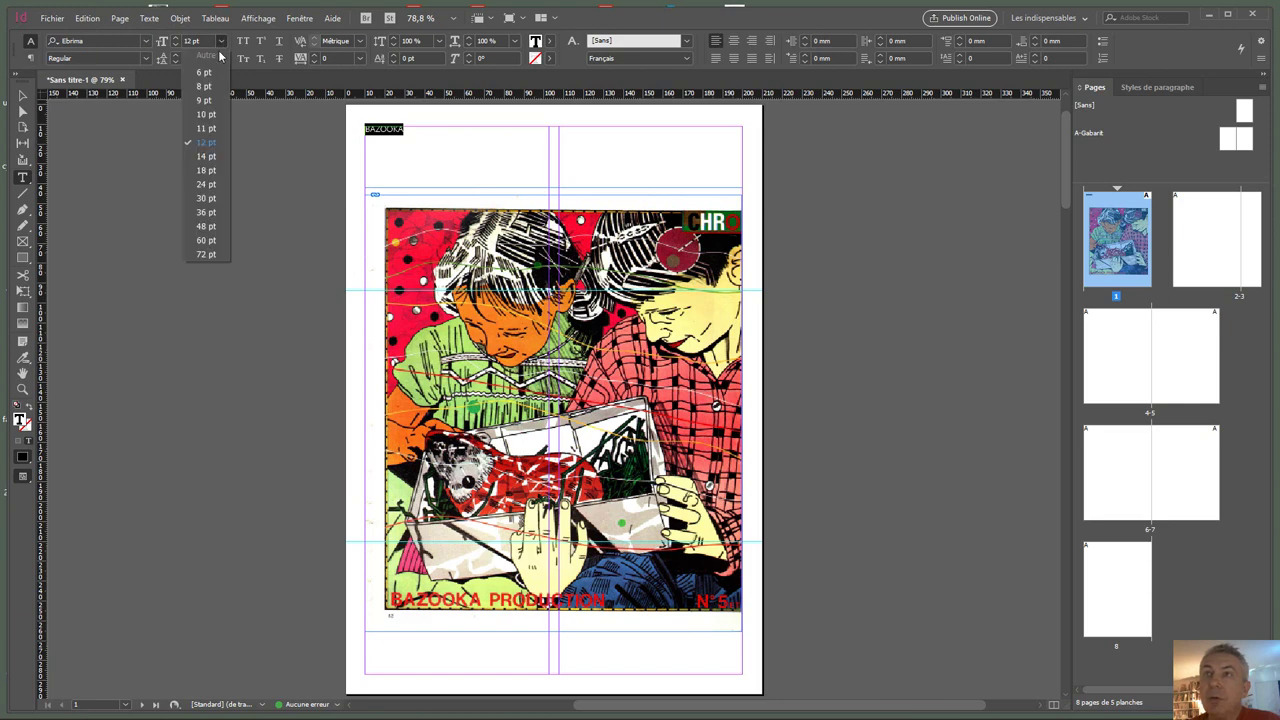
click(207, 185)
click(498, 148)
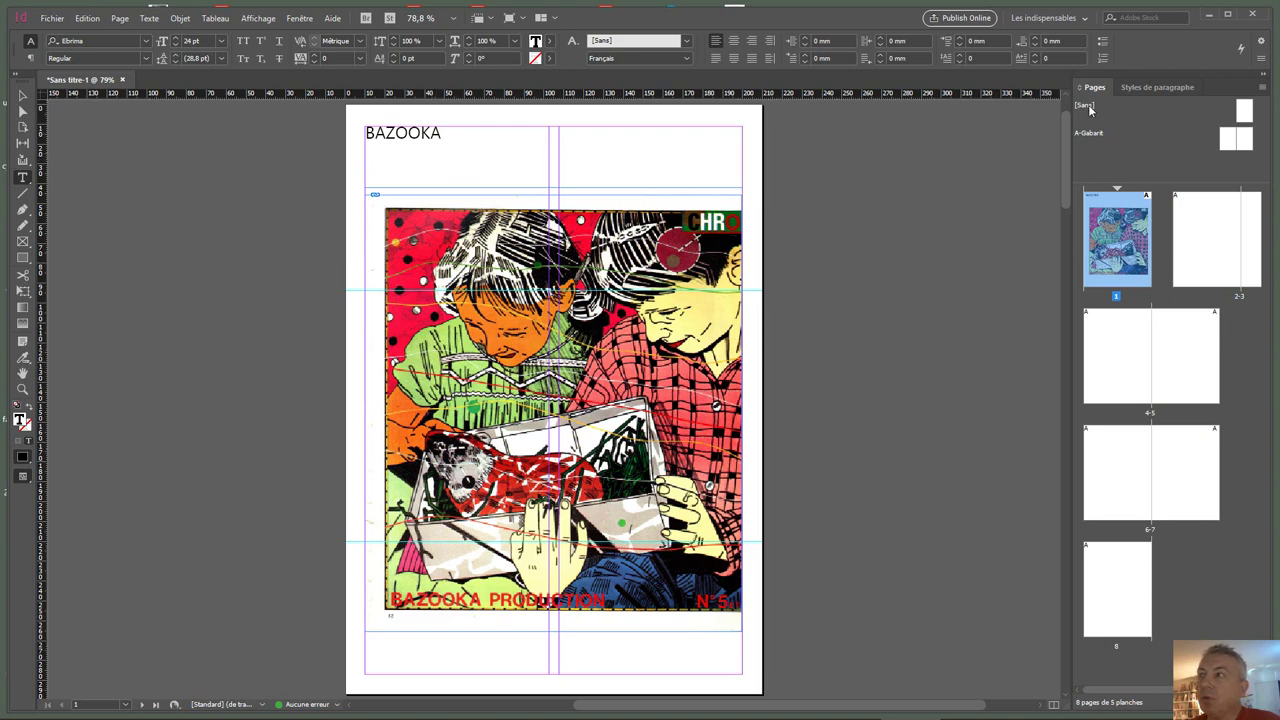
Step: Start a new paragraph style based on the title's formatting and name it titre
click(1139, 89)
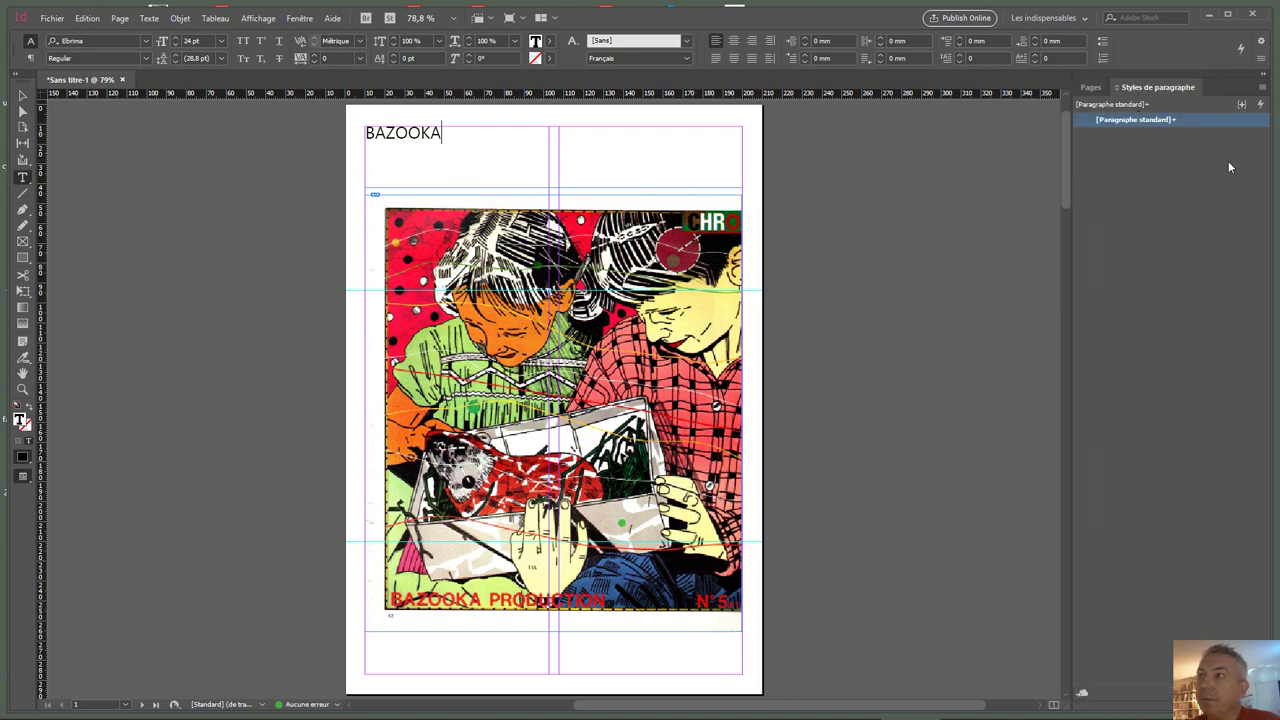
click(1262, 92)
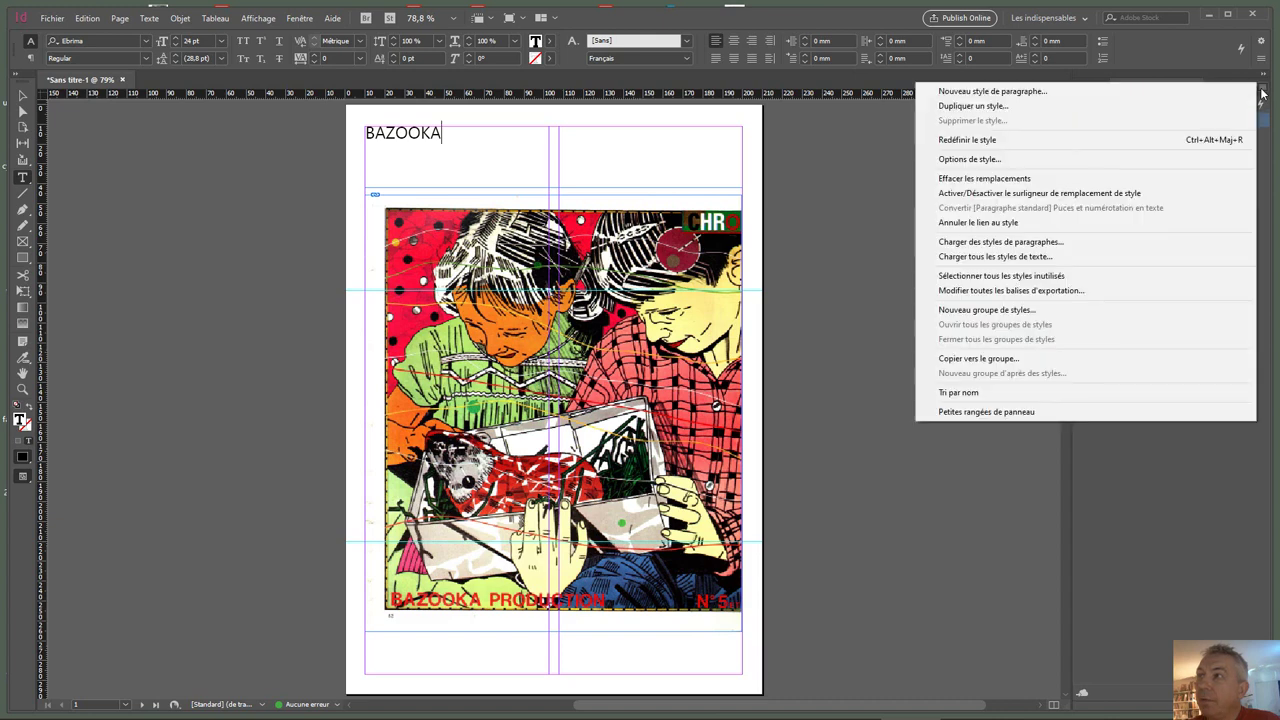
click(1091, 91)
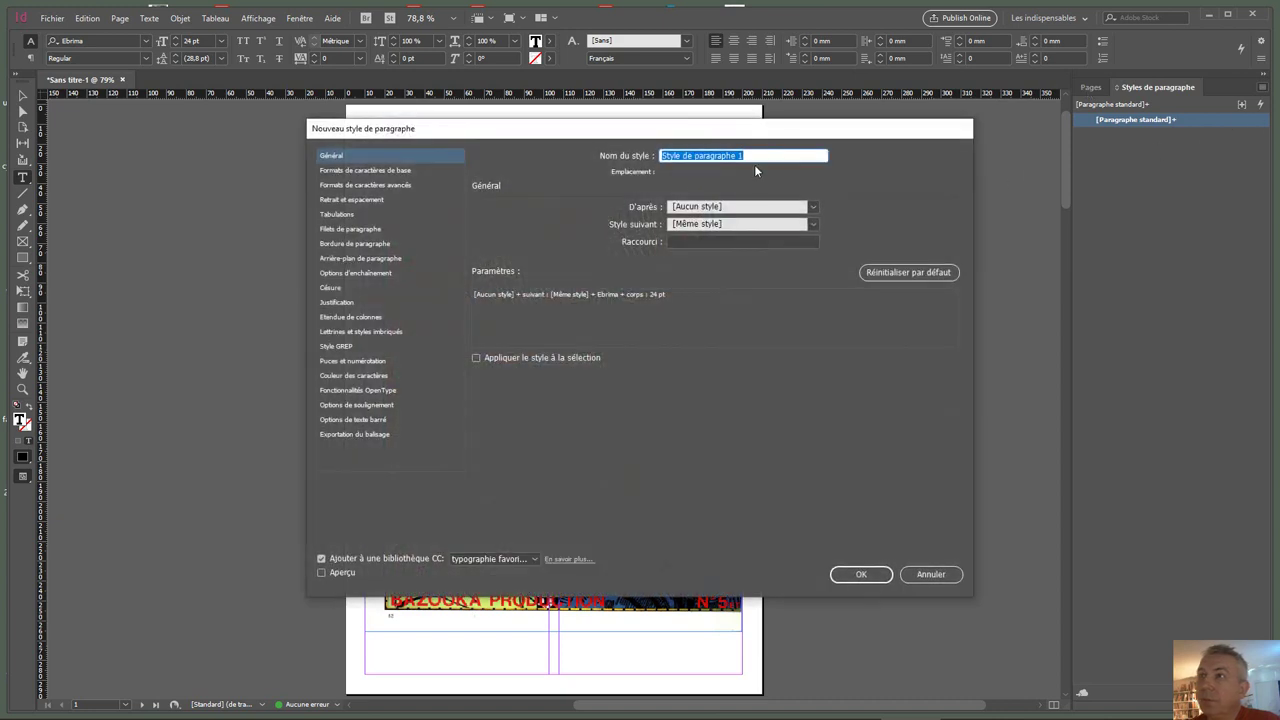
click(770, 153)
drag(765, 157, 538, 160)
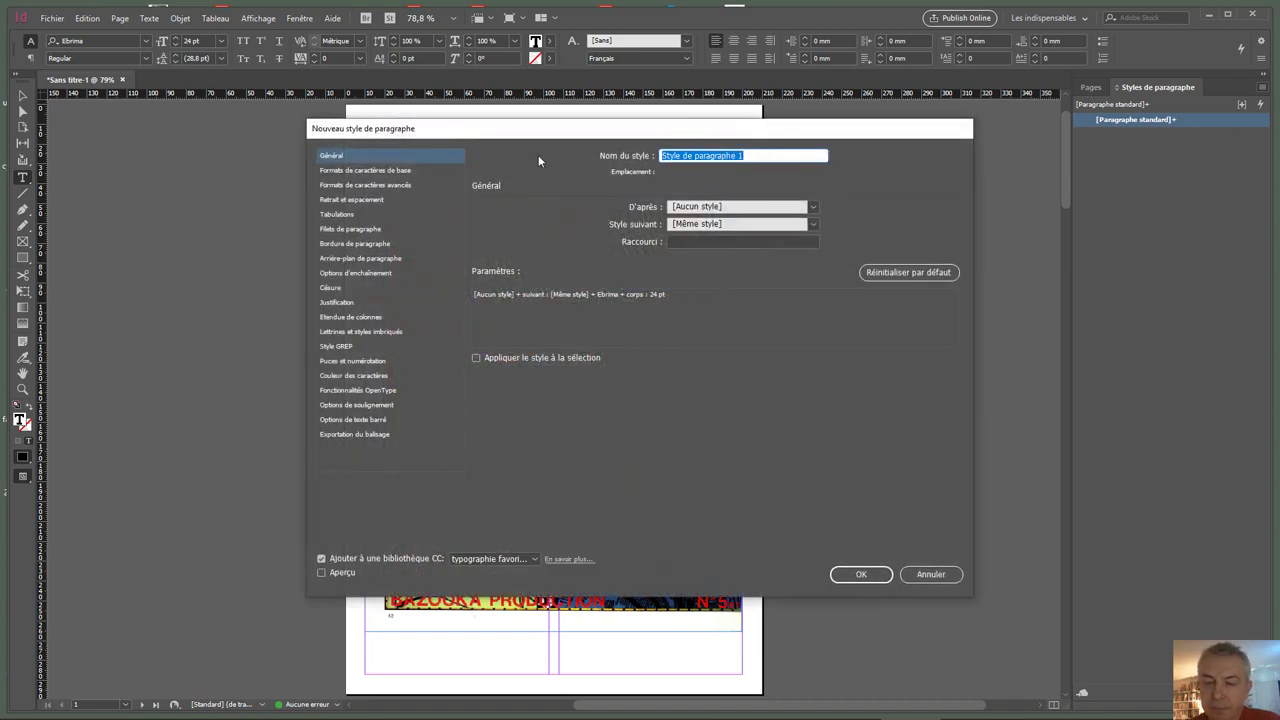
text(titre)
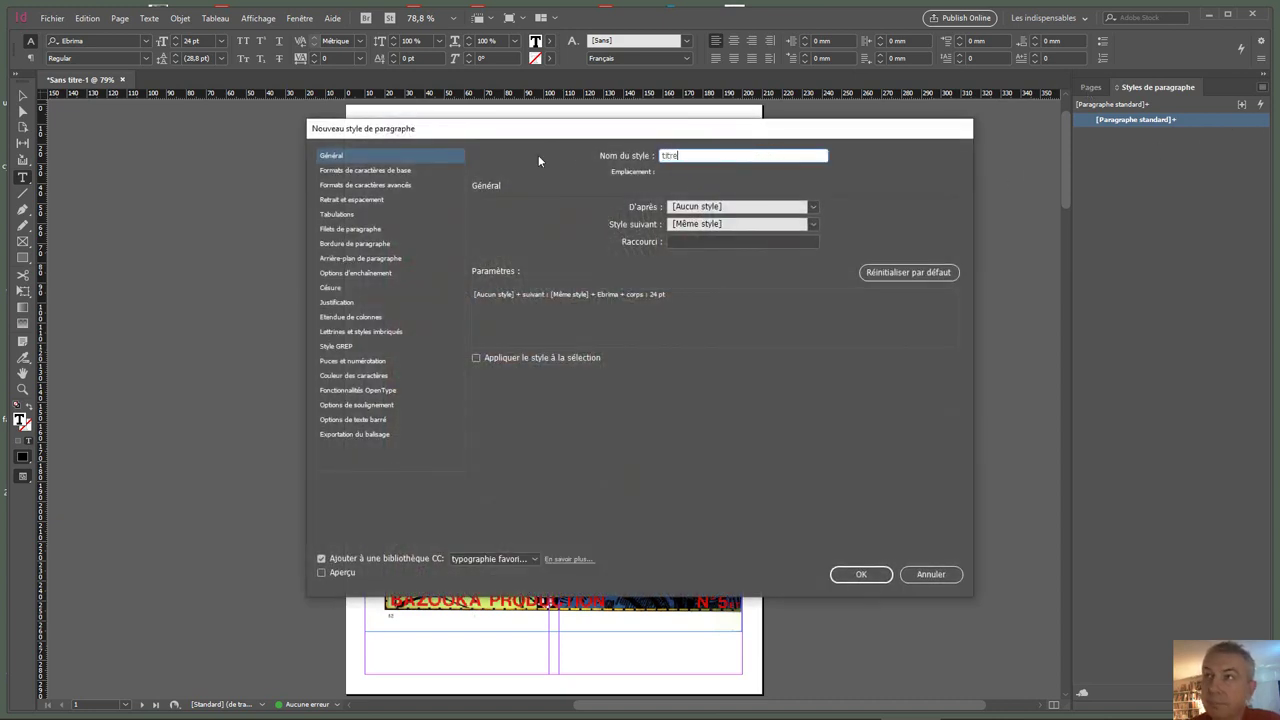
Step: Set the titre style's basic character formats to Bold at 48 pt and turn on the preview
click(405, 171)
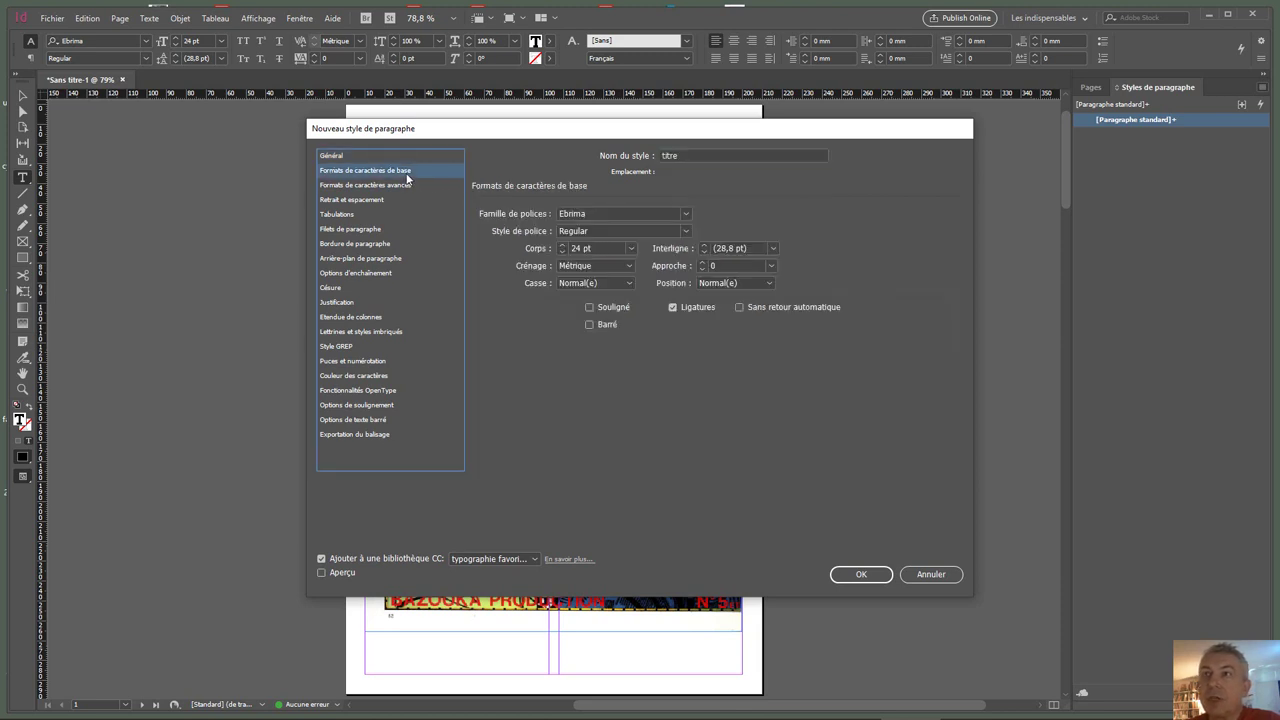
click(632, 248)
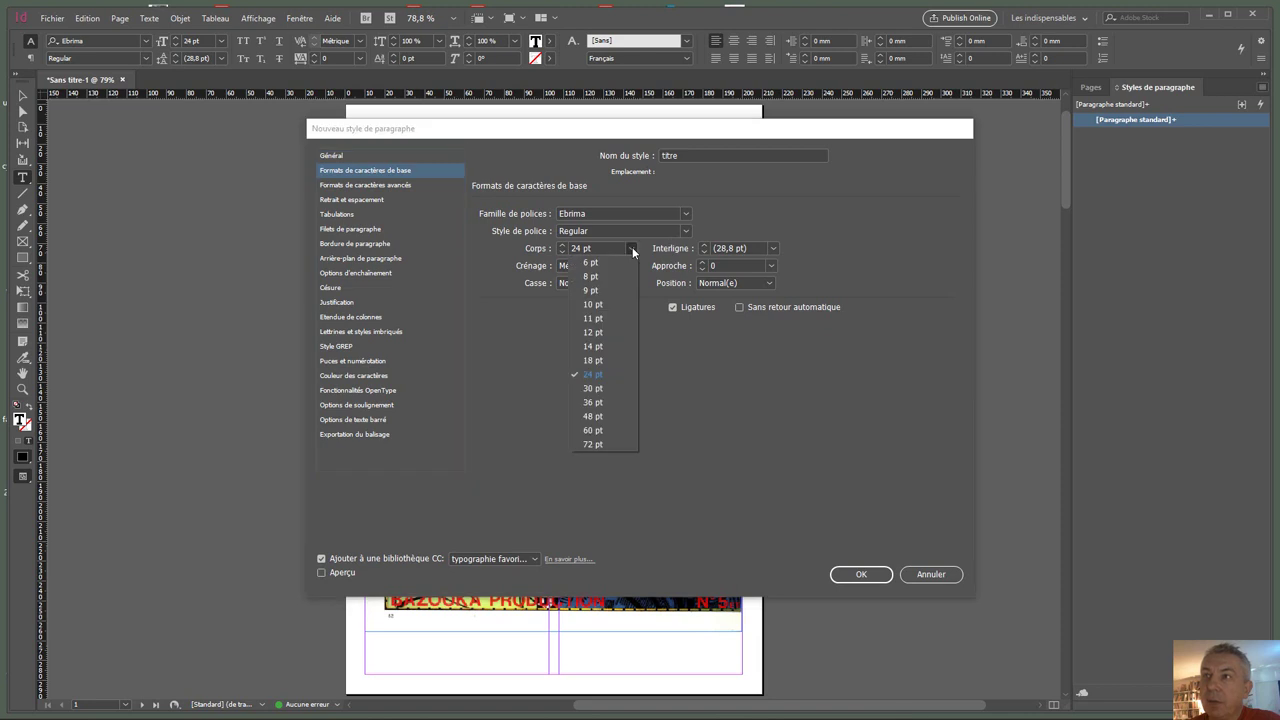
click(597, 424)
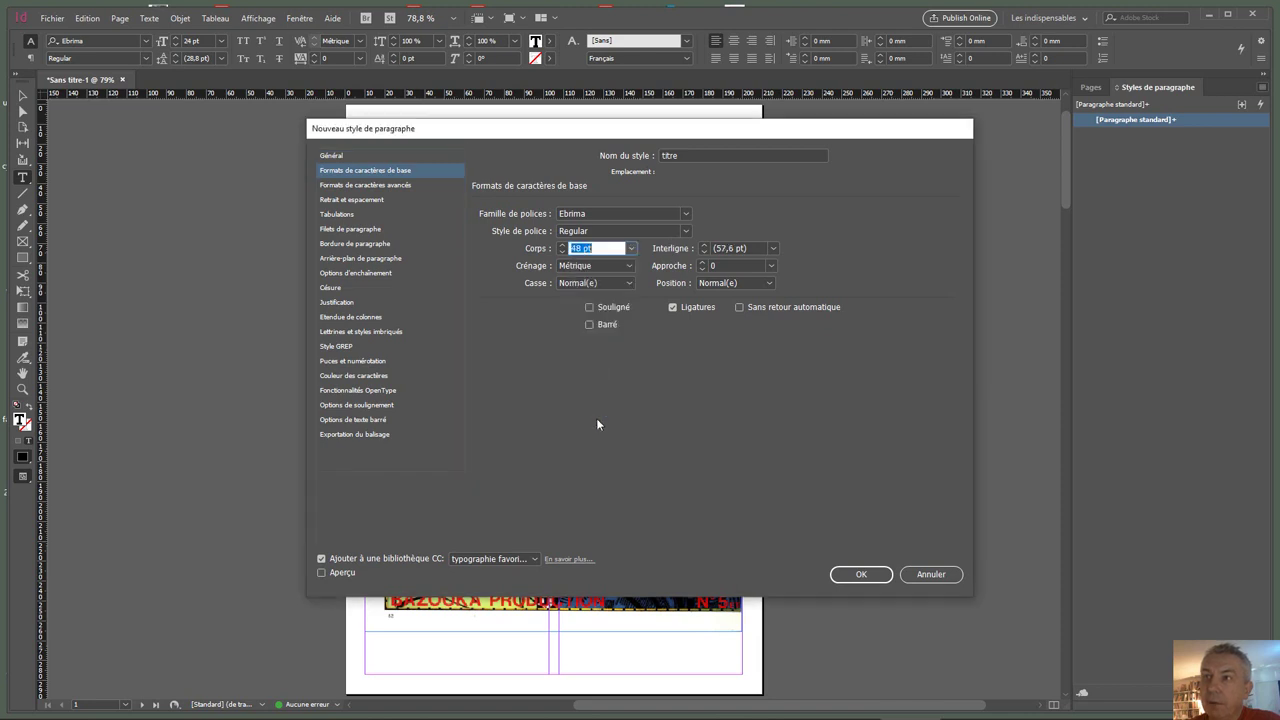
click(629, 267)
click(631, 264)
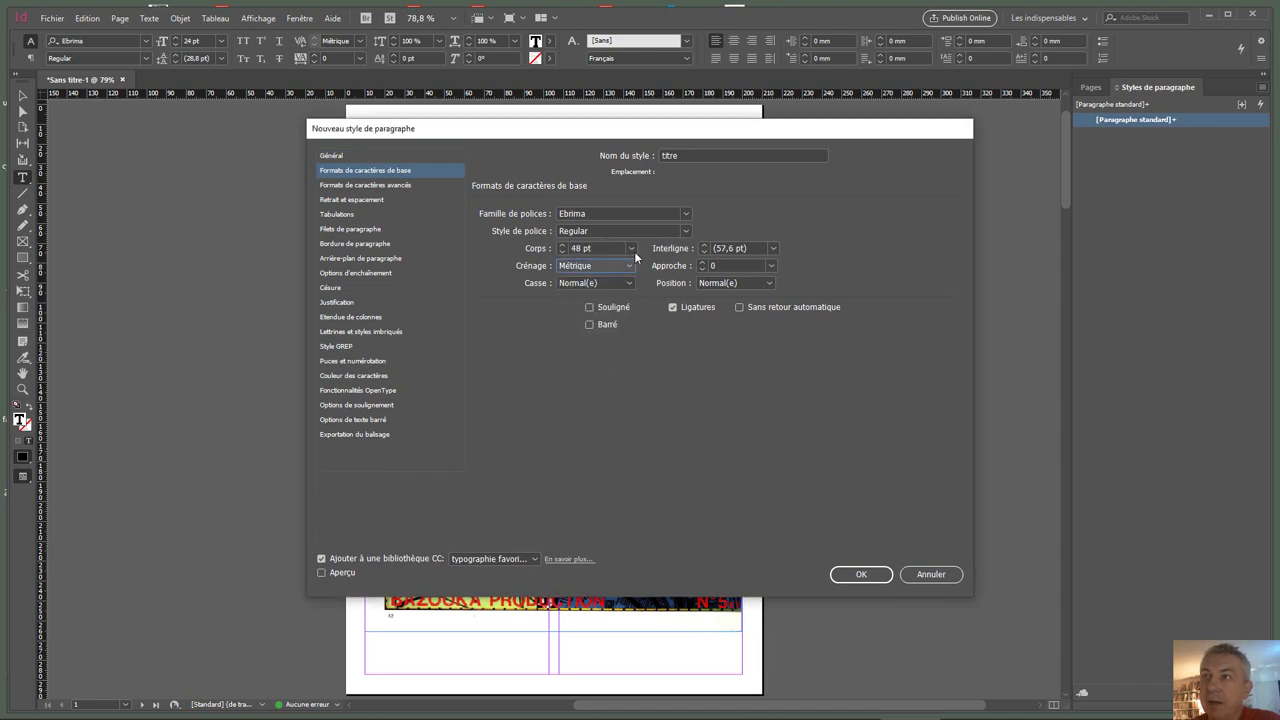
click(682, 231)
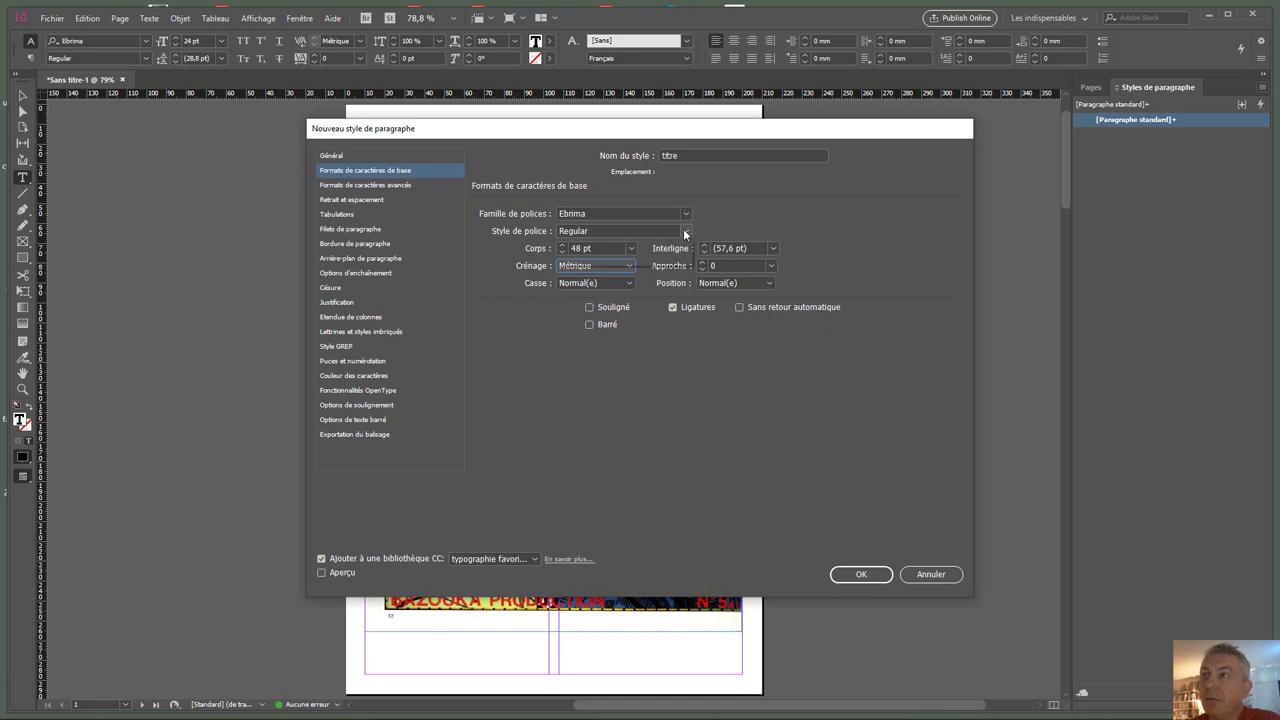
click(654, 255)
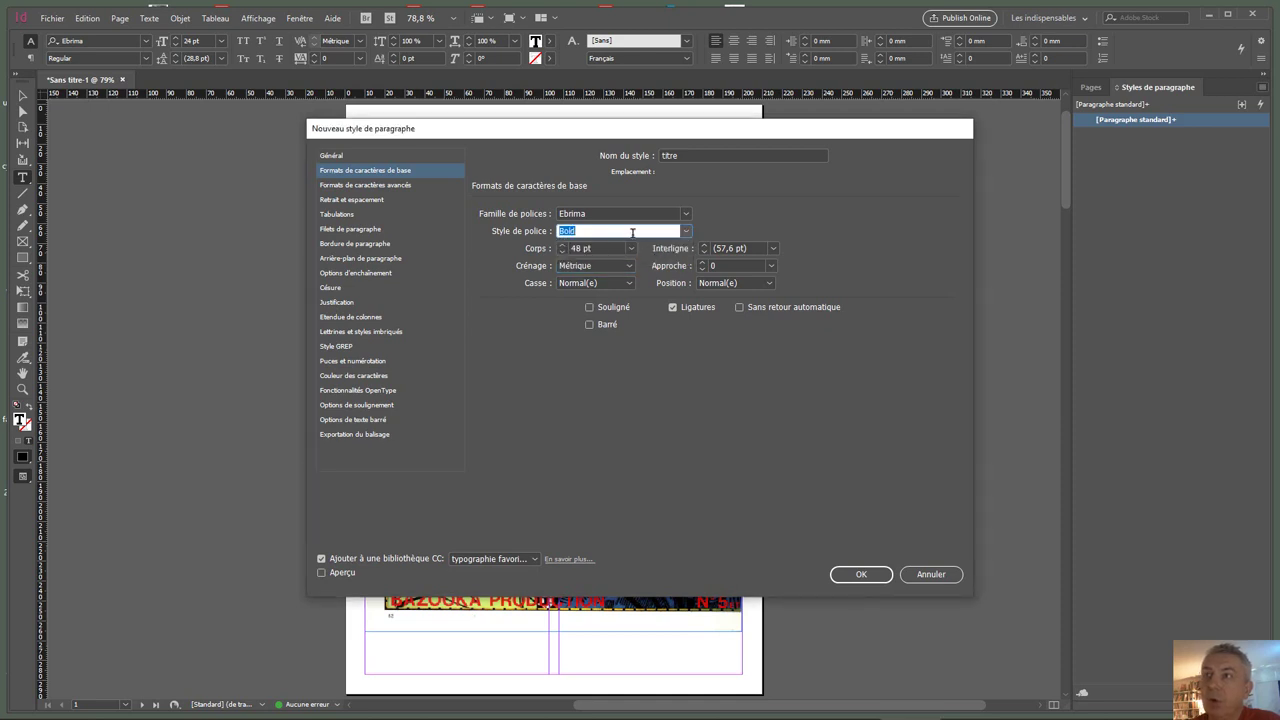
click(322, 573)
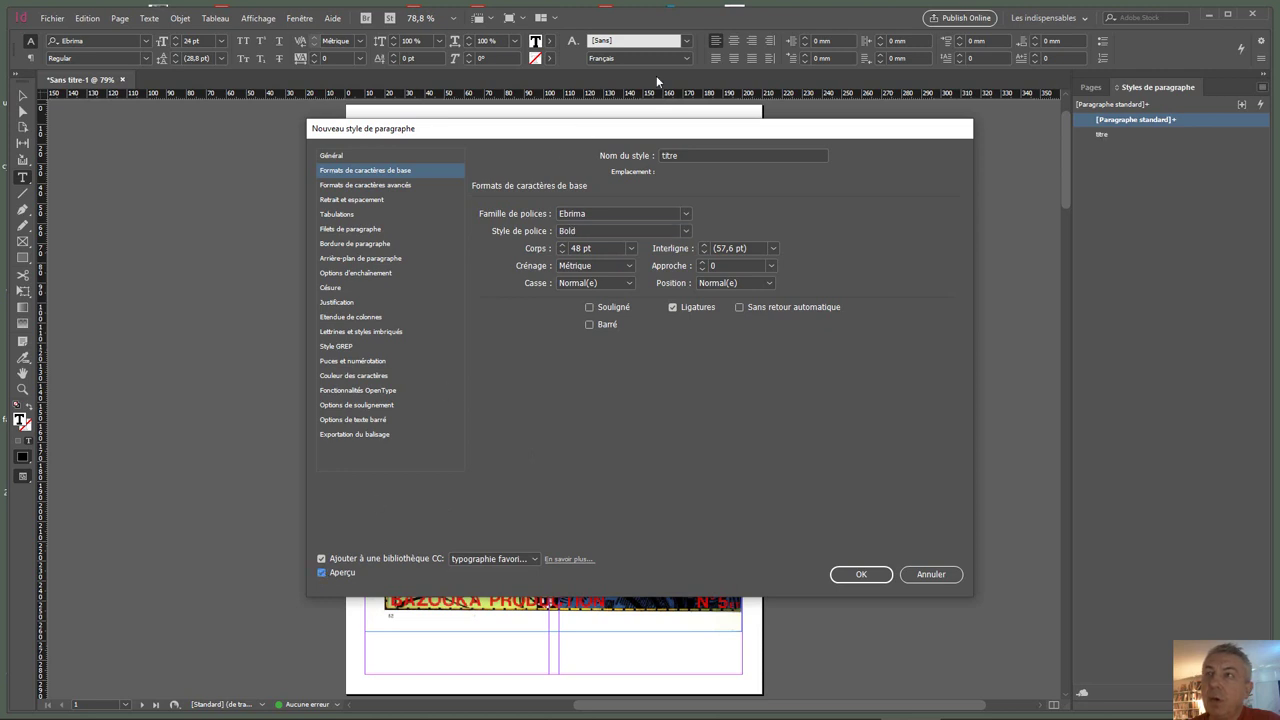
Step: Save the new titre paragraph style and apply it to the whole BAZOOKA title
drag(681, 127, 688, 236)
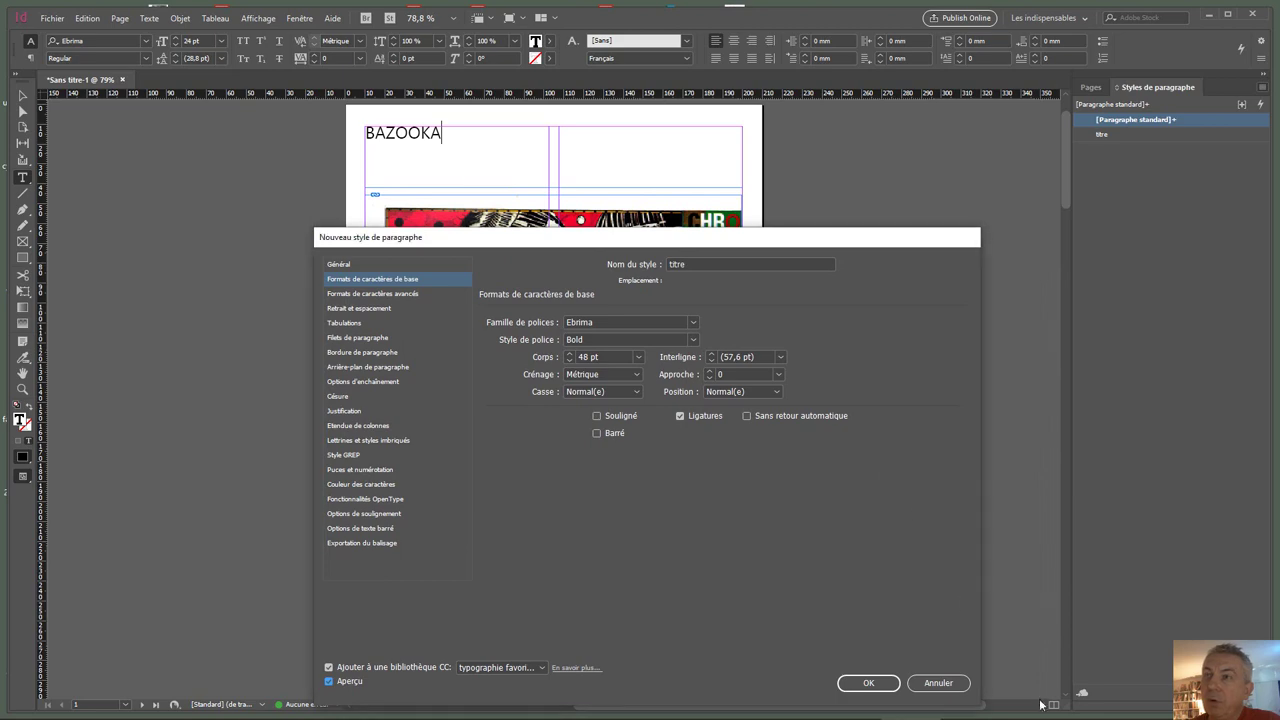
click(868, 682)
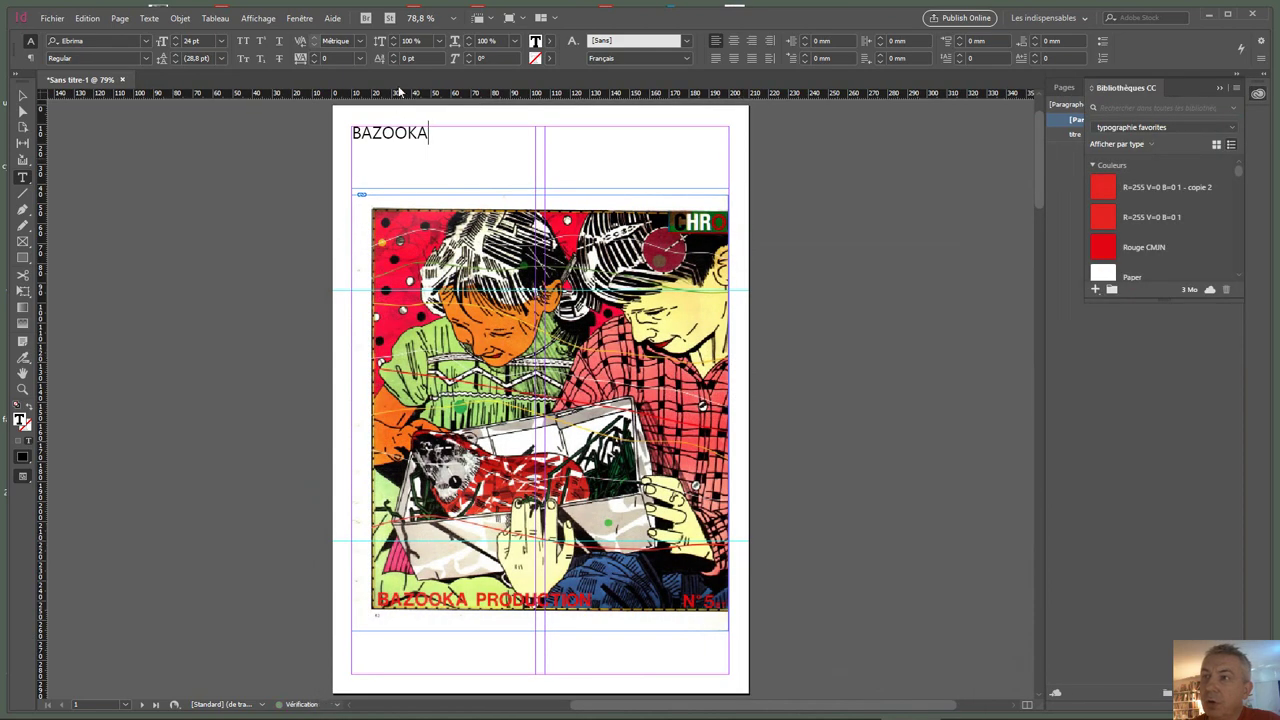
key(ctrl+a)
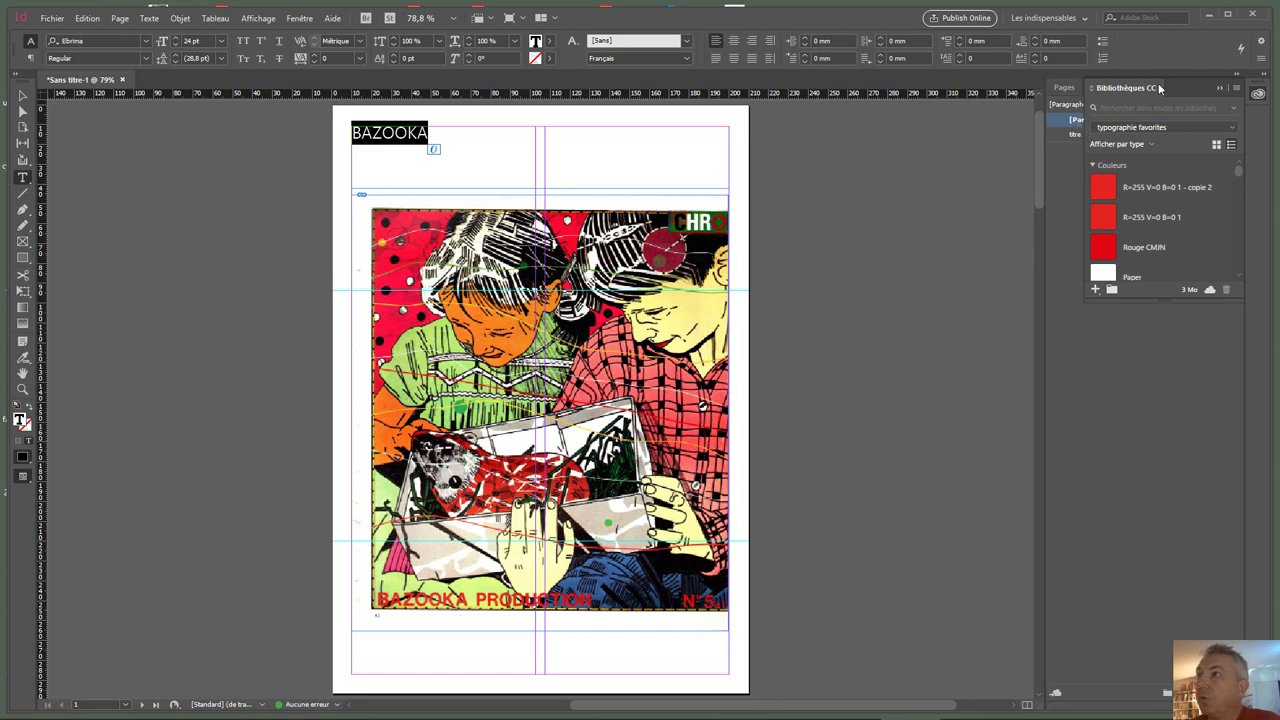
click(1068, 88)
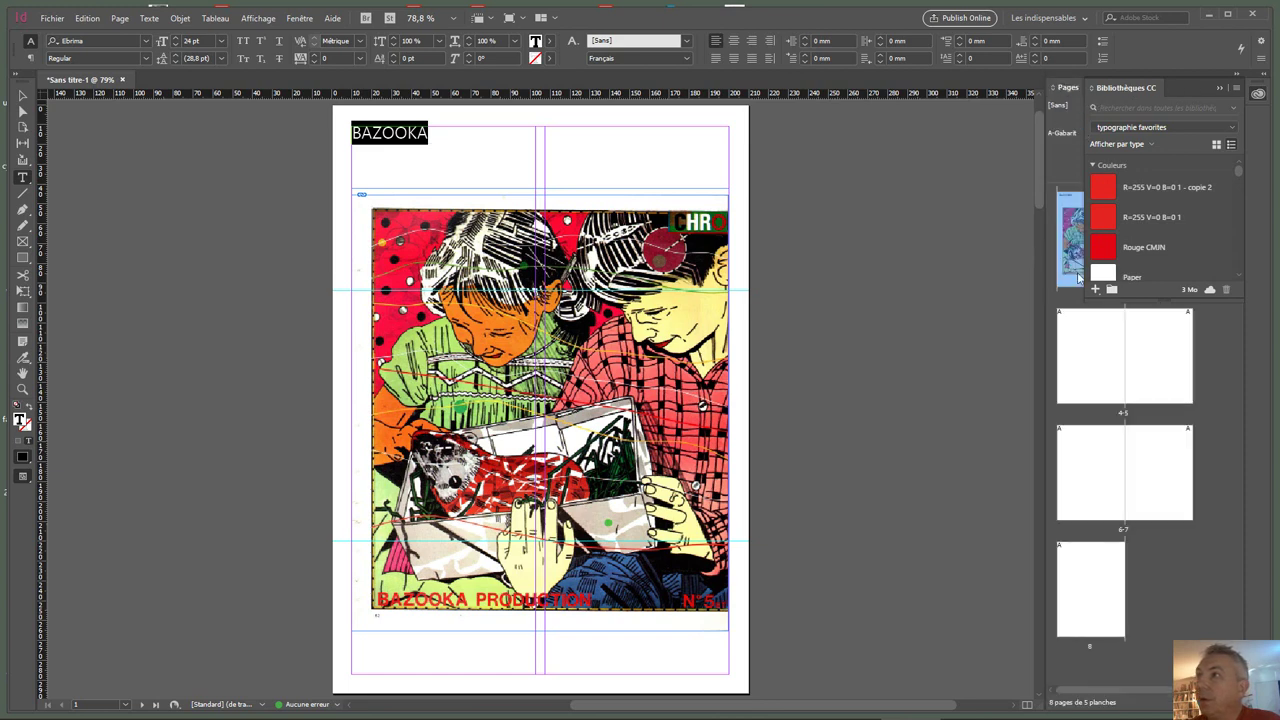
drag(1116, 91, 1209, 530)
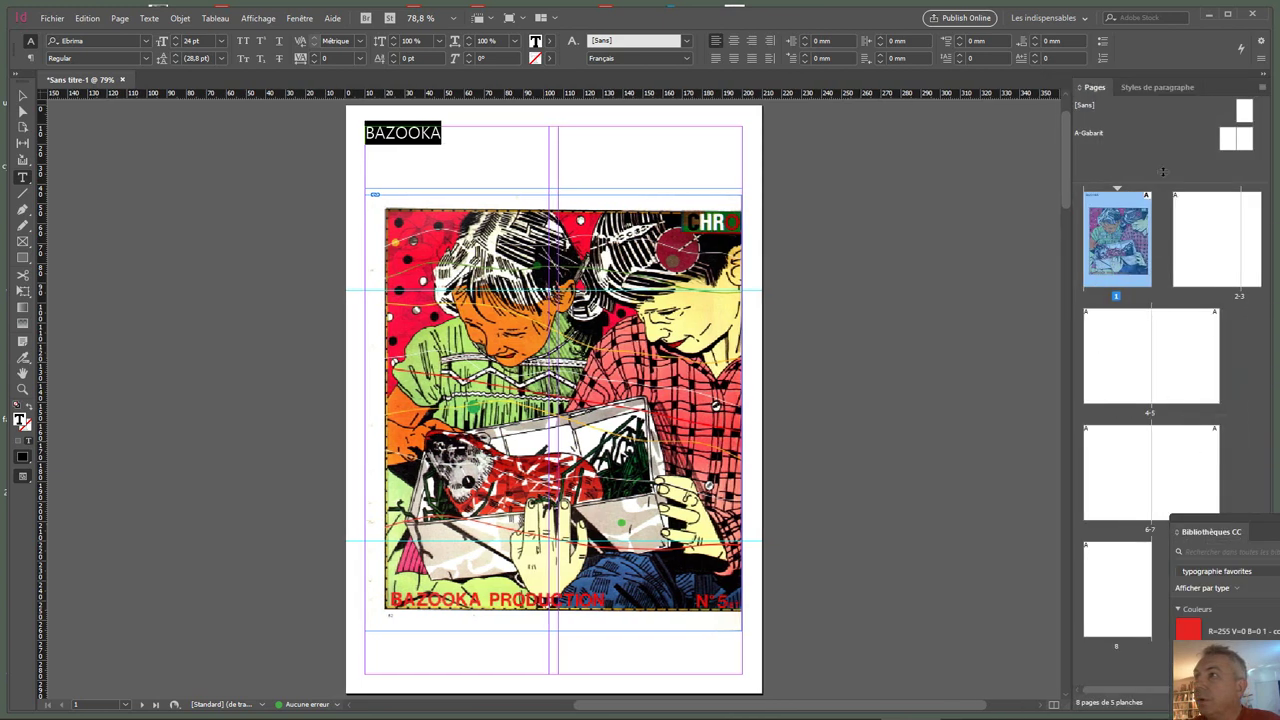
click(1171, 90)
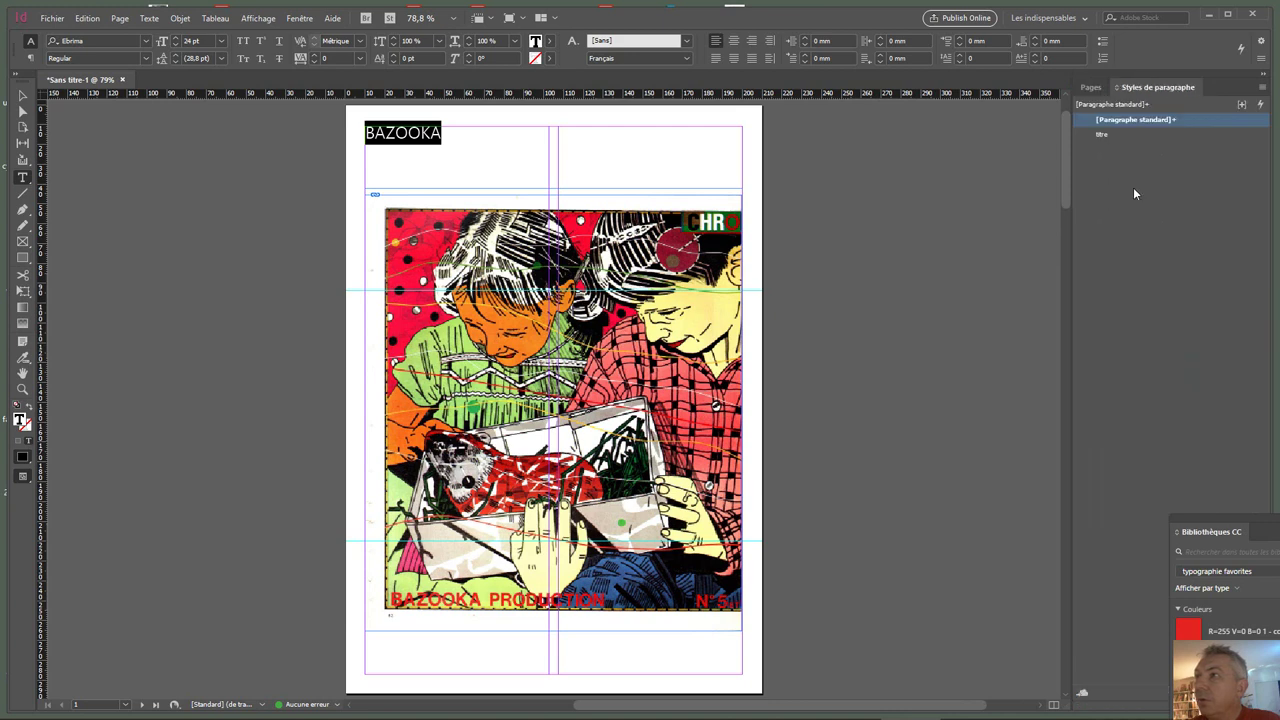
click(1106, 136)
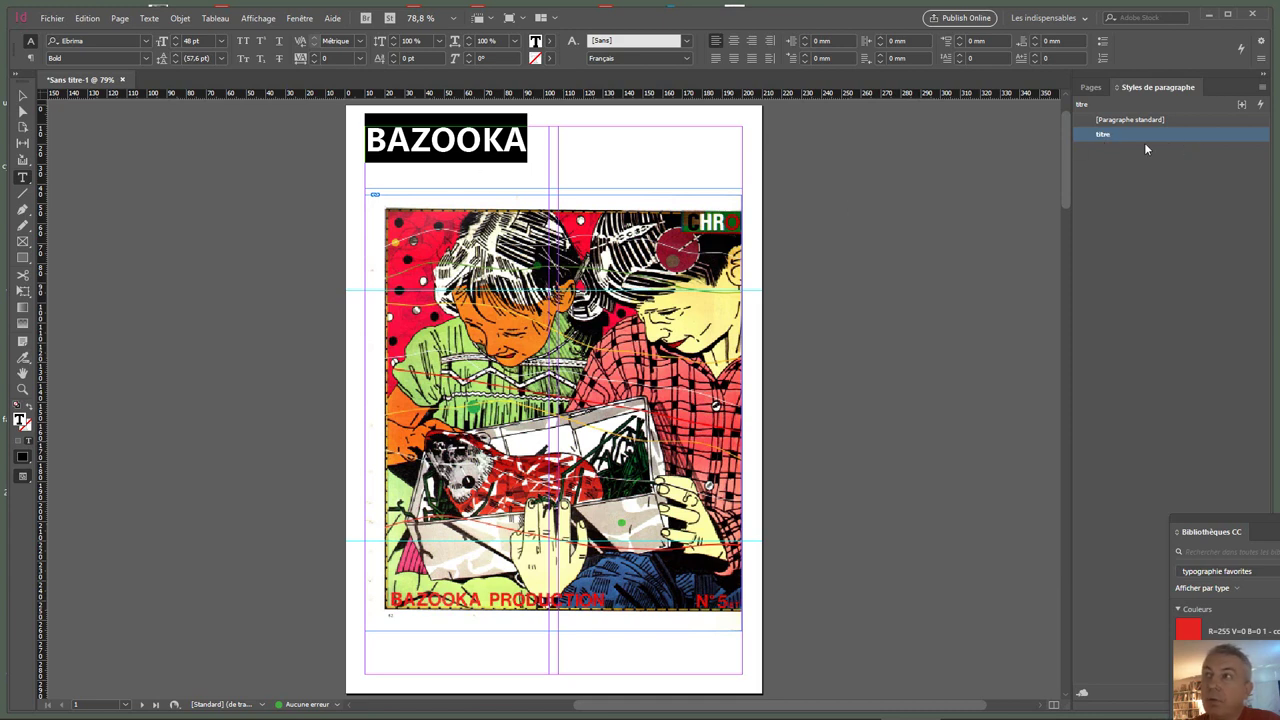
Step: Edit the titre paragraph style to set its font size to 60 pt
double_click(1104, 135)
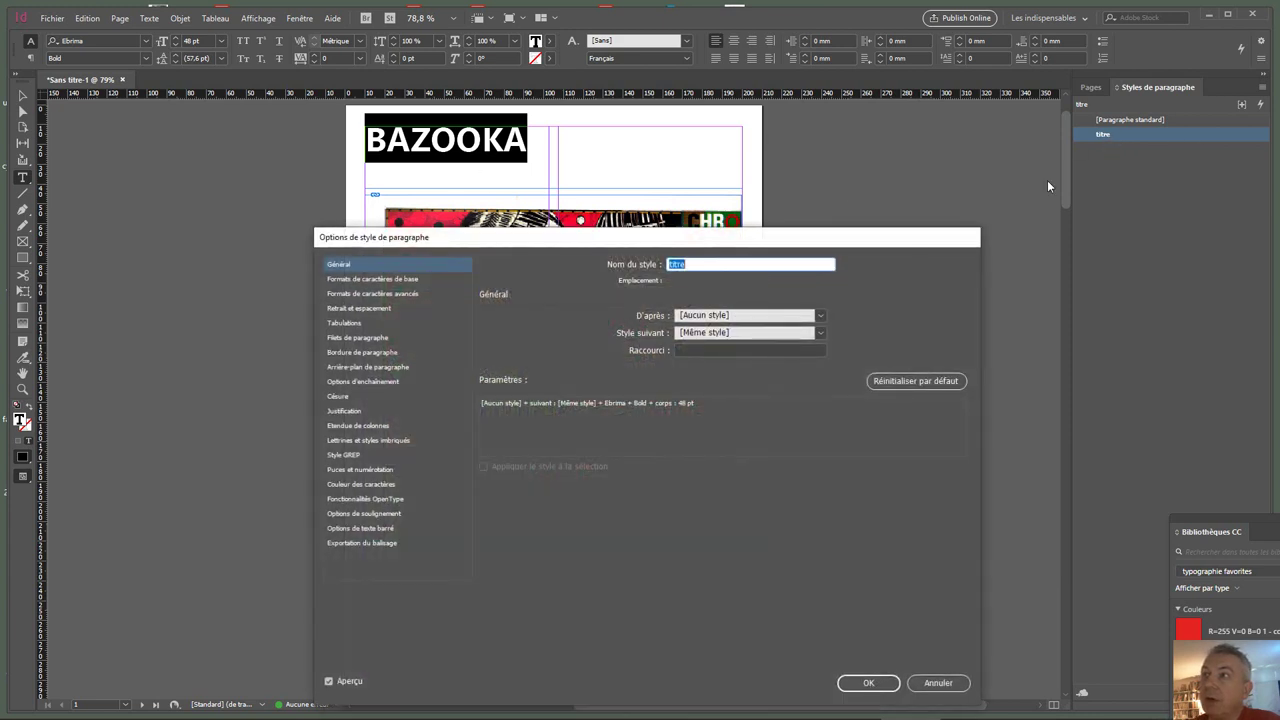
click(406, 280)
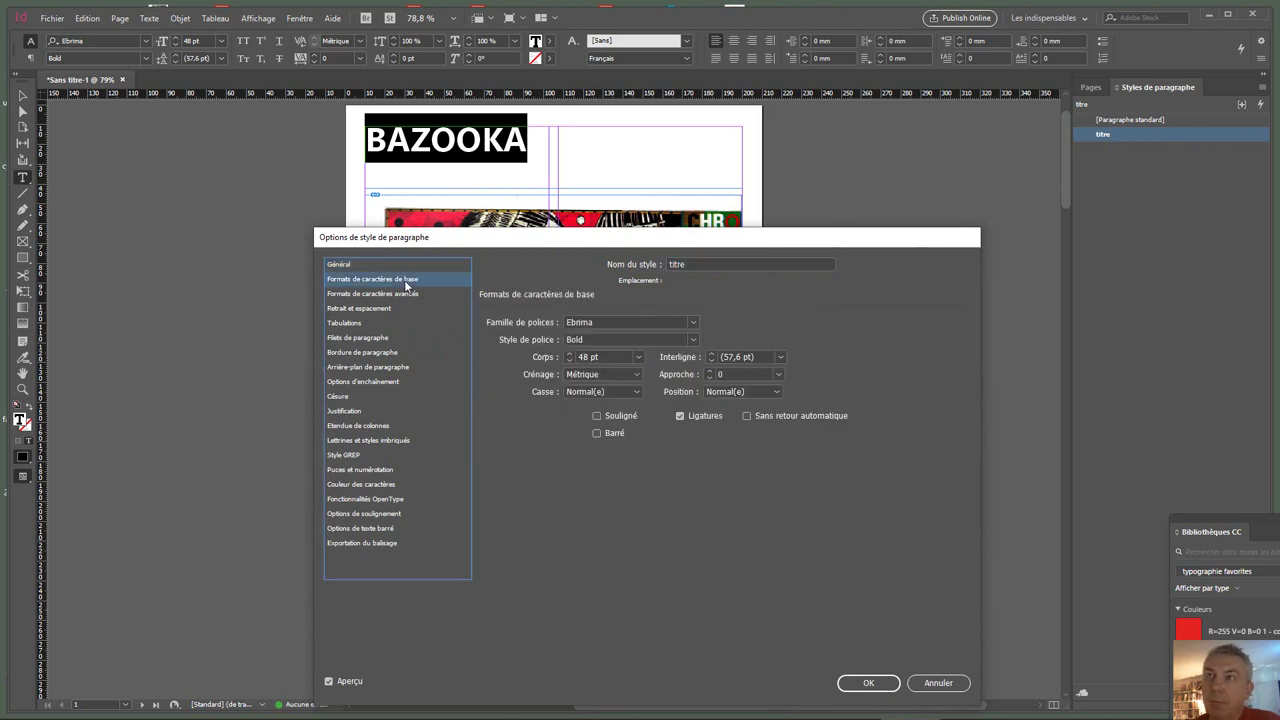
click(638, 357)
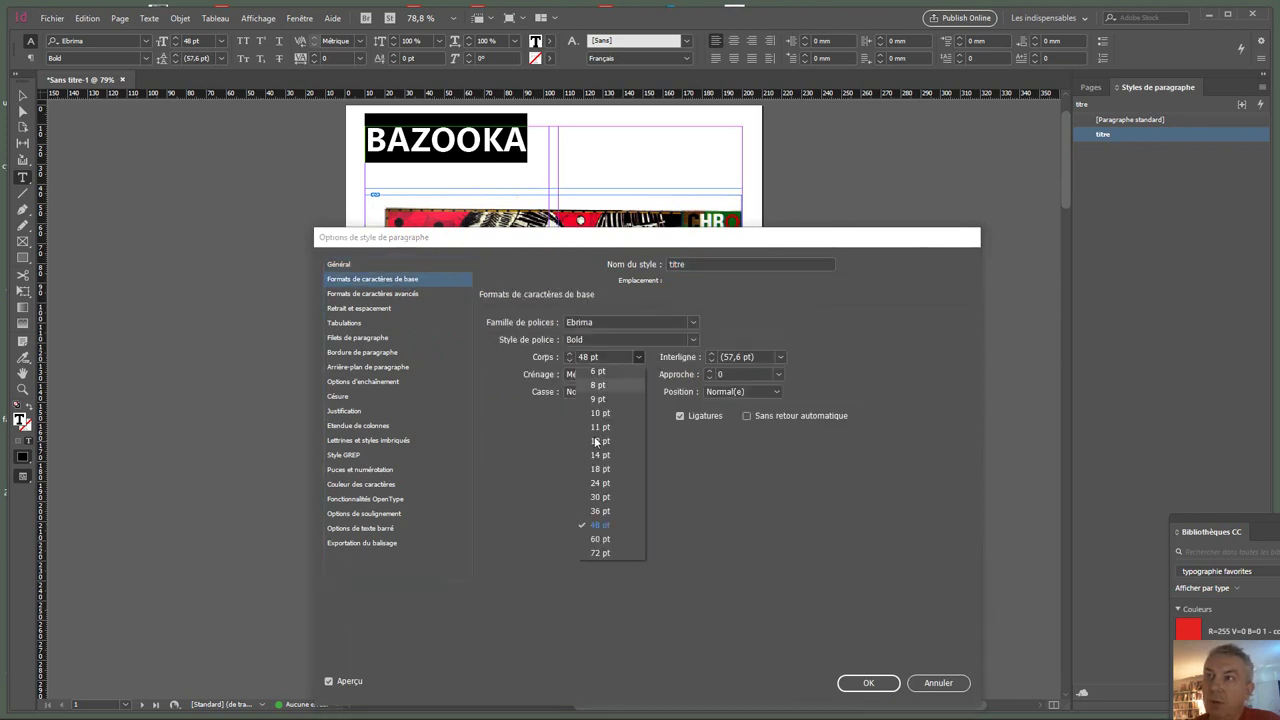
click(603, 538)
click(329, 681)
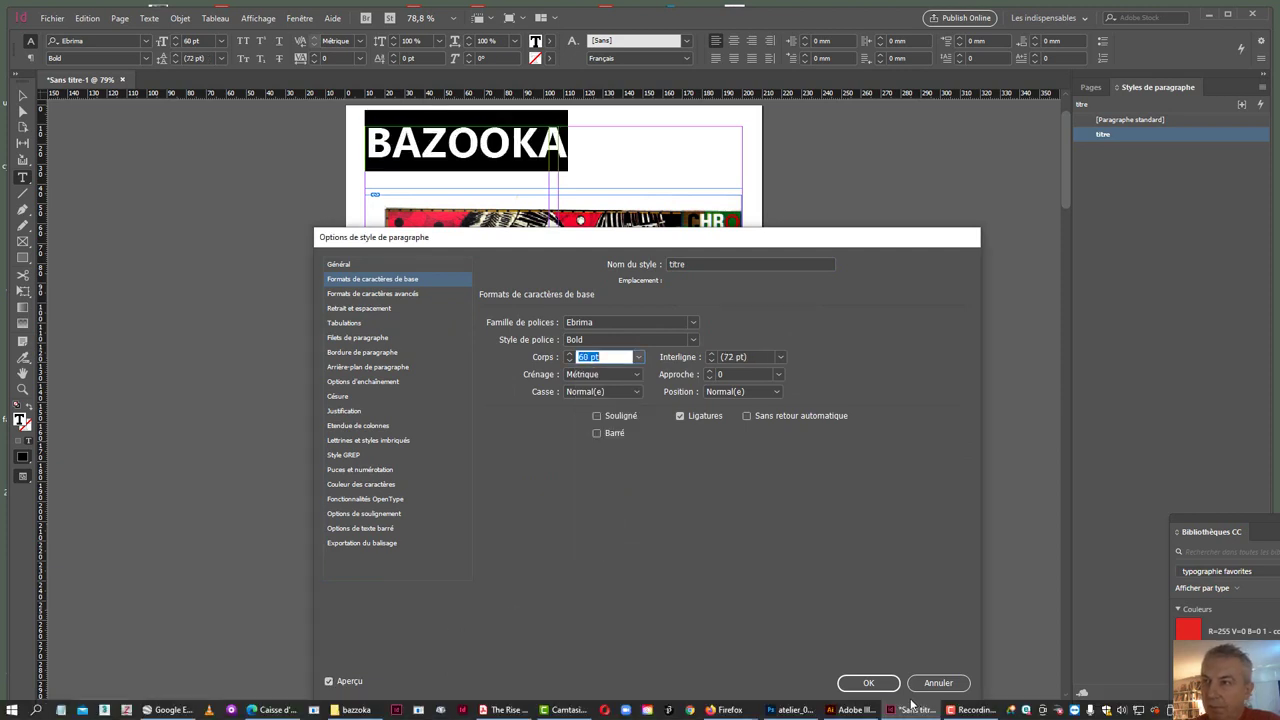
click(876, 684)
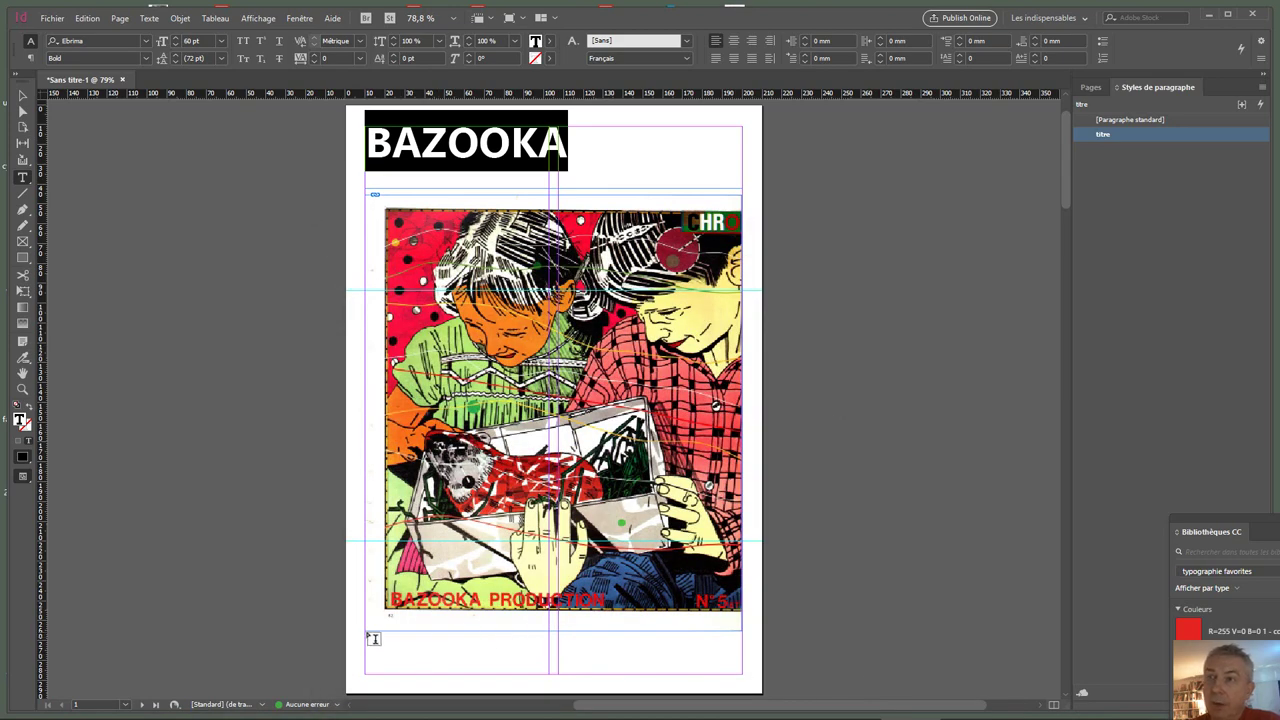
Step: Draw a text frame about 190 mm wide and 20 mm high below the cover image and enter Revue
drag(367, 632, 748, 675)
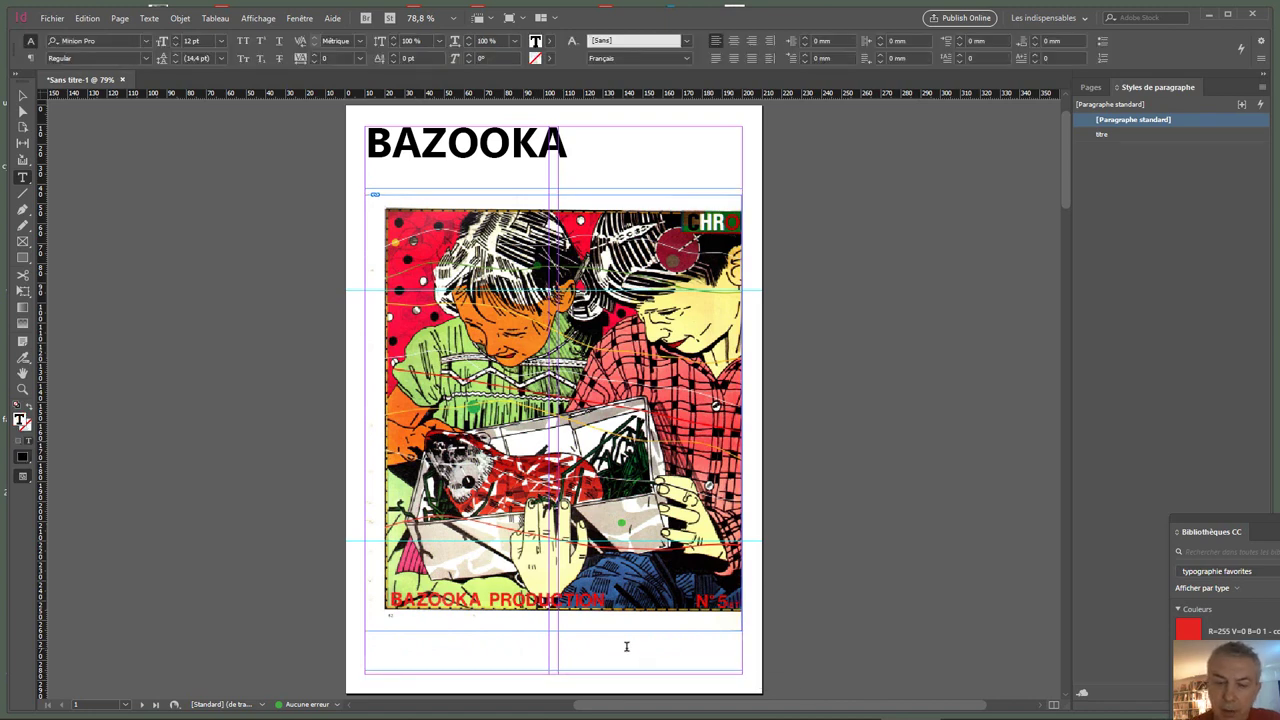
text(Re)
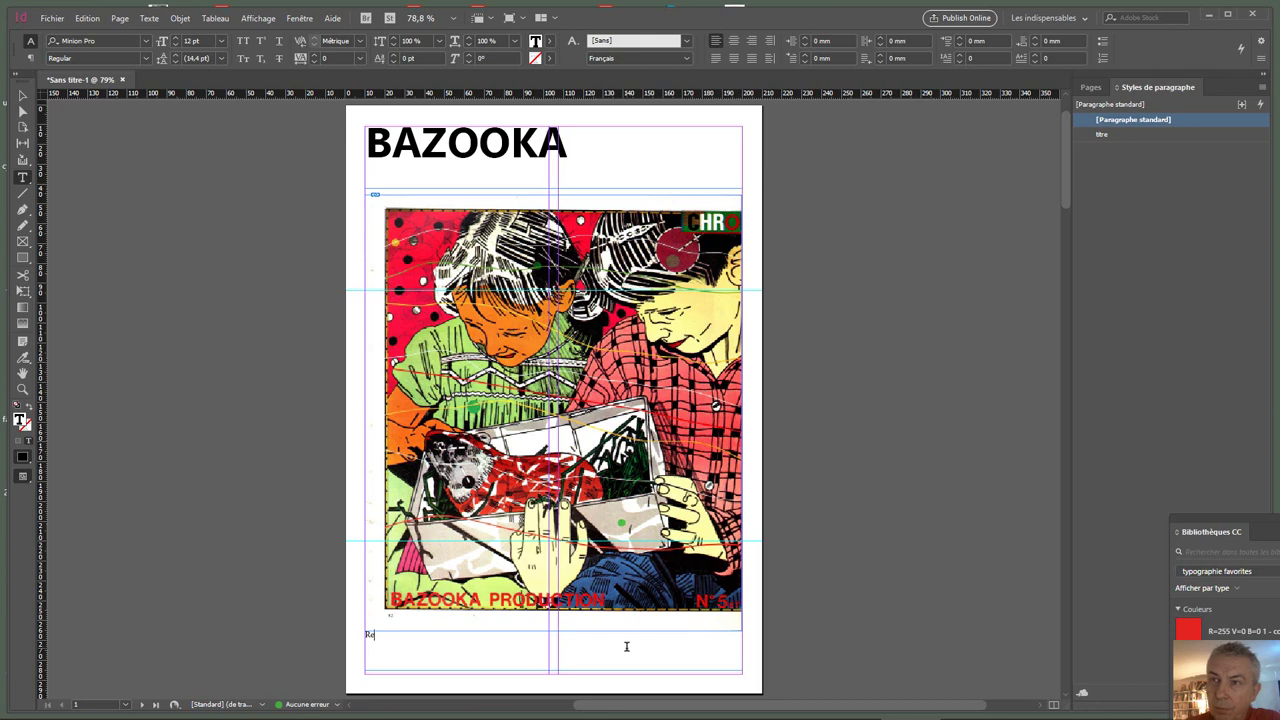
key(BackSpace)
text(ev)
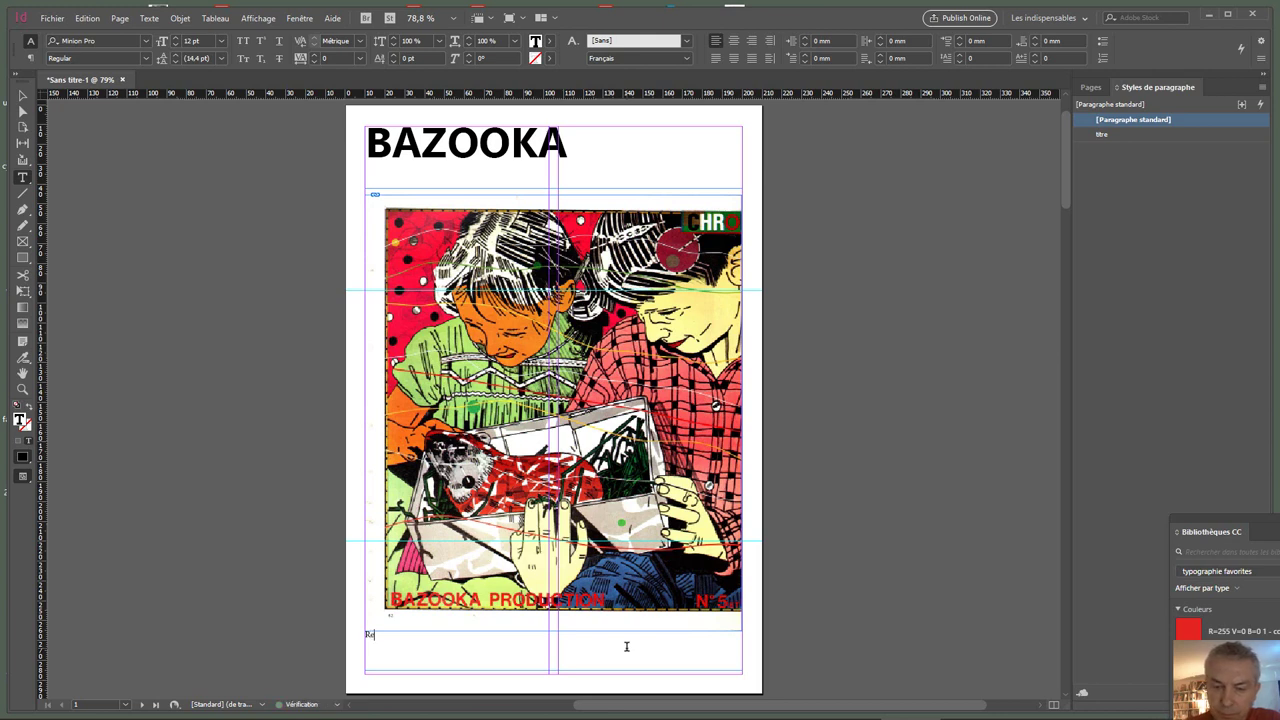
text(ue)
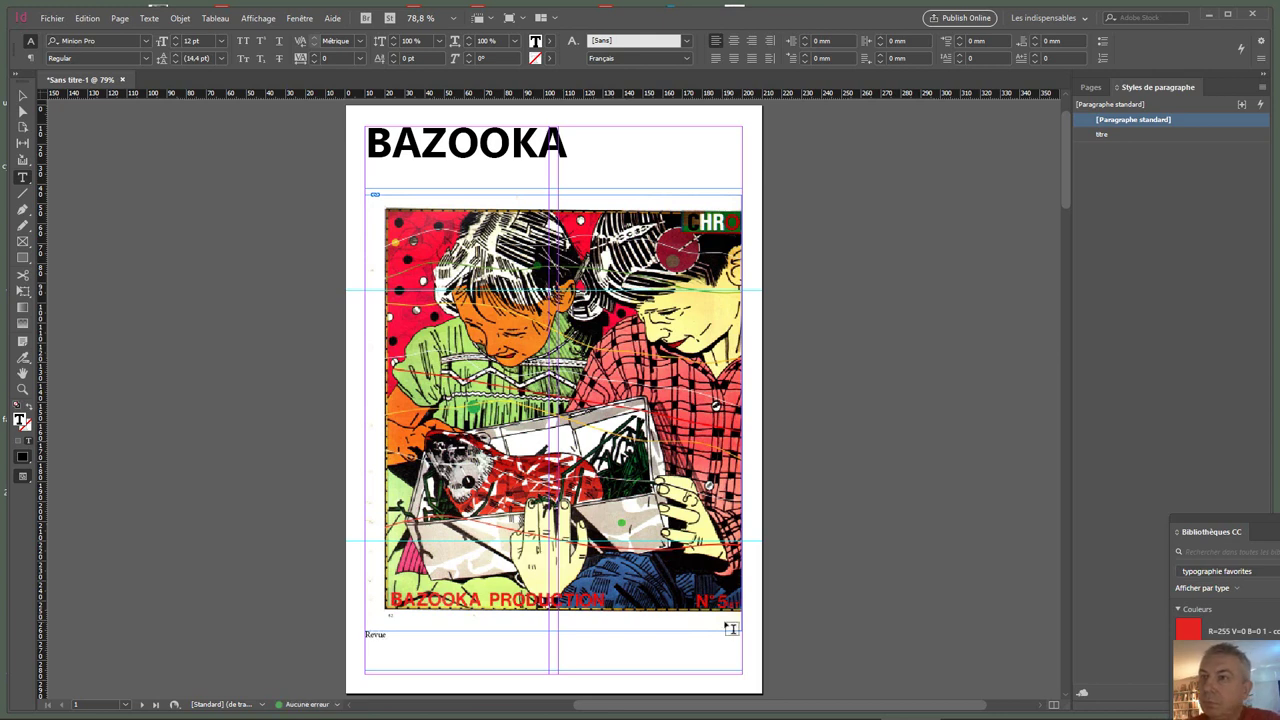
Step: Apply the titre paragraph style to the word Revue below the image
drag(418, 636, 364, 634)
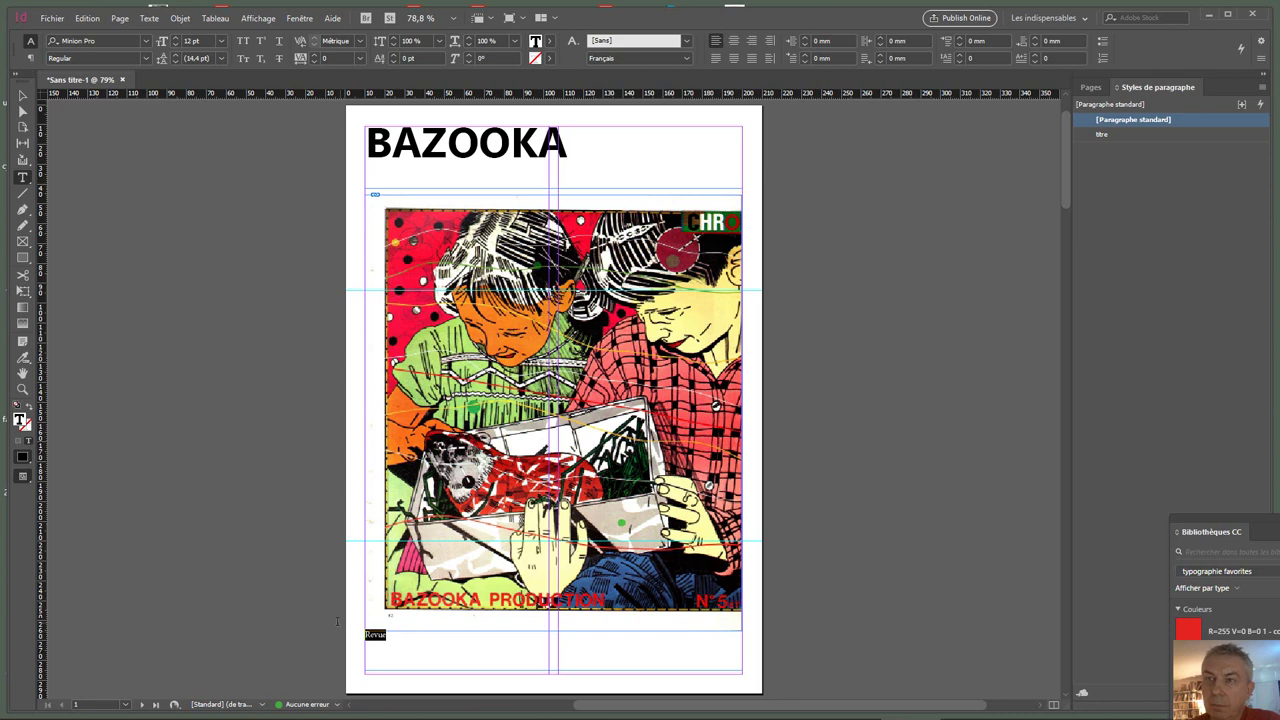
click(1101, 135)
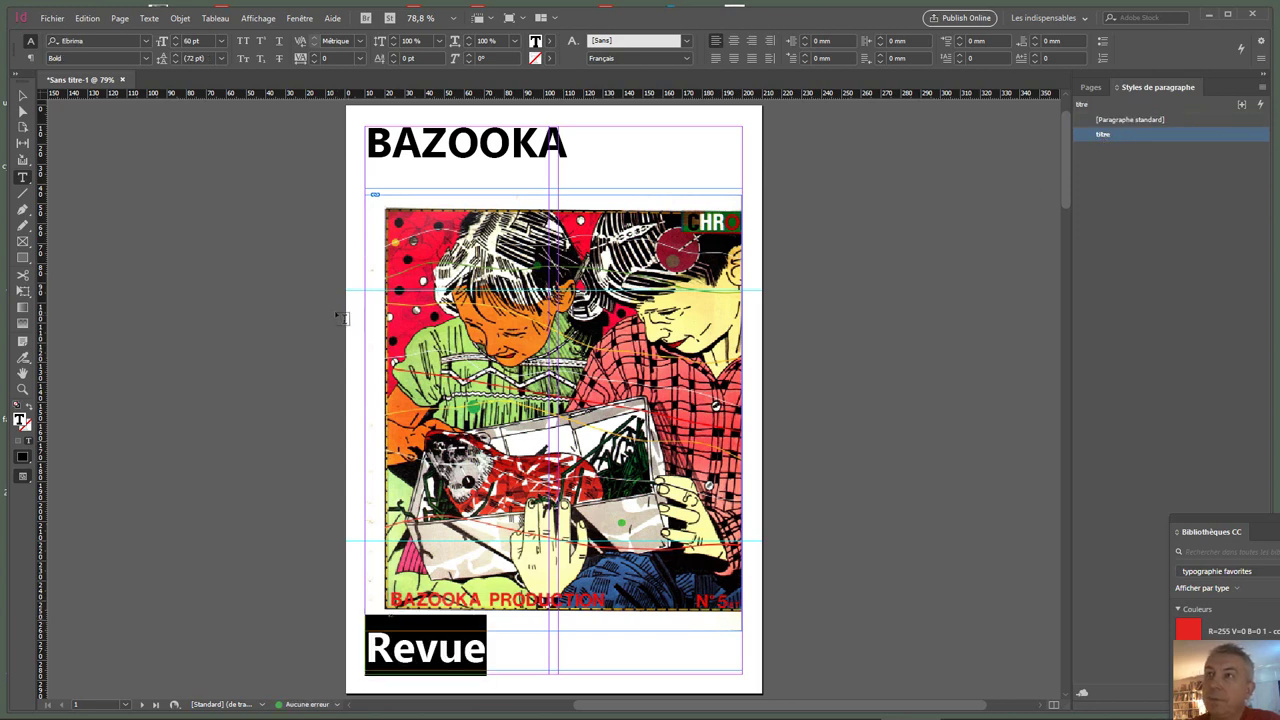
click(22, 95)
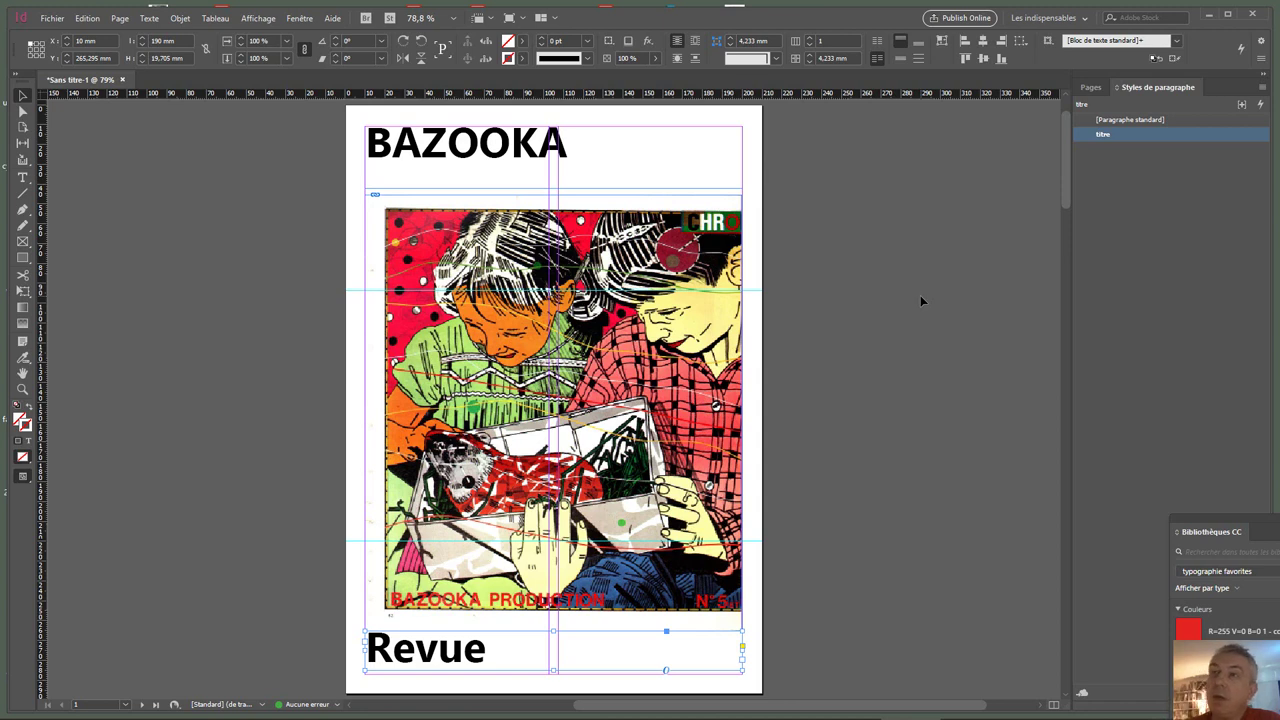
Step: On page 3, draw a text frame over the full height of the left column and fill it with placeholder text
click(1094, 87)
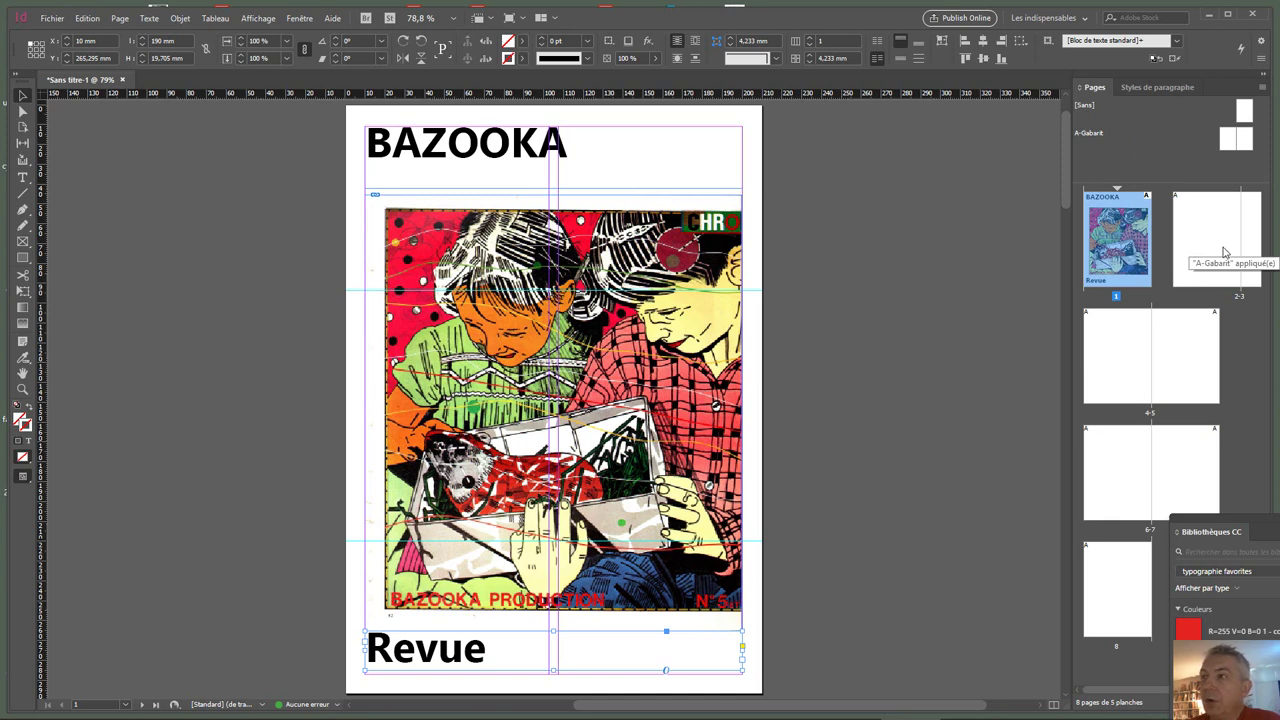
click(1253, 249)
double_click(1253, 249)
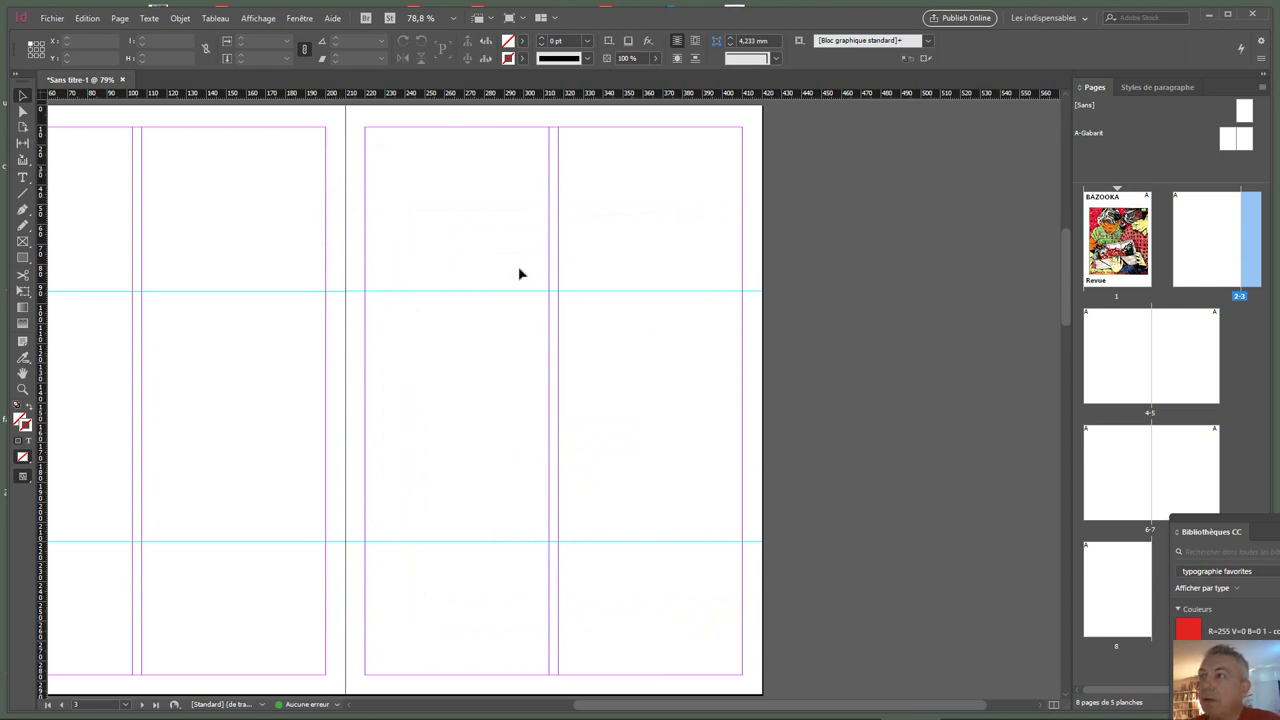
click(22, 177)
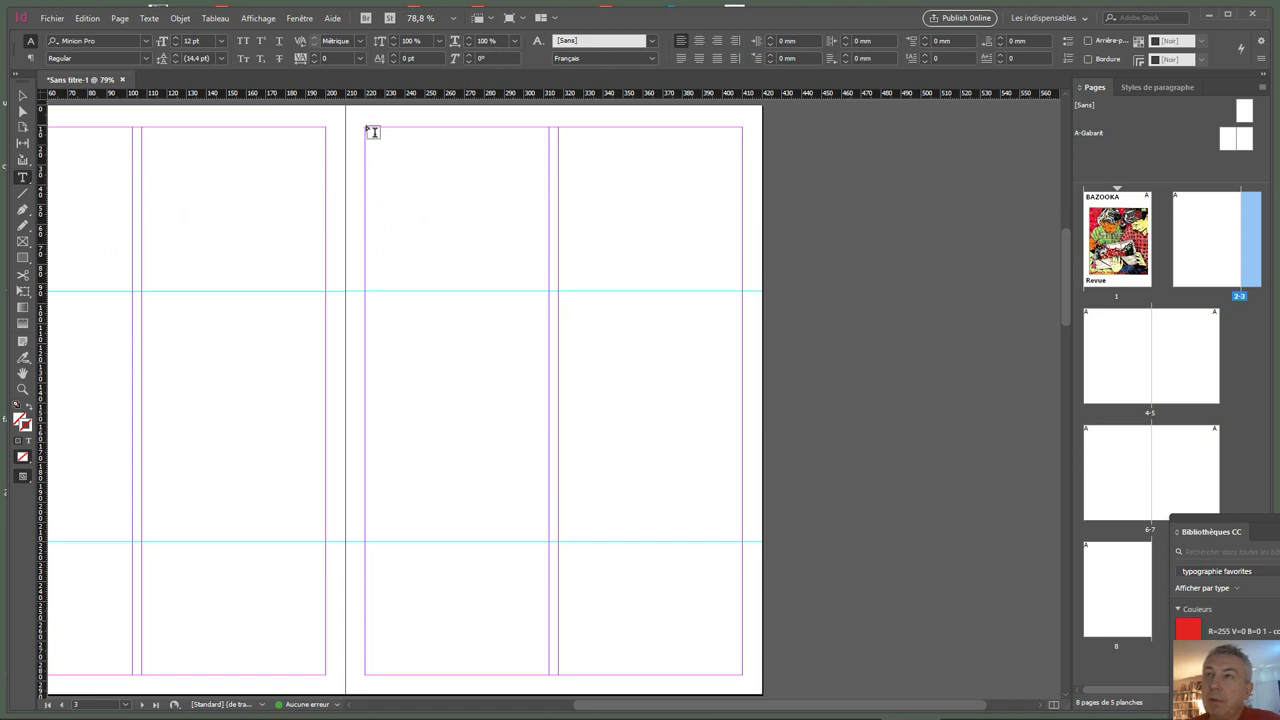
drag(366, 128, 548, 675)
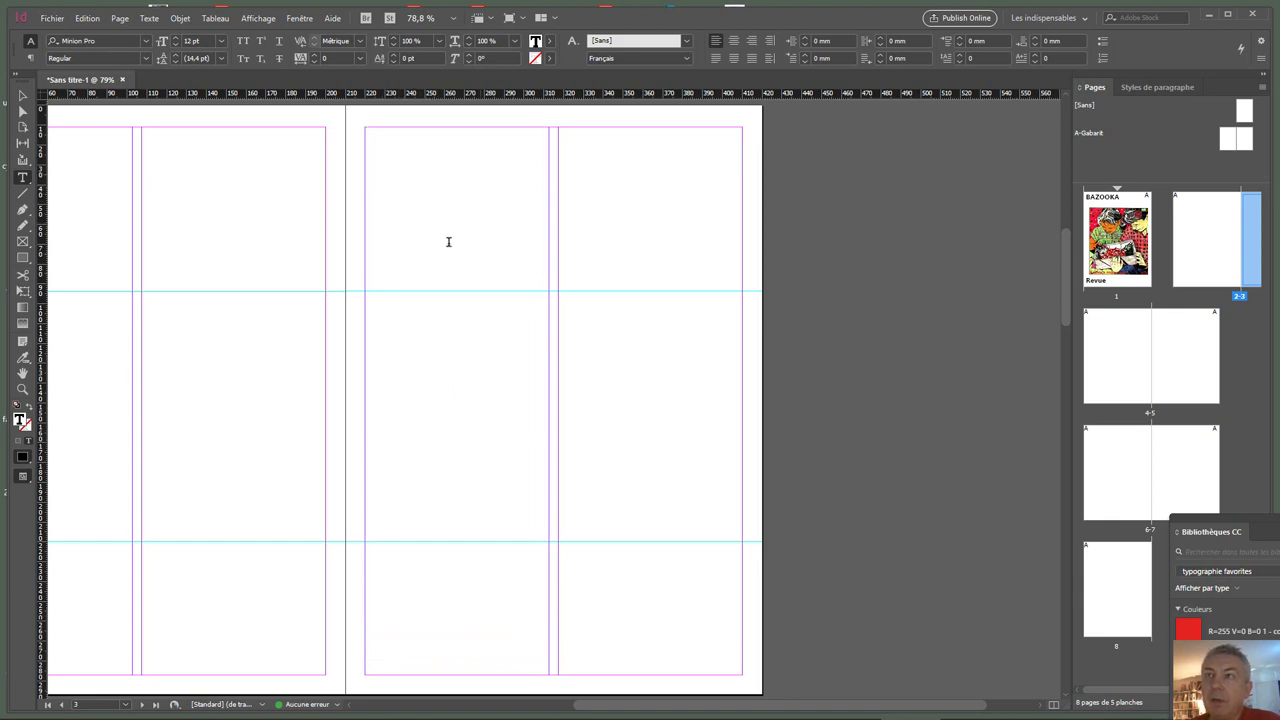
click(149, 18)
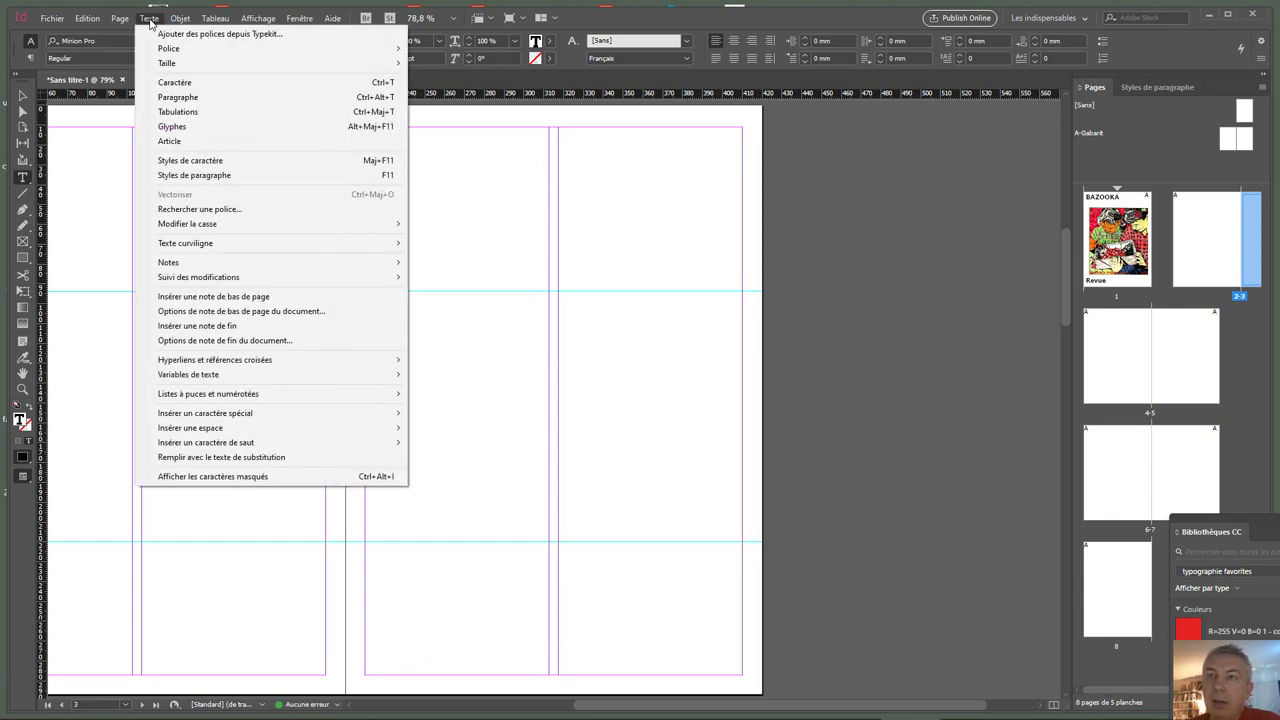
click(249, 462)
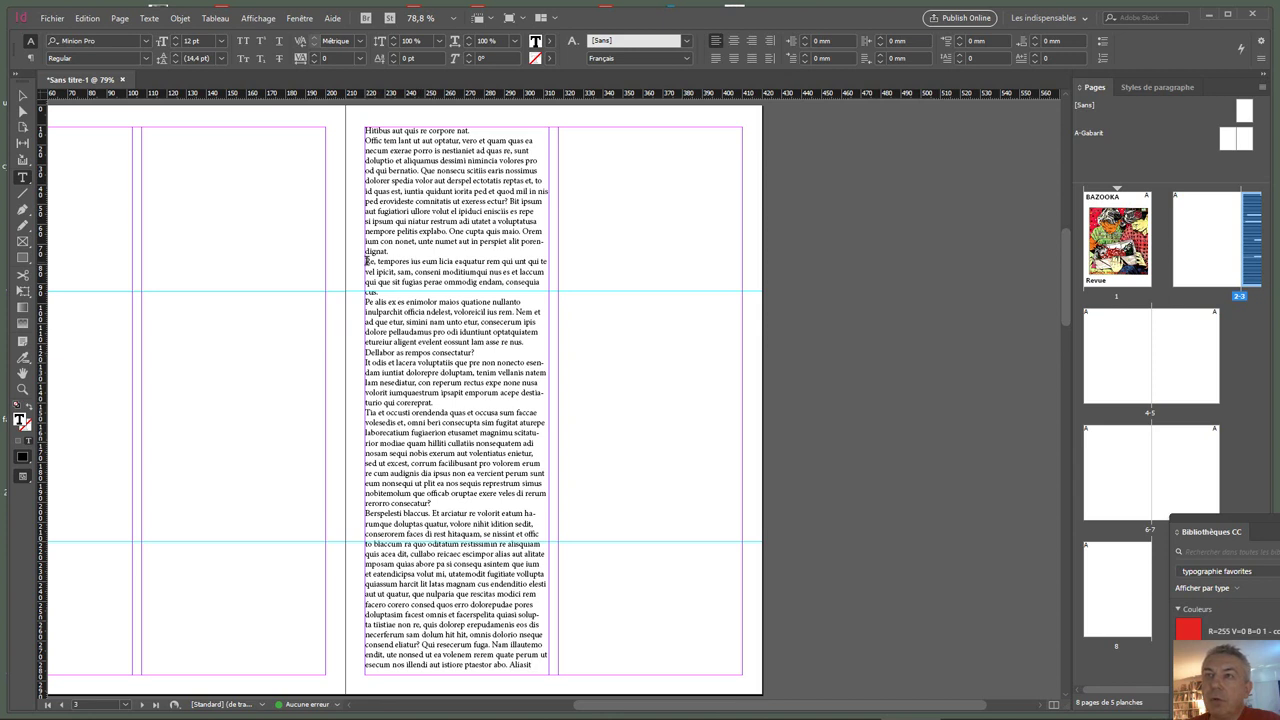
Step: Remove the paragraph breaks before "Re, tempores", "Pe alis", "Berspelesti" and "Tia et occusti" in the placeholder text
click(365, 261)
key(BackSpace)
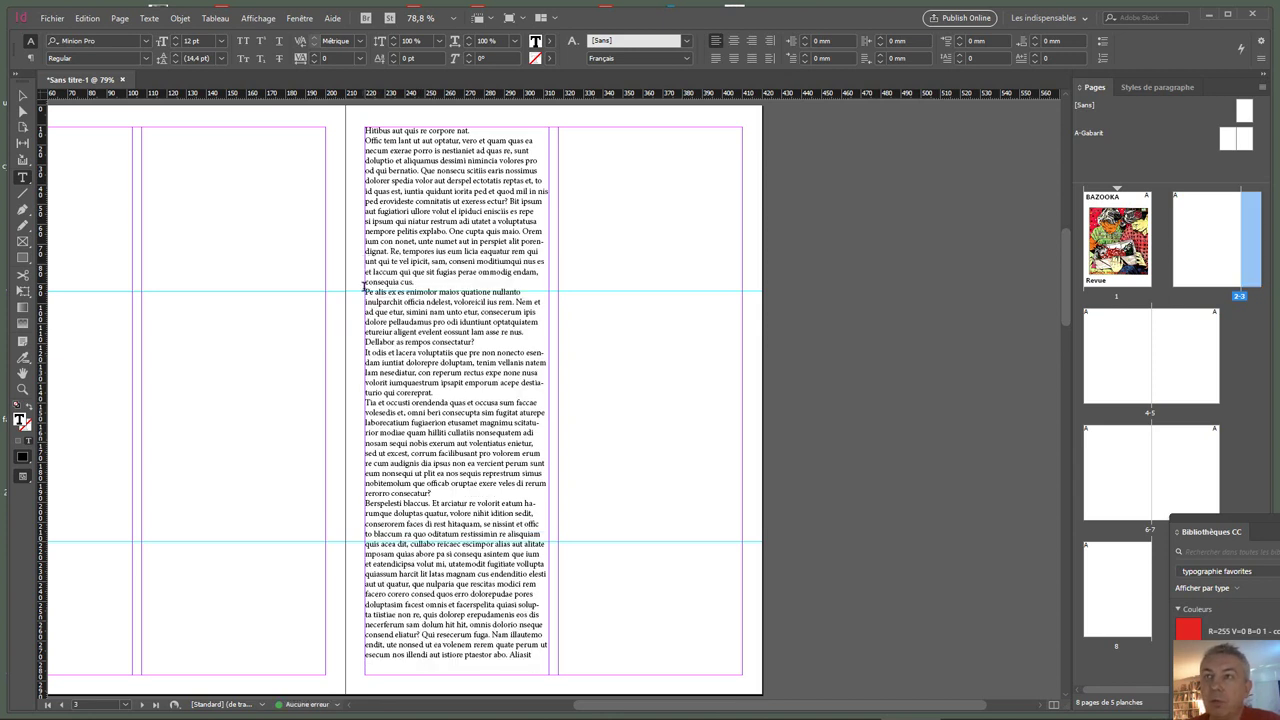
click(364, 291)
key(BackSpace)
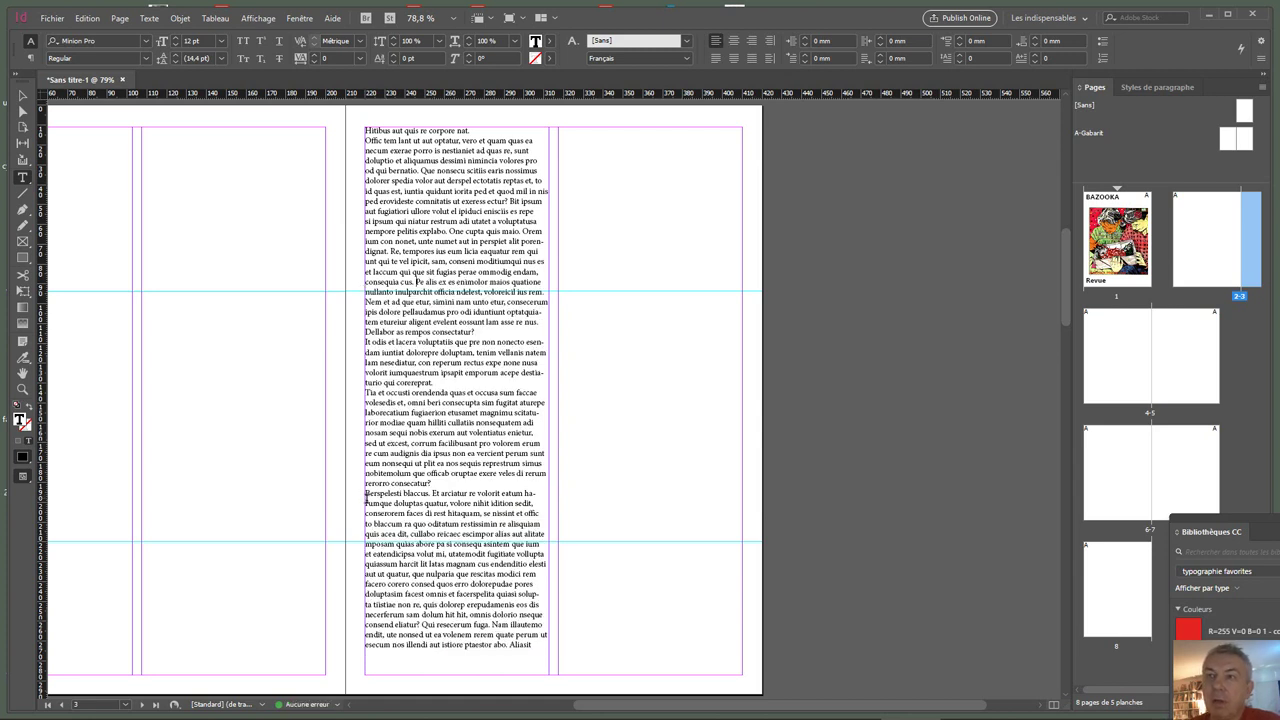
click(365, 493)
key(BackSpace)
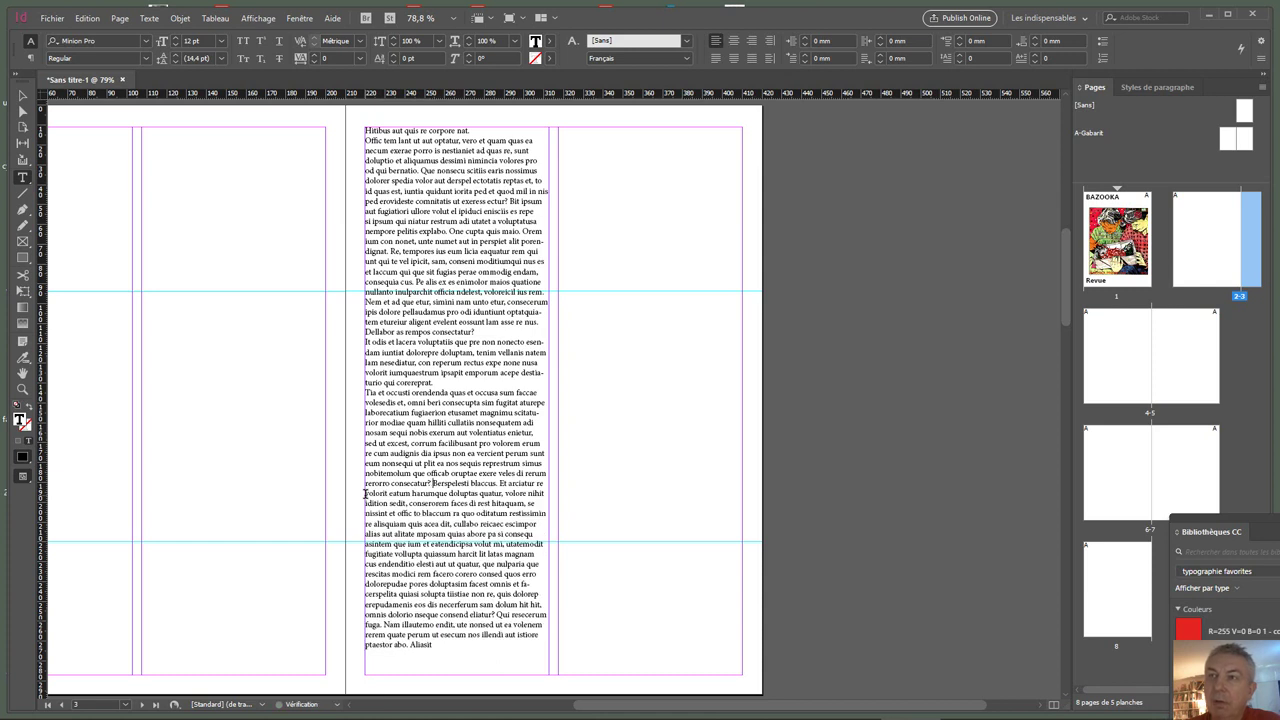
click(364, 392)
key(BackSpace)
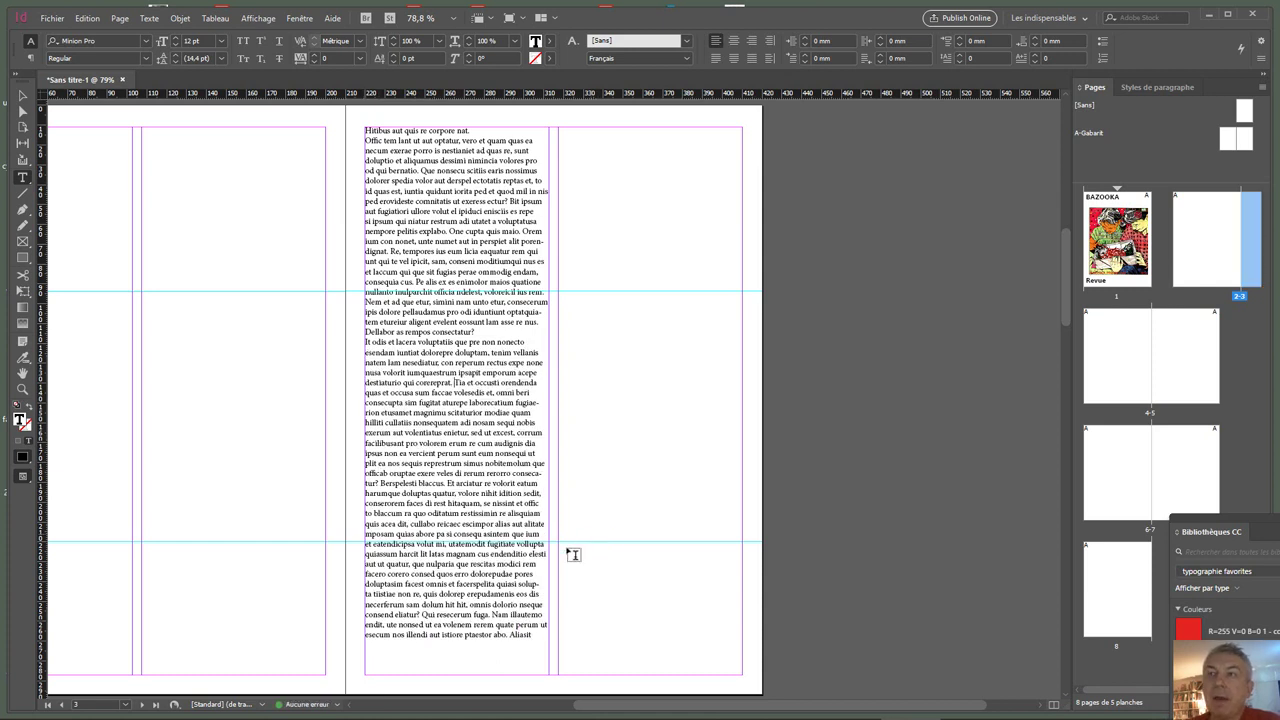
Step: Start a new paragraph style from all of the page 3 placeholder text and name it texte courant
drag(535, 638, 351, 129)
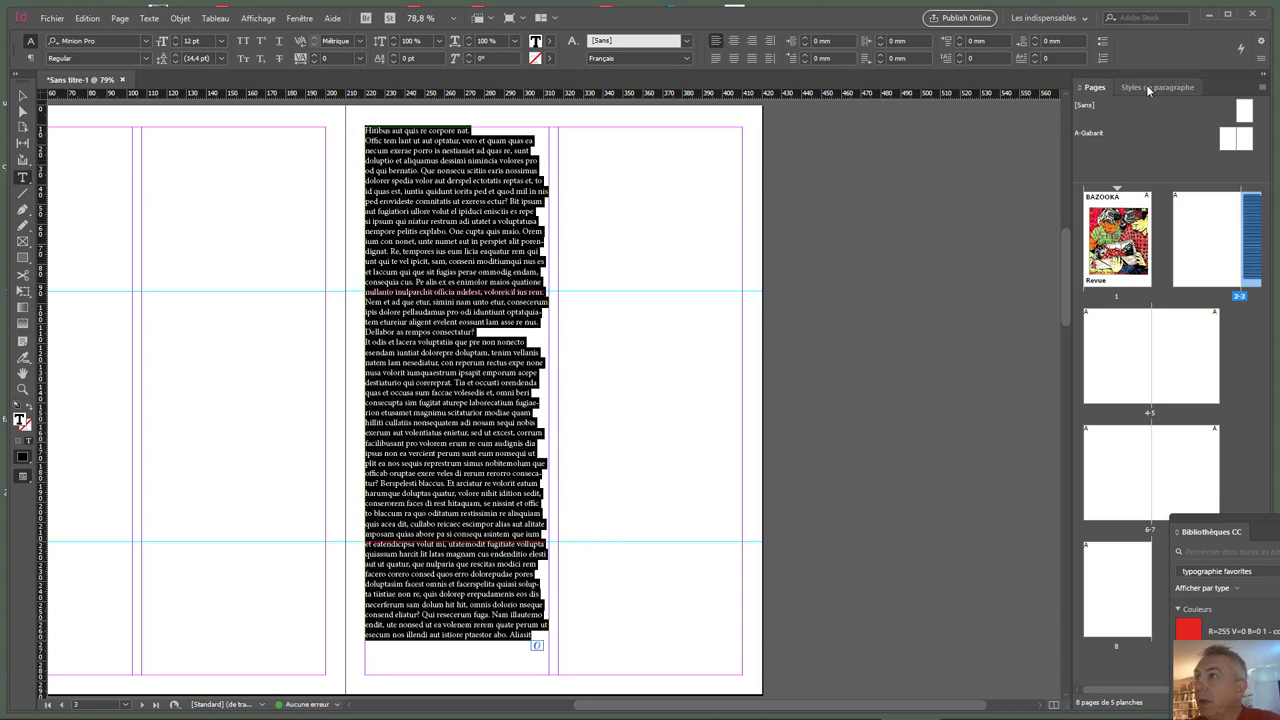
click(1150, 88)
click(1262, 87)
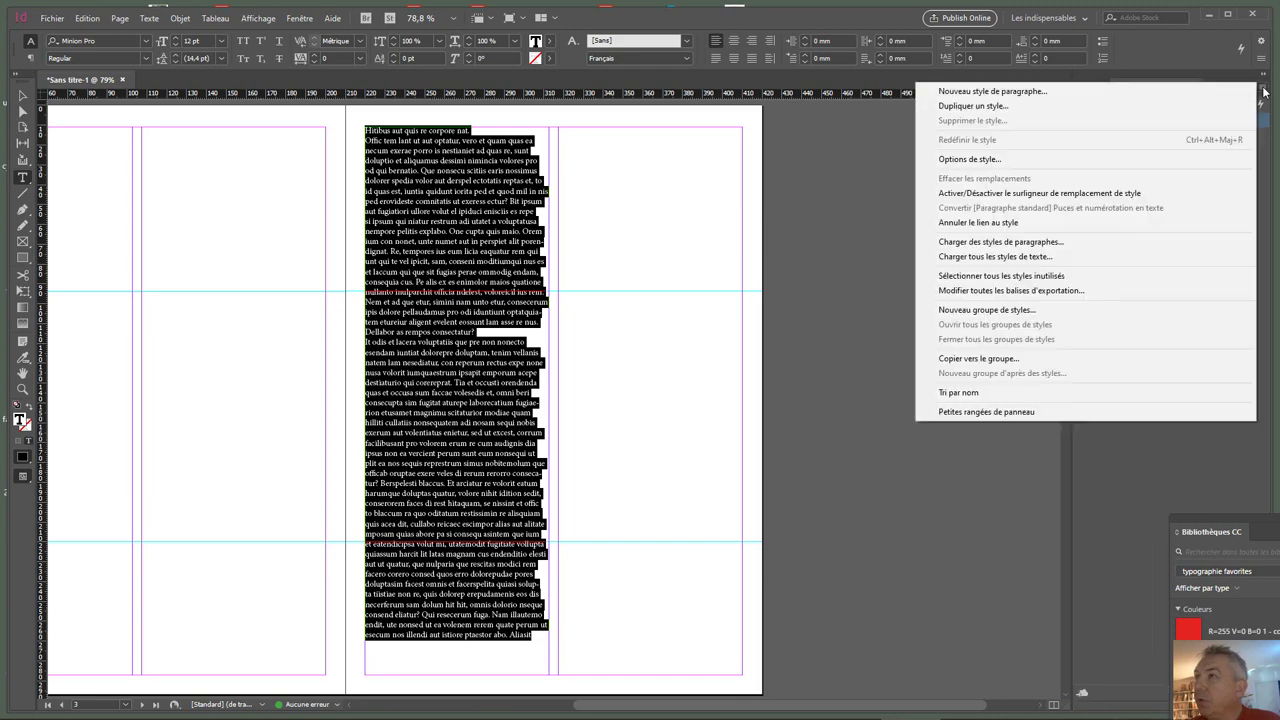
click(1106, 92)
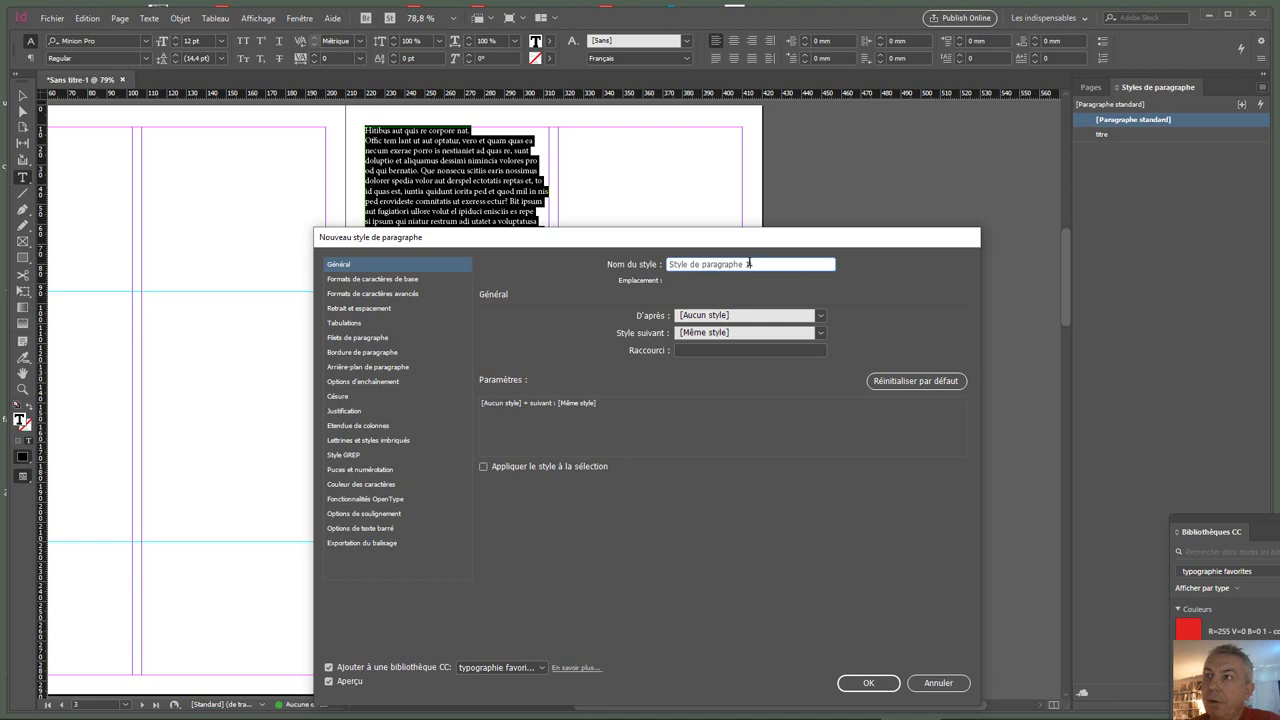
text(texte)
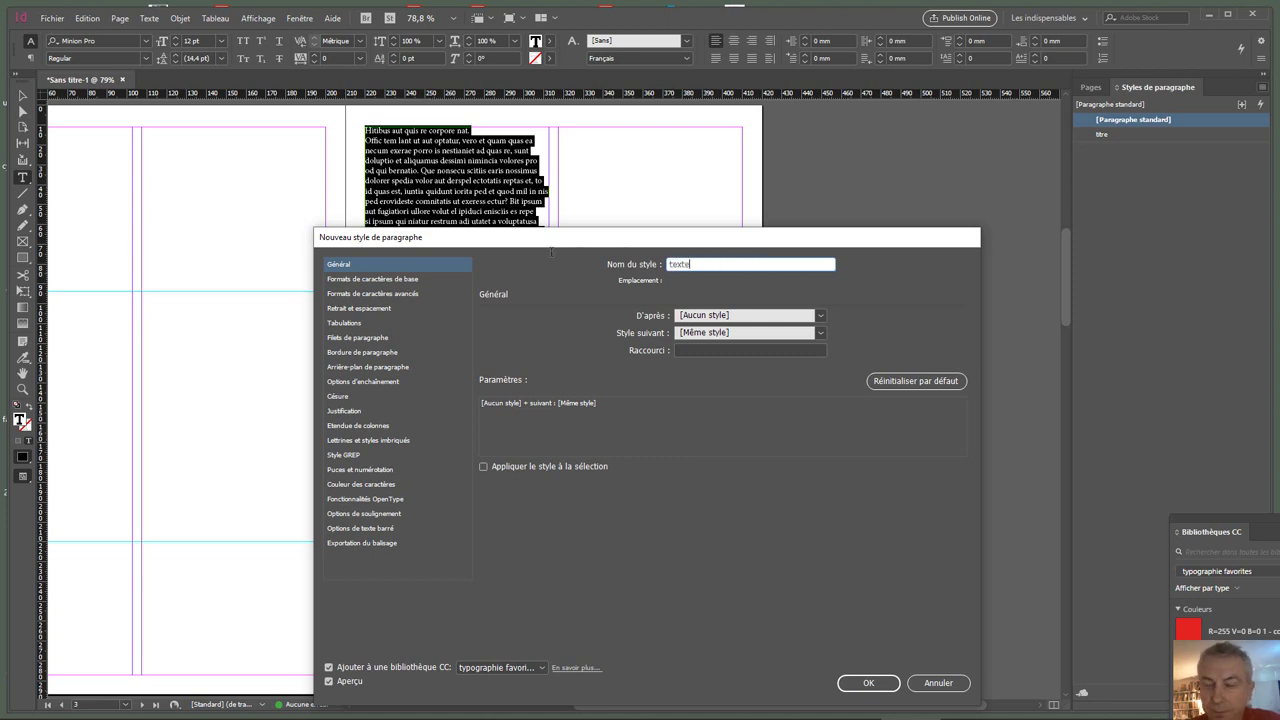
text( coura)
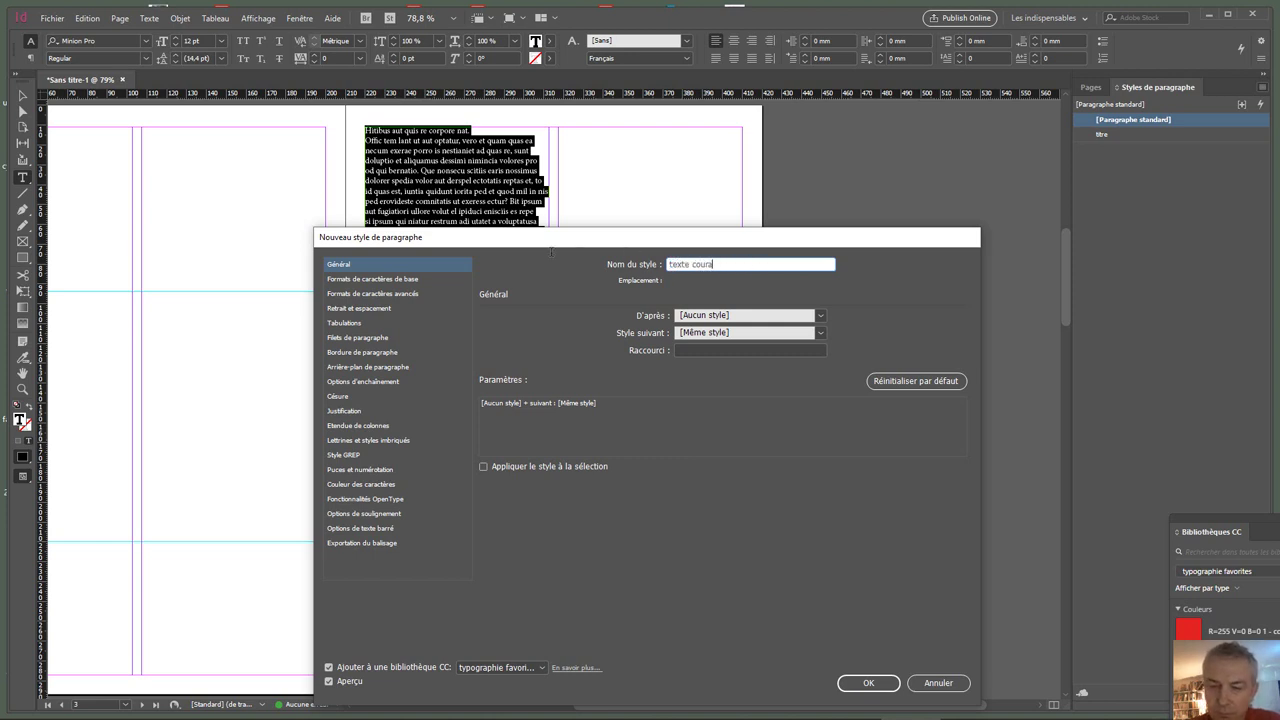
text(nt)
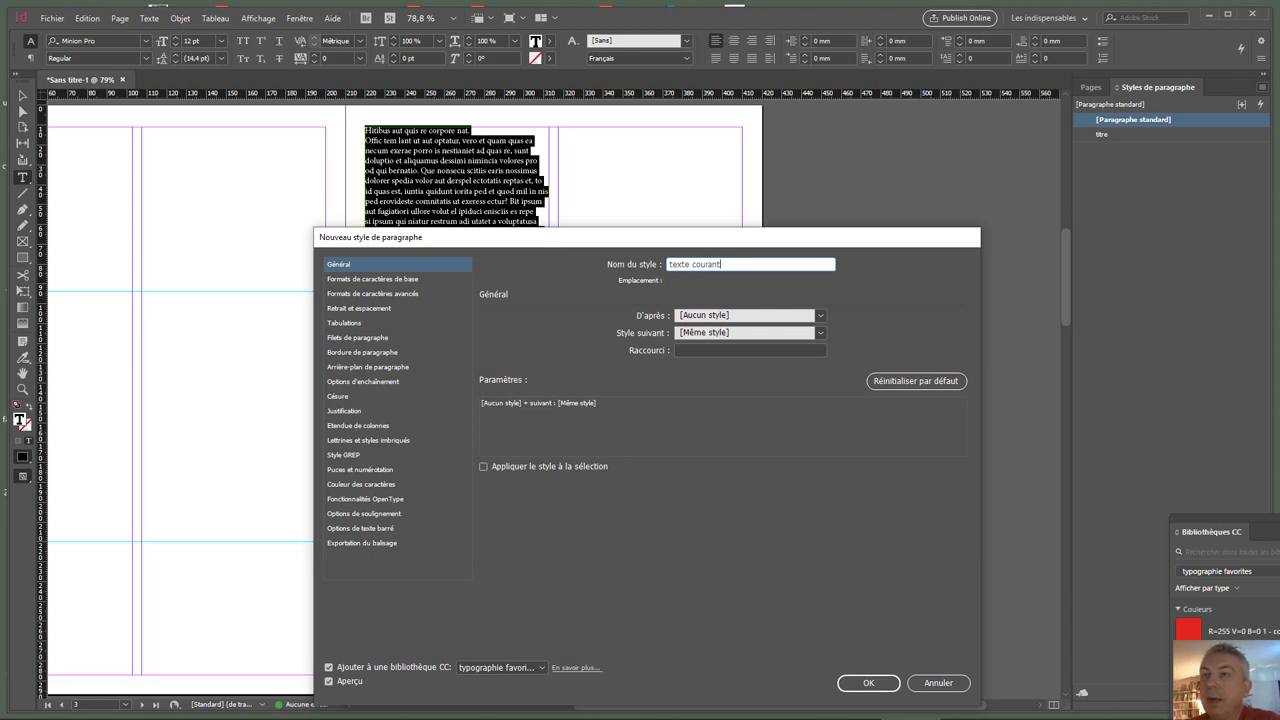
Step: Set the new texte courant style's font family to Franklin Gothic Medium, create it and apply it to the page 3 placeholder text
click(406, 281)
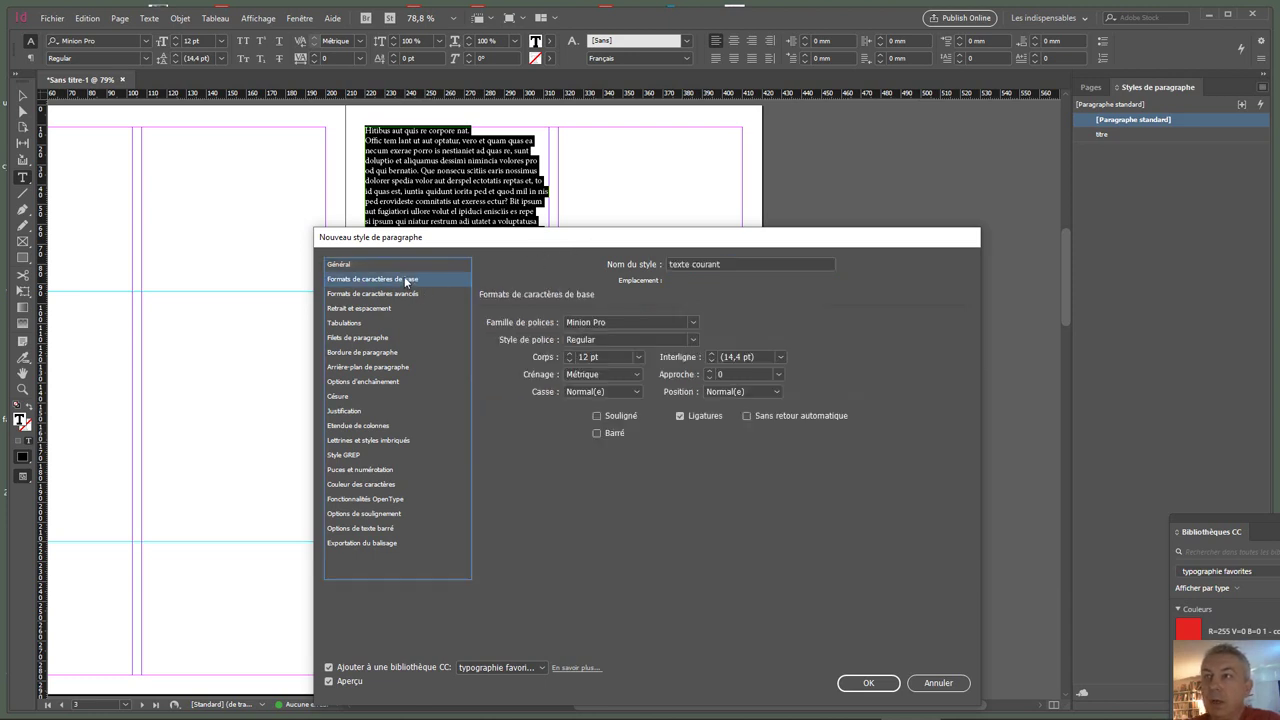
click(693, 323)
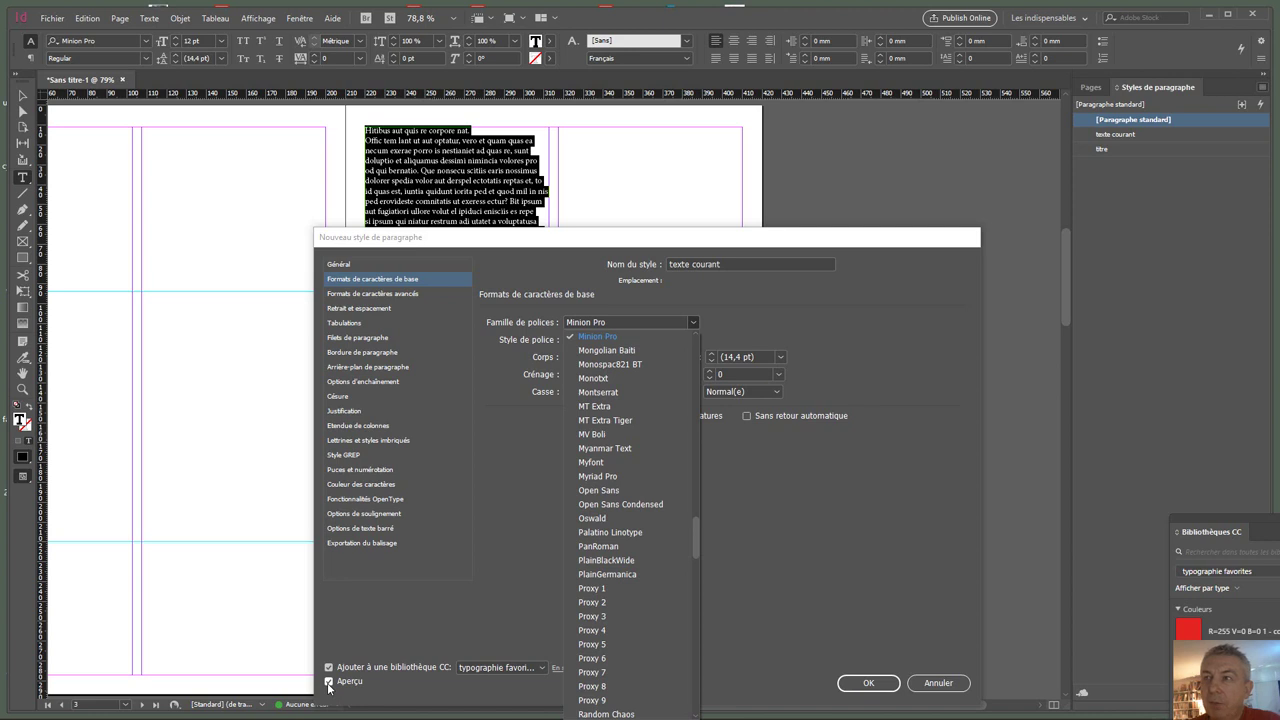
drag(696, 542, 696, 323)
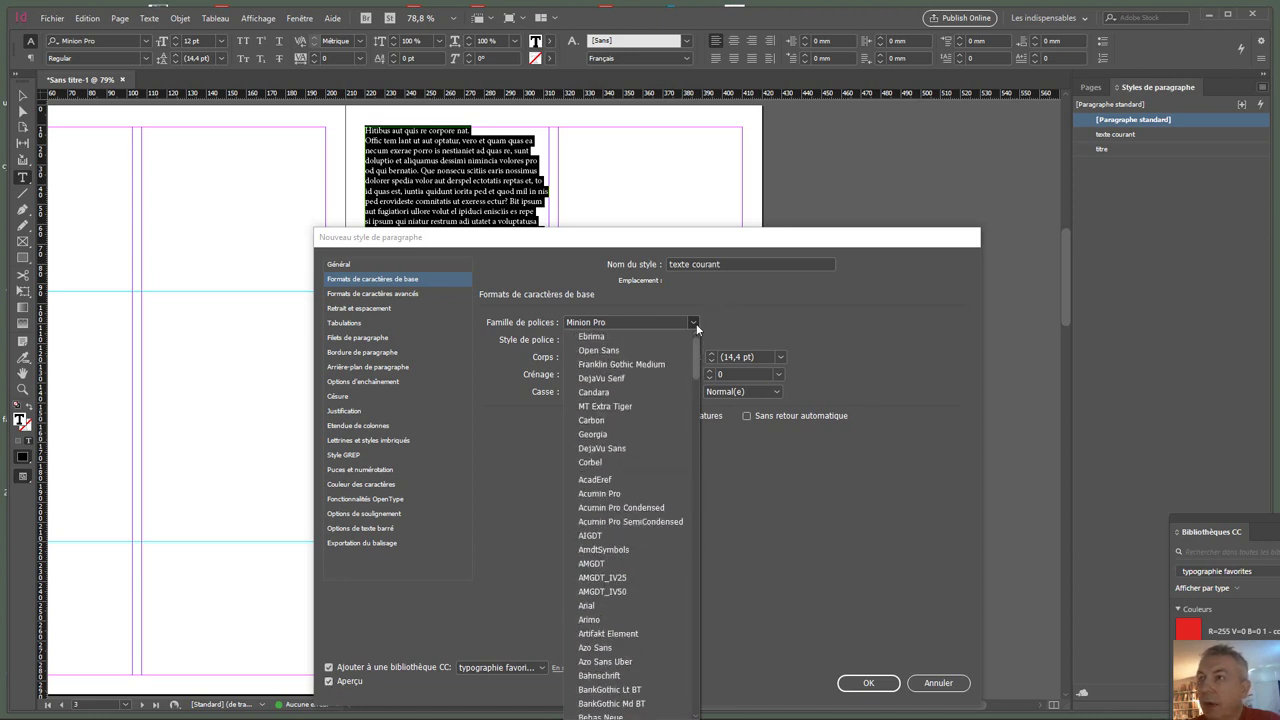
click(629, 359)
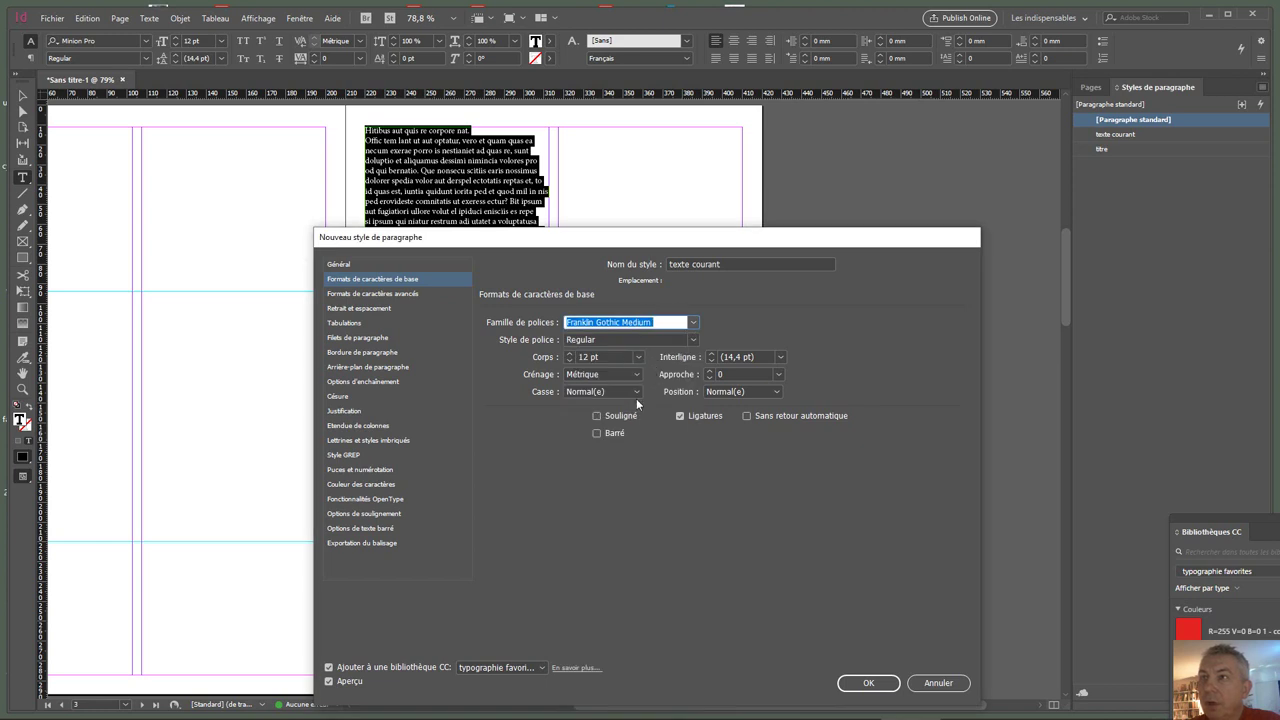
click(329, 681)
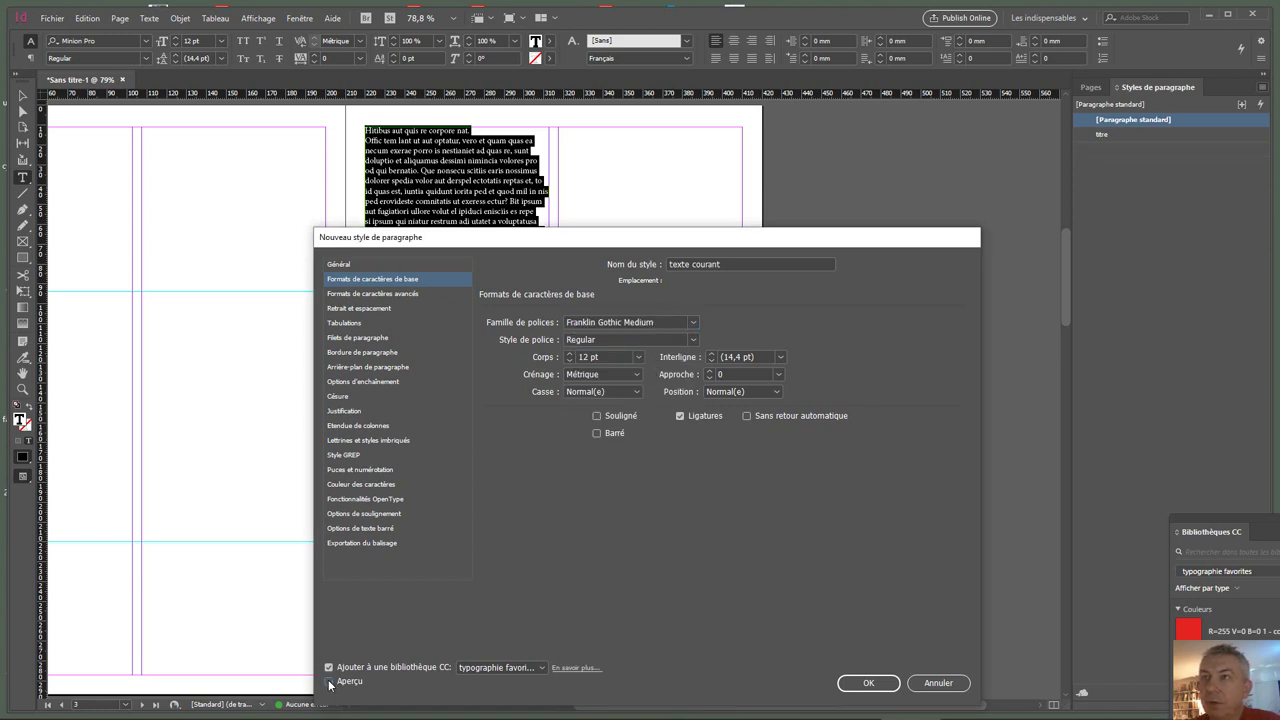
click(329, 681)
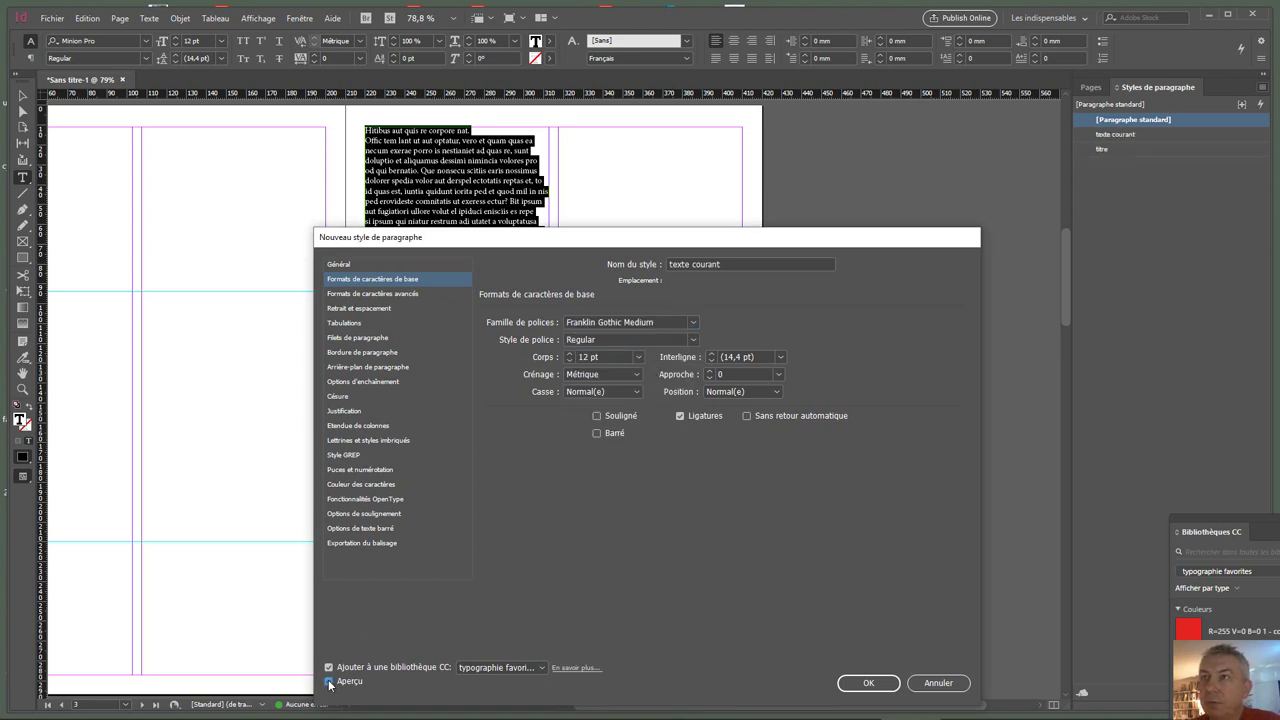
click(868, 683)
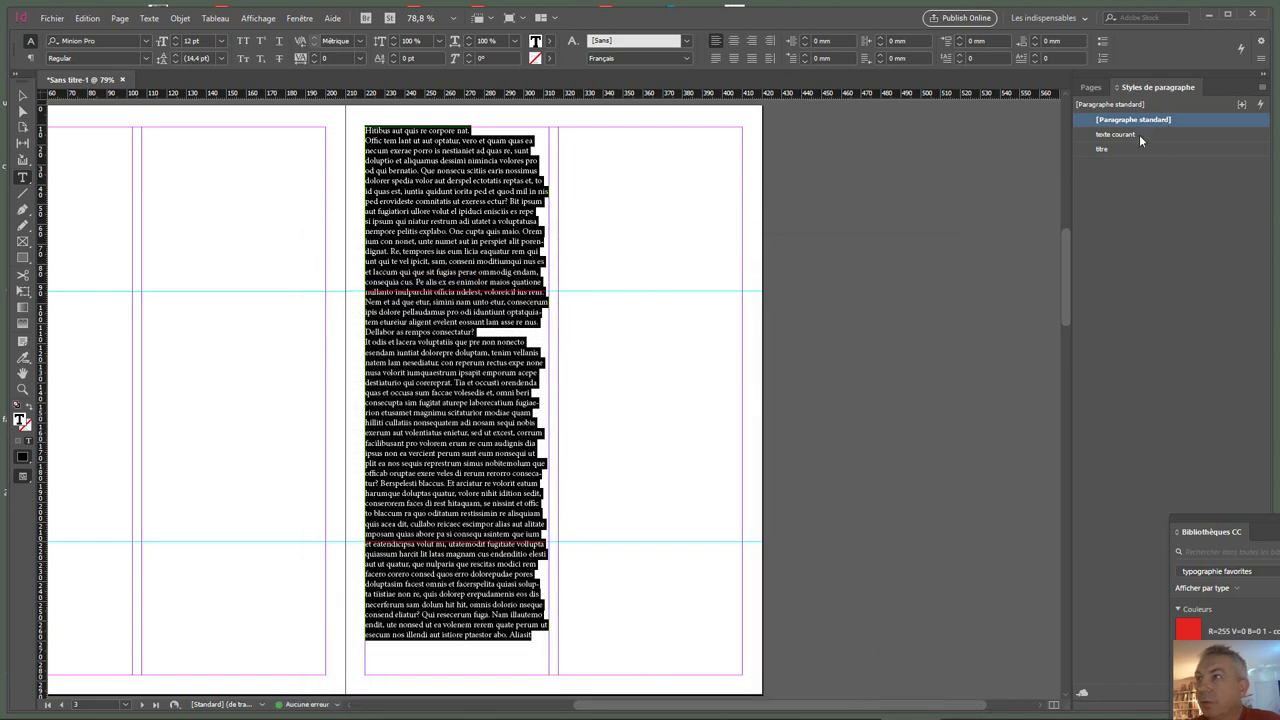
click(1139, 137)
click(506, 312)
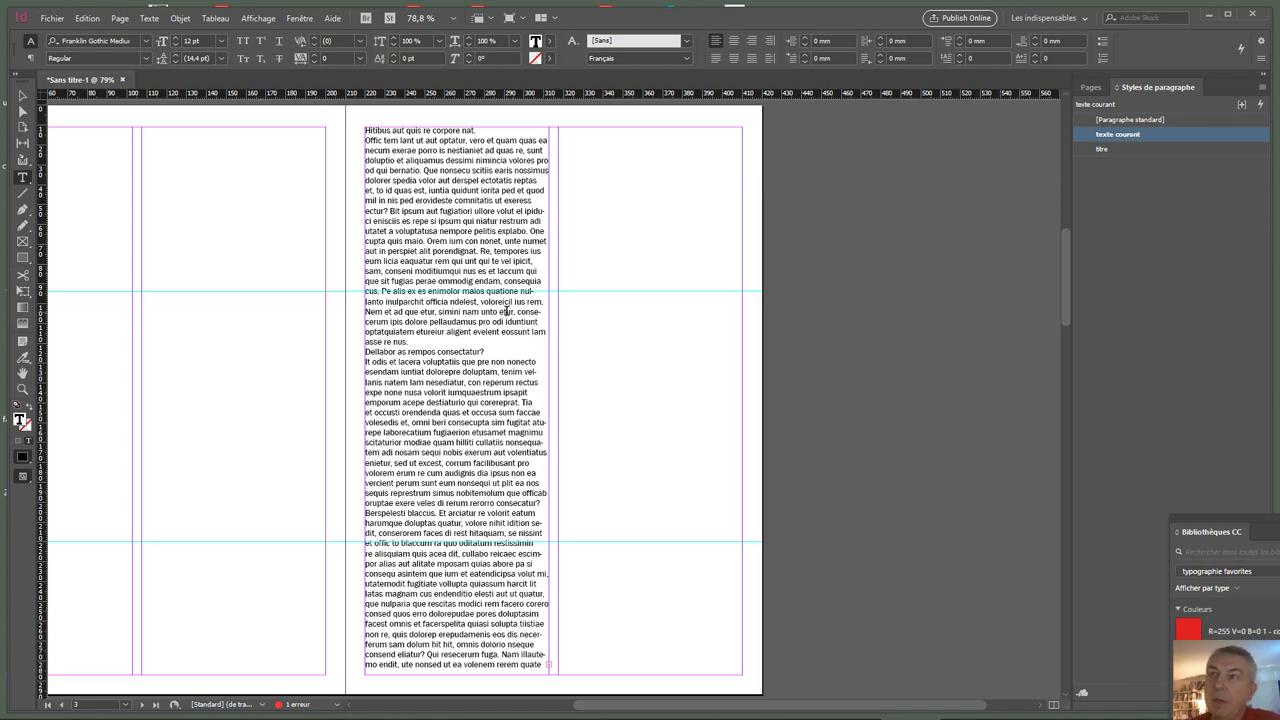
Step: Remove the paragraph breaks before "Dellabor as rempos" and "Offic tem lant" in the placeholder text
click(366, 352)
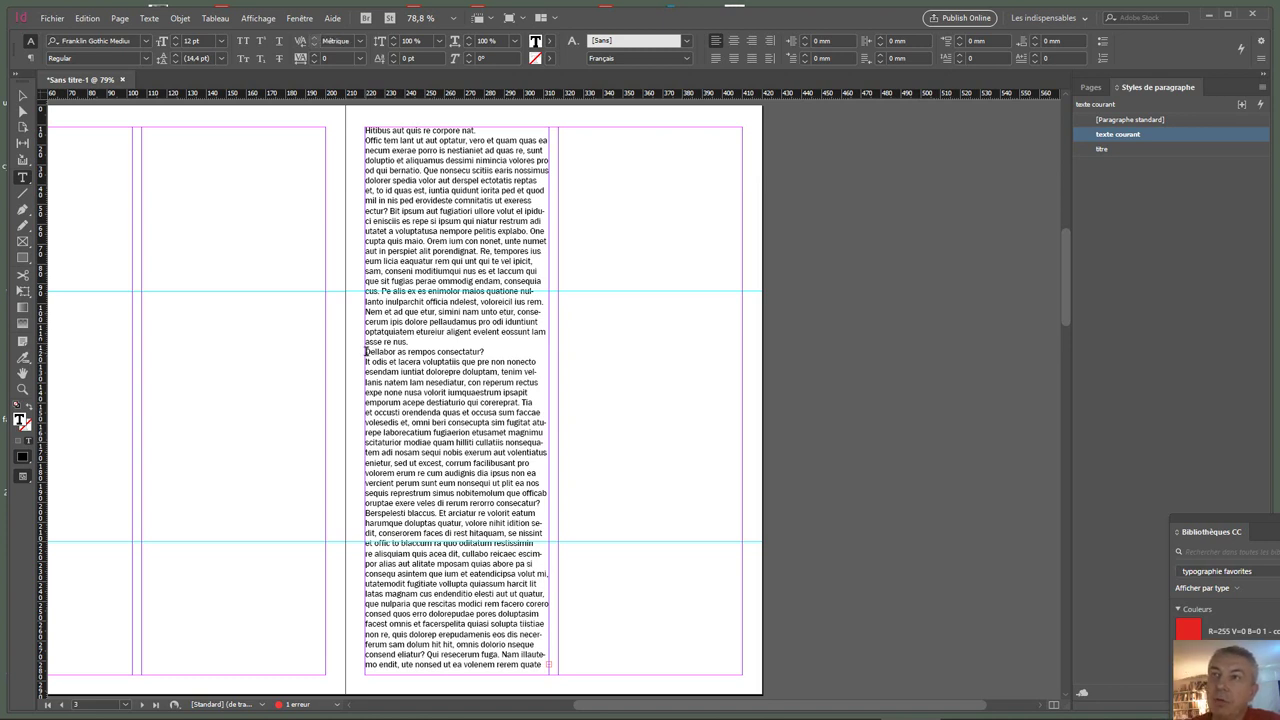
key(BackSpace)
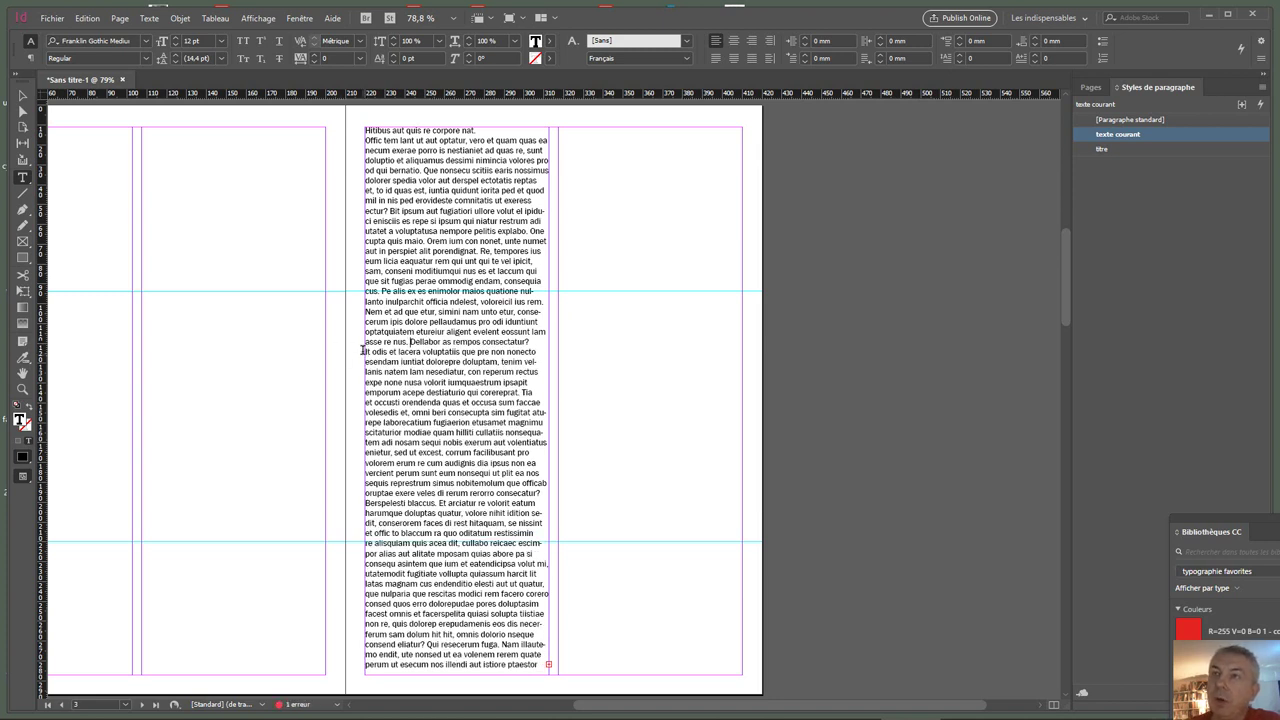
click(366, 137)
key(BackSpace)
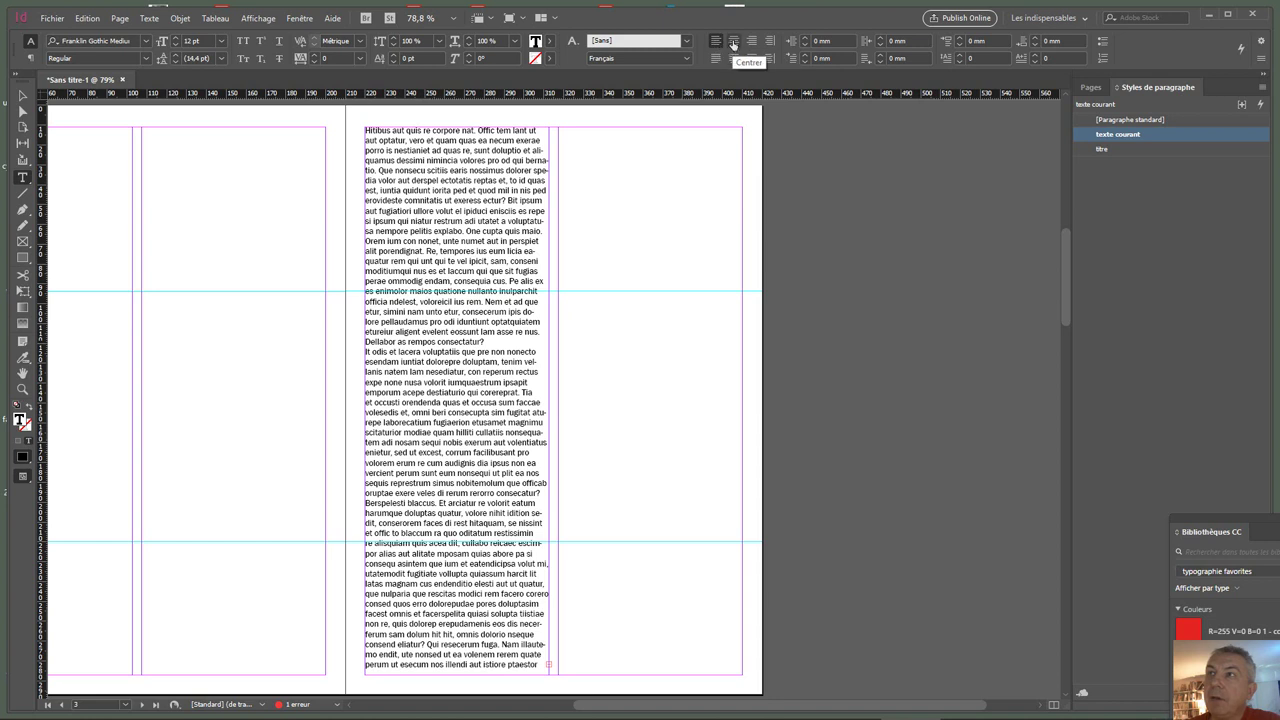
Step: Try centred, right, left and justified alignments on the first placeholder paragraph, and clear its overrides from the texte courant style
click(734, 42)
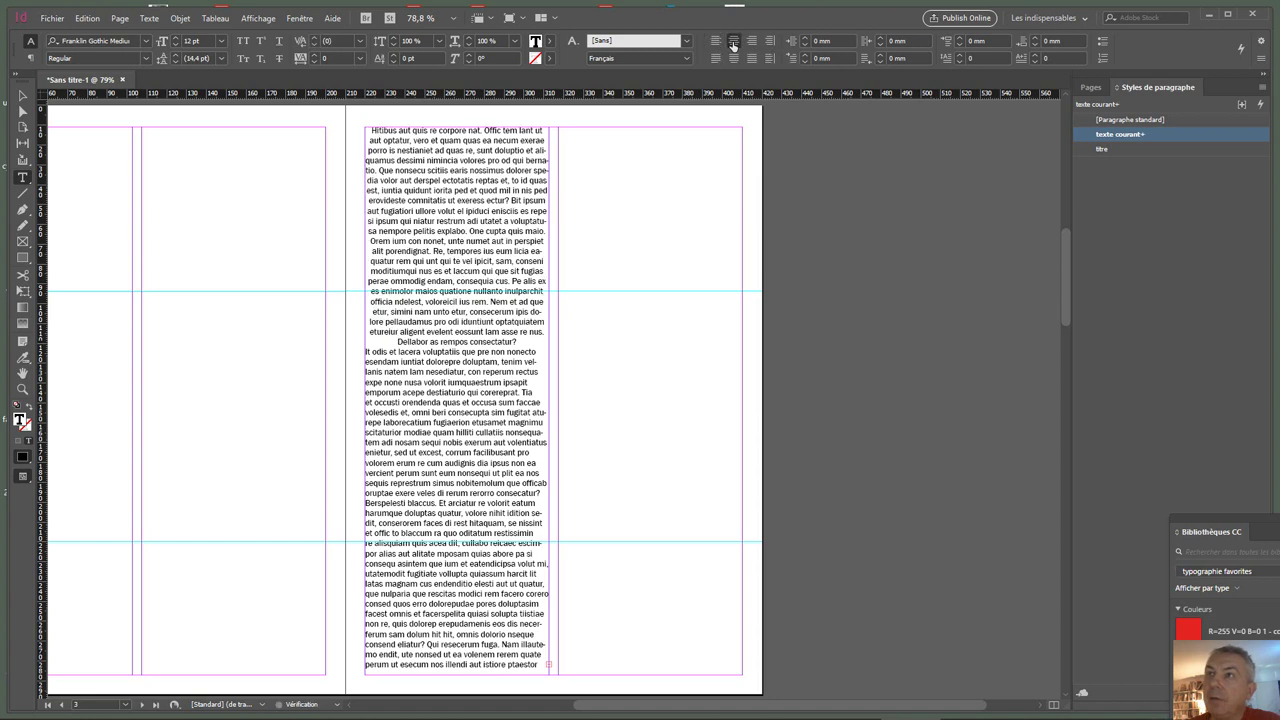
click(752, 41)
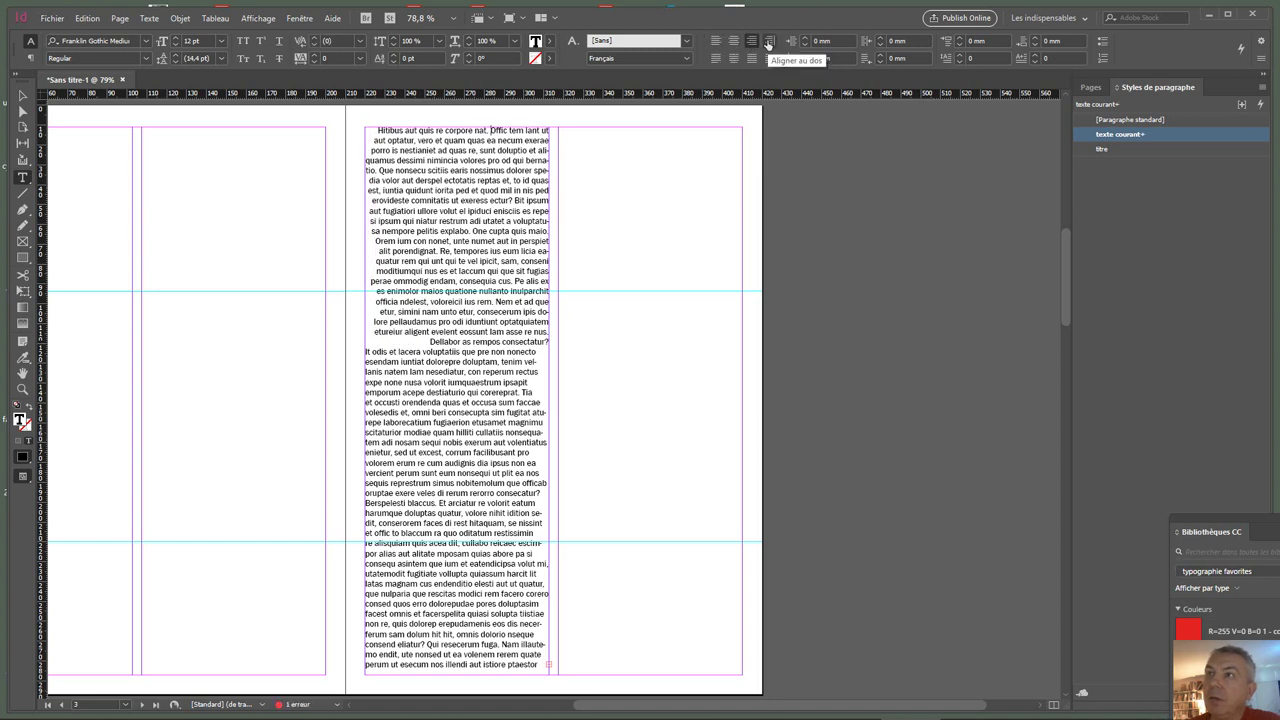
click(717, 41)
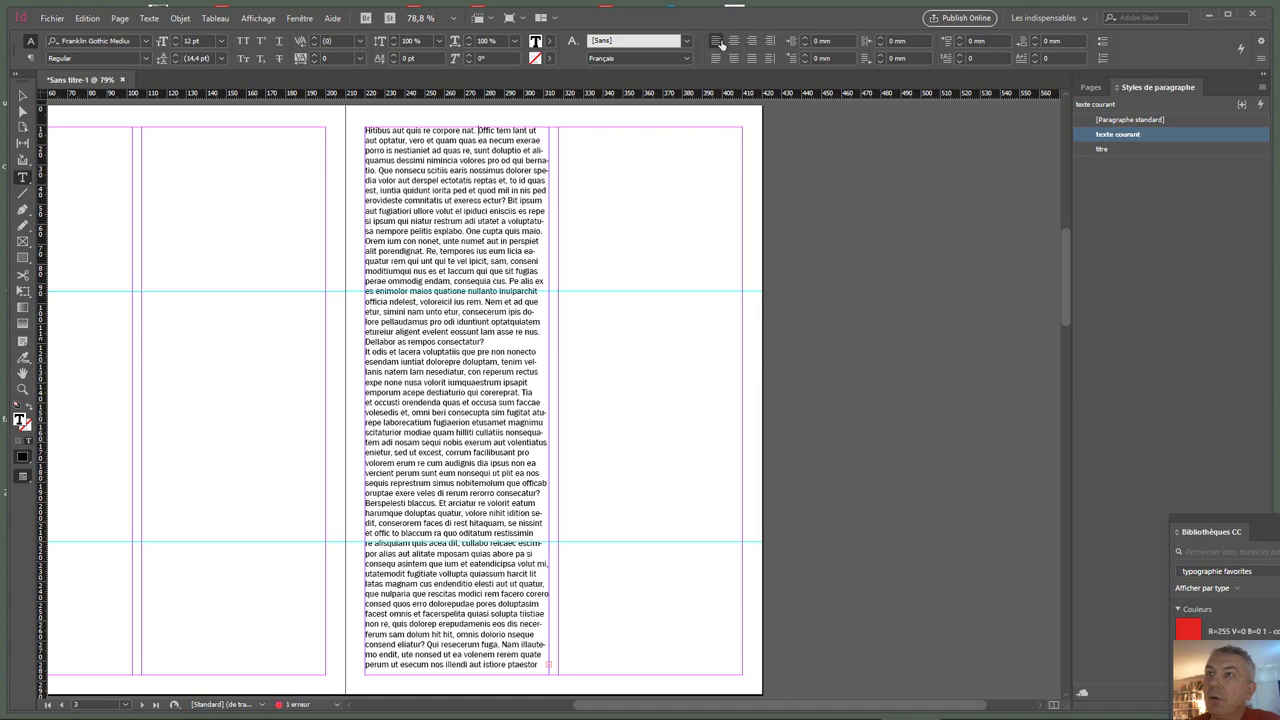
click(770, 41)
click(714, 58)
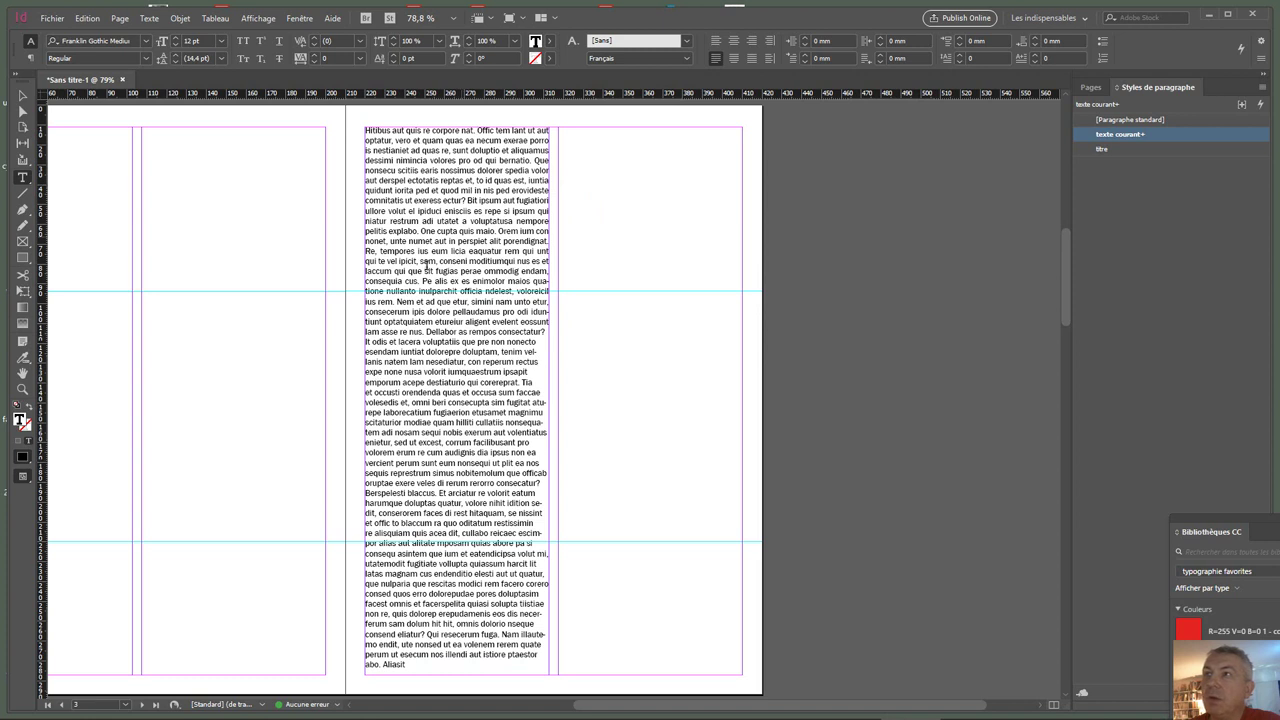
click(752, 58)
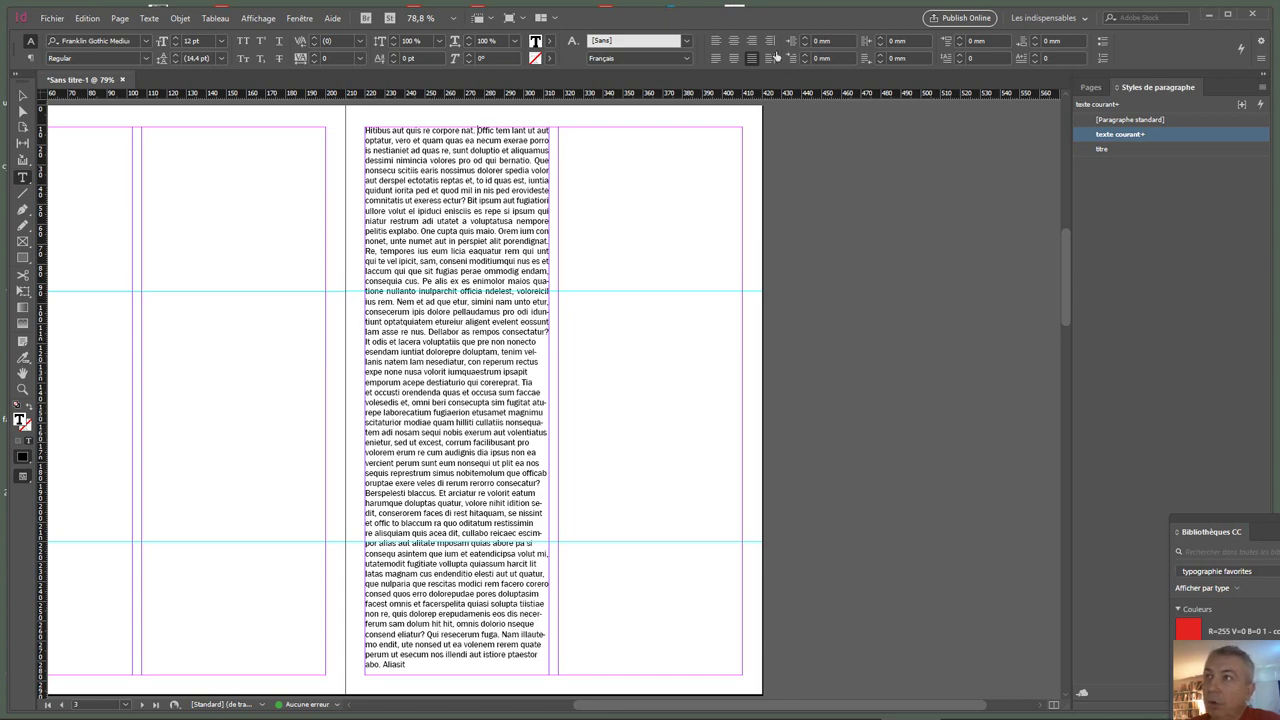
alt+click(1114, 138)
Step: Change the alignment in the texte courant paragraph style to Justifier à gauche
double_click(1114, 135)
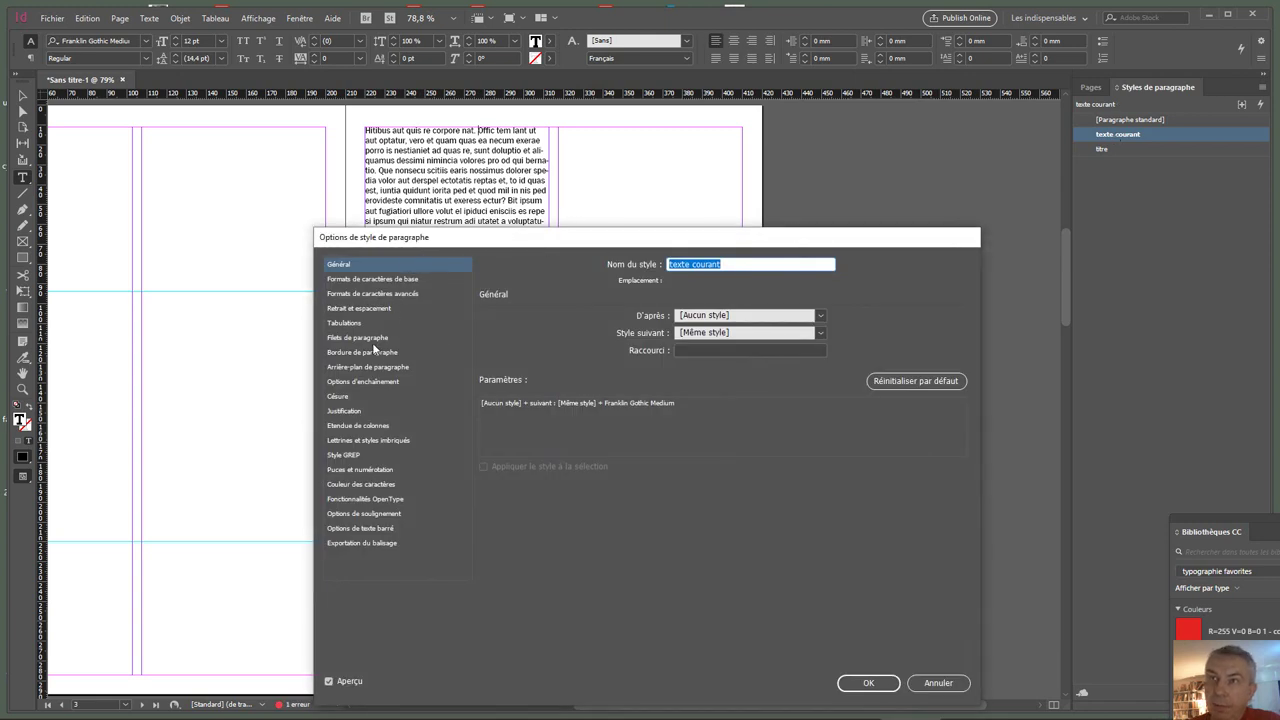
click(359, 309)
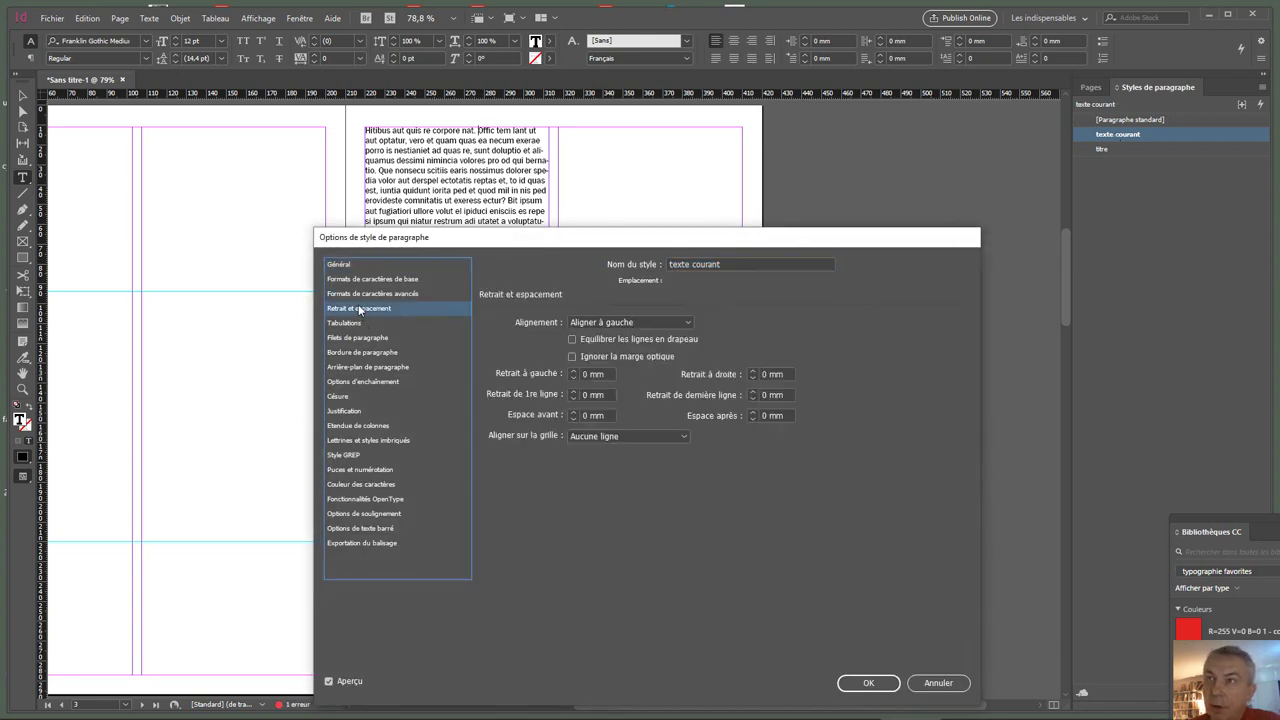
click(687, 323)
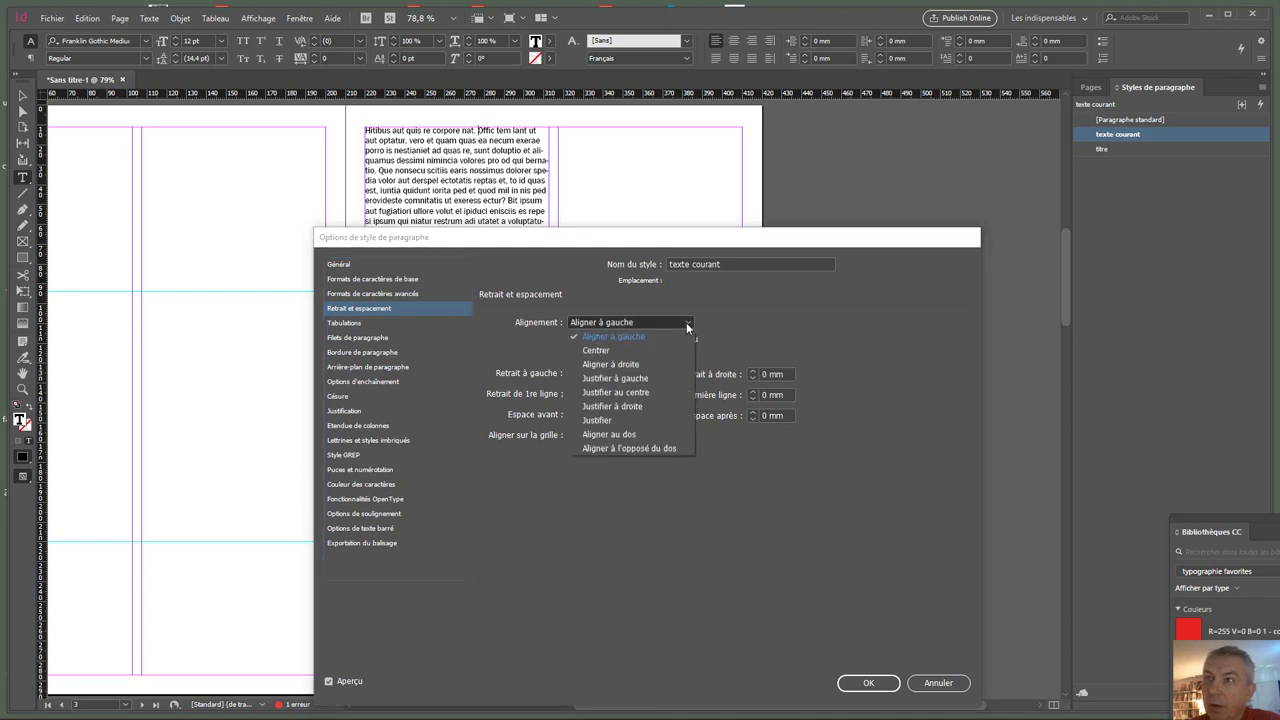
click(648, 380)
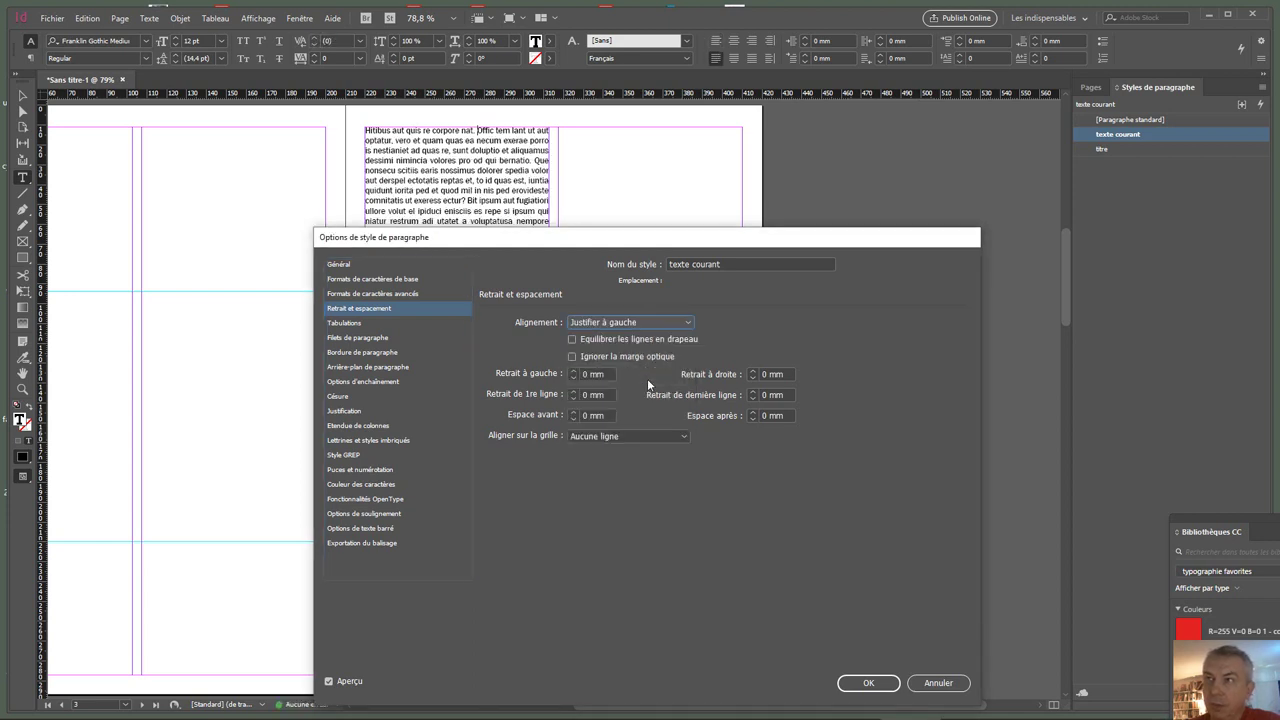
click(867, 684)
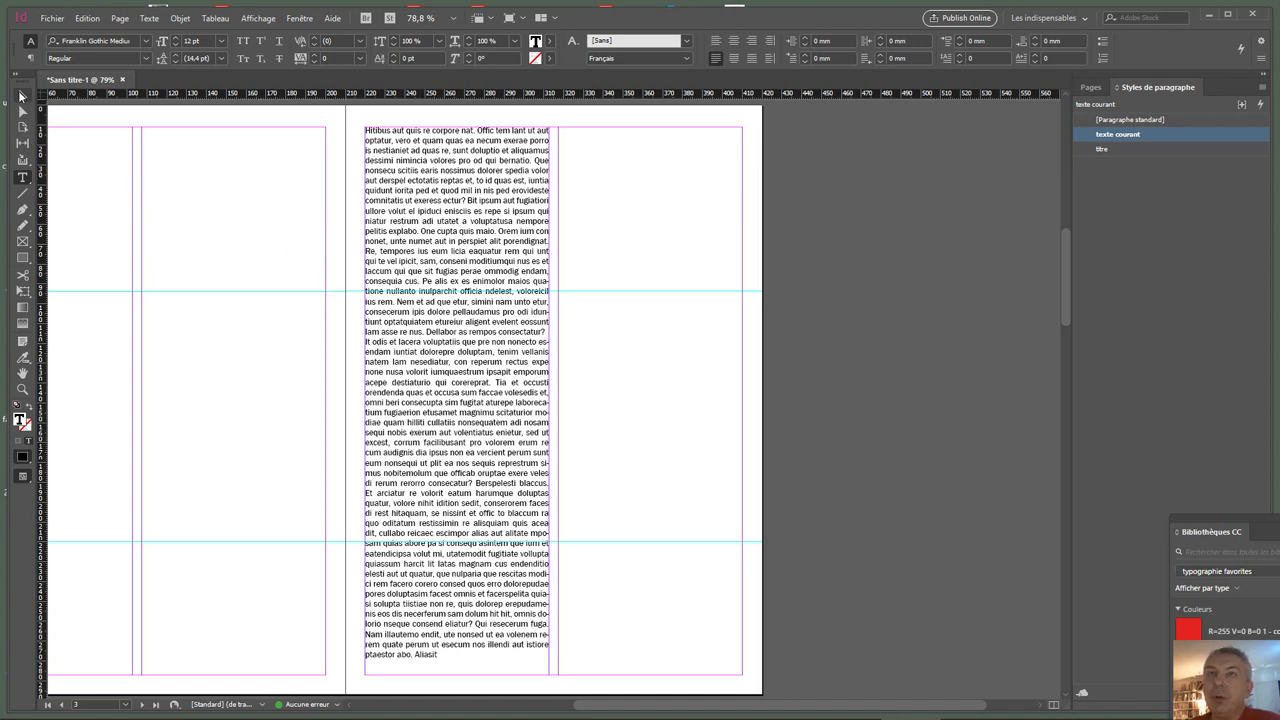
Step: Import the image bazooka (14) and place it at the top of page 3's right column, about 94 by 110 mm
click(22, 95)
click(611, 215)
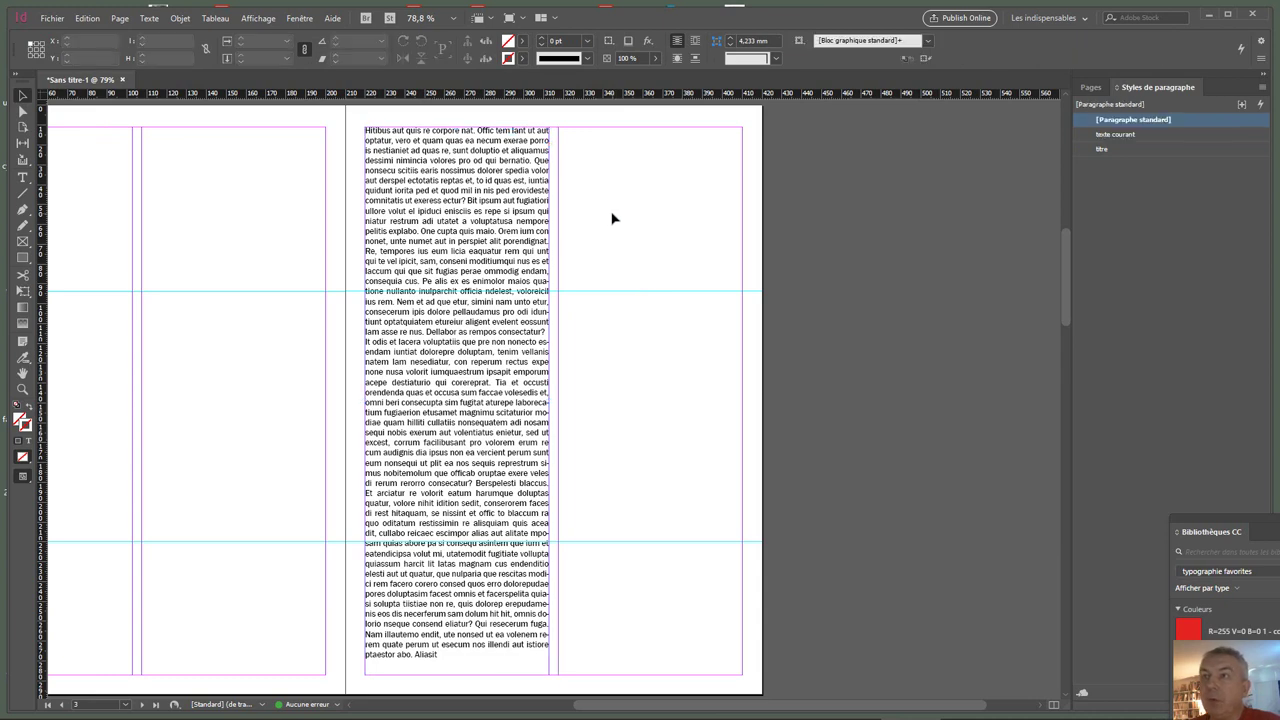
key(ctrl+d)
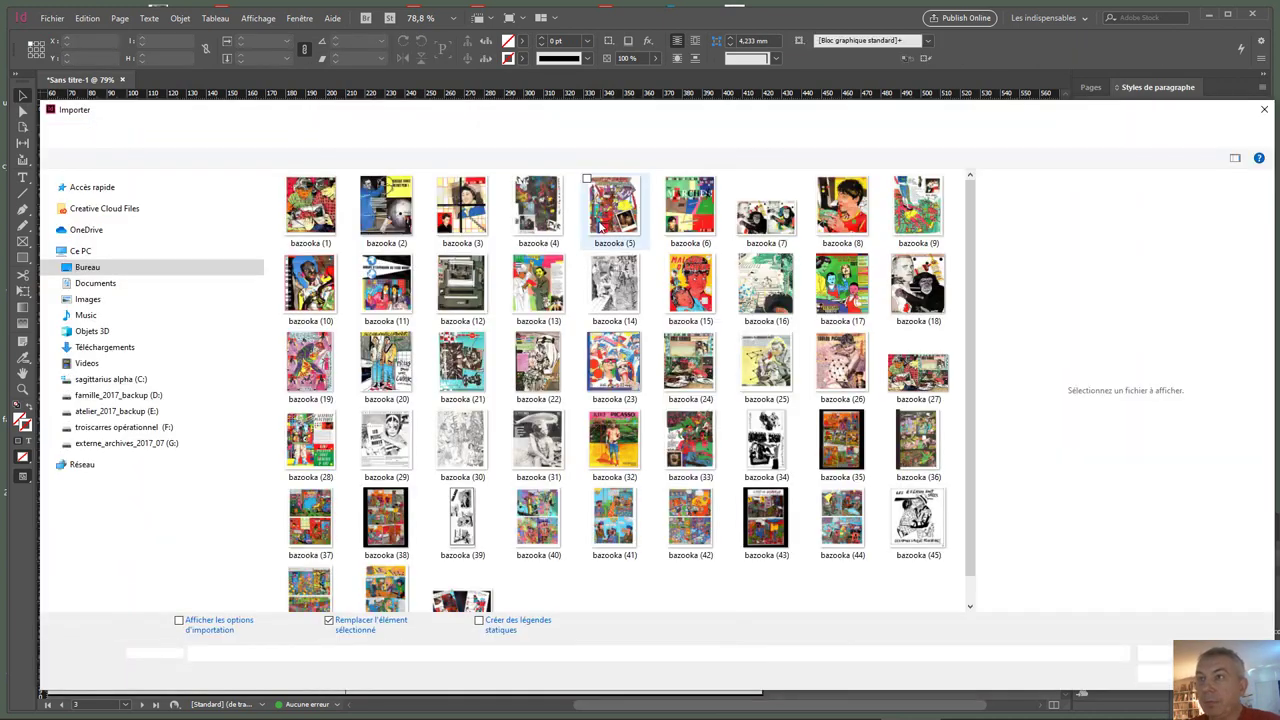
double_click(648, 288)
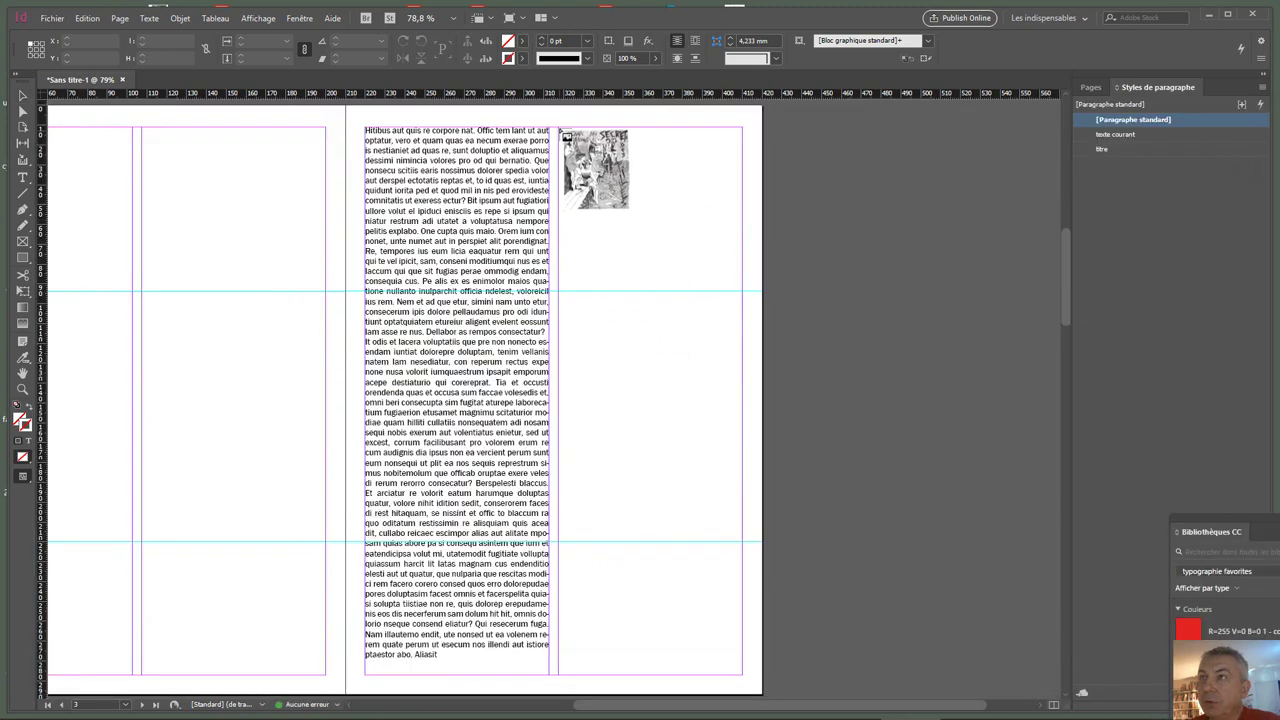
drag(558, 127, 742, 345)
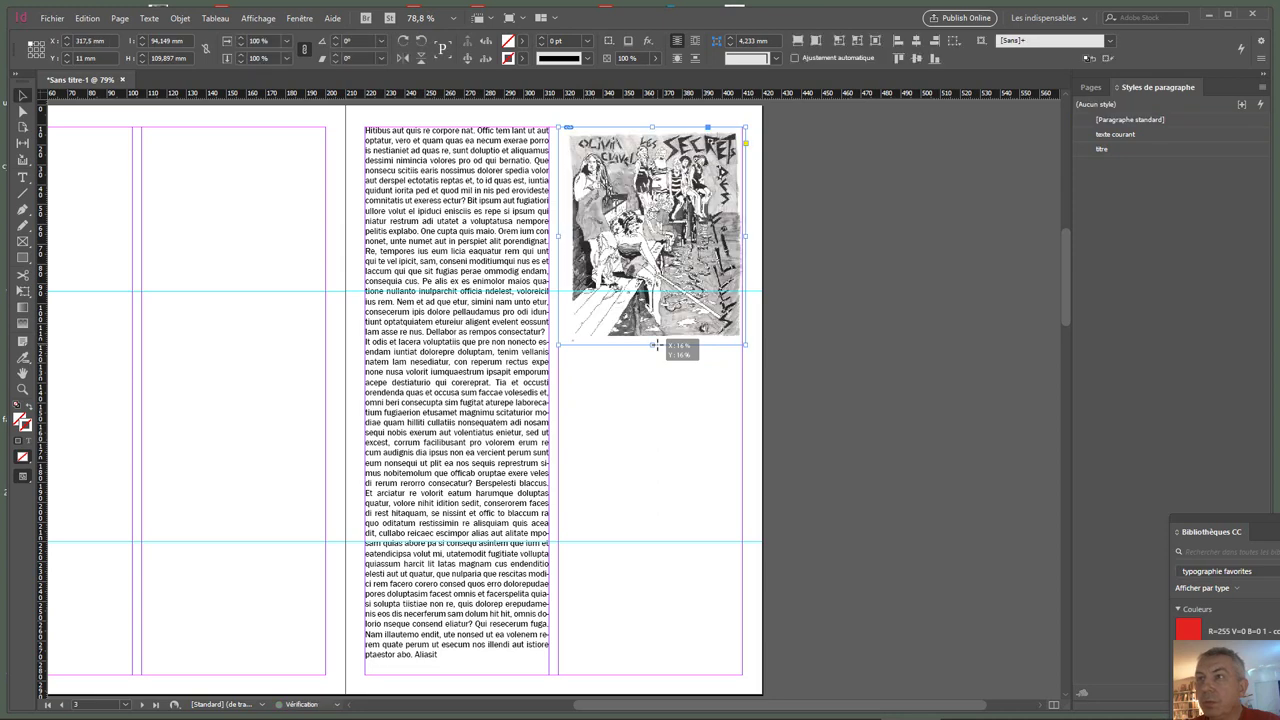
Step: Import the image bazooka (29) and place it below the first image in the right column, about 95 by 109 mm, at Y 153 mm
click(53, 18)
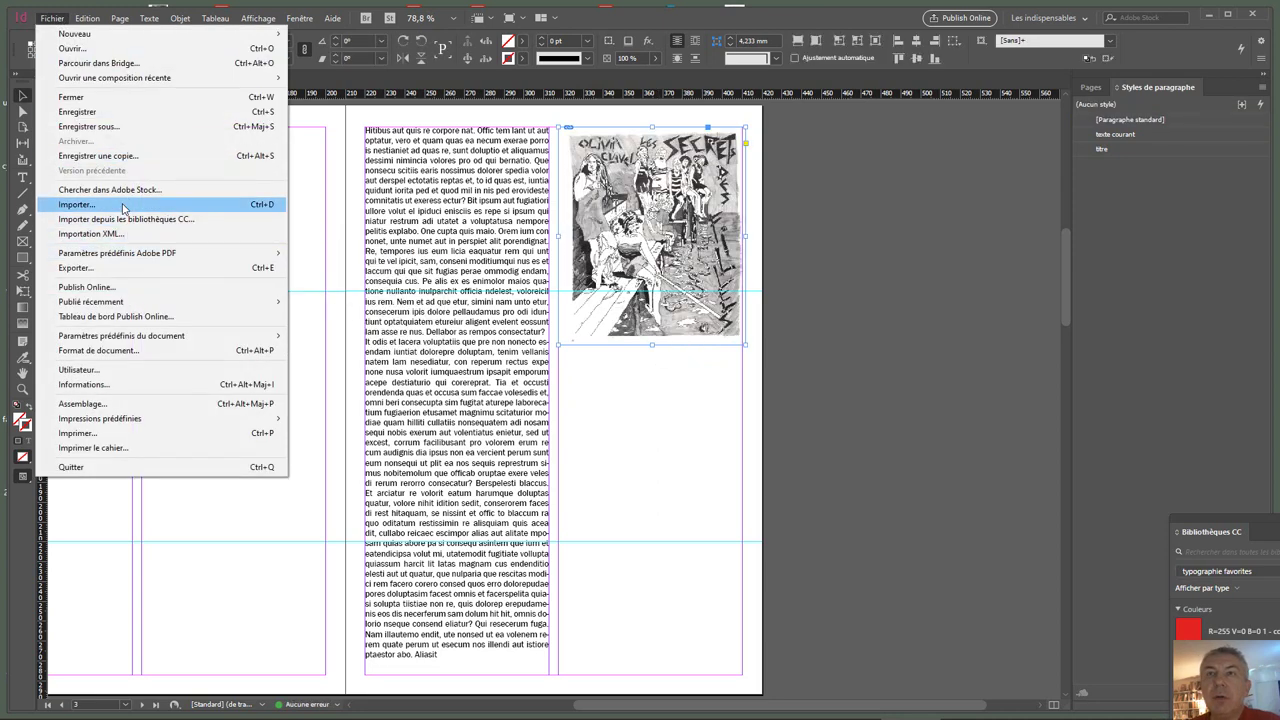
click(620, 387)
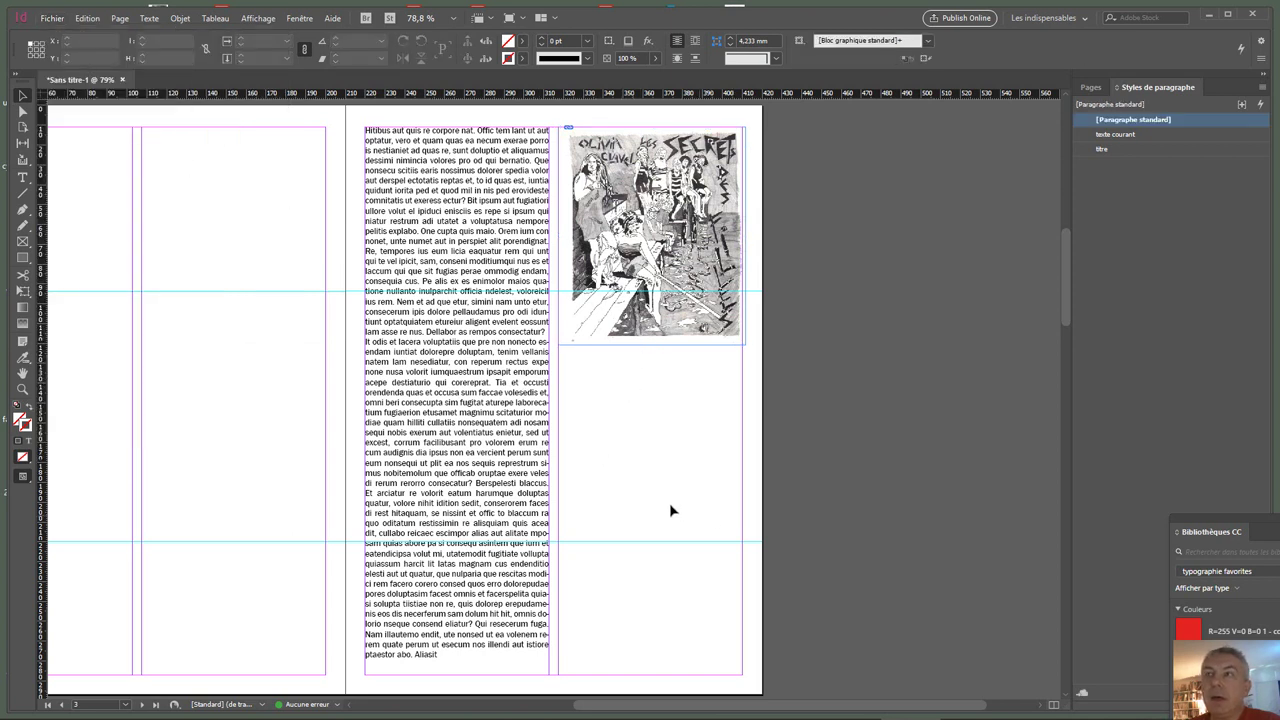
key(ctrl+d)
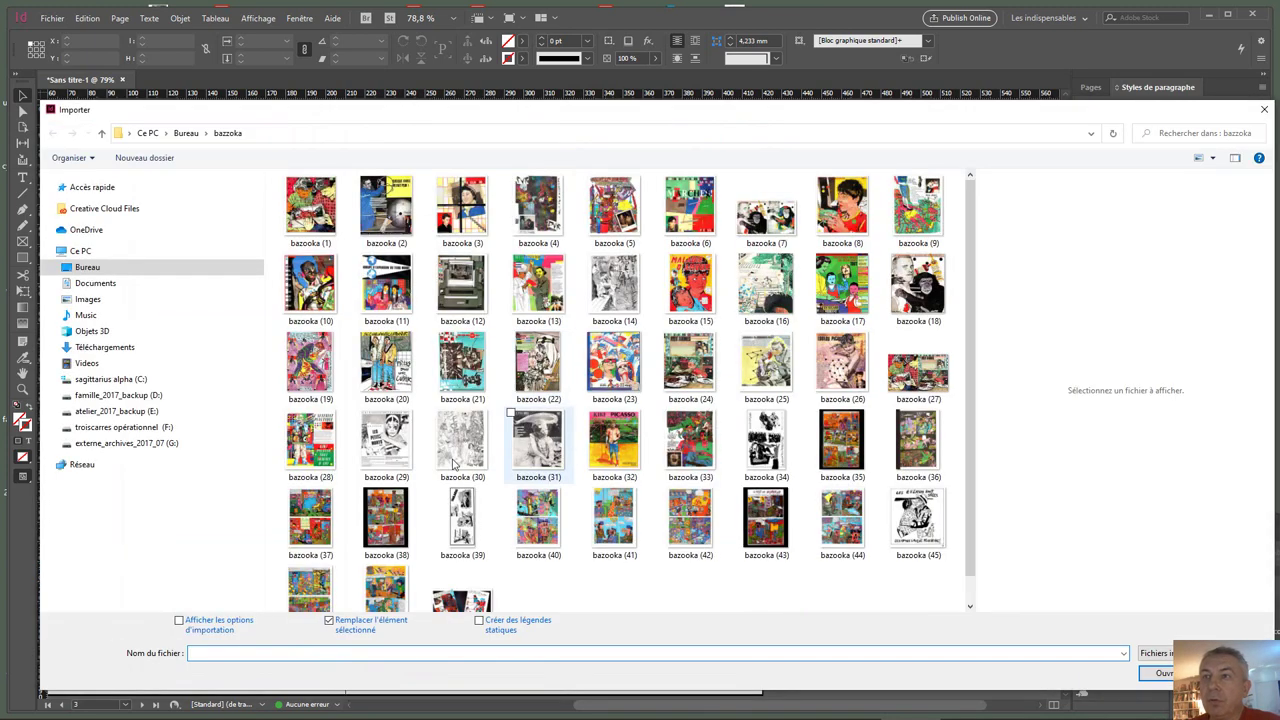
double_click(386, 440)
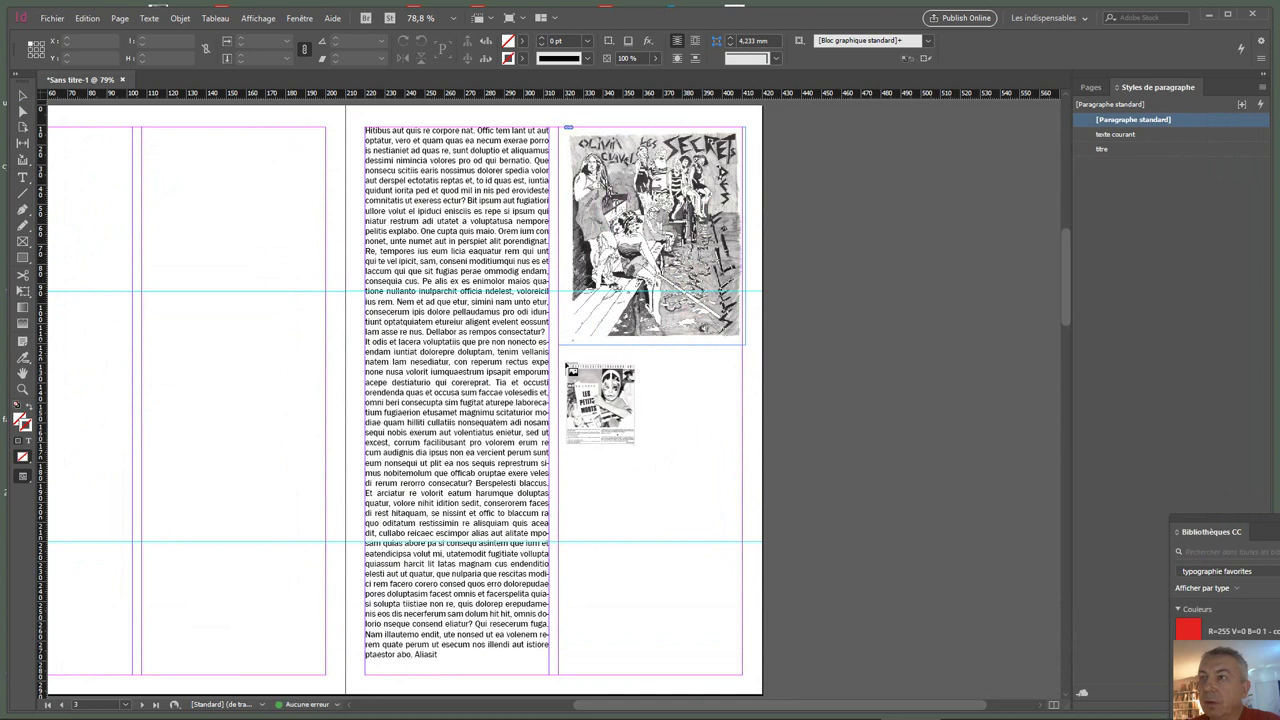
drag(558, 364, 717, 579)
drag(636, 418, 638, 462)
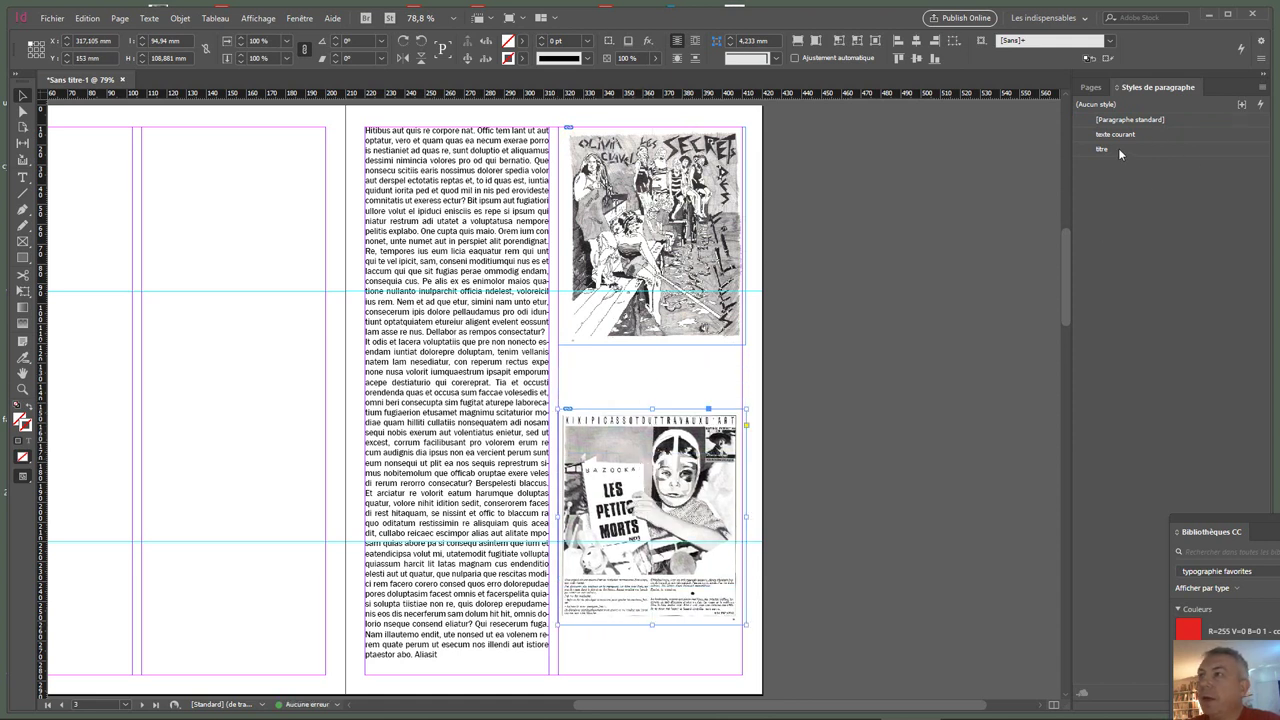
Step: Create a new paragraph style named explication images
click(1262, 87)
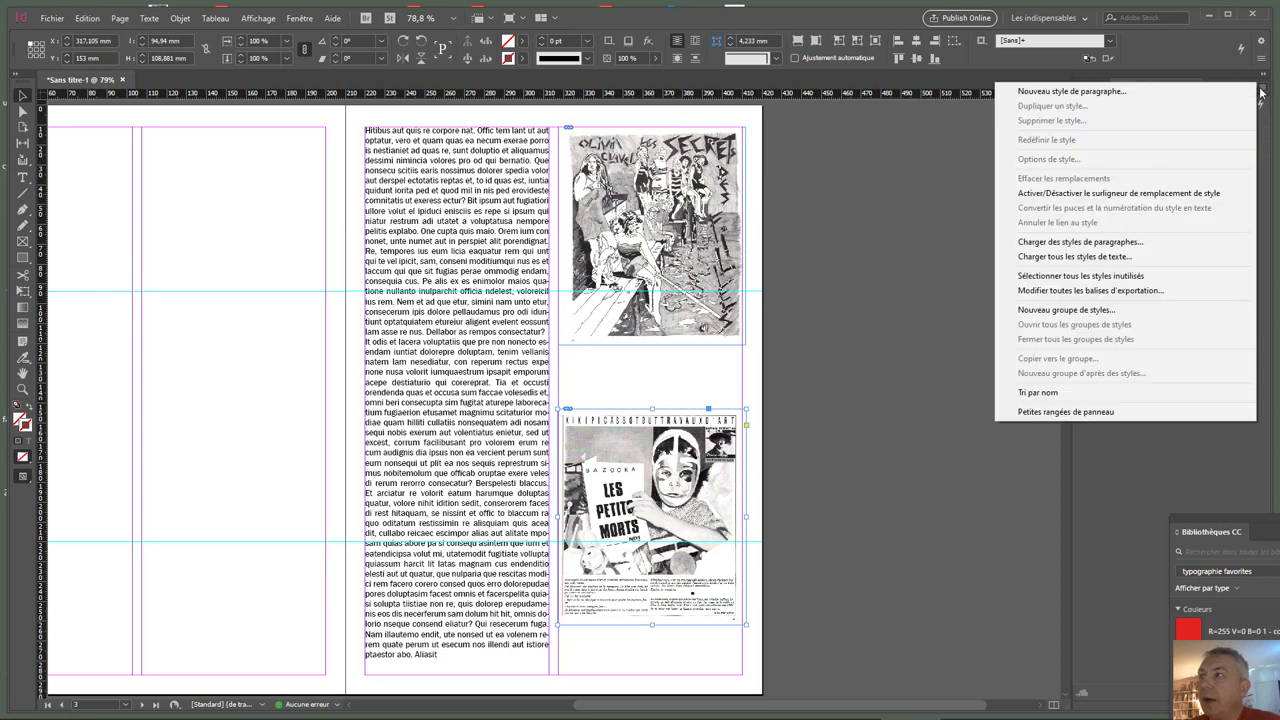
click(1125, 93)
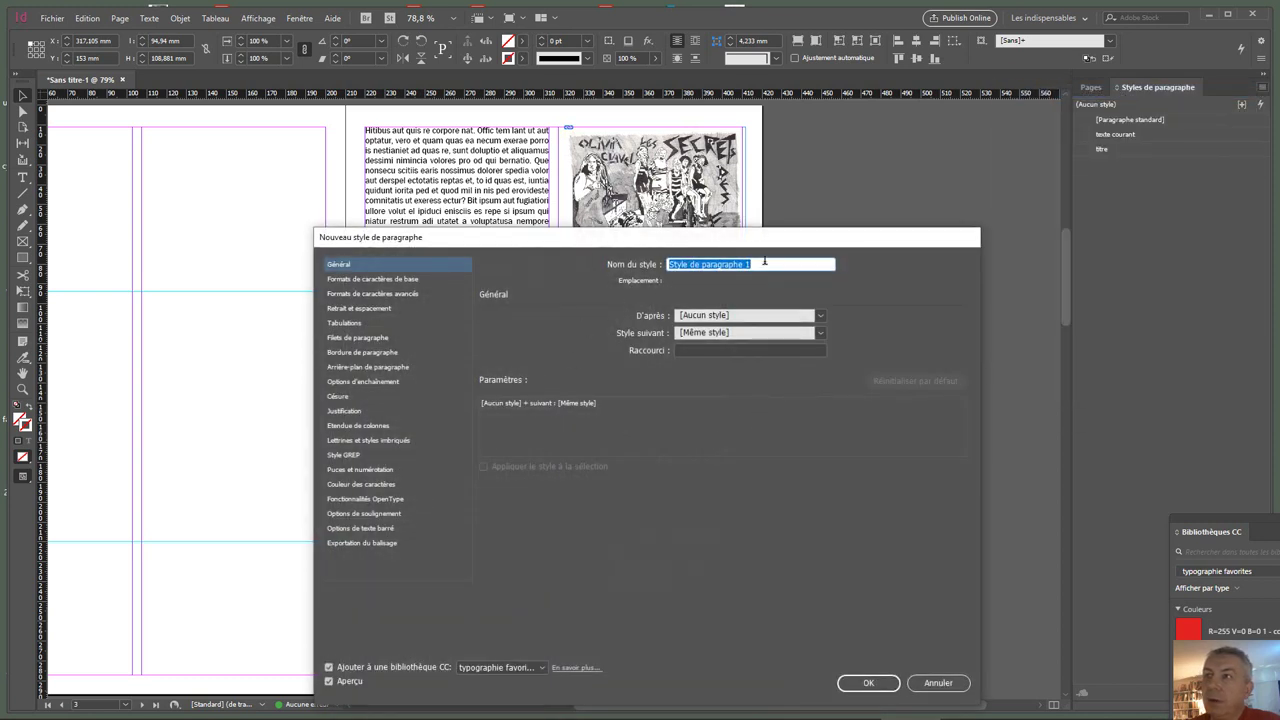
drag(764, 261, 662, 263)
text(ex)
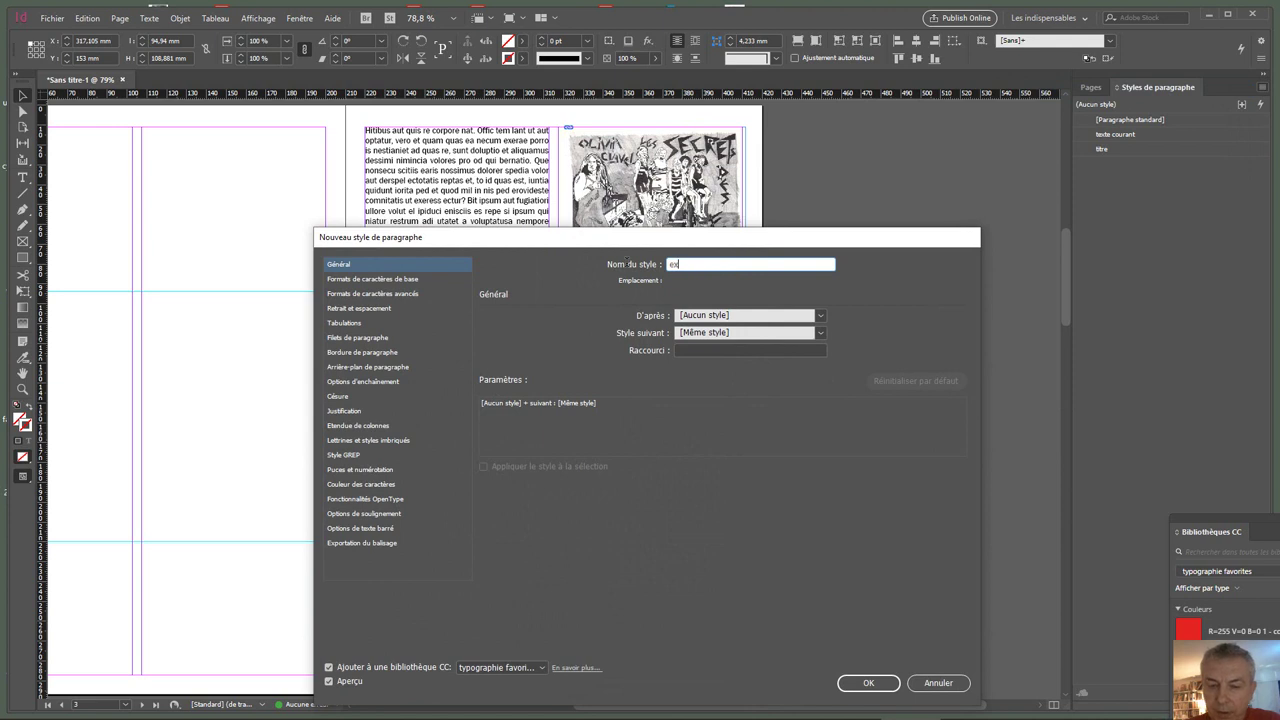
text(plicat)
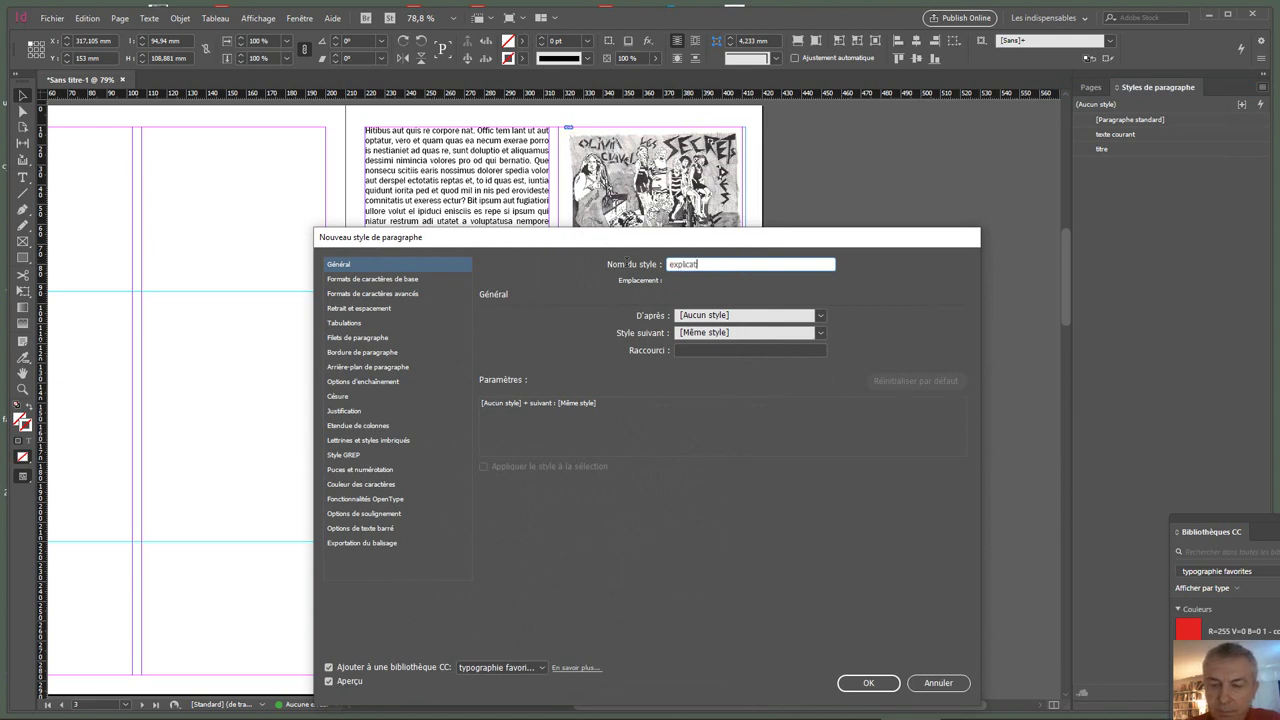
text(ion images)
Step: Set the explication images style's basic character formats to Open Sans, Italic, 10 pt, and save the style
click(412, 280)
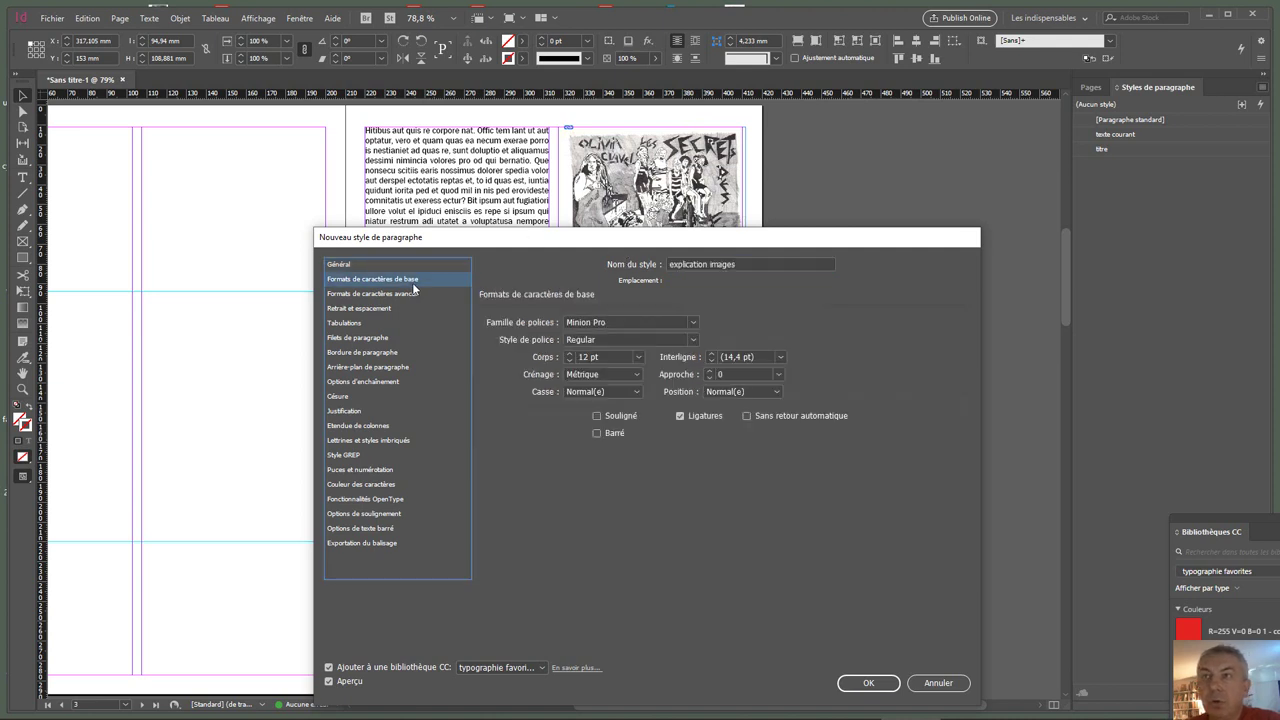
click(640, 356)
click(612, 412)
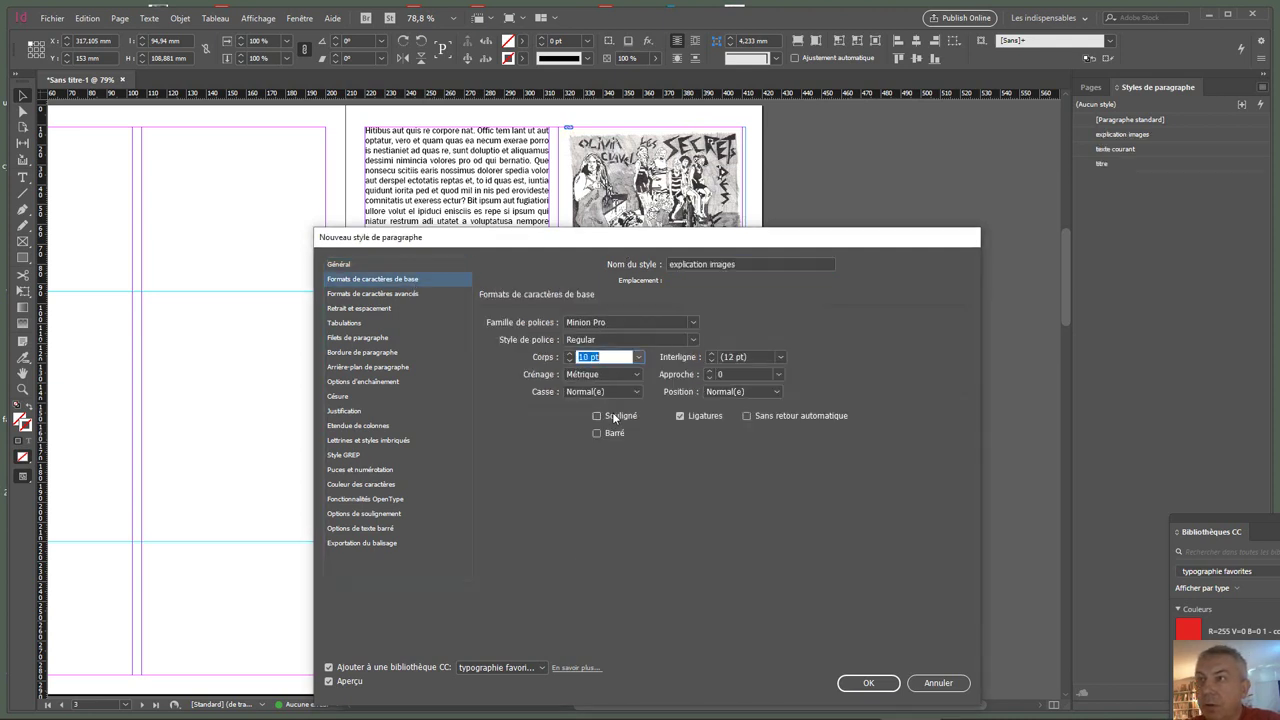
click(692, 340)
click(692, 322)
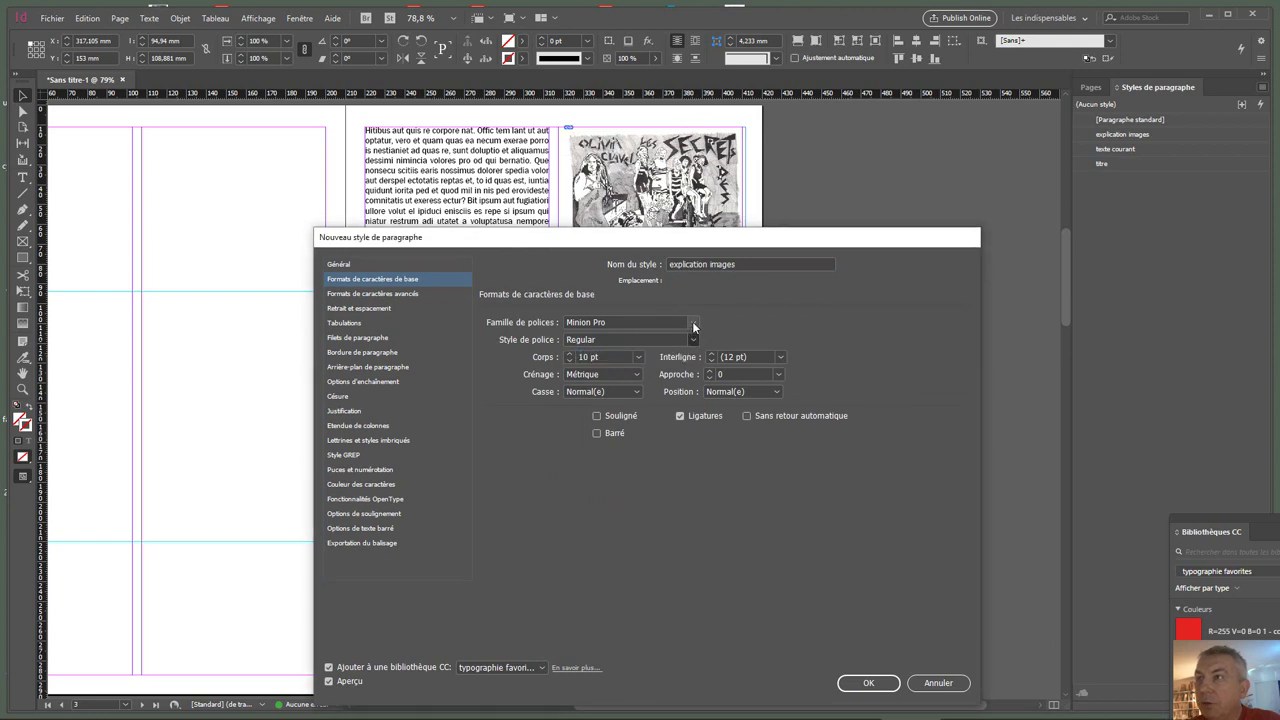
click(692, 322)
click(692, 322)
click(692, 322)
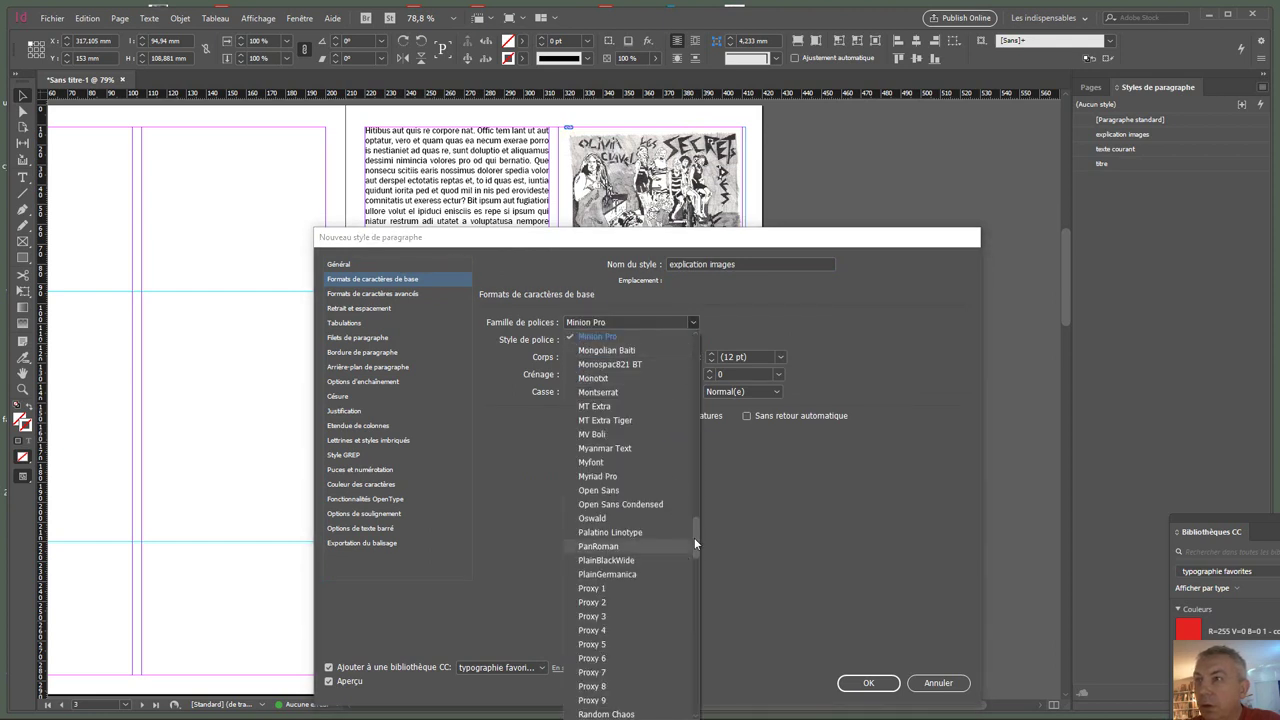
drag(694, 537, 702, 358)
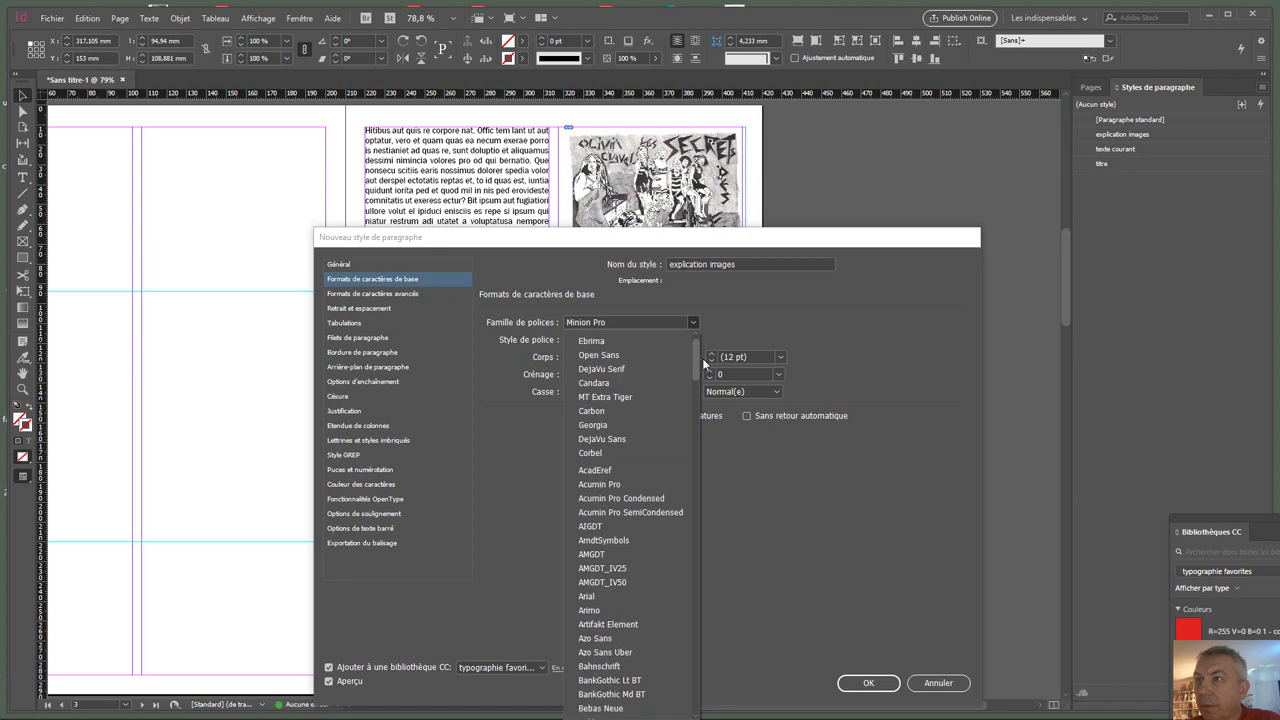
click(648, 353)
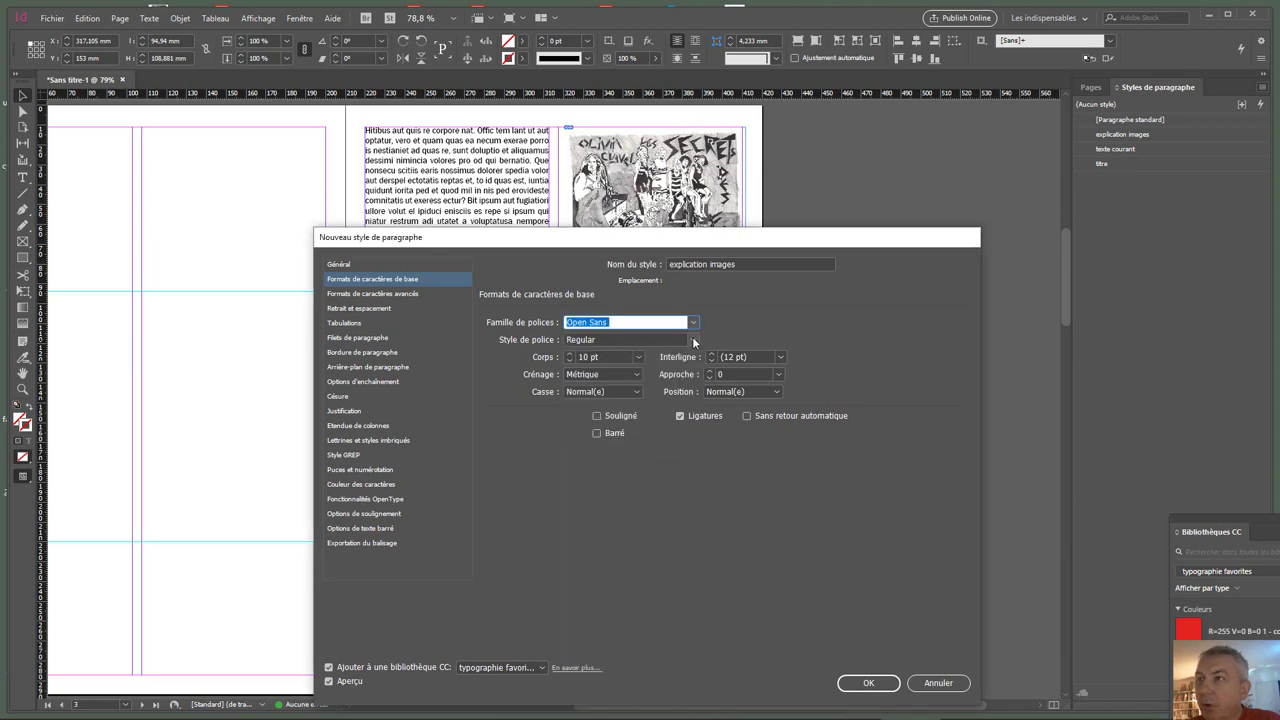
click(692, 339)
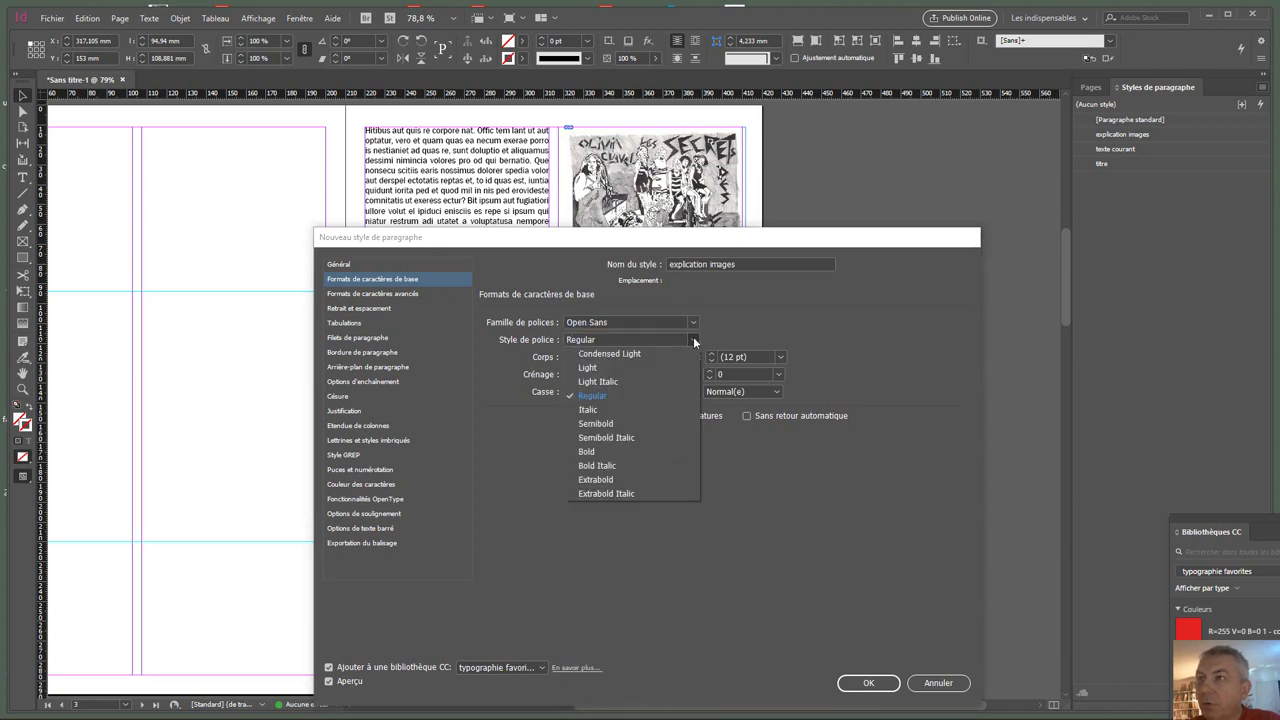
click(630, 405)
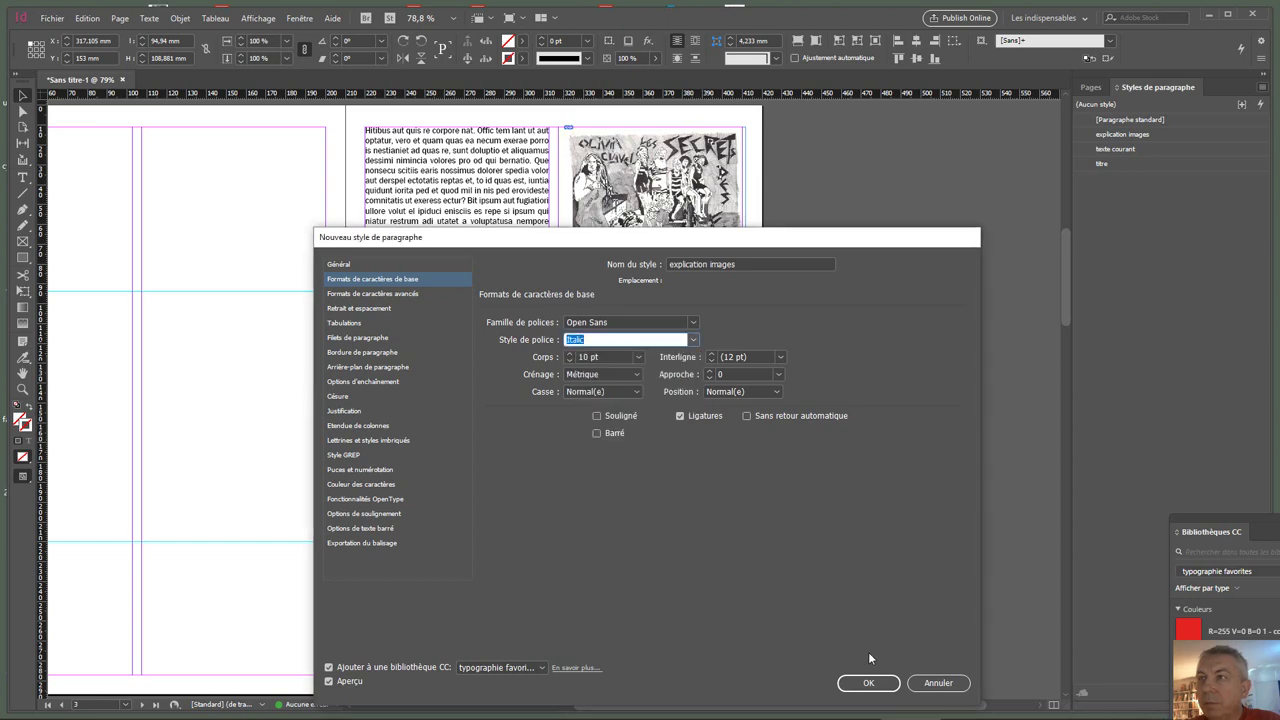
click(864, 683)
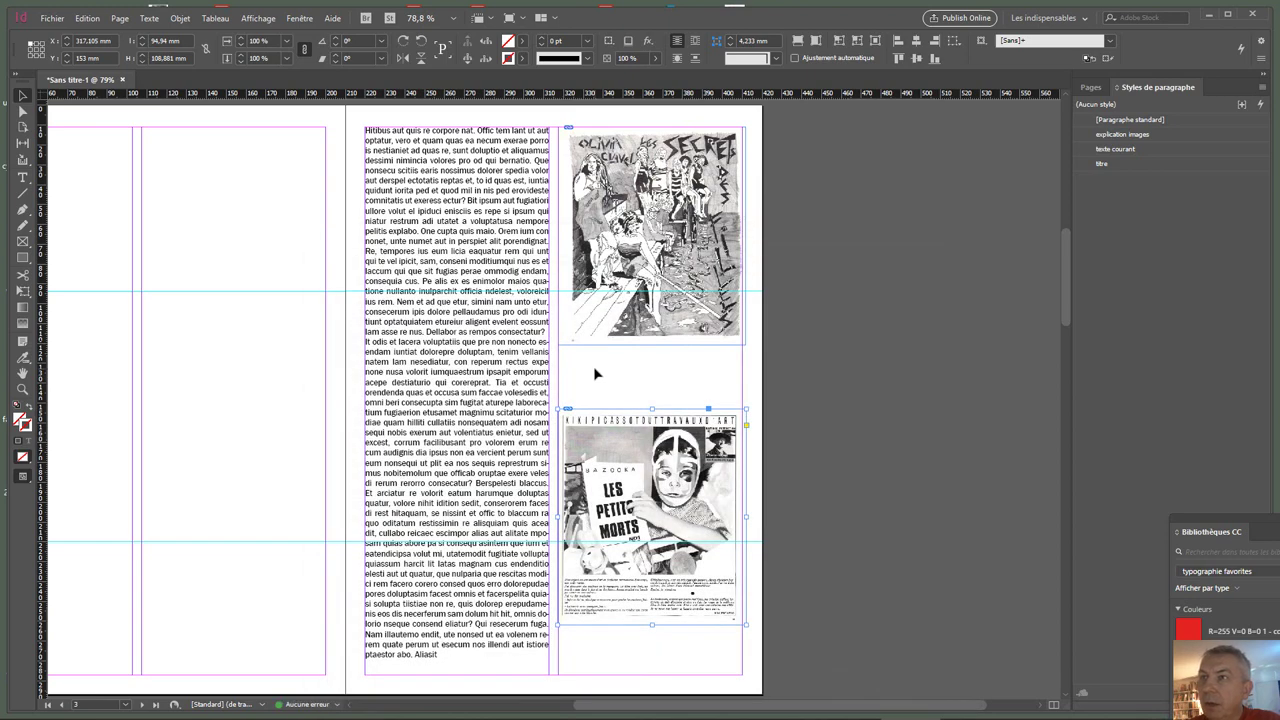
Step: Draw a caption text frame about 93 by 15.5 mm between page 3's two images and fill it with placeholder text
click(24, 181)
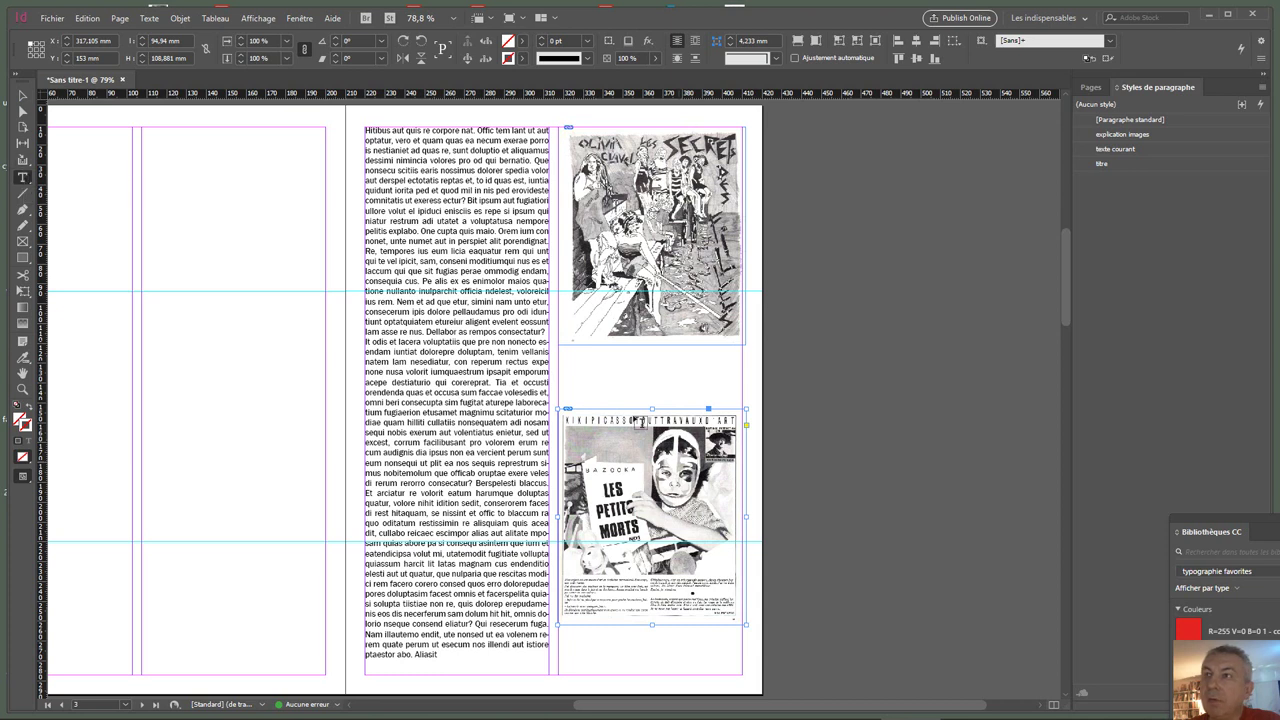
drag(559, 355, 766, 391)
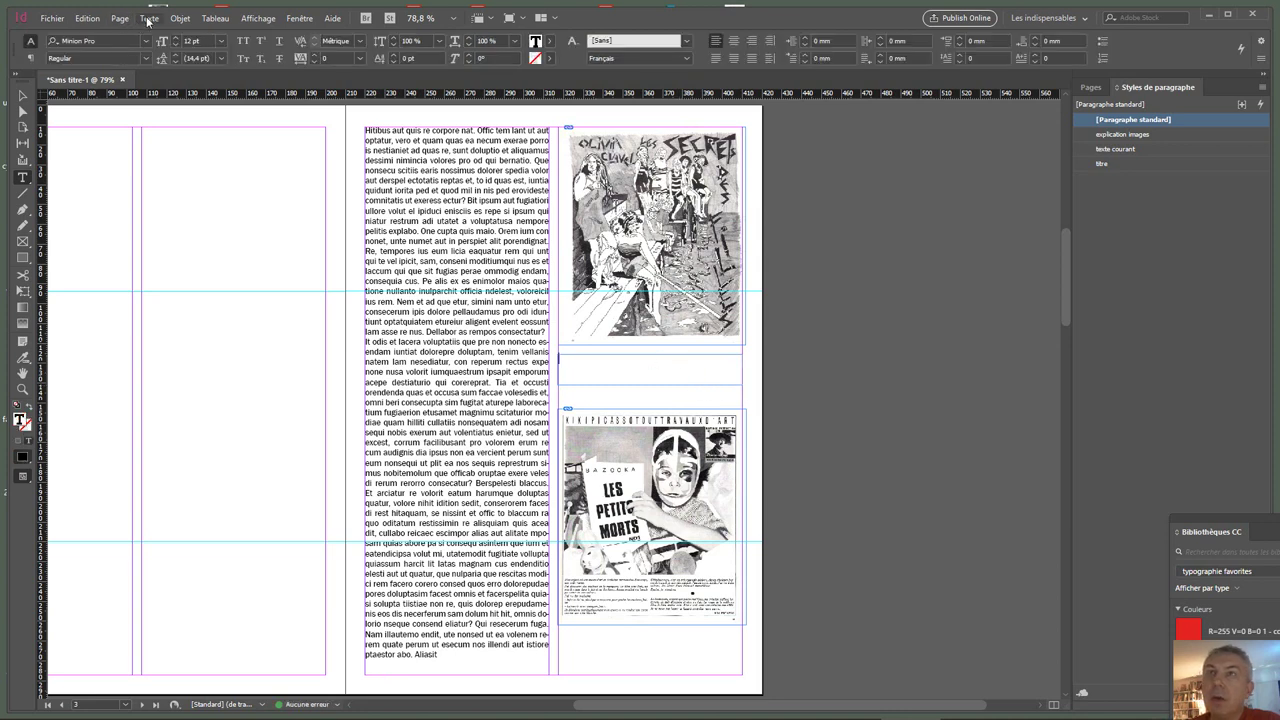
click(177, 19)
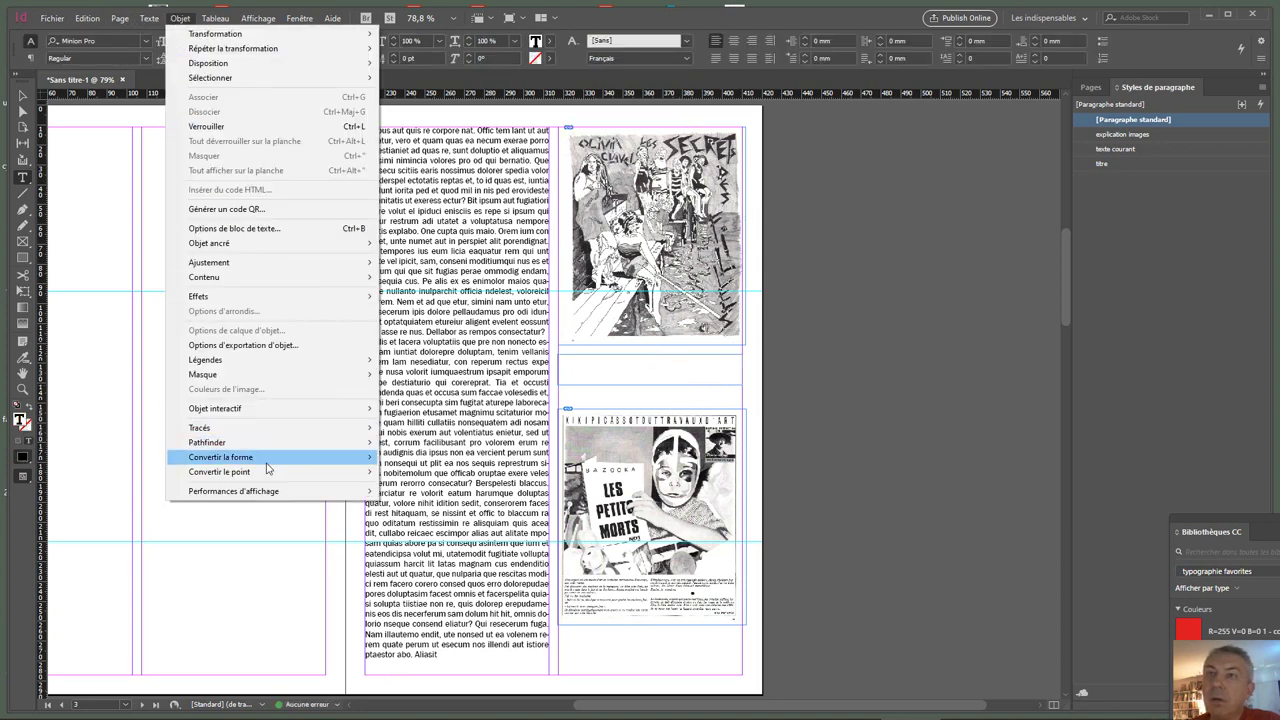
mouse_move(148, 18)
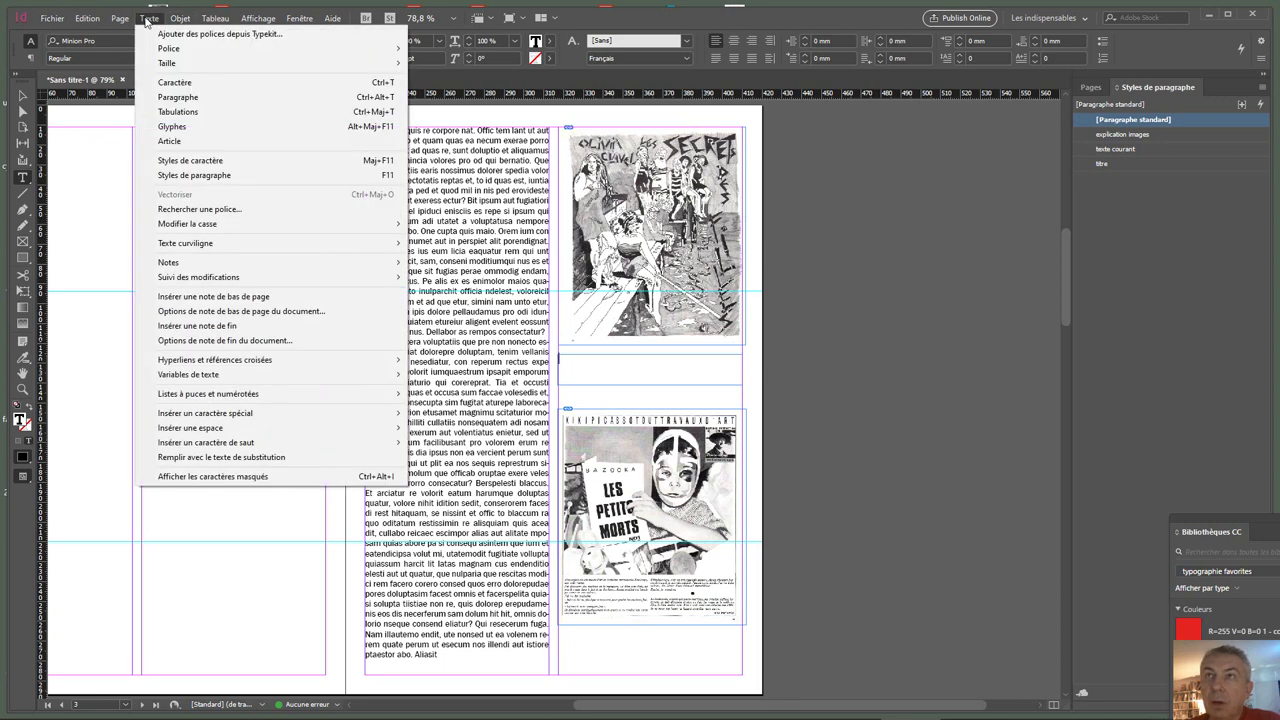
click(214, 458)
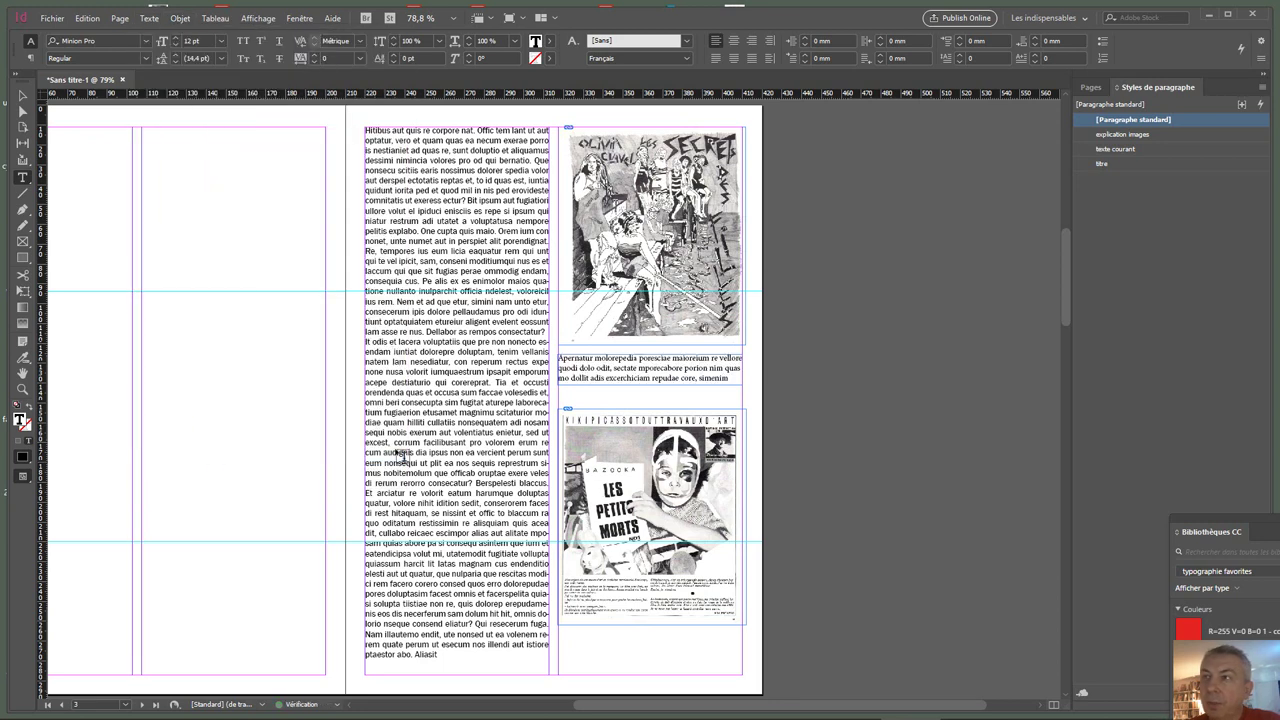
Step: Apply the explication images style to the caption text and place a copy of the caption below the second image, at about Y 267.5 mm
drag(733, 379, 540, 353)
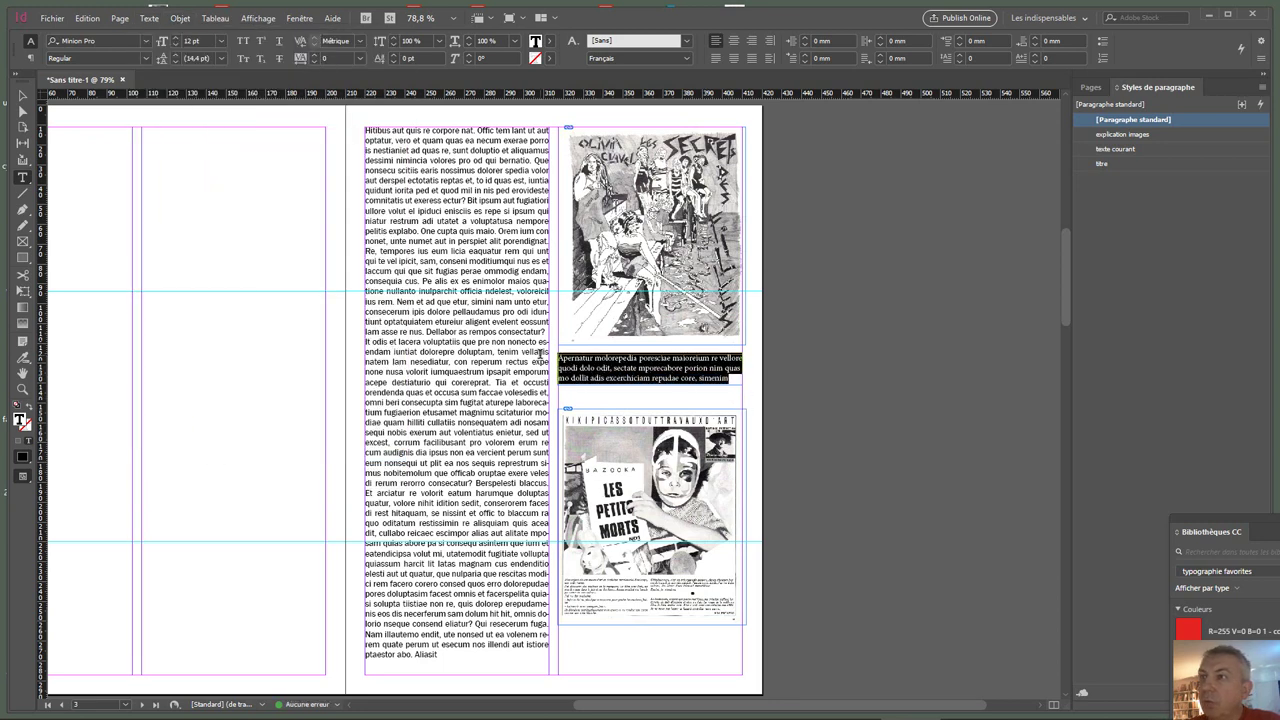
click(1137, 134)
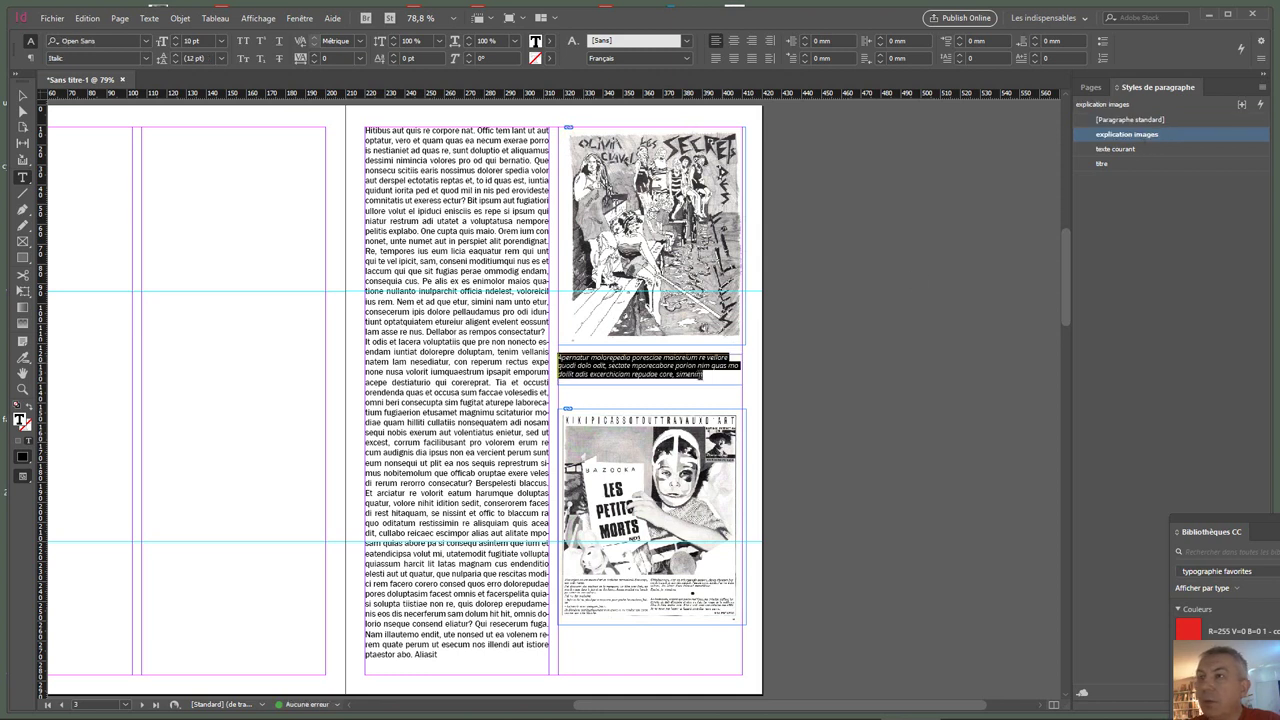
click(708, 379)
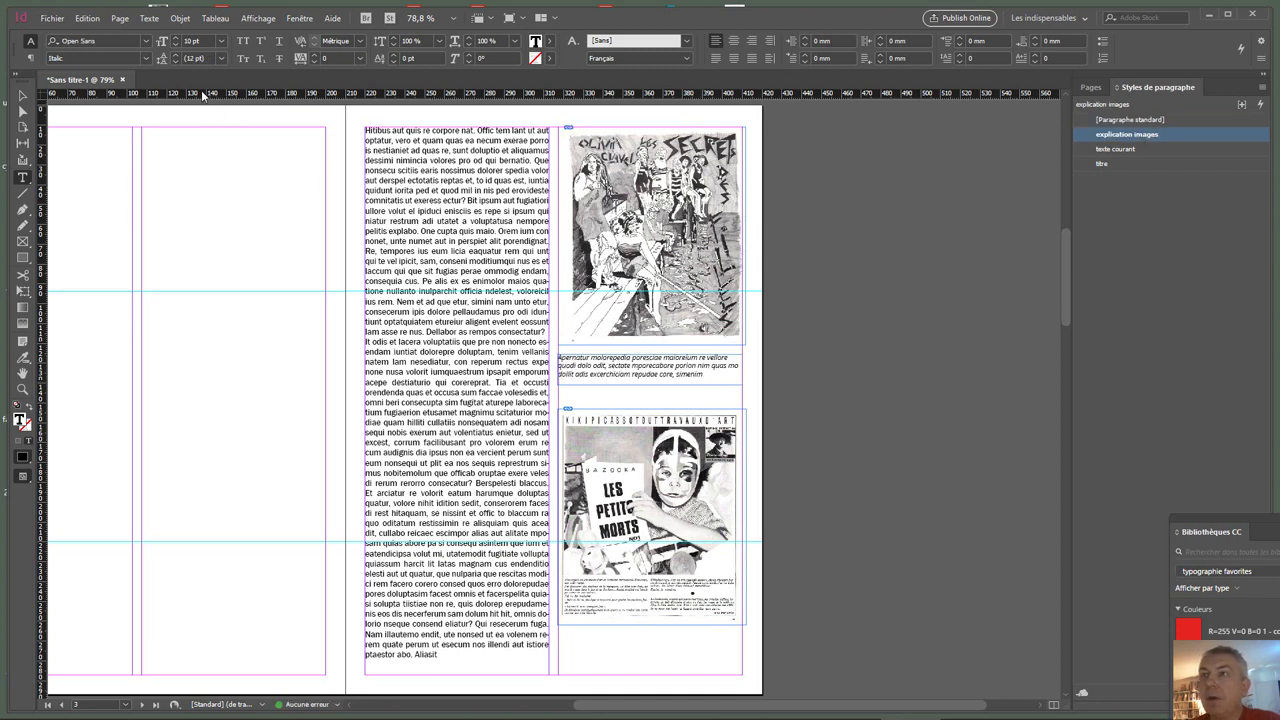
click(22, 95)
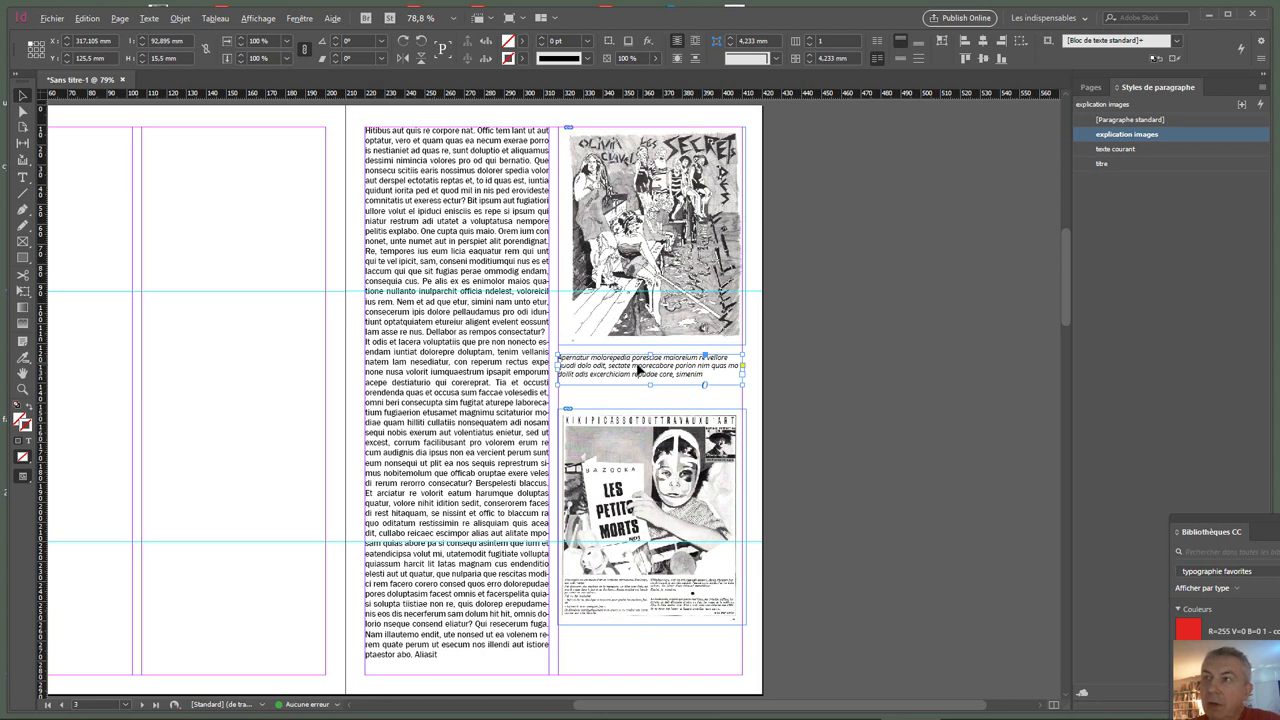
drag(637, 369, 642, 653)
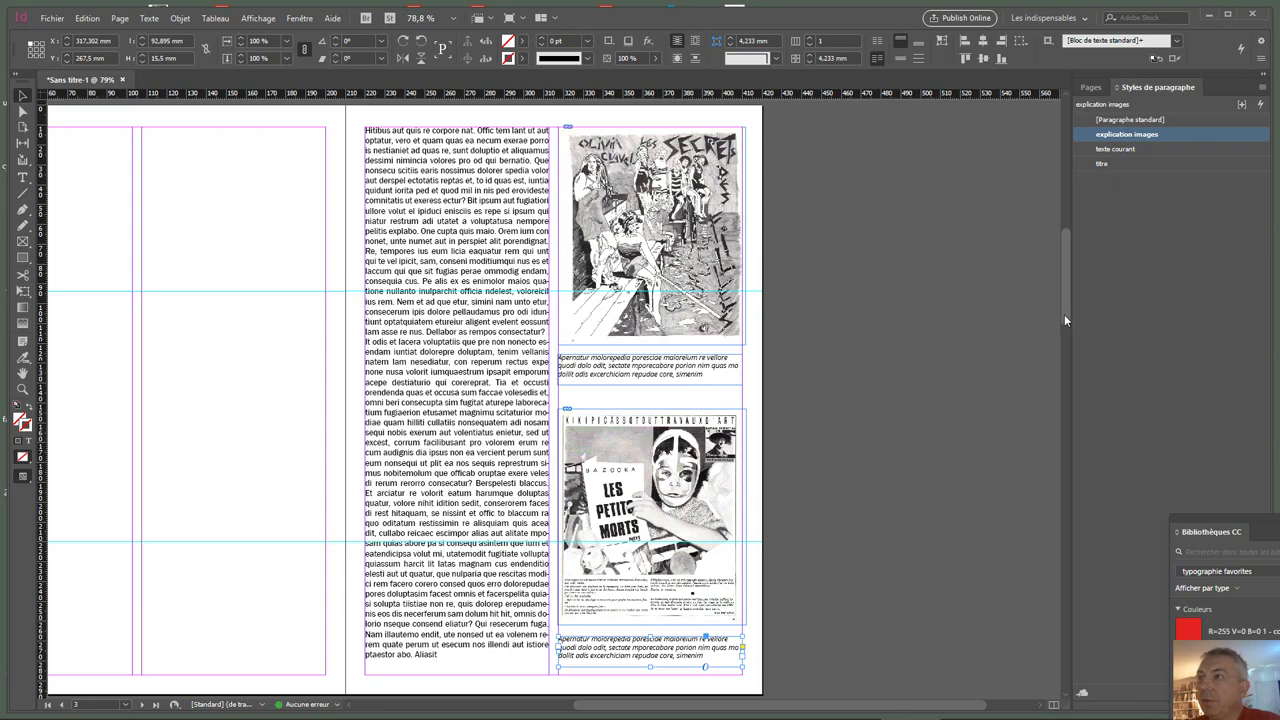
Step: Import the image bazooka (32) and place it across both columns of page 4, about 194 by 223 mm, at about X 10 mm, Y 29 mm
drag(1064, 314, 1100, 327)
drag(849, 706, 694, 709)
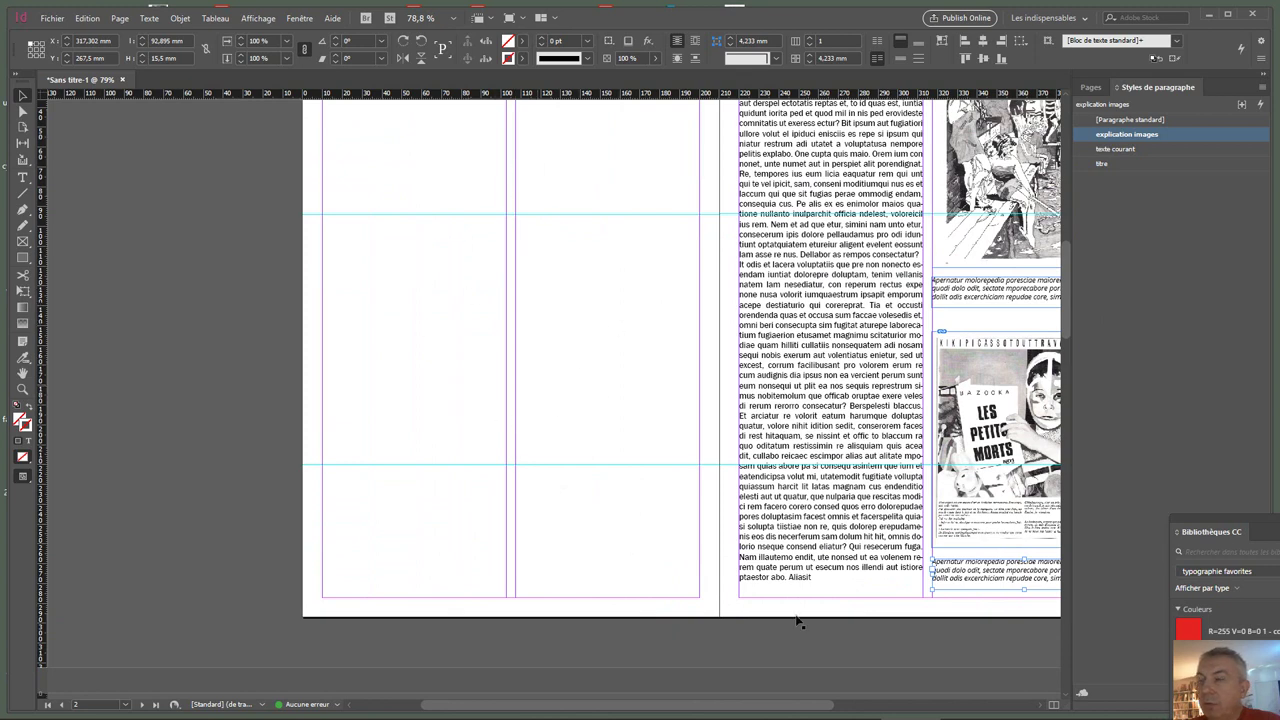
drag(785, 707, 885, 707)
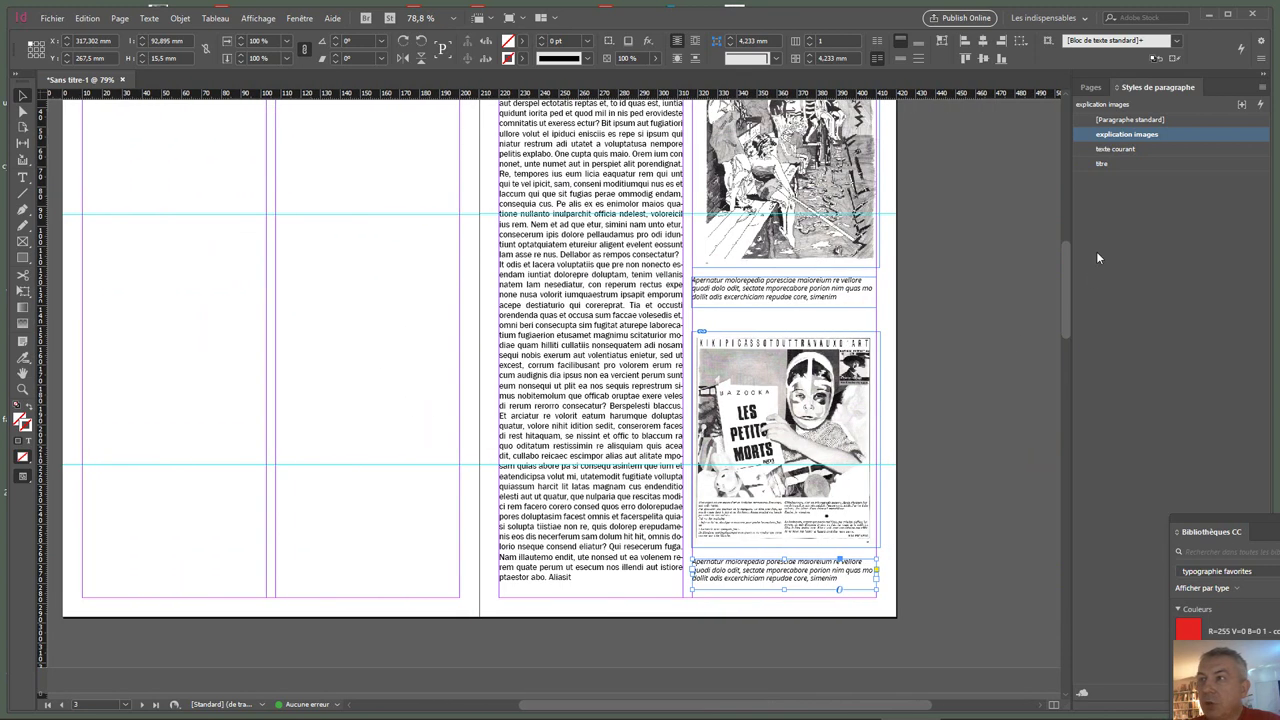
drag(1068, 273, 1063, 380)
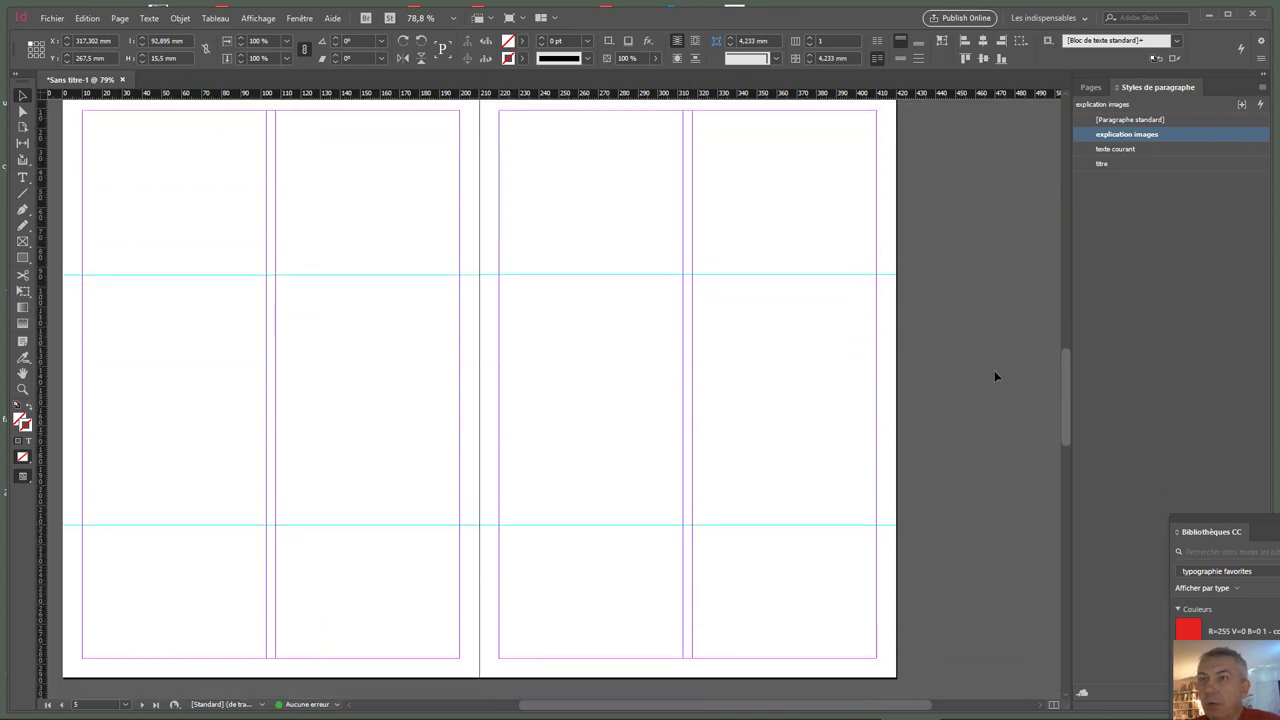
click(409, 224)
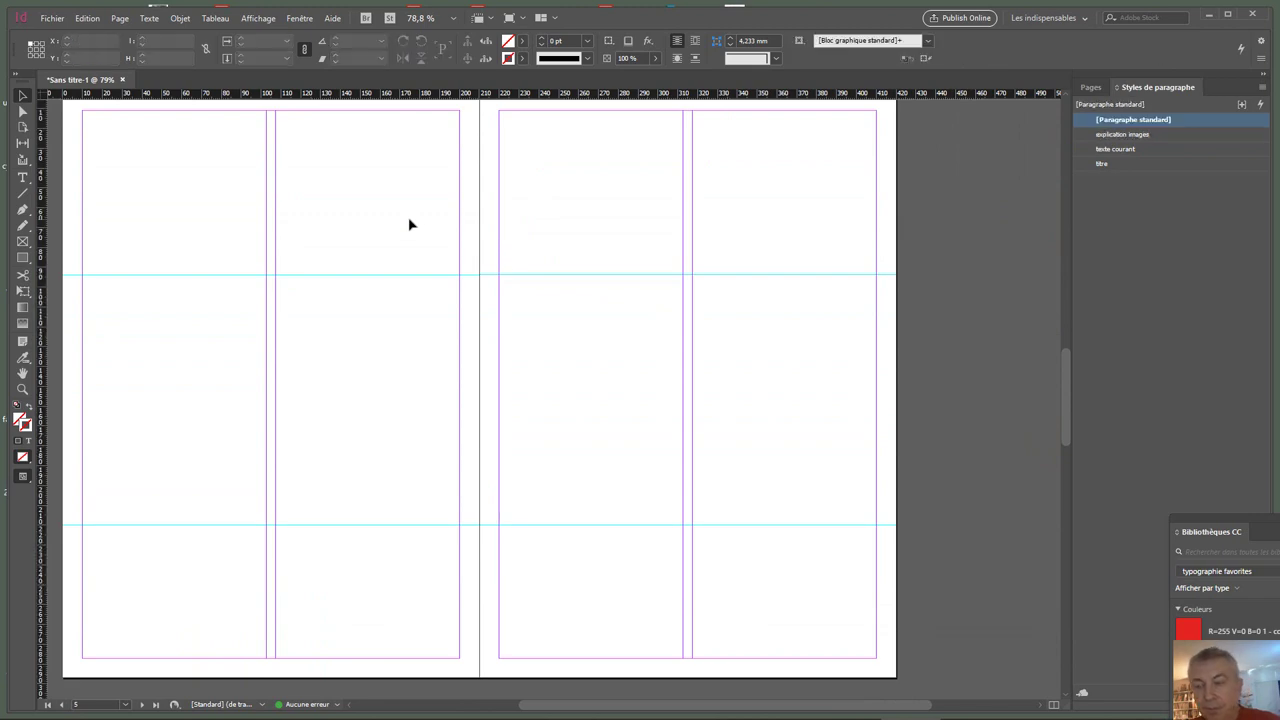
key(ctrl+d)
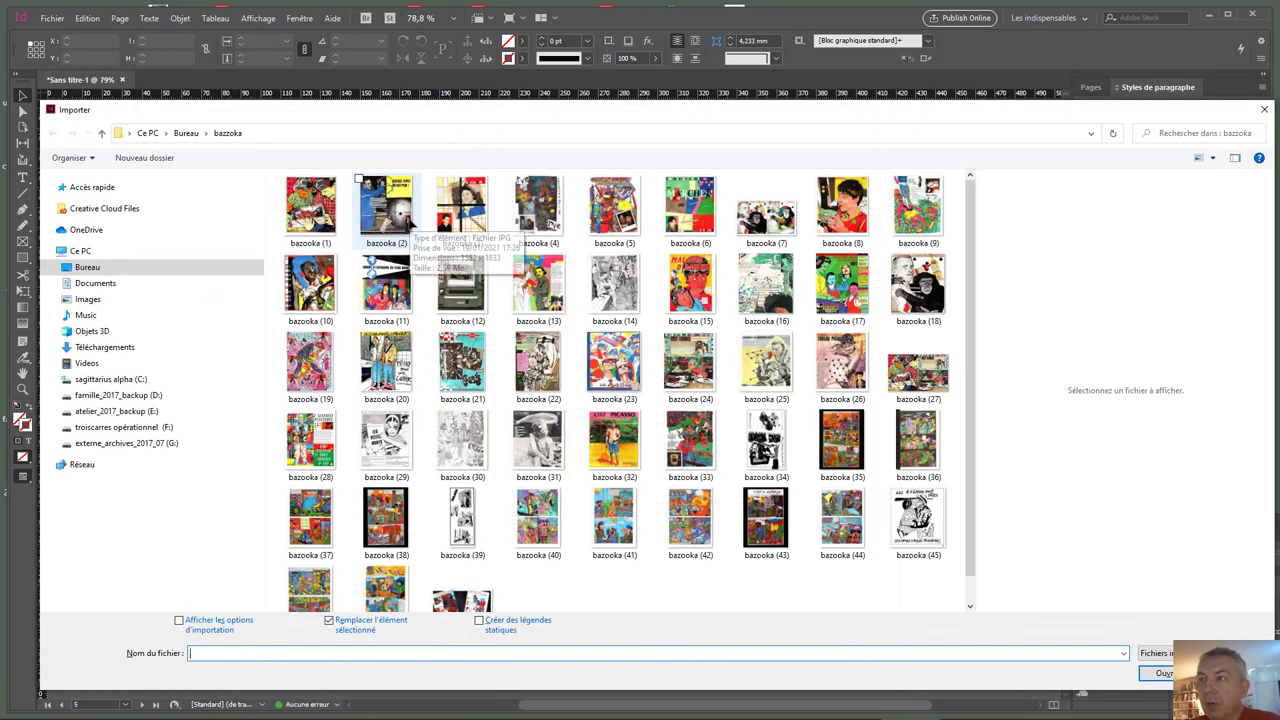
double_click(628, 450)
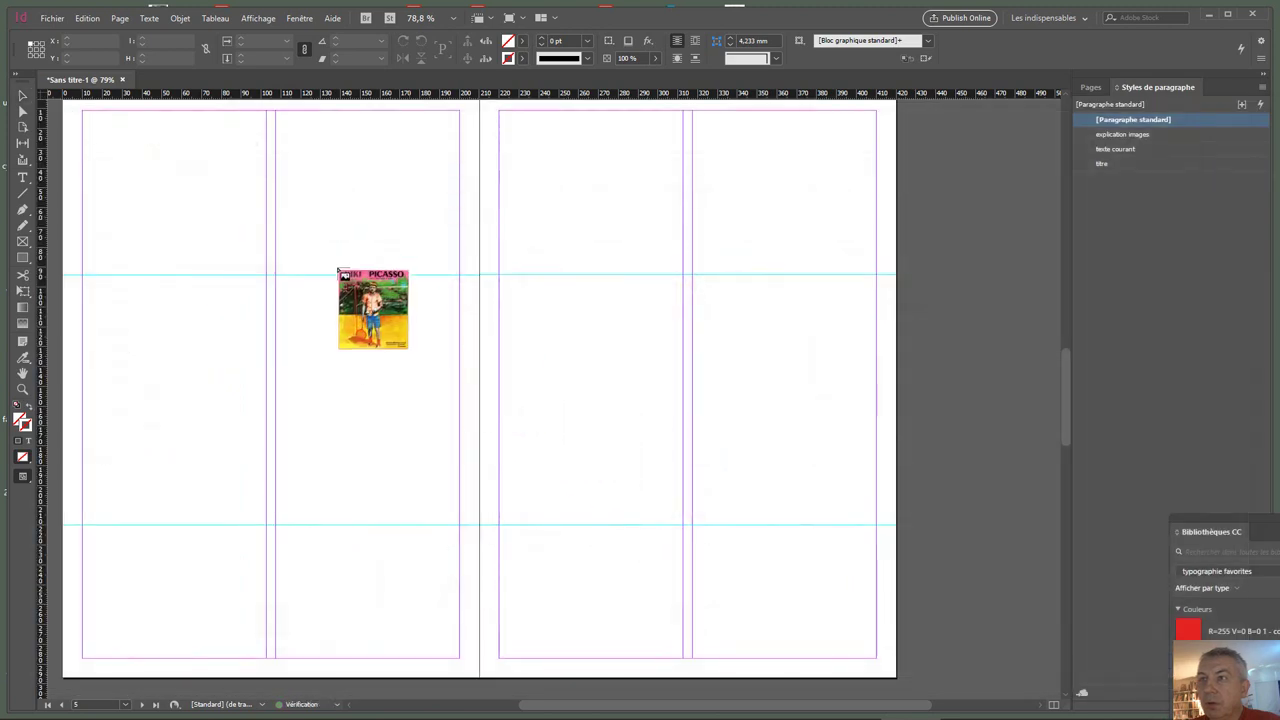
drag(80, 109, 351, 549)
drag(317, 385, 318, 451)
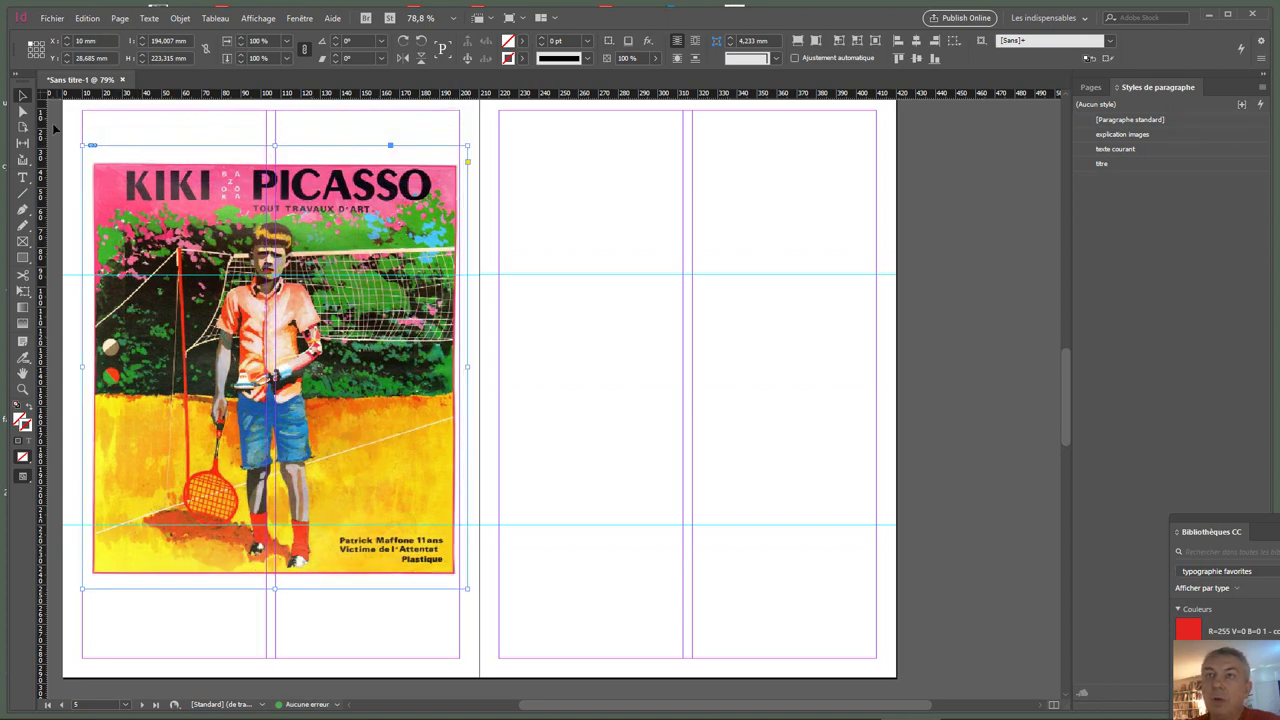
Step: Draw a text frame below the page 4 image, spanning the left column, and fill it with placeholder text
click(25, 177)
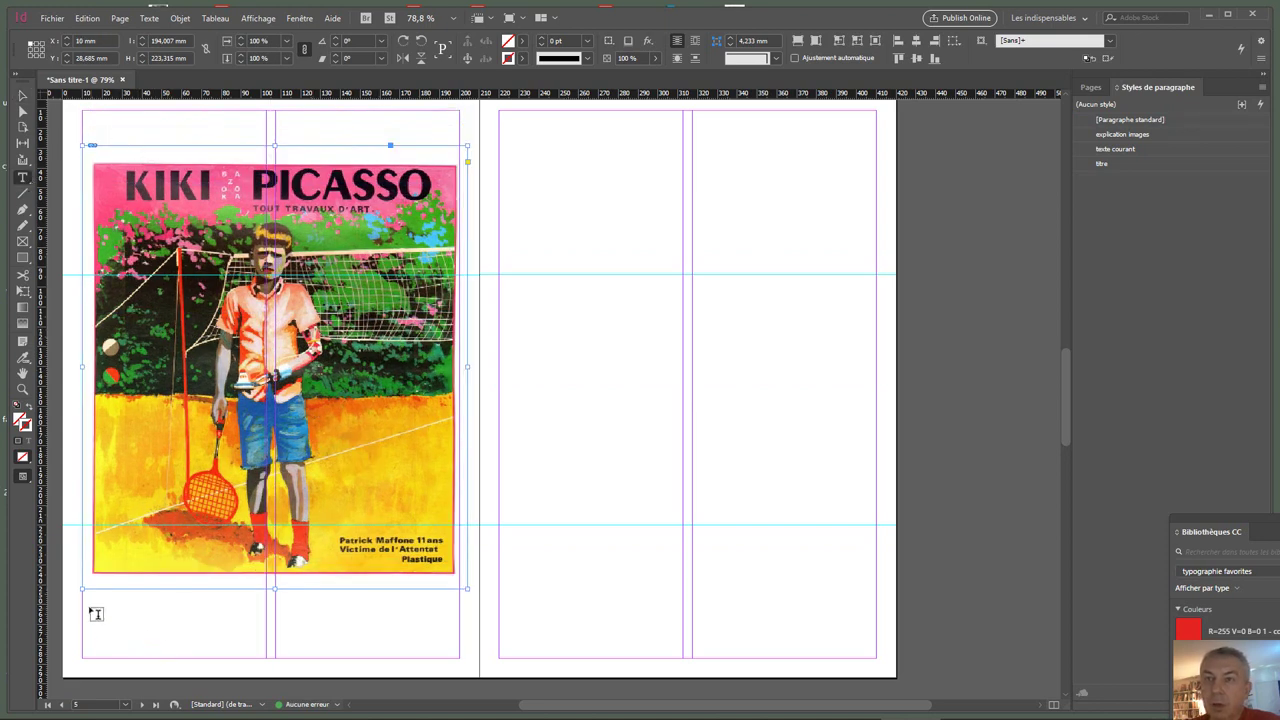
drag(83, 601, 266, 653)
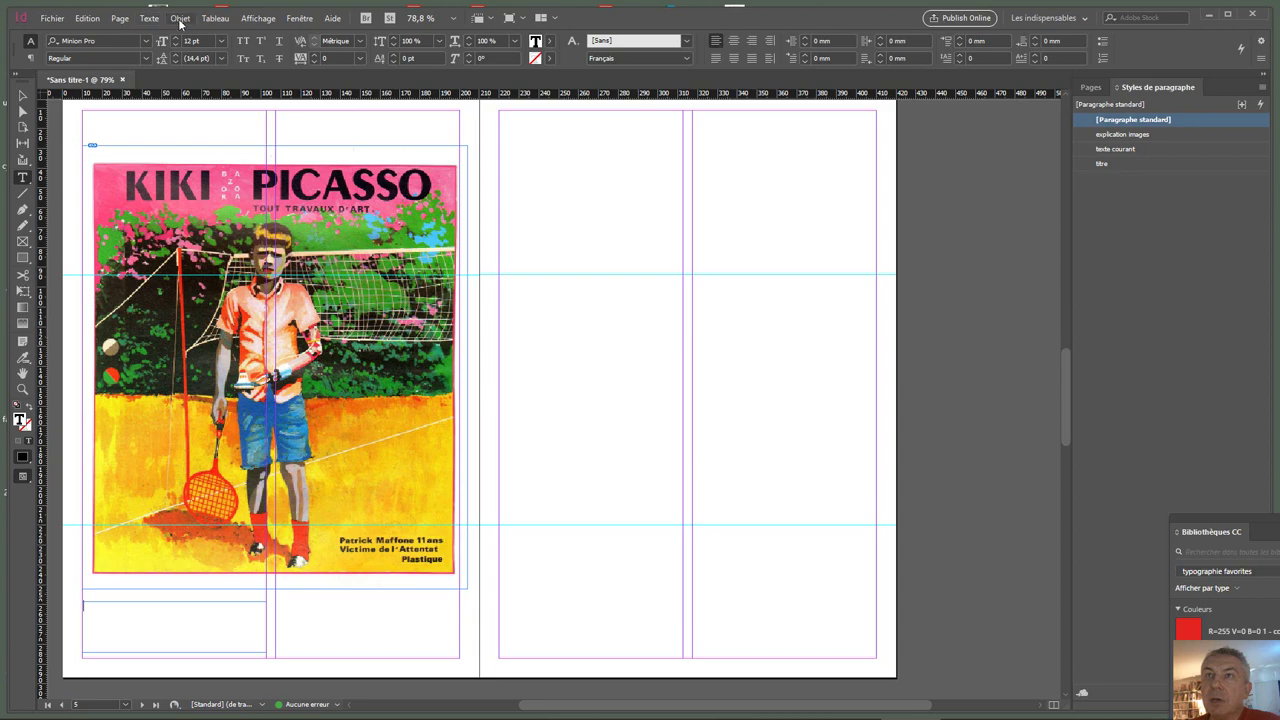
click(179, 18)
mouse_move(149, 18)
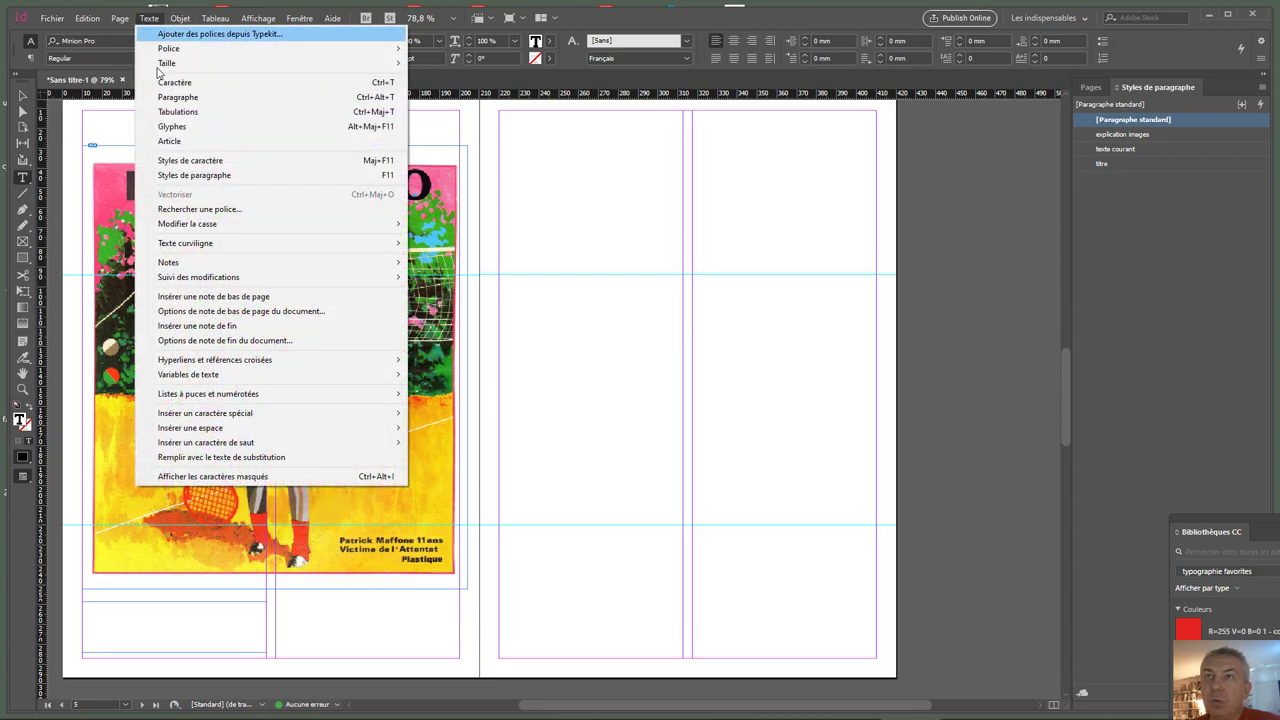
click(221, 457)
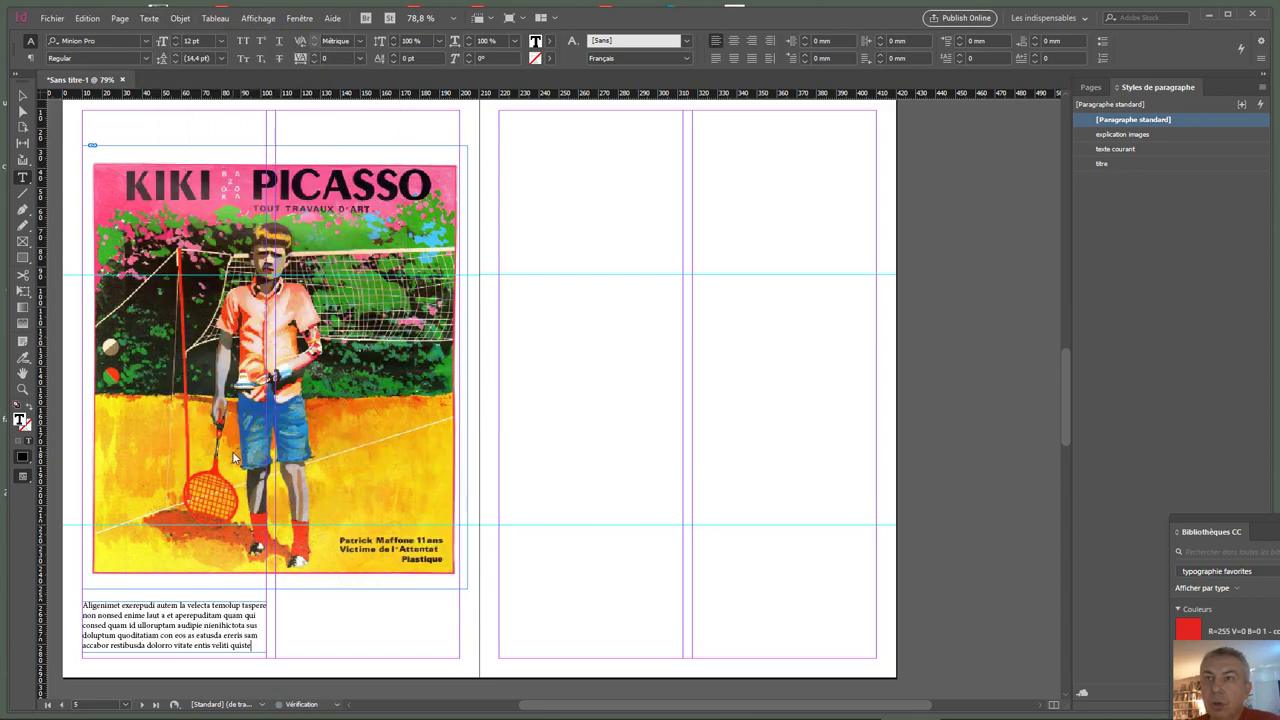
Step: Apply the explication images paragraph style to all the caption text below the page 4 image
drag(261, 645, 84, 605)
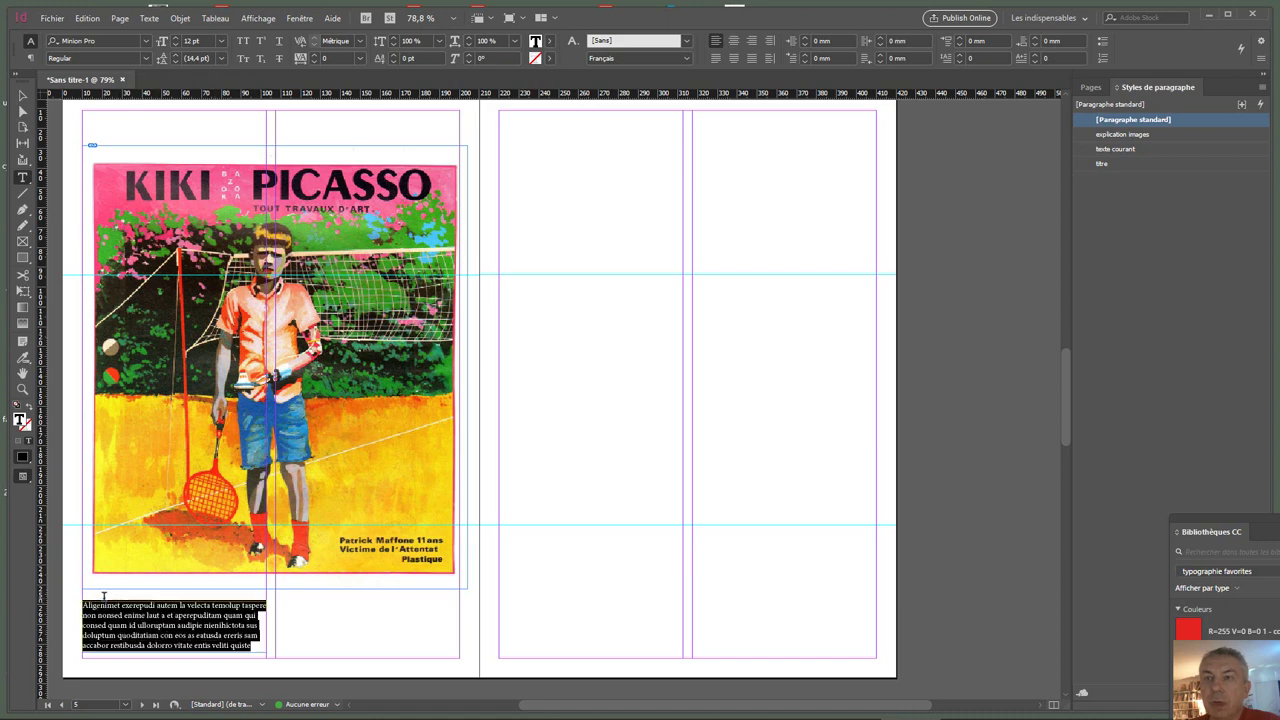
click(1128, 134)
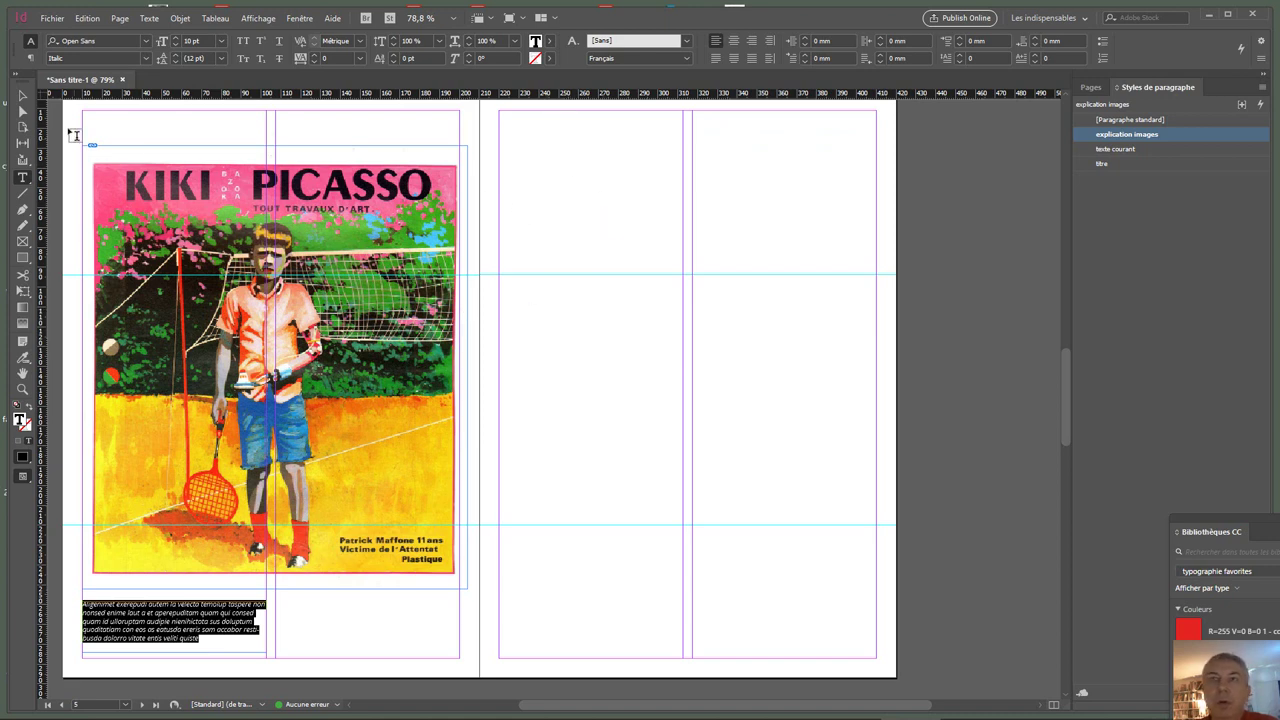
click(22, 97)
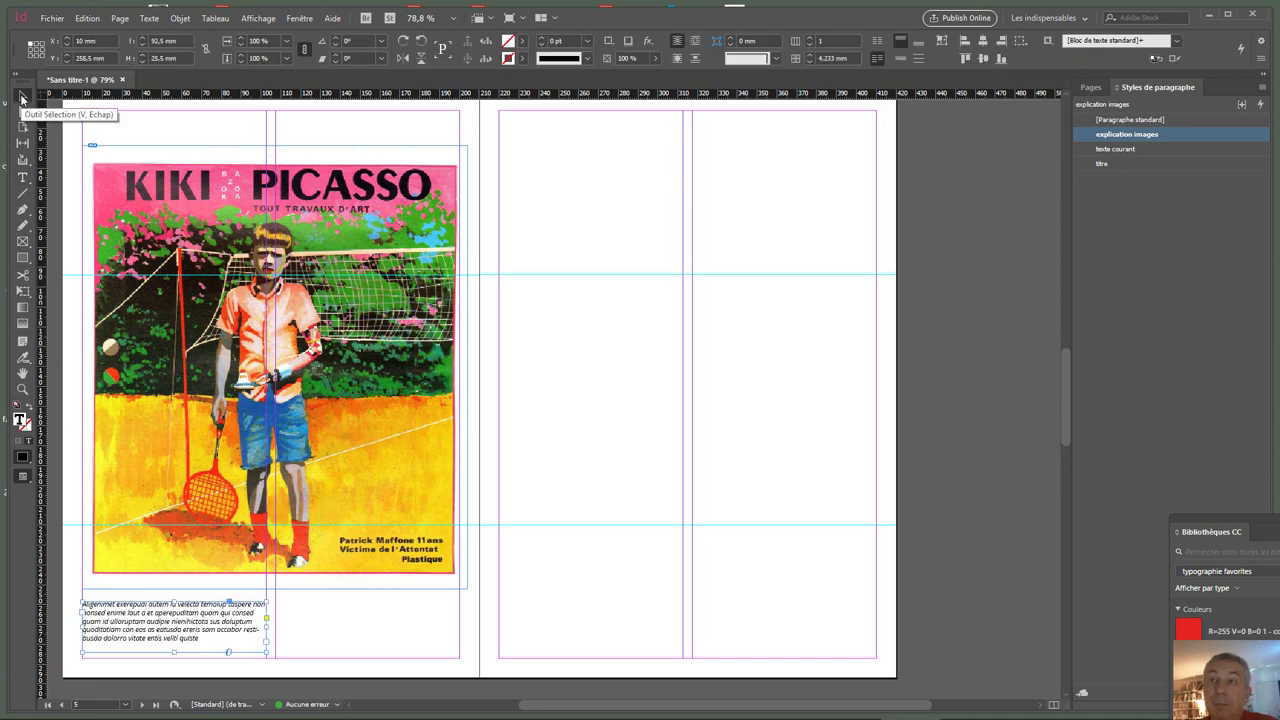
Step: Import the image bazooka (13) and place it across both columns of page 5, about 188 by 211 mm, at about X 220 mm, Y 36.5 mm
click(575, 249)
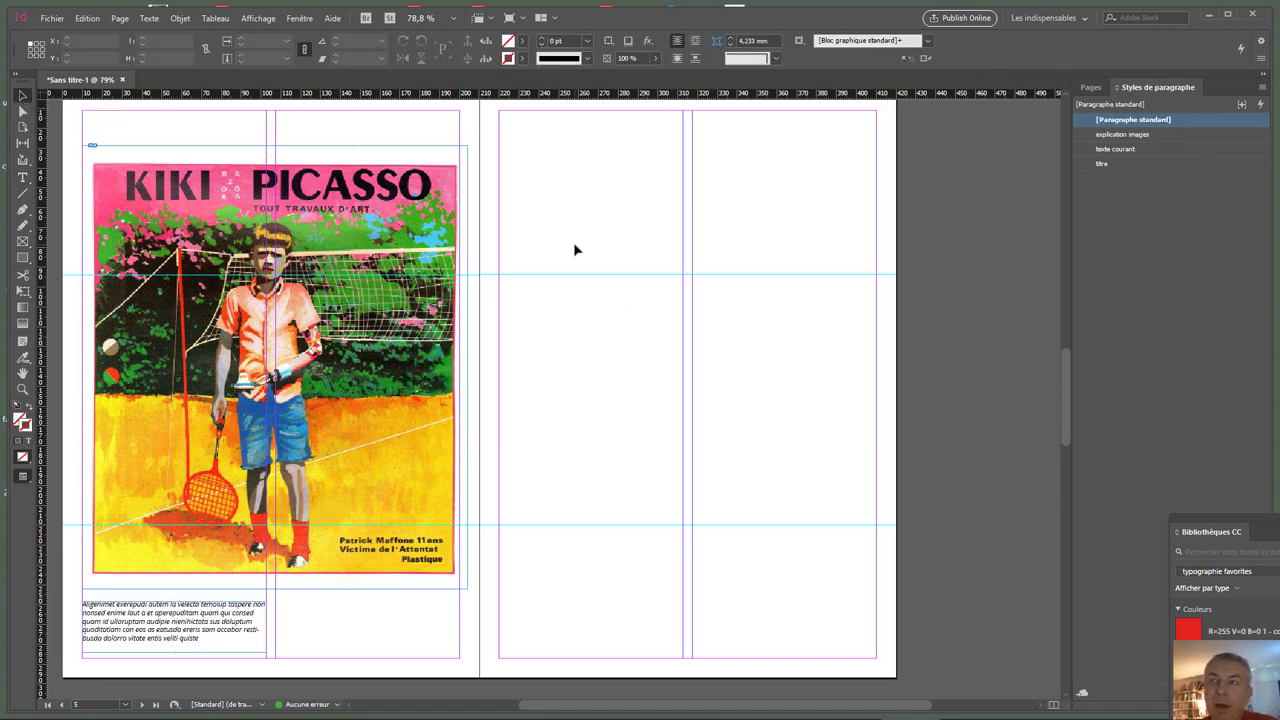
key(ctrl+d)
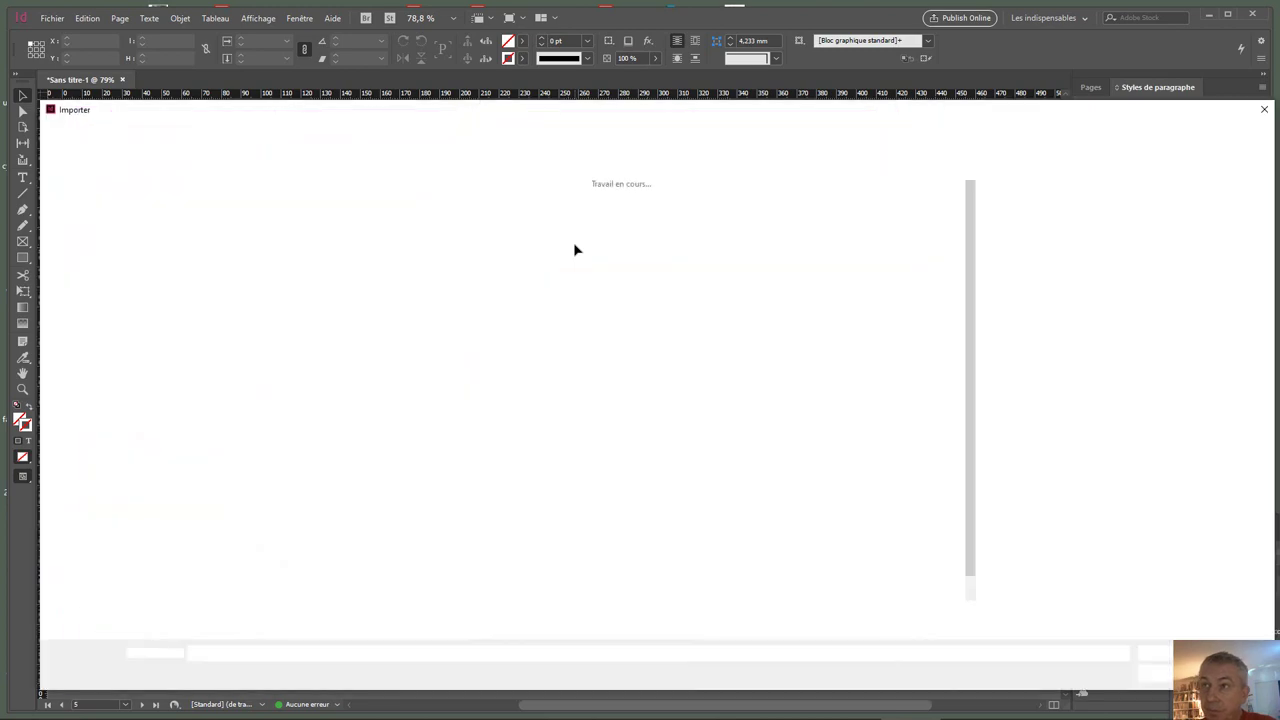
double_click(550, 287)
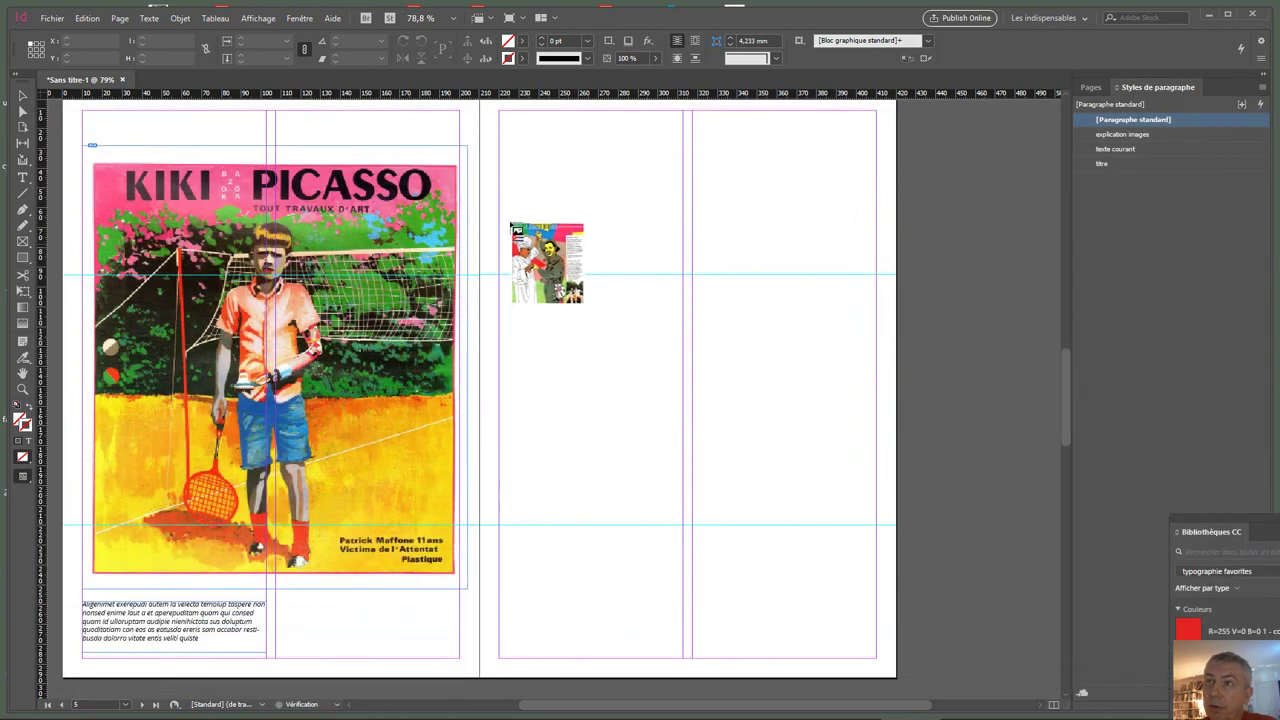
drag(545, 265, 797, 580)
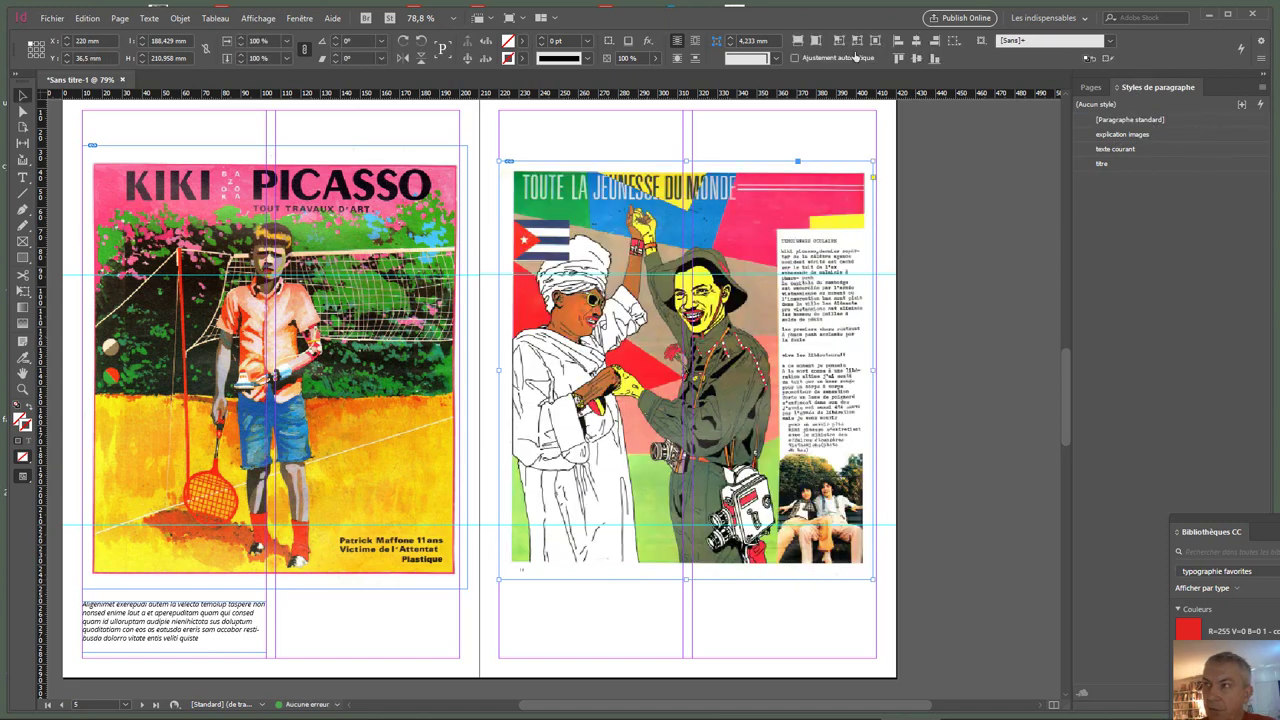
click(298, 19)
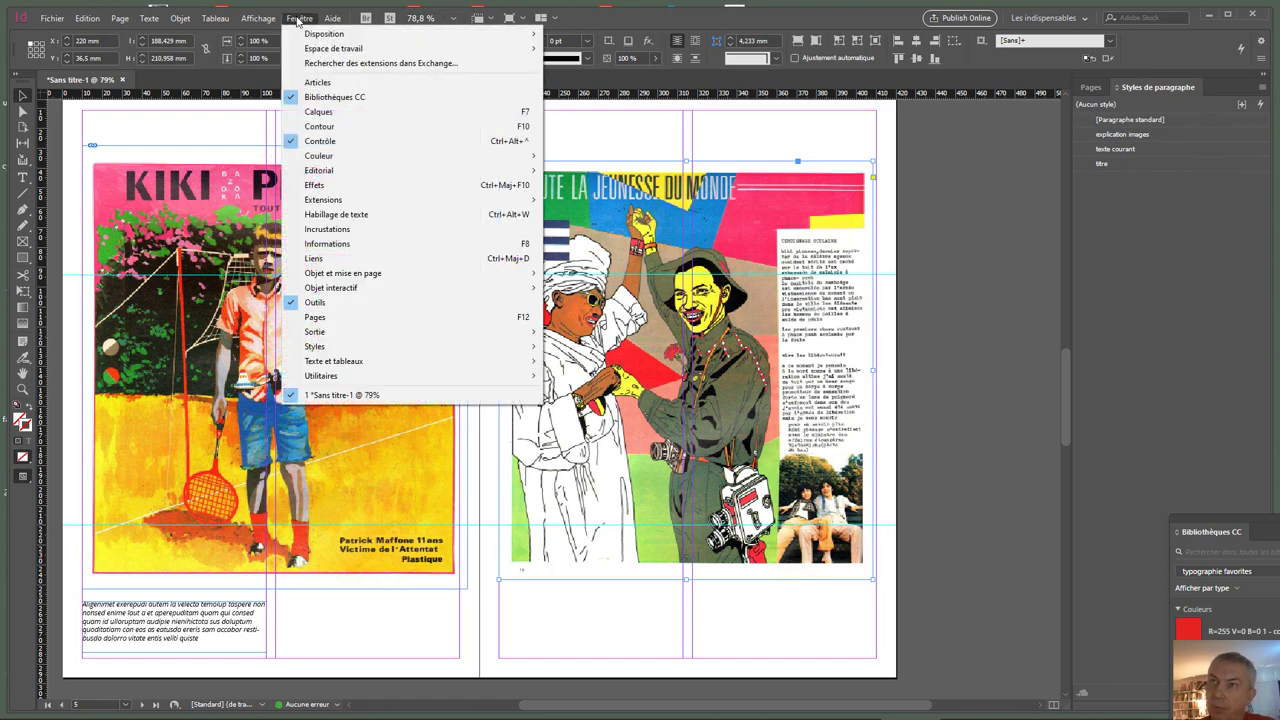
mouse_move(340, 347)
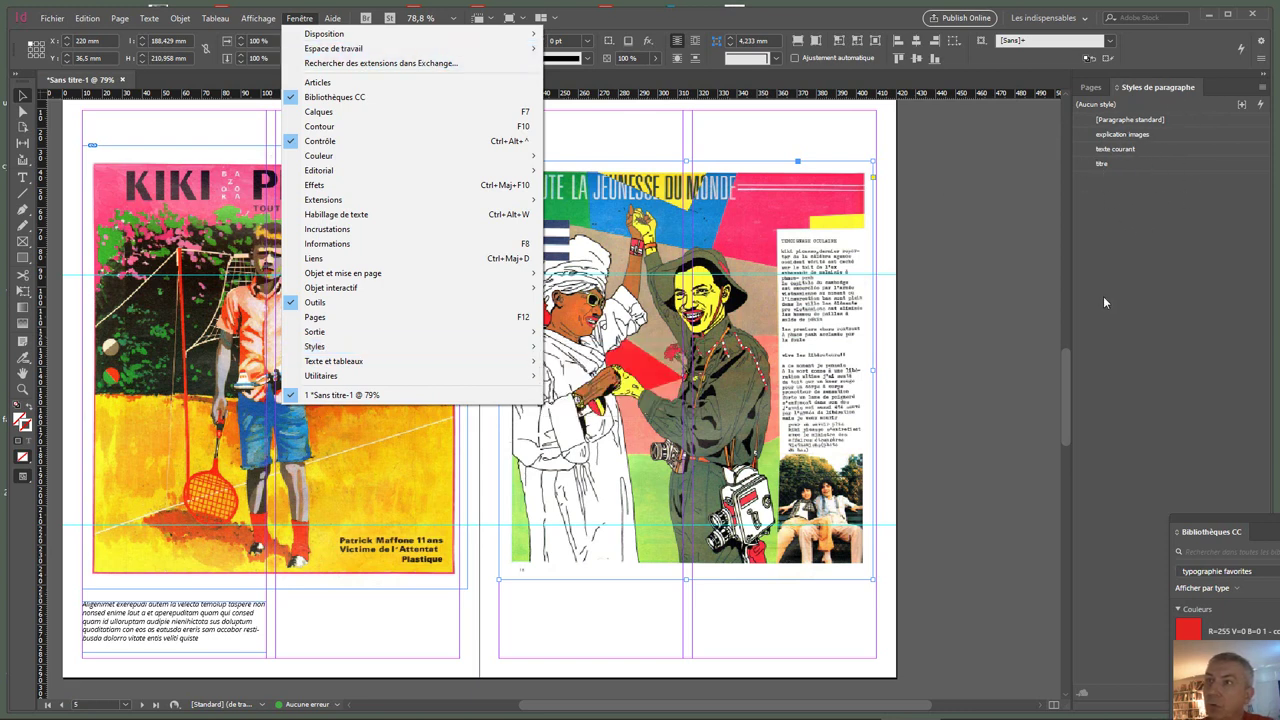
click(1150, 291)
Step: Import the image bazooka (24) and place it across both columns in the upper part of page 6
drag(1068, 376, 1034, 480)
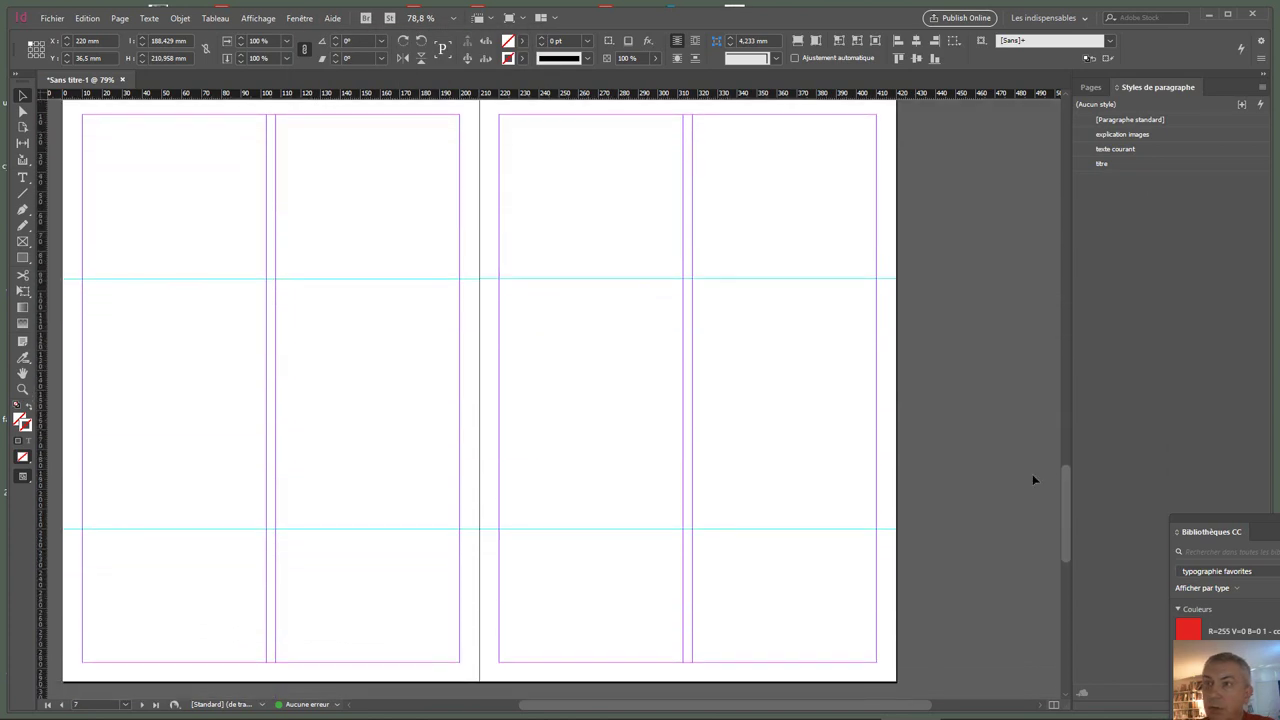
click(113, 135)
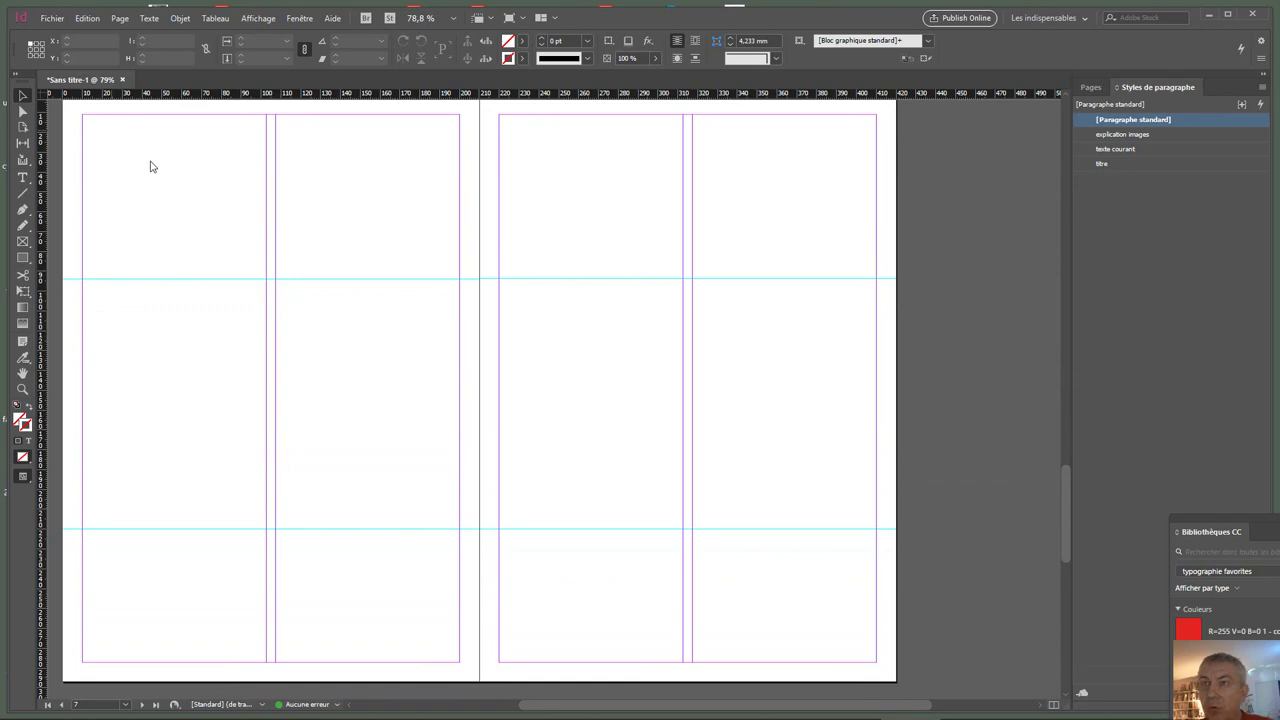
key(ctrl+d)
double_click(688, 360)
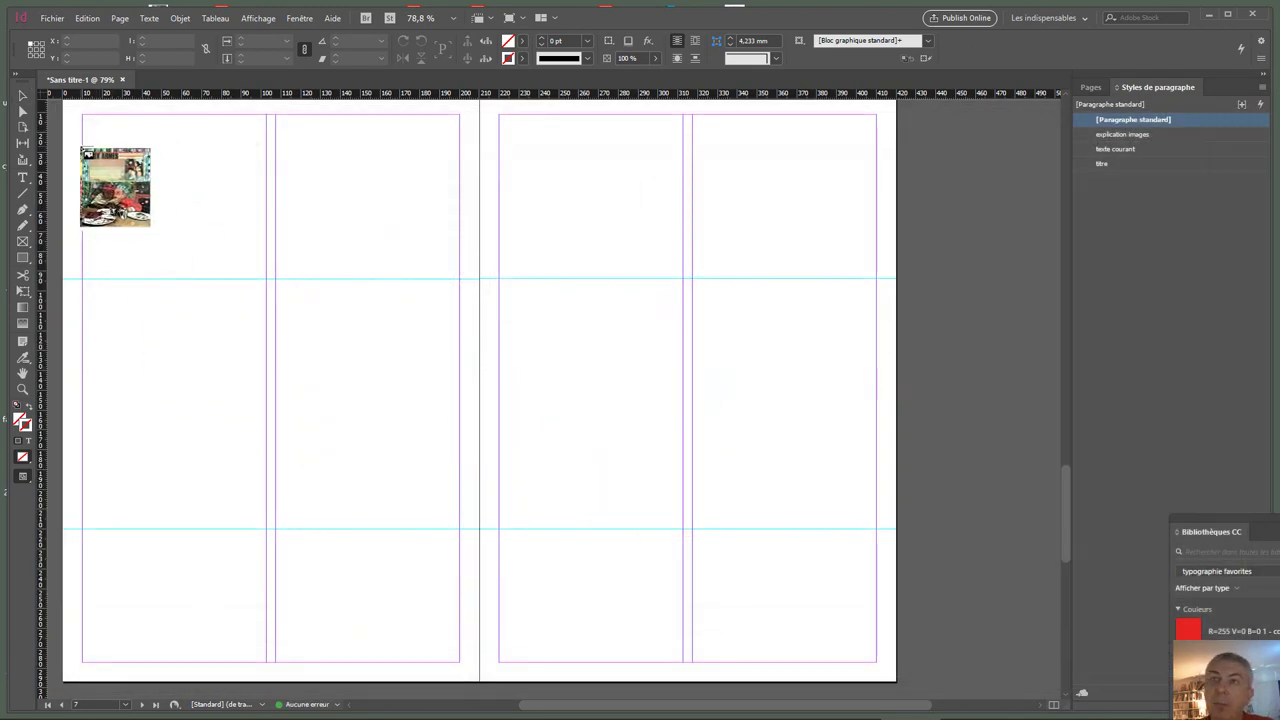
drag(82, 146, 380, 586)
Step: Import the image bazooka (25) and place it across both columns of page 7, about 190 by 216 mm, at about X 220 mm, Y 30 mm
click(580, 211)
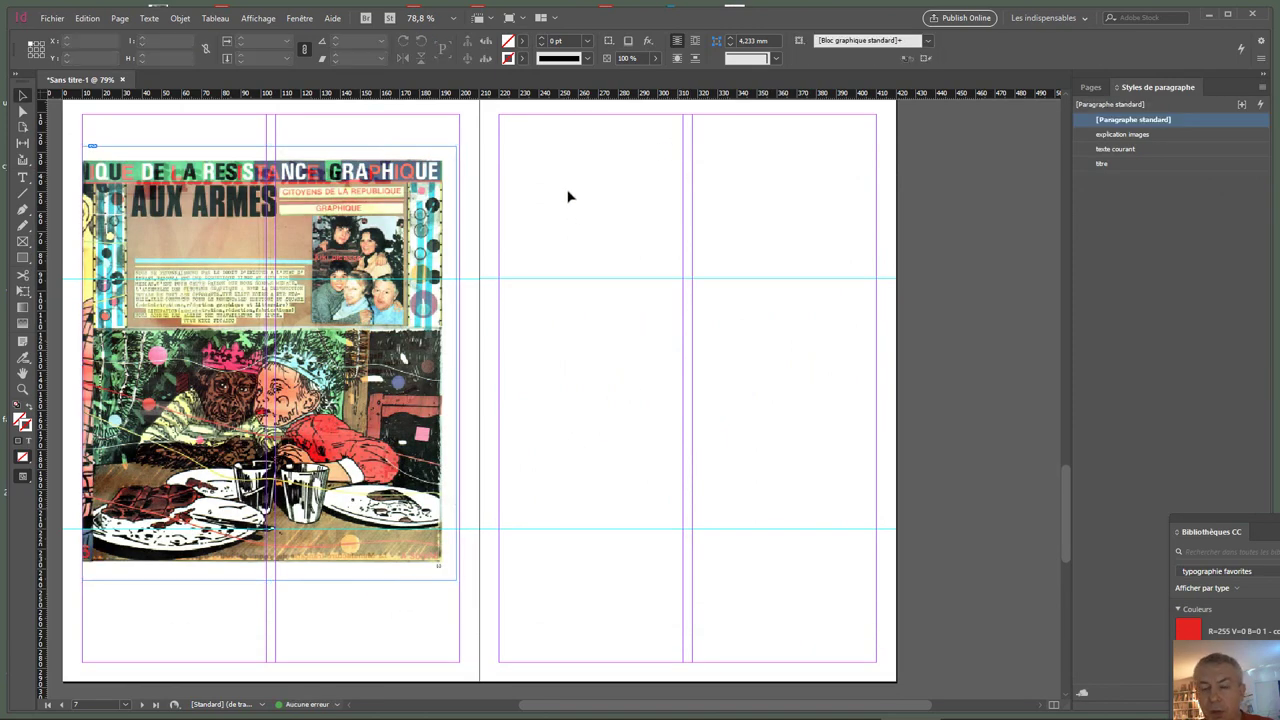
key(ctrl+d)
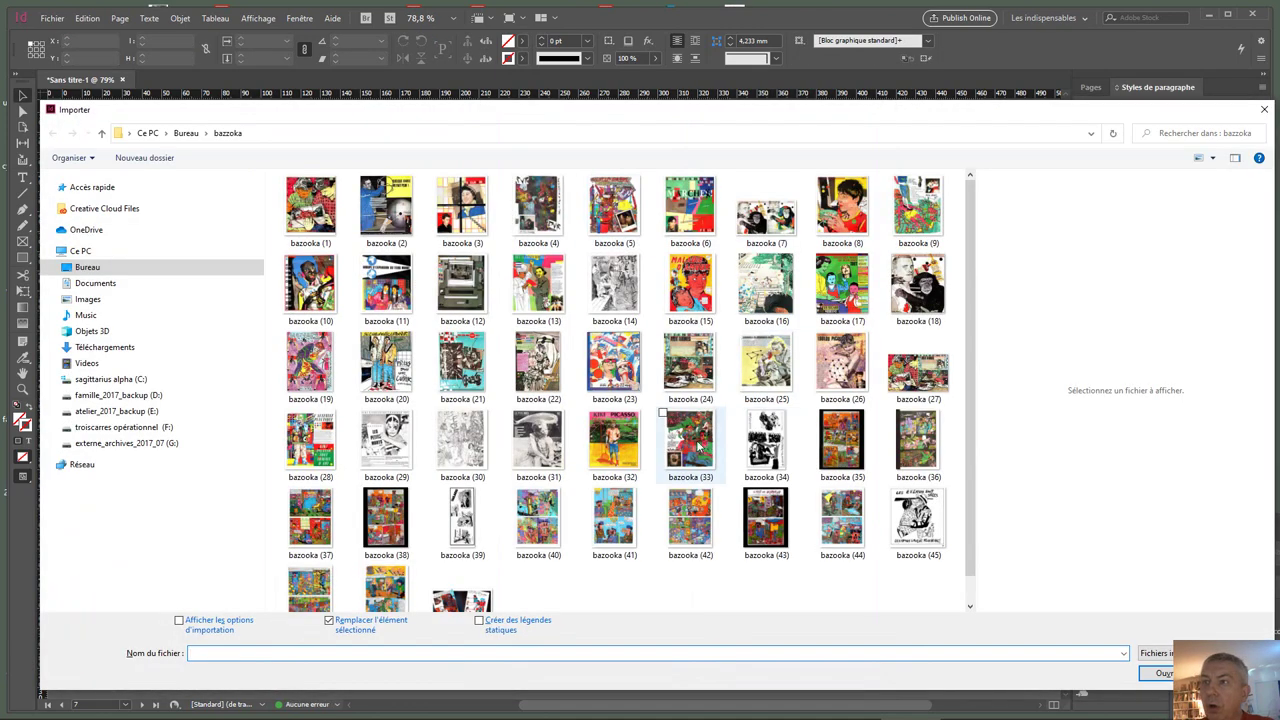
double_click(768, 366)
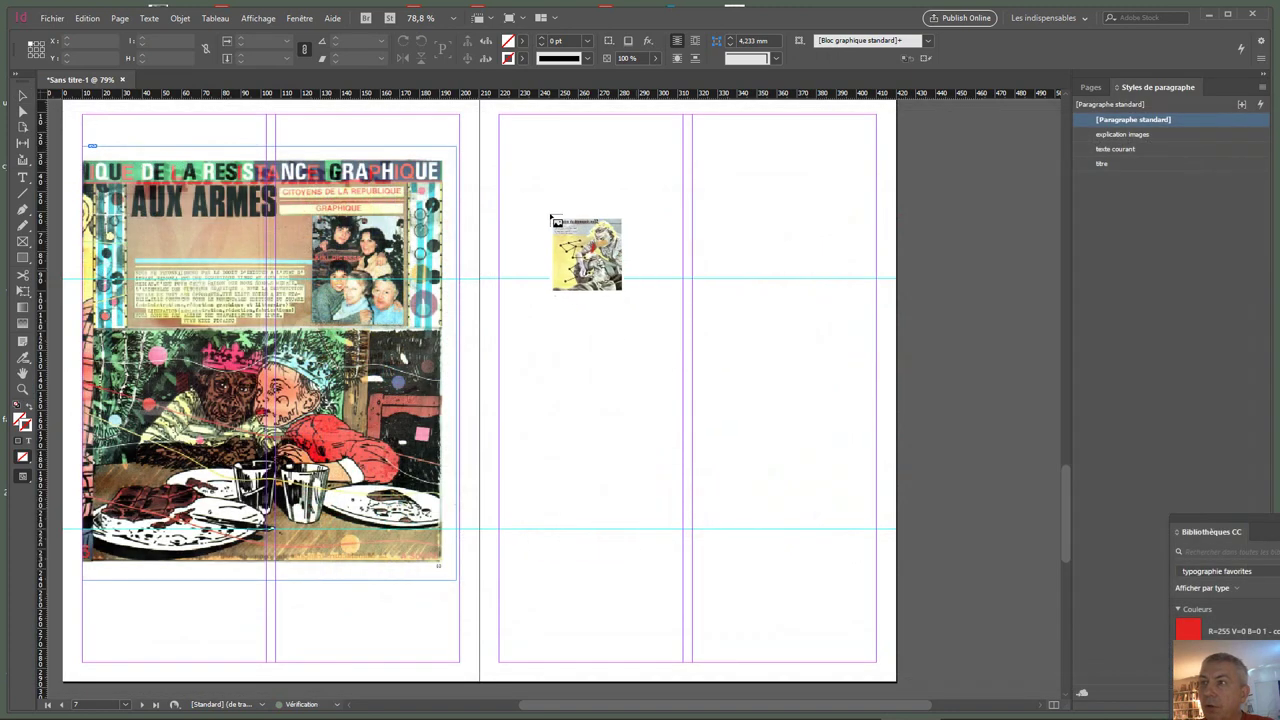
drag(499, 152, 800, 553)
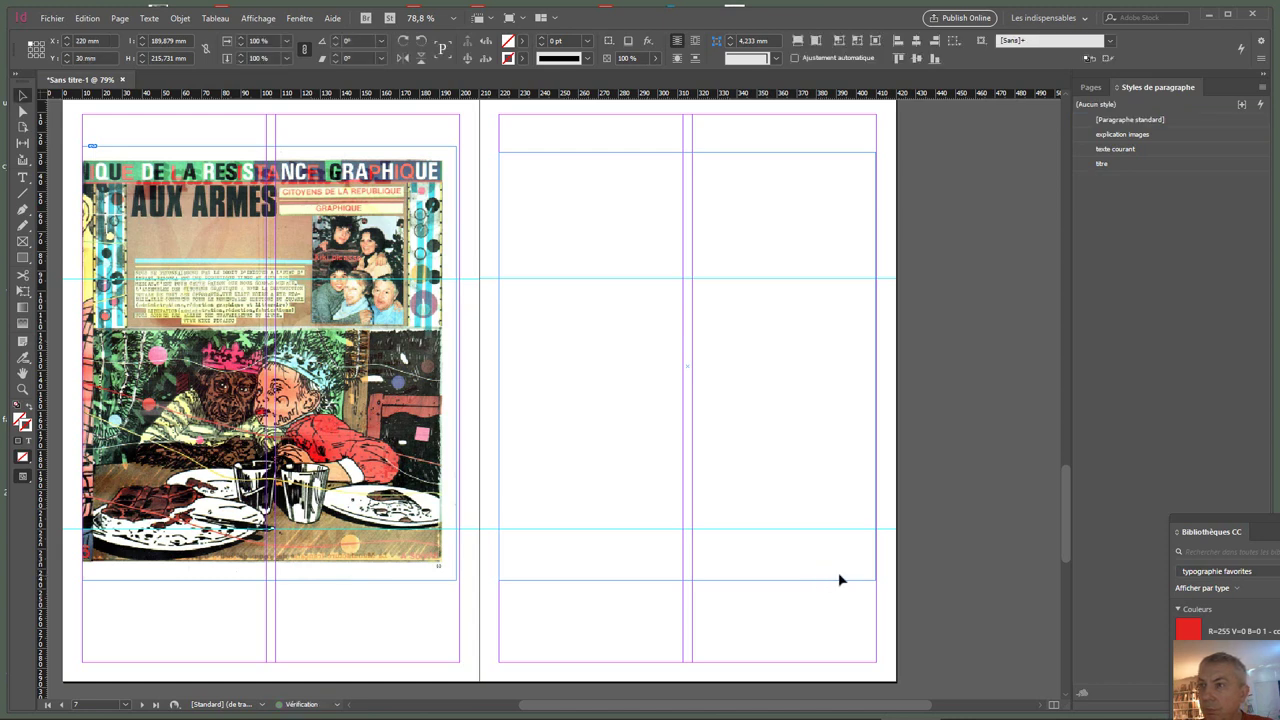
click(838, 572)
Step: Import the image bazooka (41) onto page 8, about 188 by 256 mm, and move it to about X 10.8 mm, Y 24 mm
drag(1062, 535, 1056, 638)
click(165, 220)
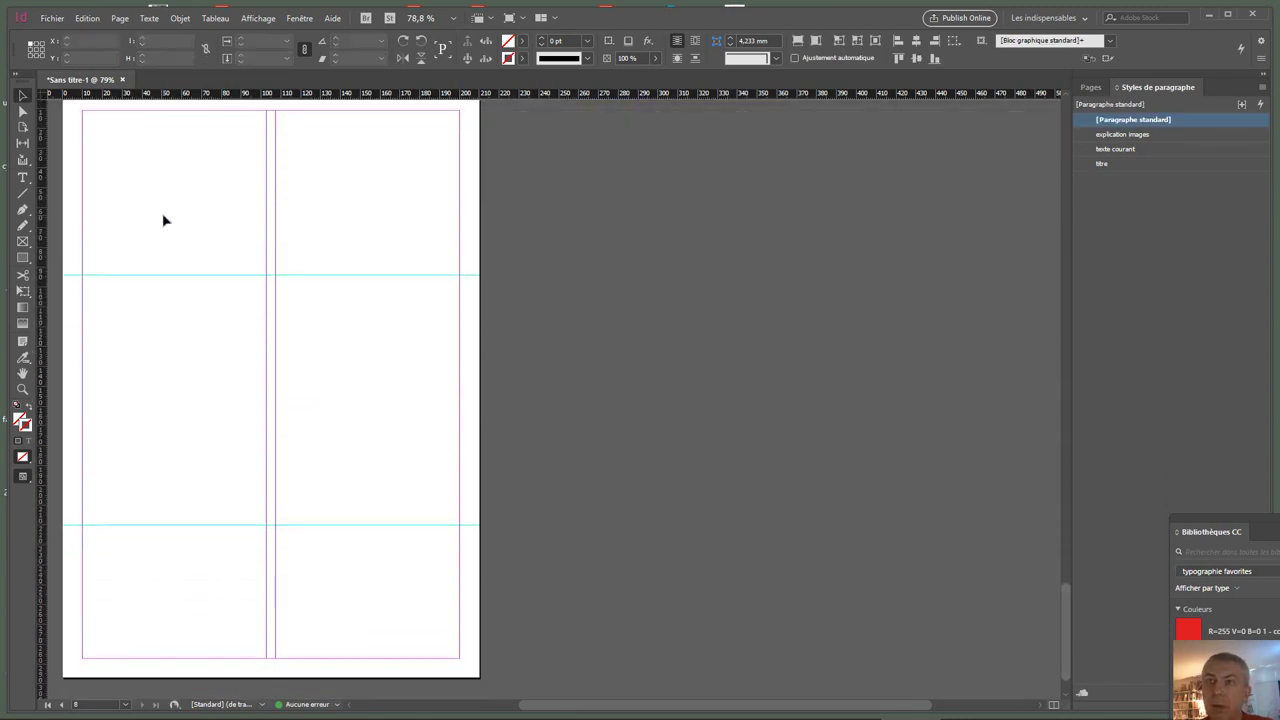
key(ctrl+d)
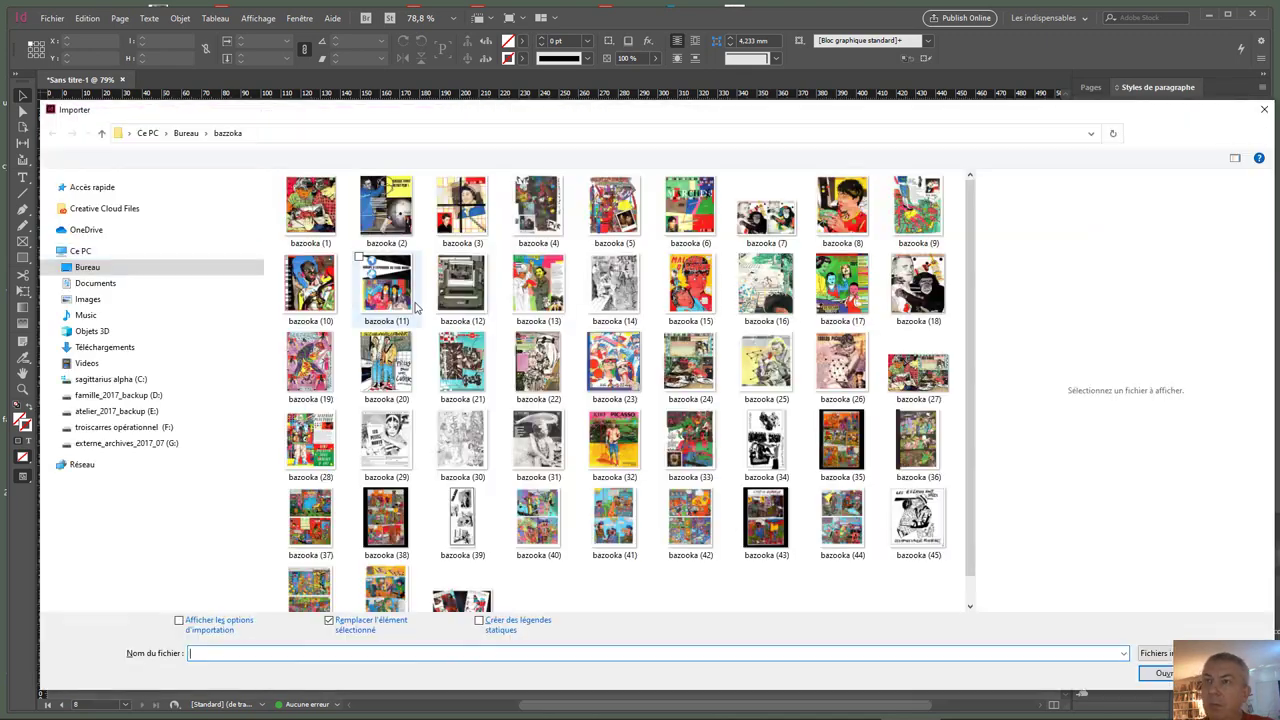
double_click(622, 522)
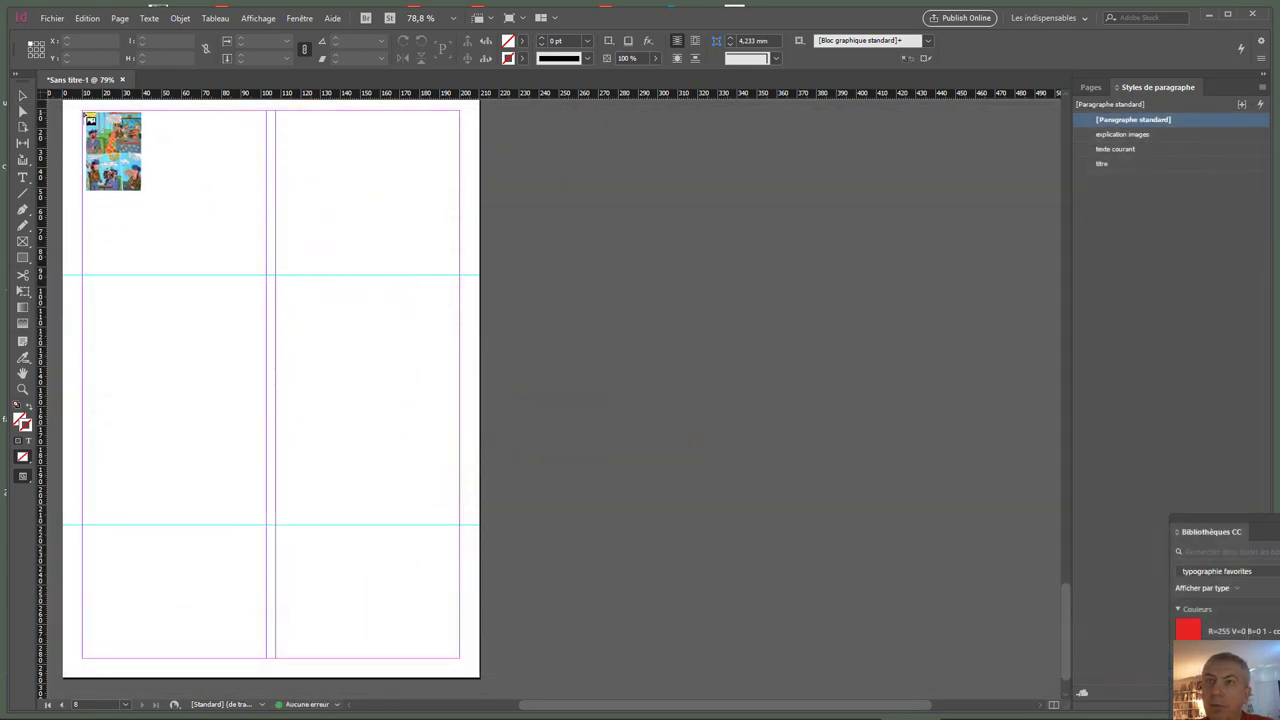
drag(83, 111, 400, 614)
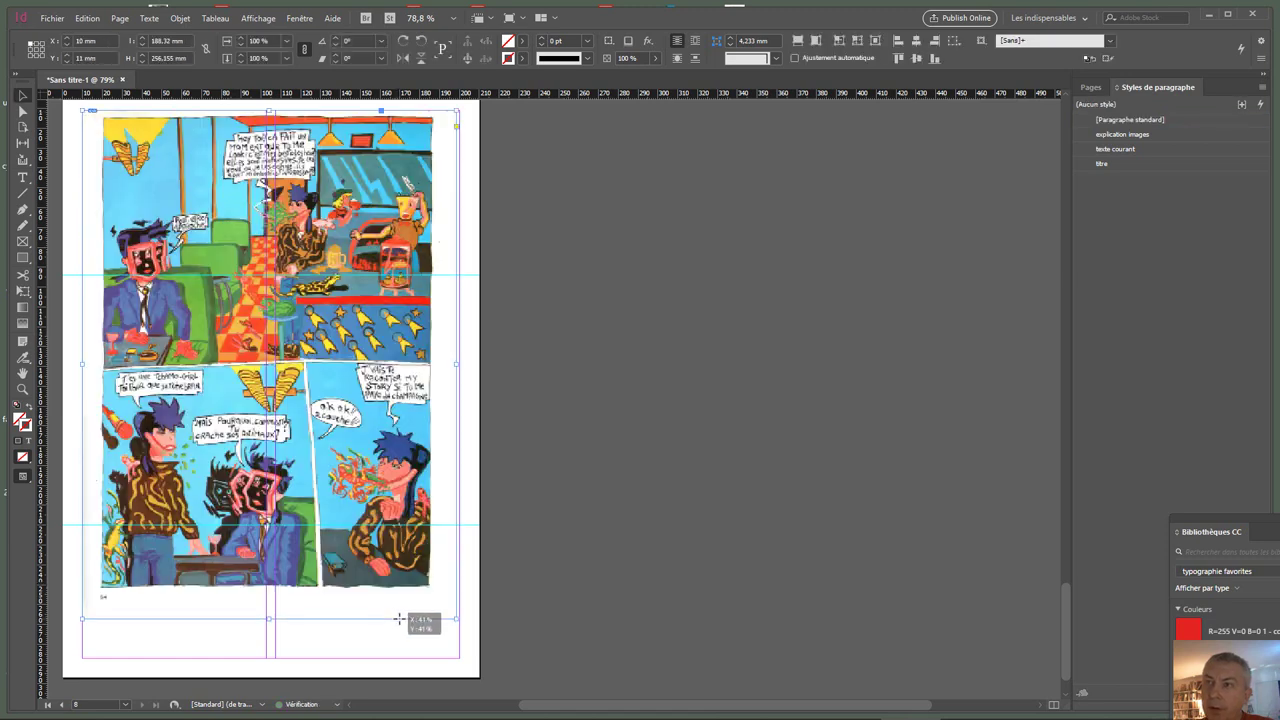
drag(375, 499, 377, 525)
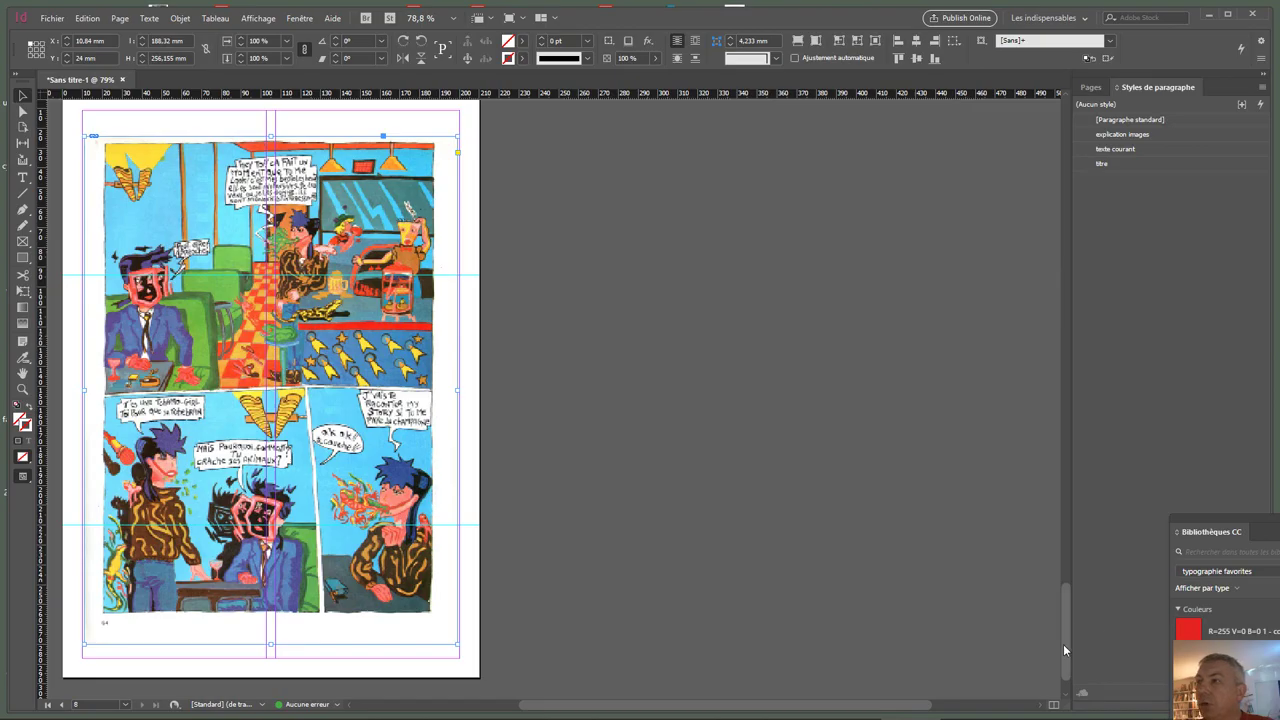
Step: Start exporting the document as Adobe PDF (impression) with the file name testebazooka
drag(1063, 644, 1048, 176)
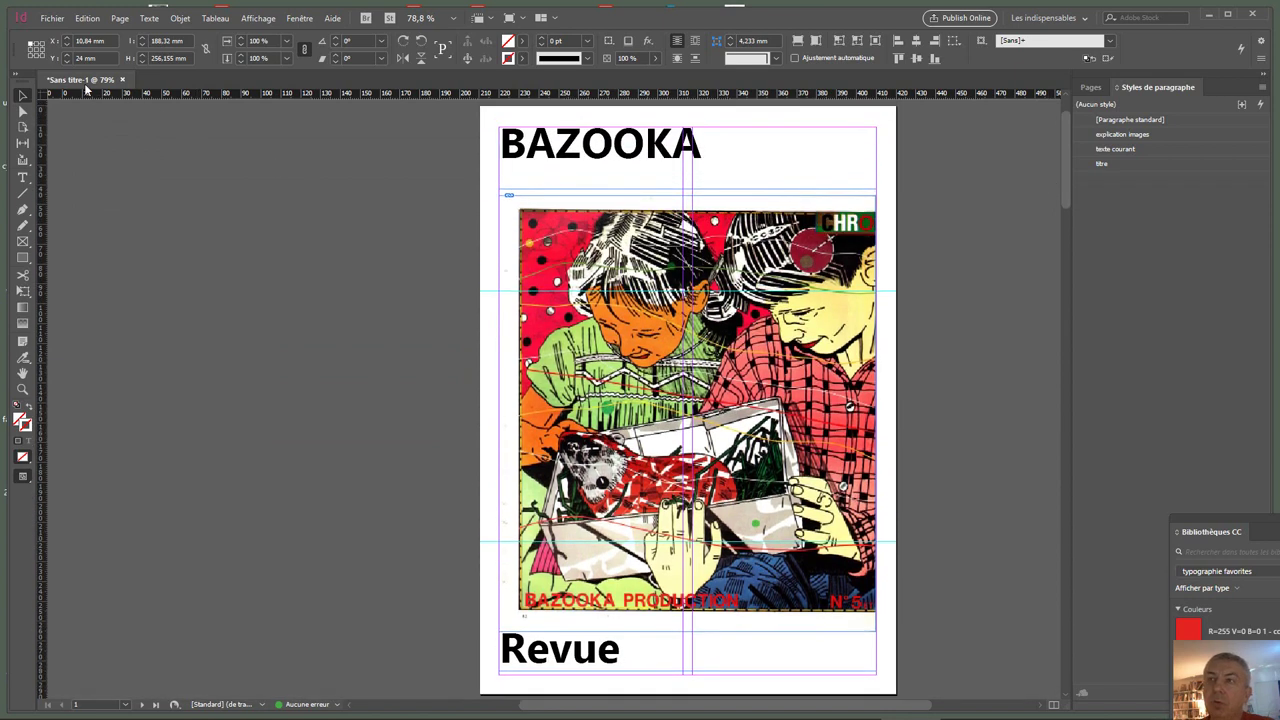
click(52, 18)
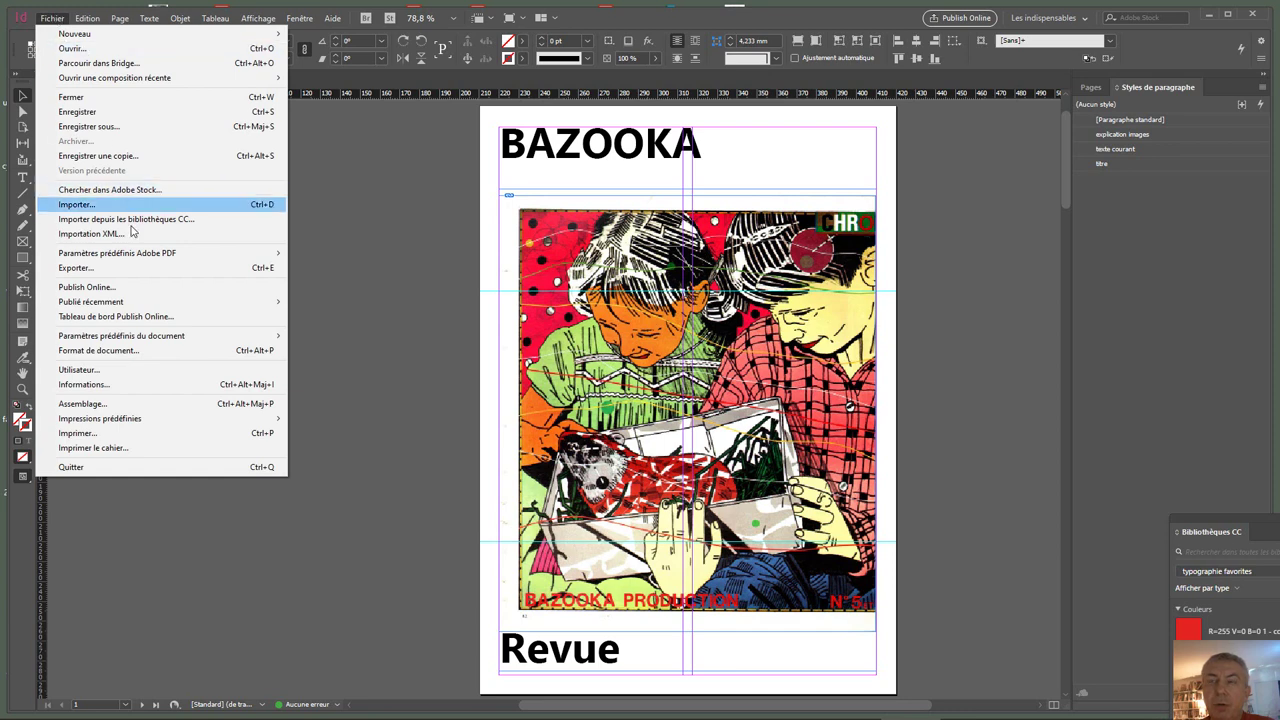
click(138, 272)
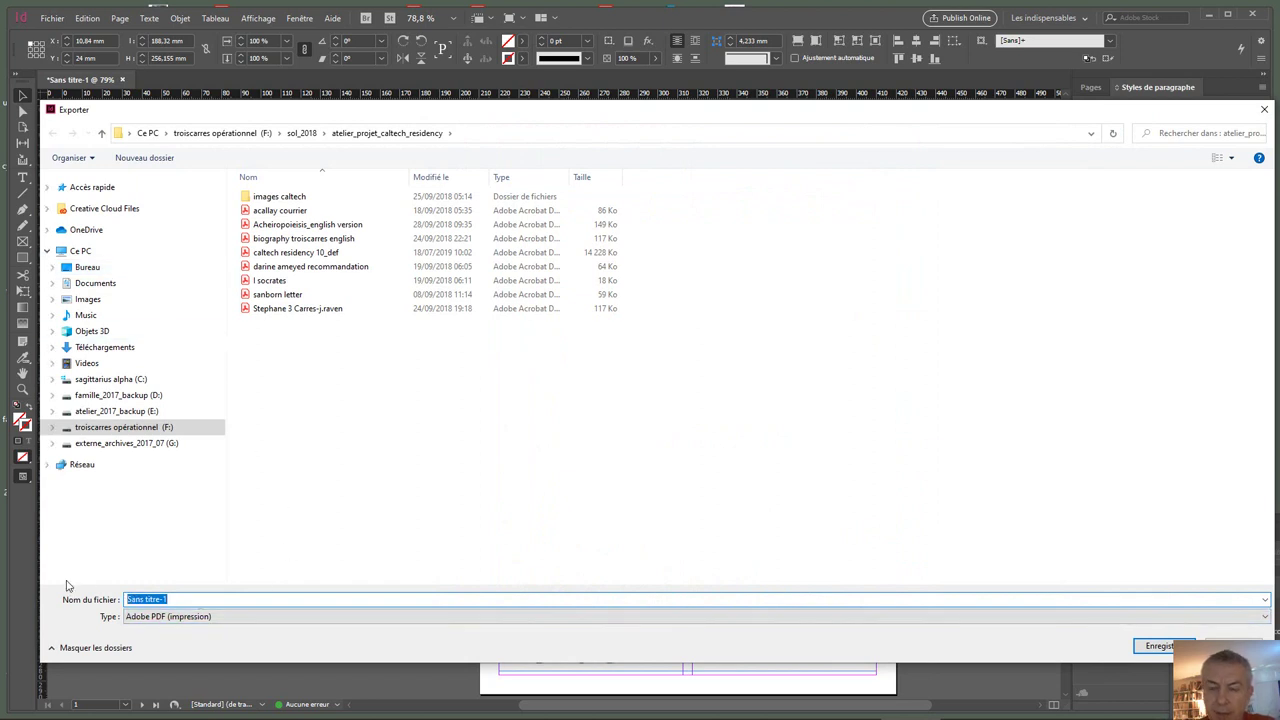
text(testebazooka)
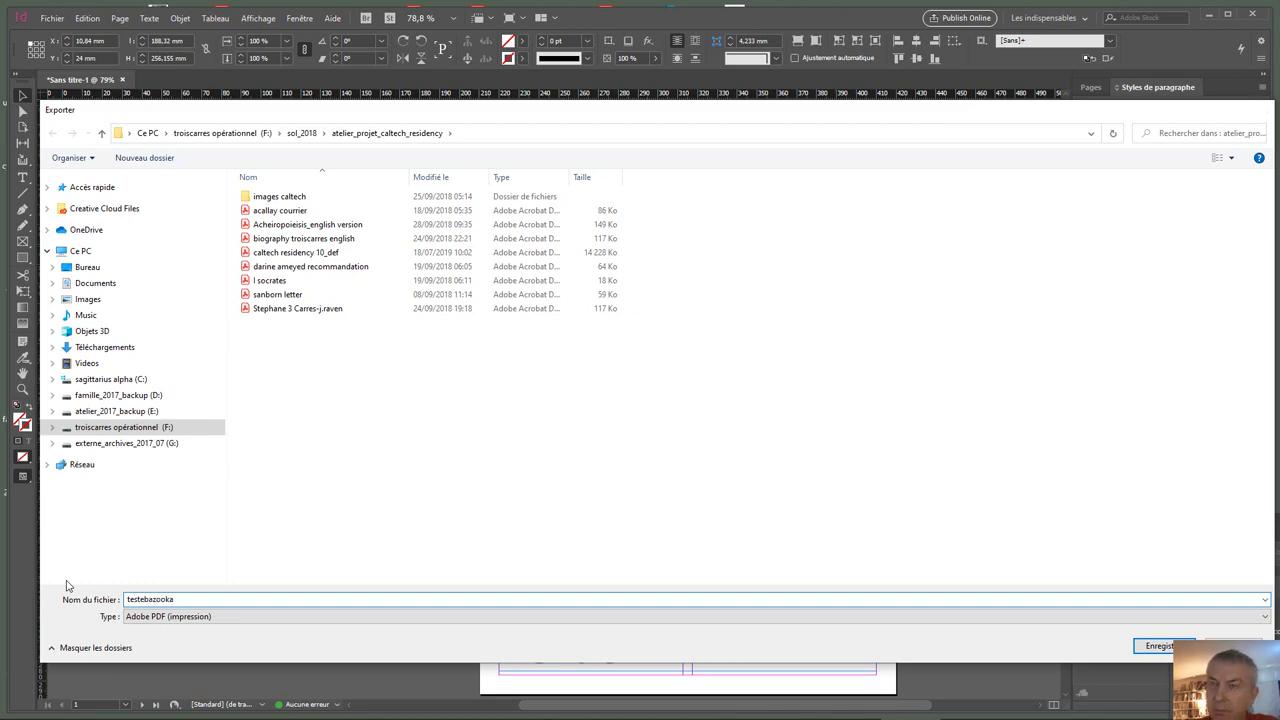
key(Return)
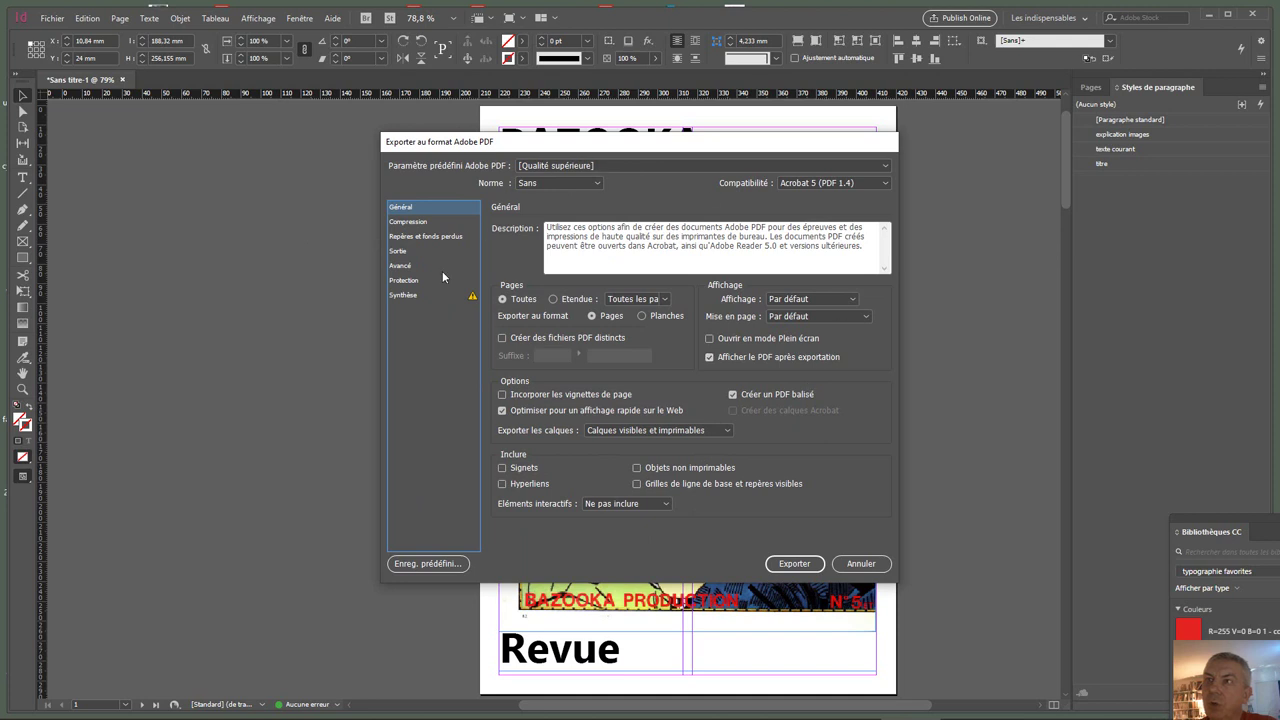
Step: Try the Qualité optimale PDF preset and return to Qualité supérieure
click(592, 166)
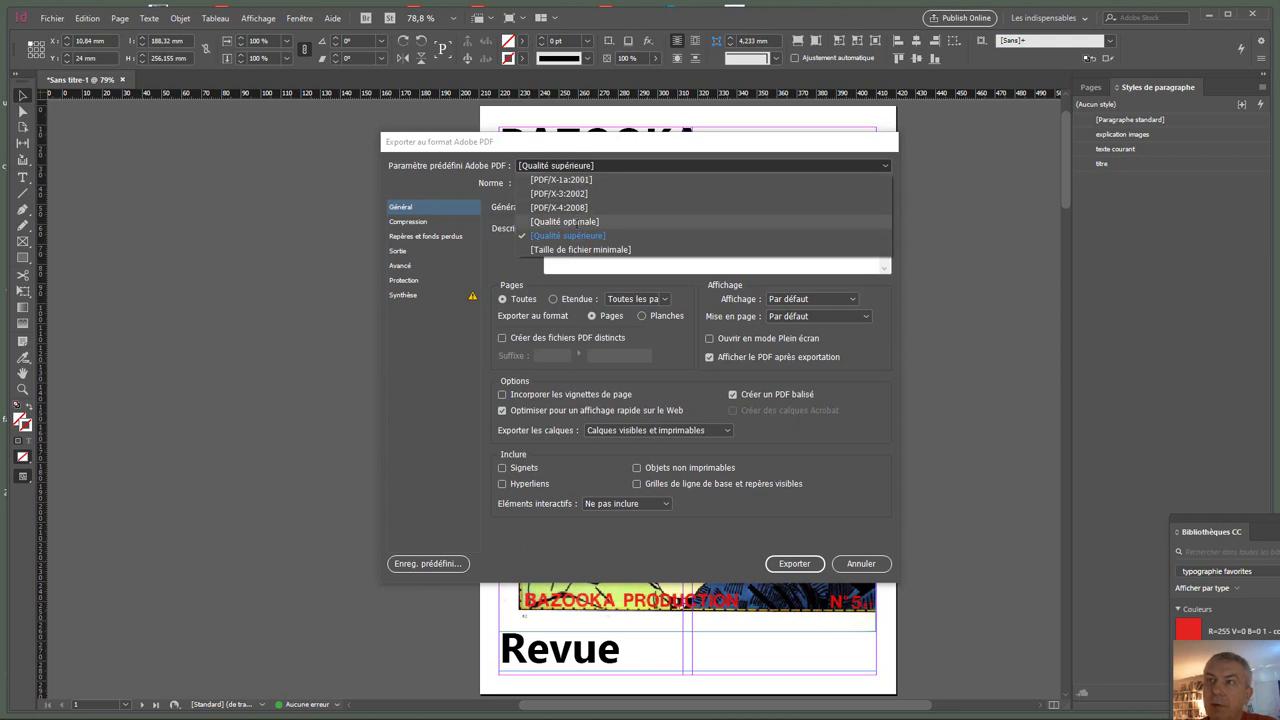
click(580, 222)
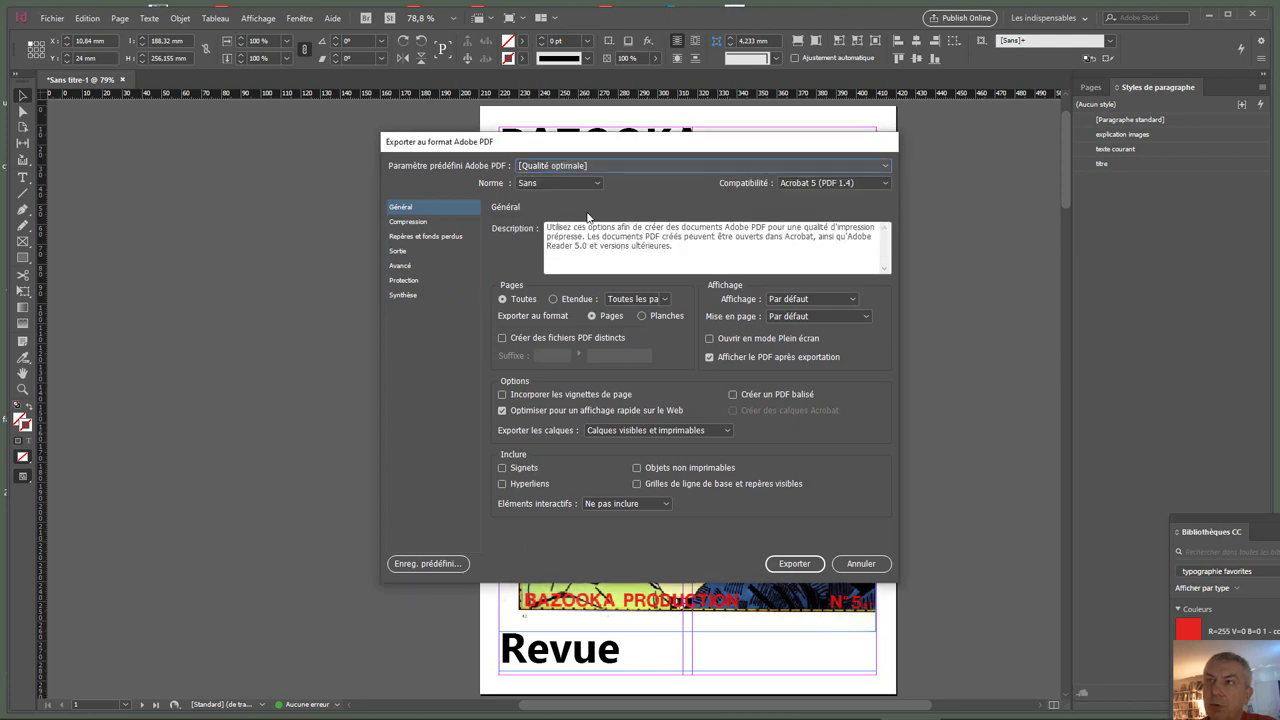
click(622, 165)
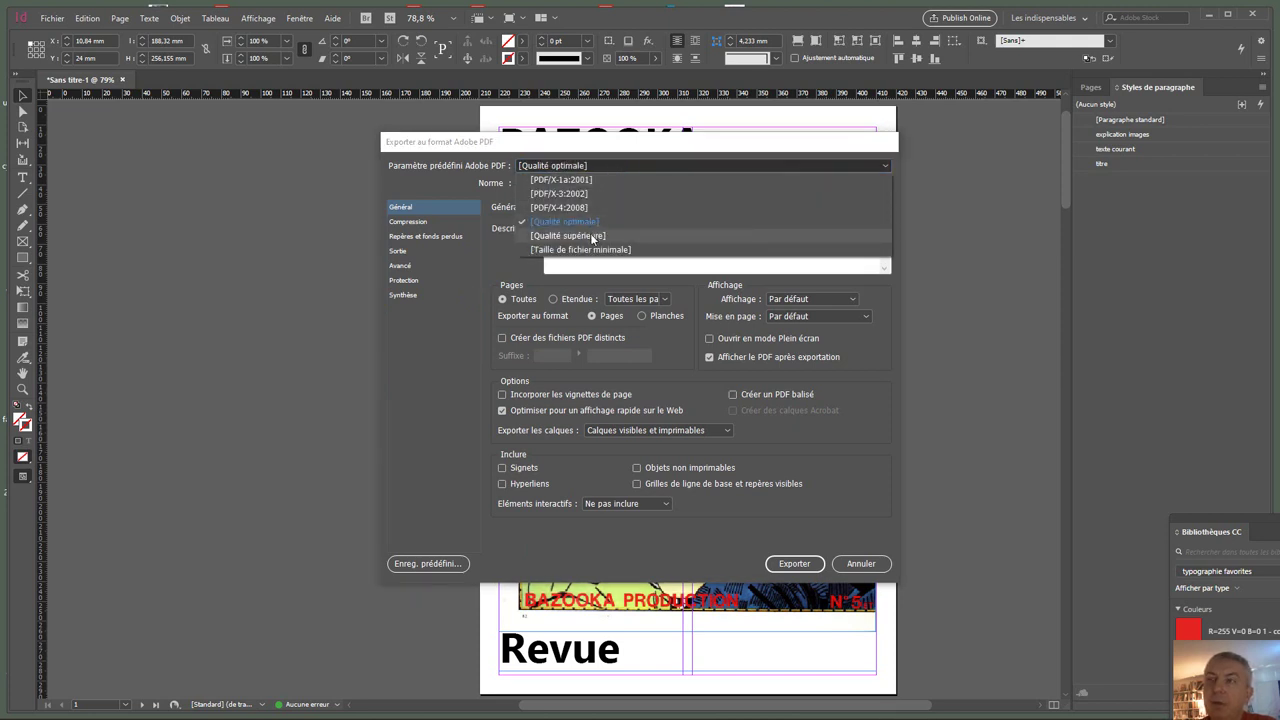
click(593, 236)
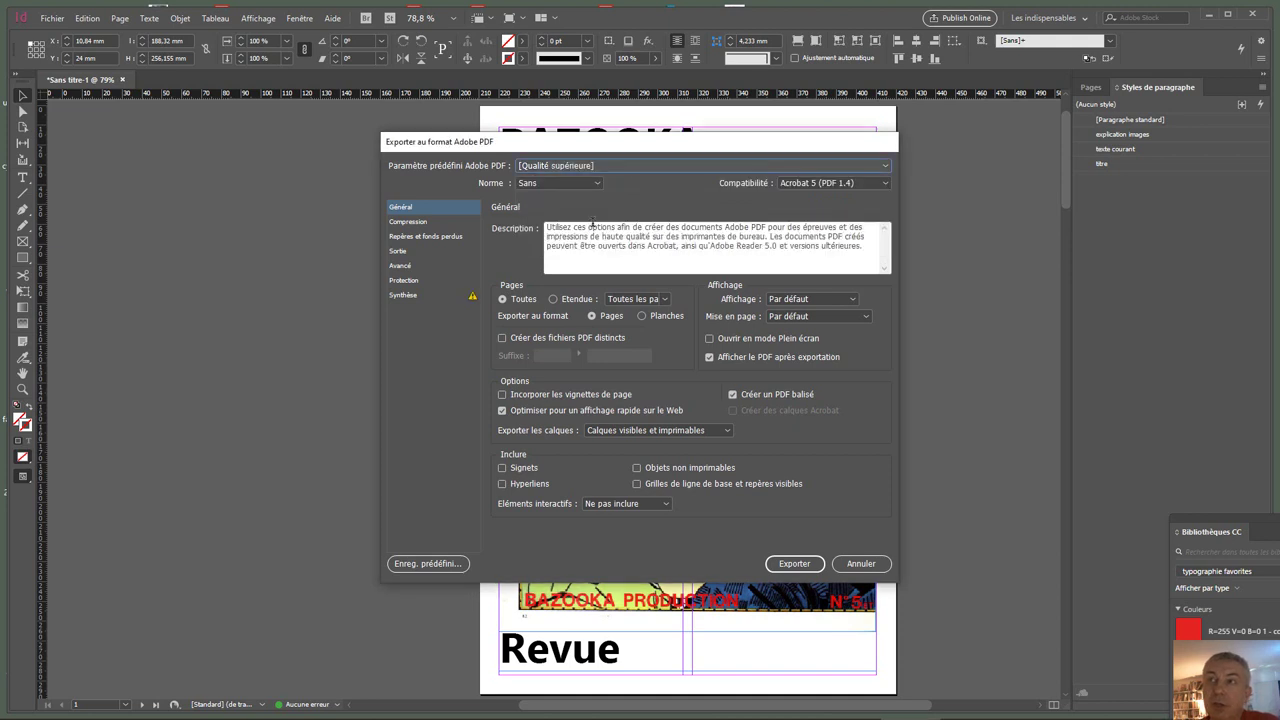
Step: Review the compression settings, include all printer's marks (Tous les repères d'impression) and export the PDF
click(449, 221)
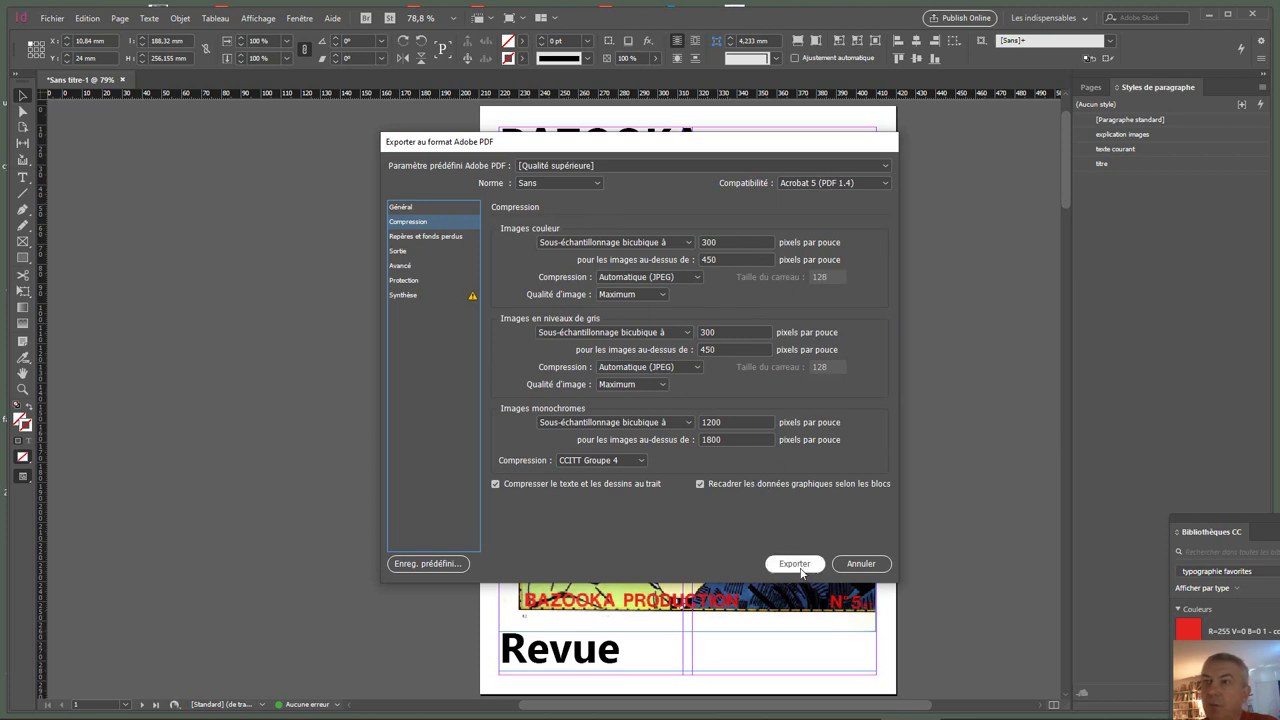
click(427, 237)
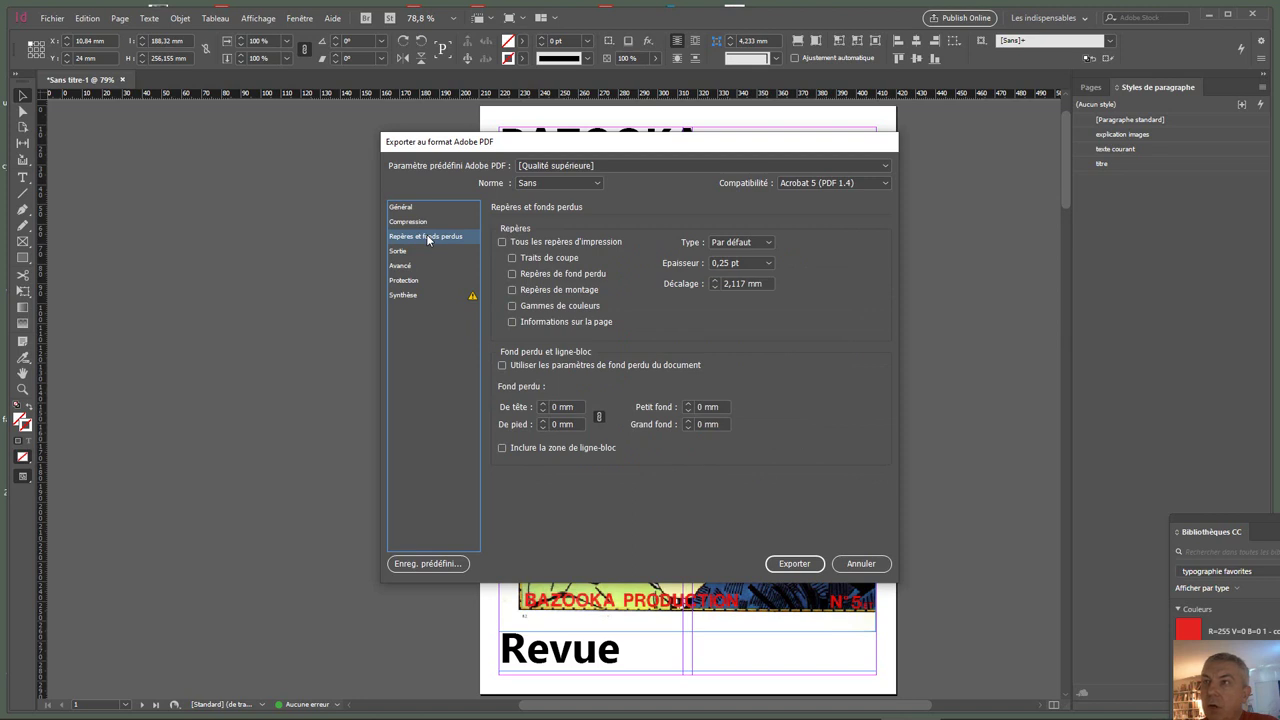
click(502, 243)
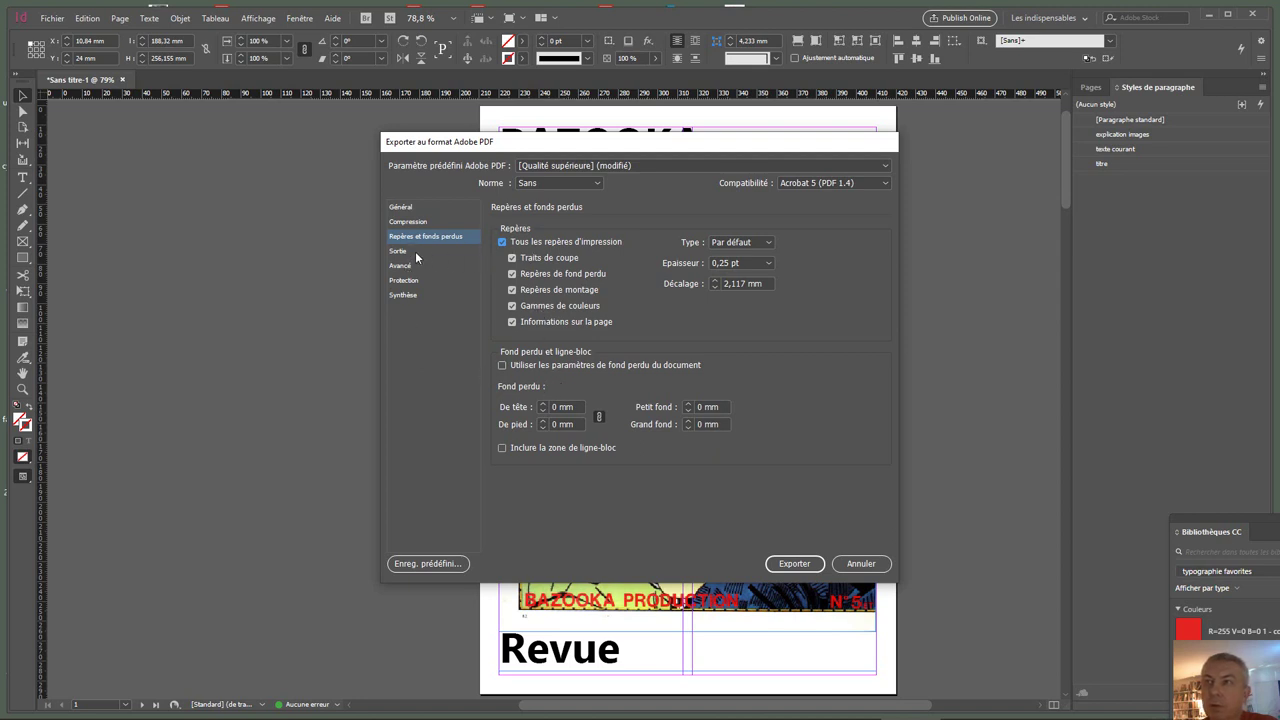
click(792, 564)
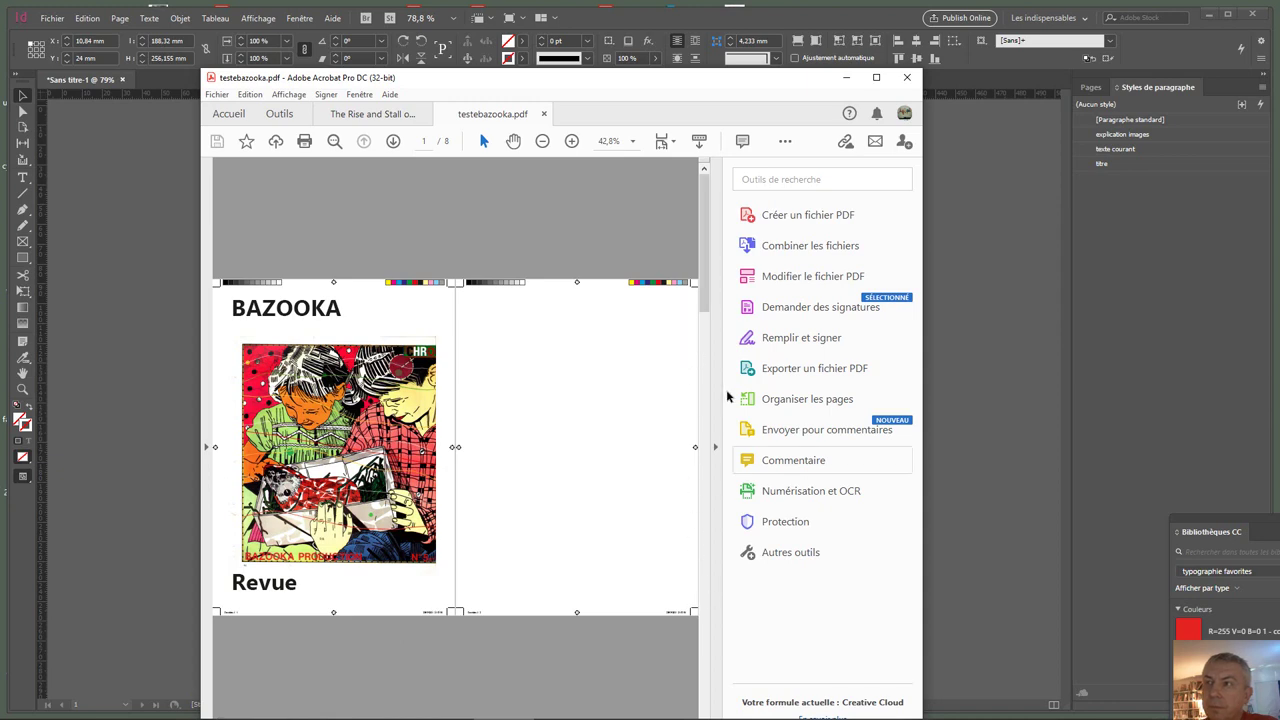
Step: Examine the pages of the exported testebazooka.pdf in Adobe Acrobat
click(706, 287)
drag(706, 287, 688, 215)
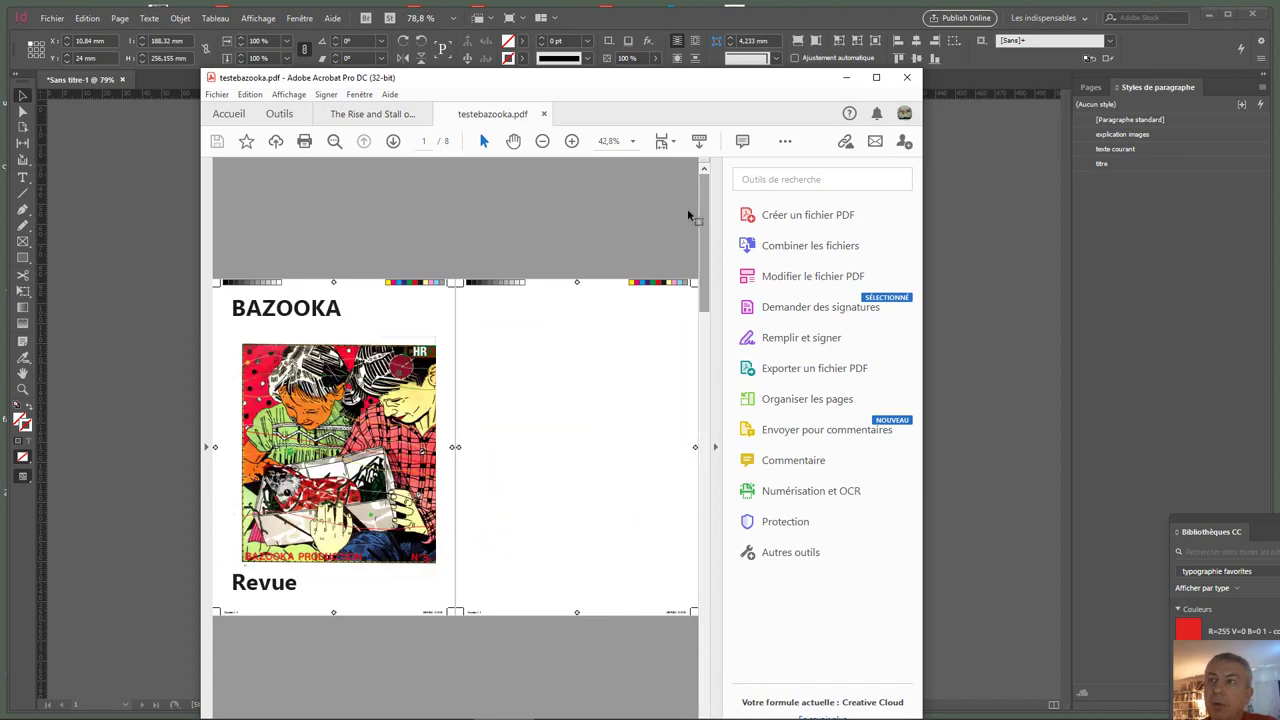
Step: Maximize the PDF window and look through the magazine's pages before returning to the cover
click(876, 77)
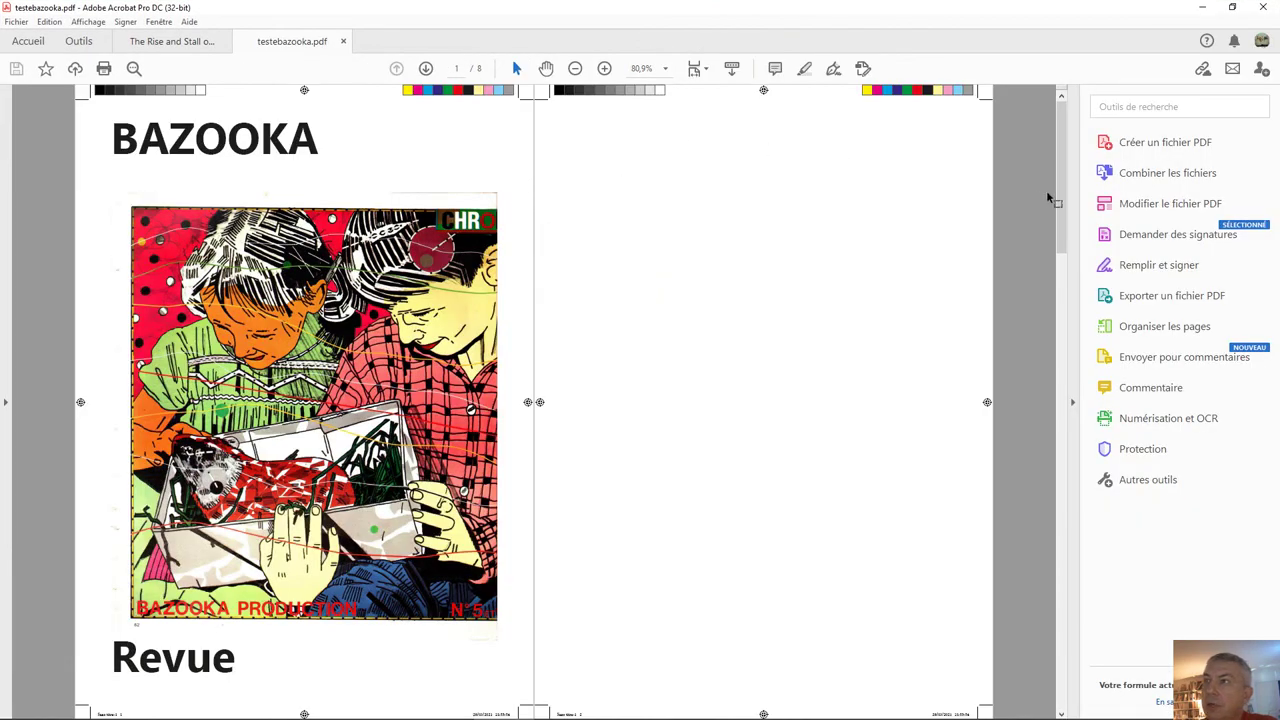
drag(1062, 162, 1062, 276)
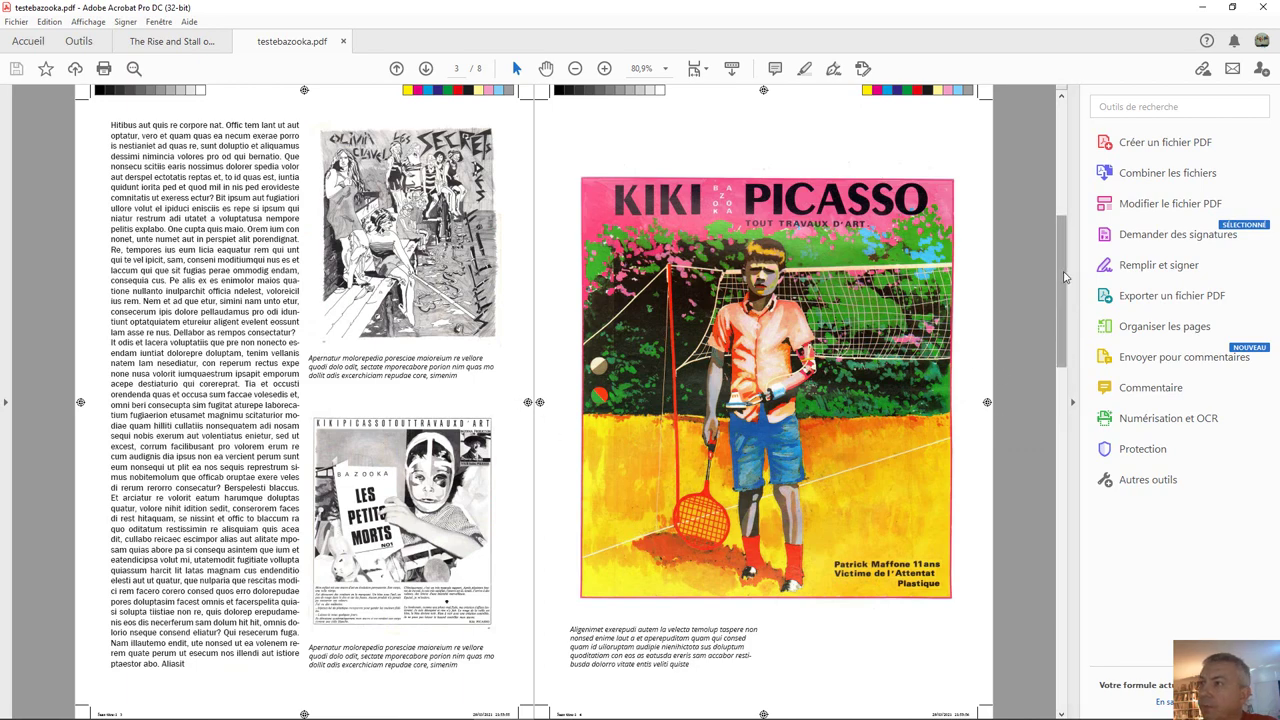
drag(1062, 319, 1075, 150)
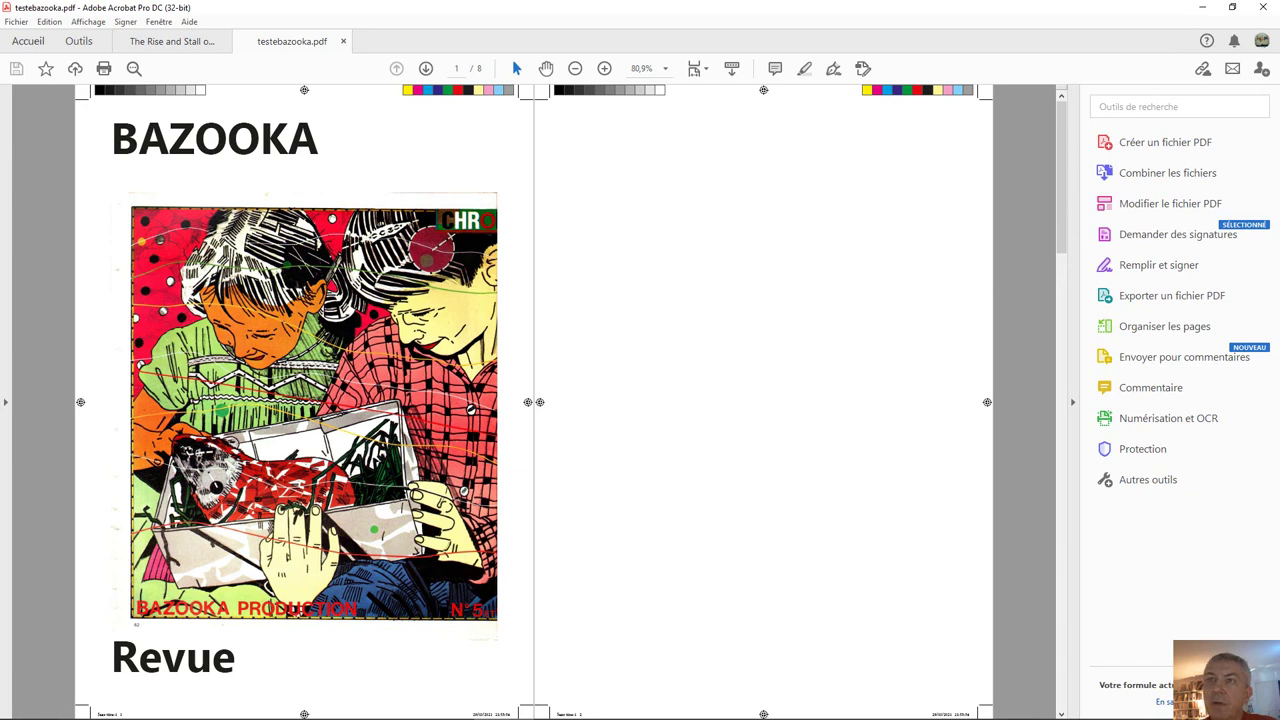
click(17, 23)
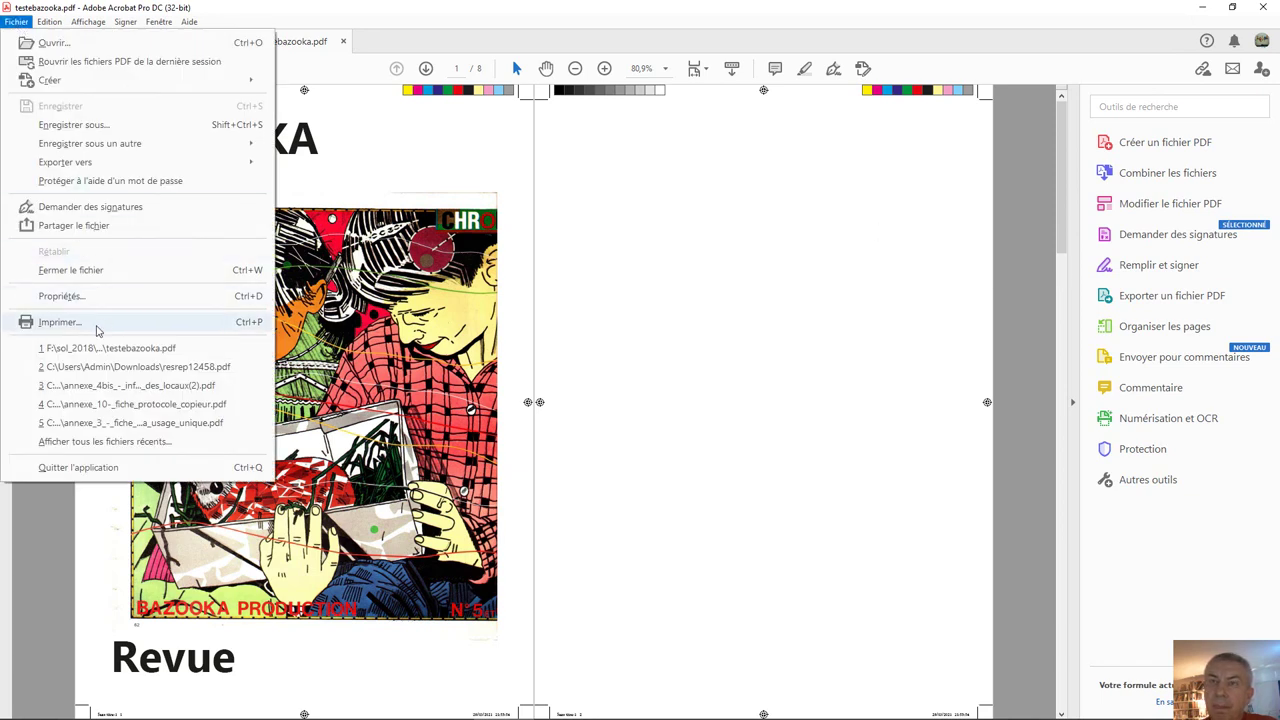
click(1018, 202)
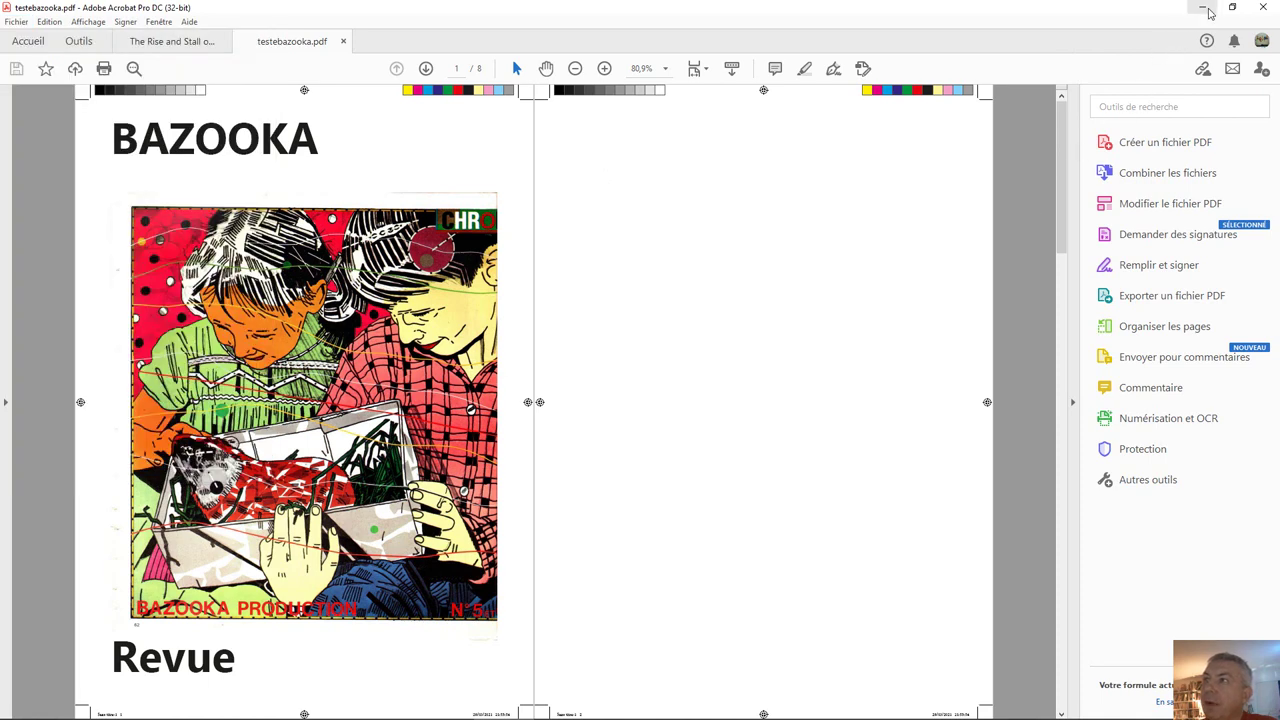
Step: Print the PDF on the HP OfficeJet Pro 8020 series as a booklet (Livret) with both sides printed (Recto verso)
click(17, 22)
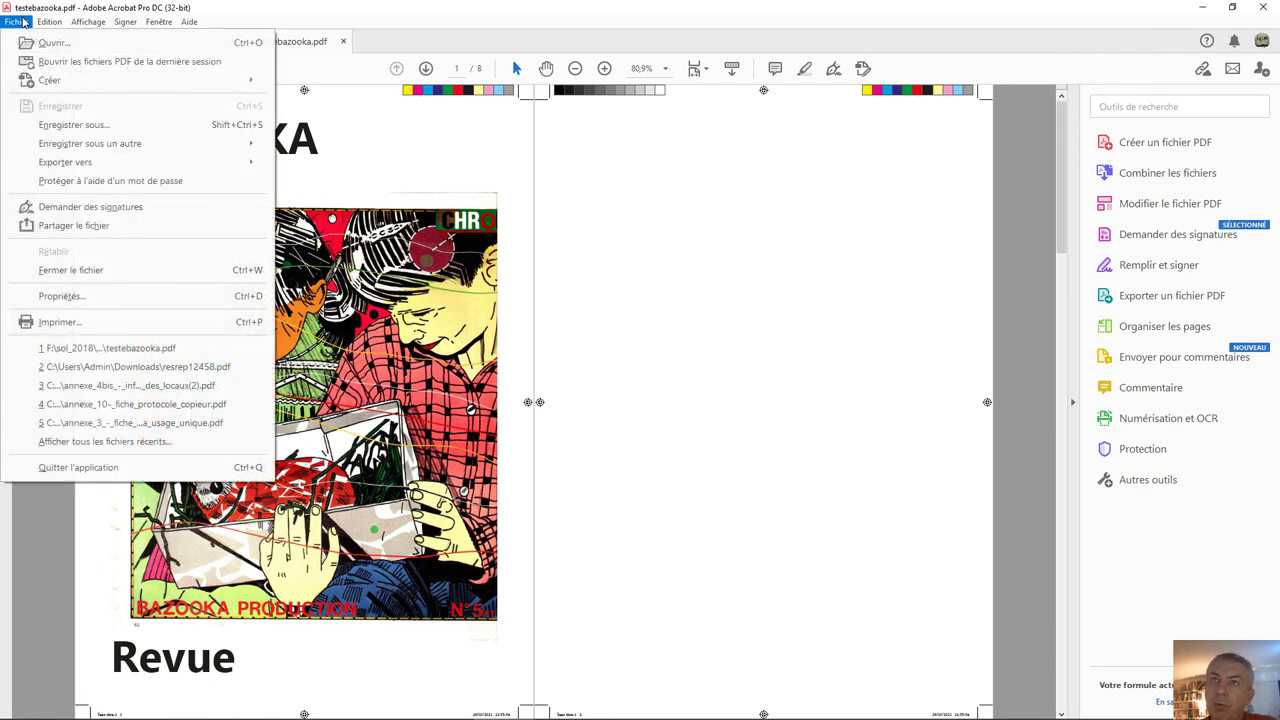
click(68, 323)
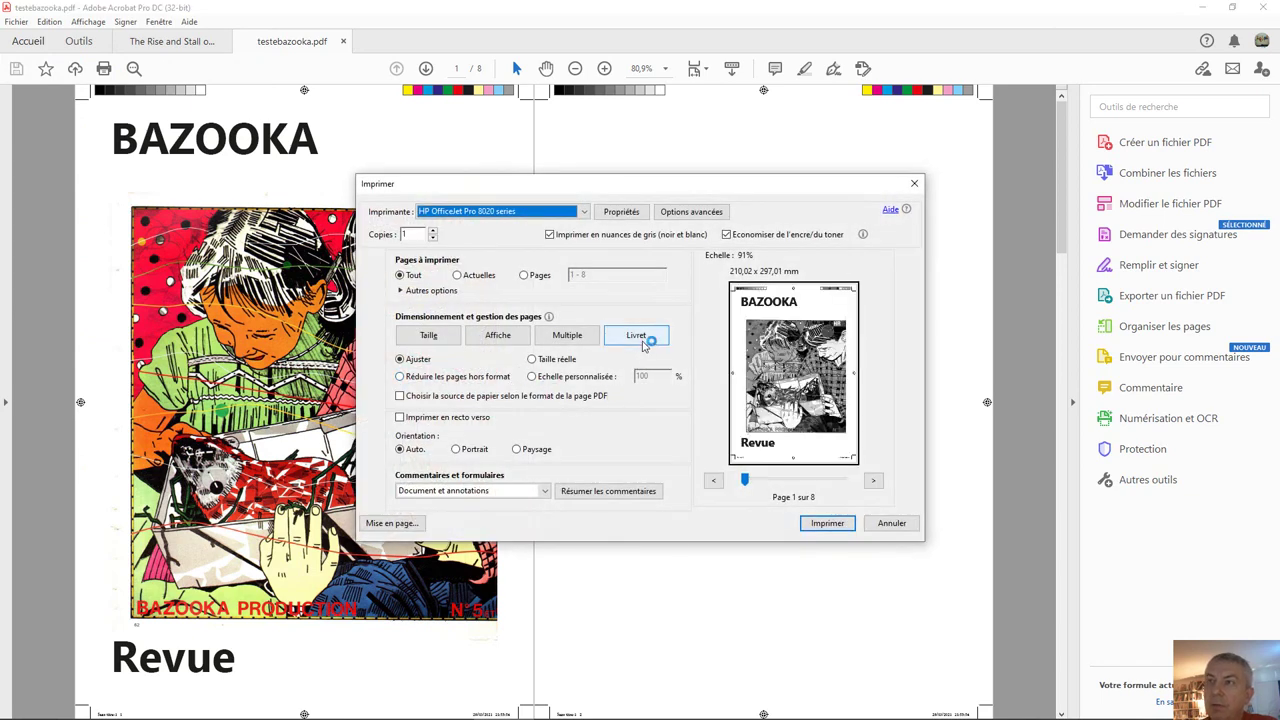
click(644, 338)
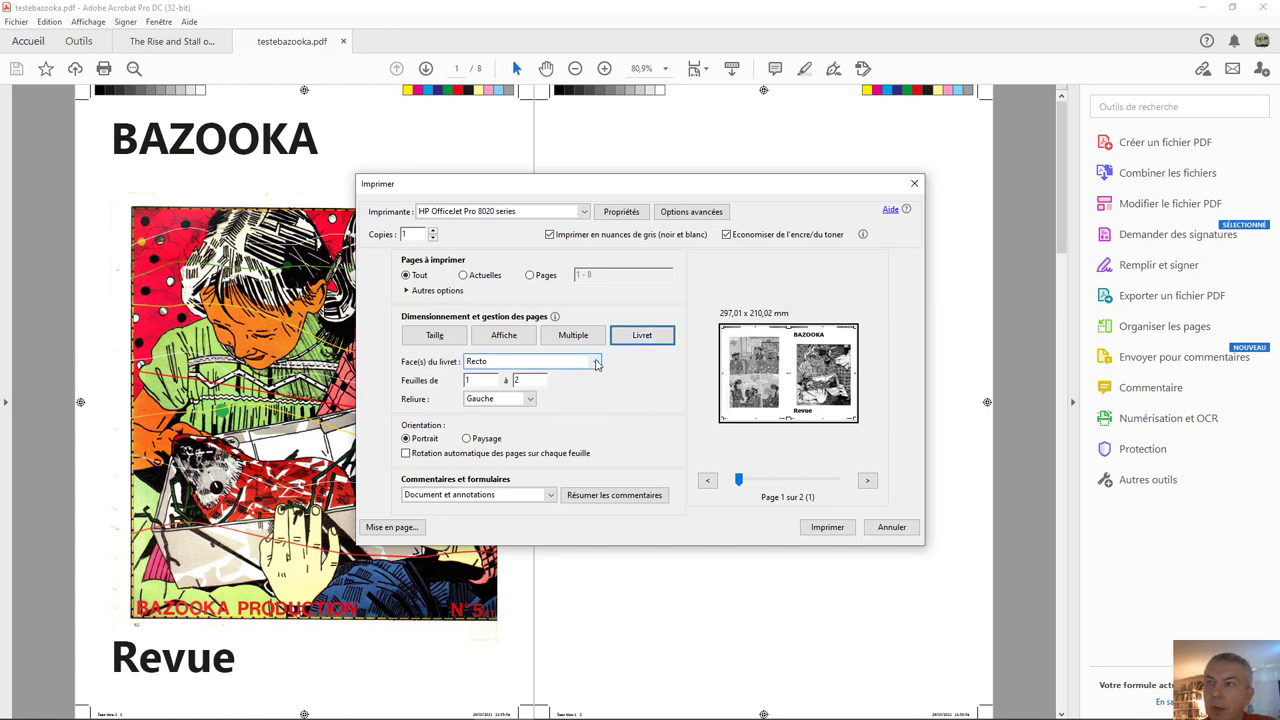
click(558, 362)
click(560, 377)
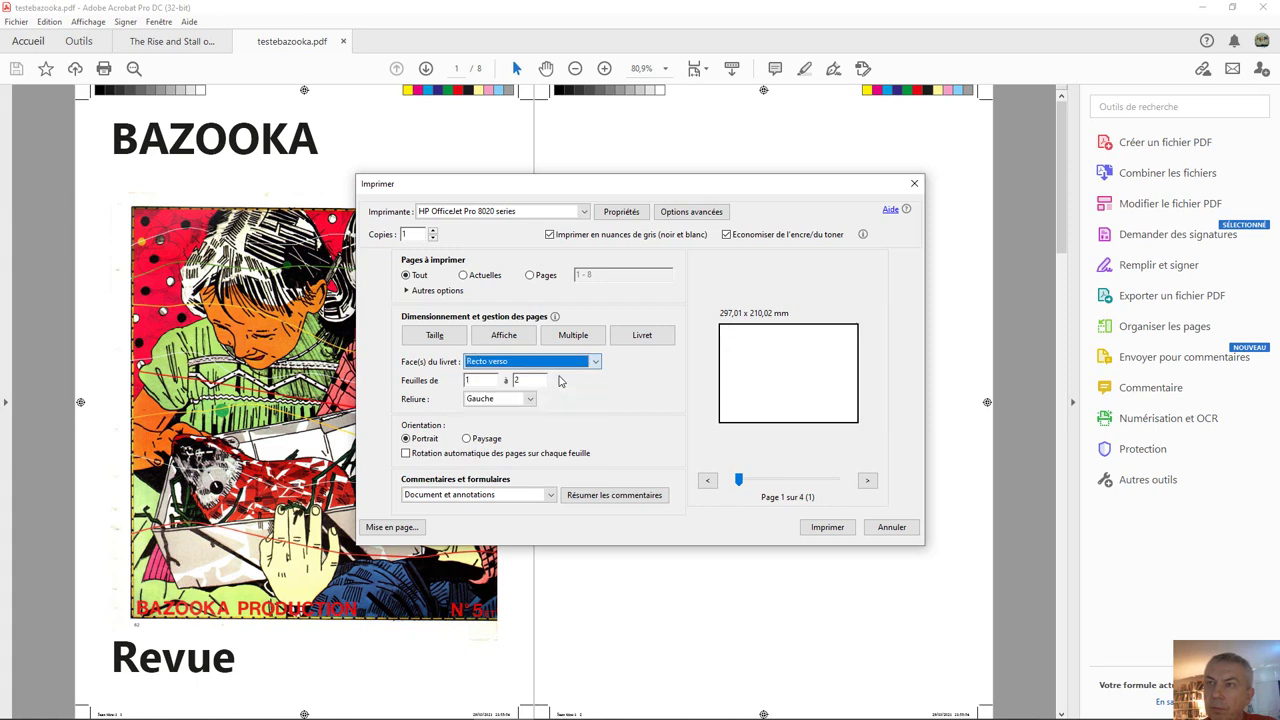
click(828, 527)
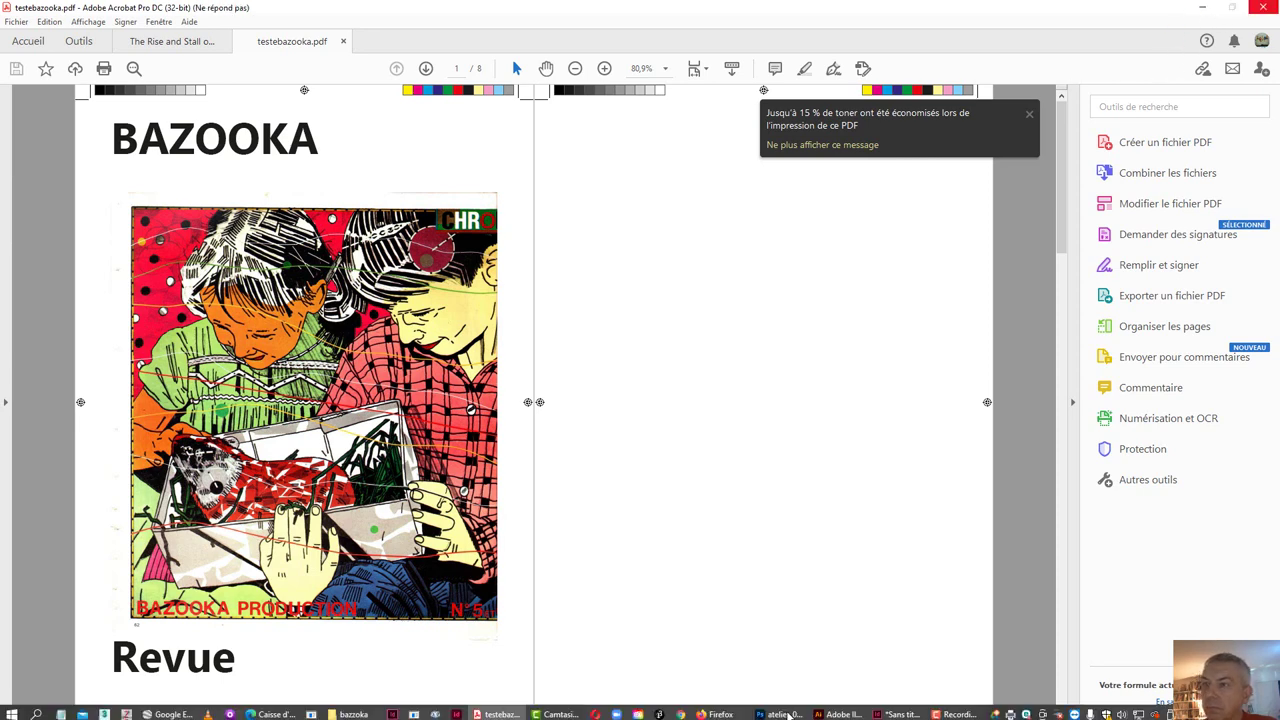
Step: Switch to InDesign and start printing the magazine as a booklet (Imprimer le cahier), showing the preview of its spreads
click(787, 710)
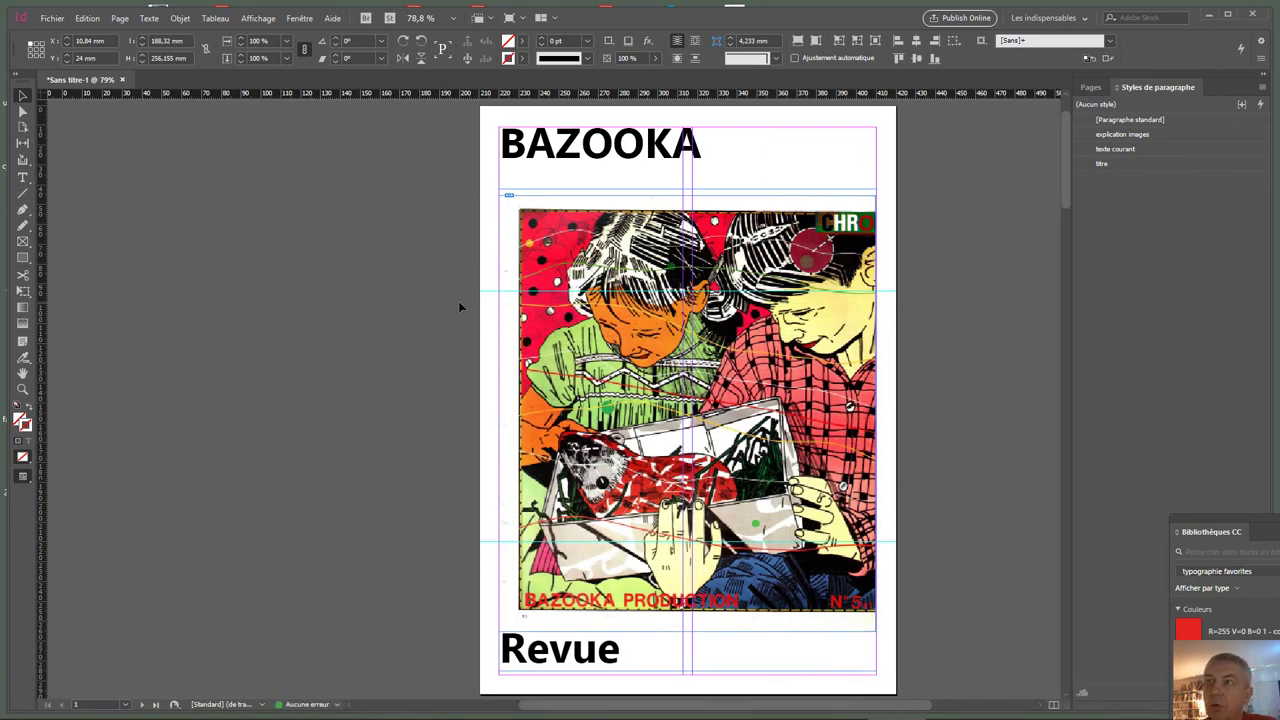
click(63, 20)
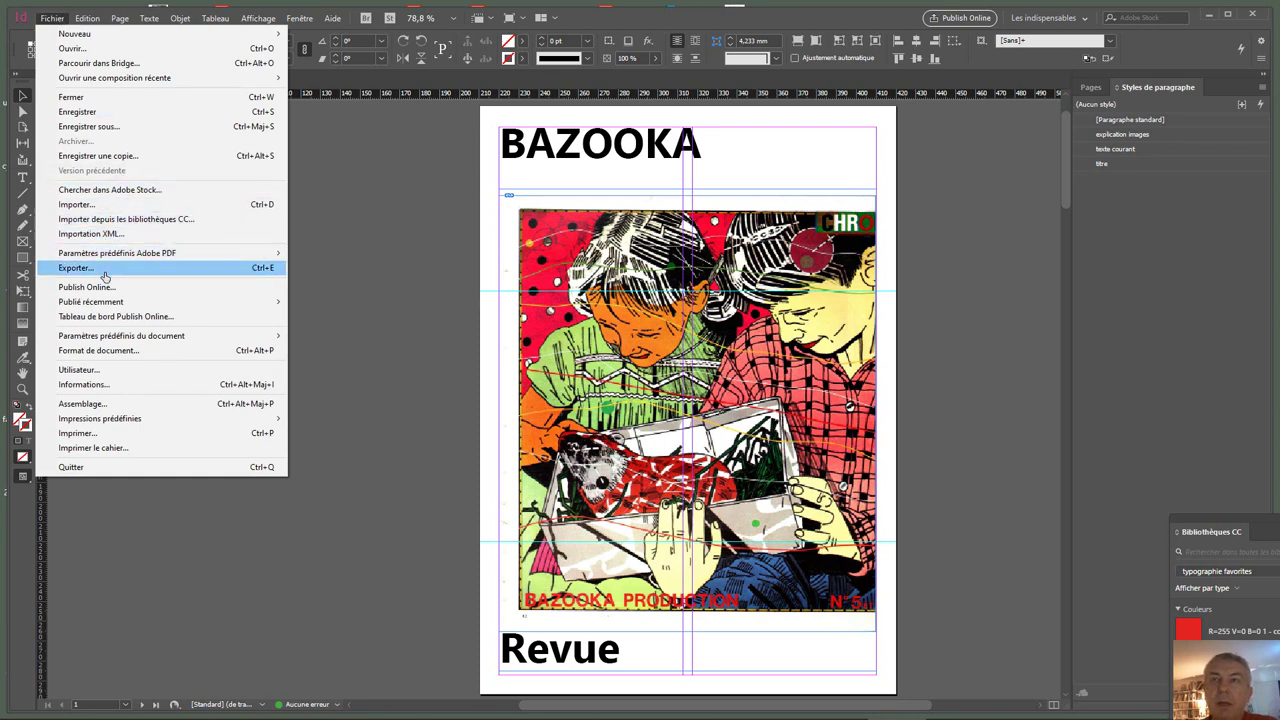
click(145, 450)
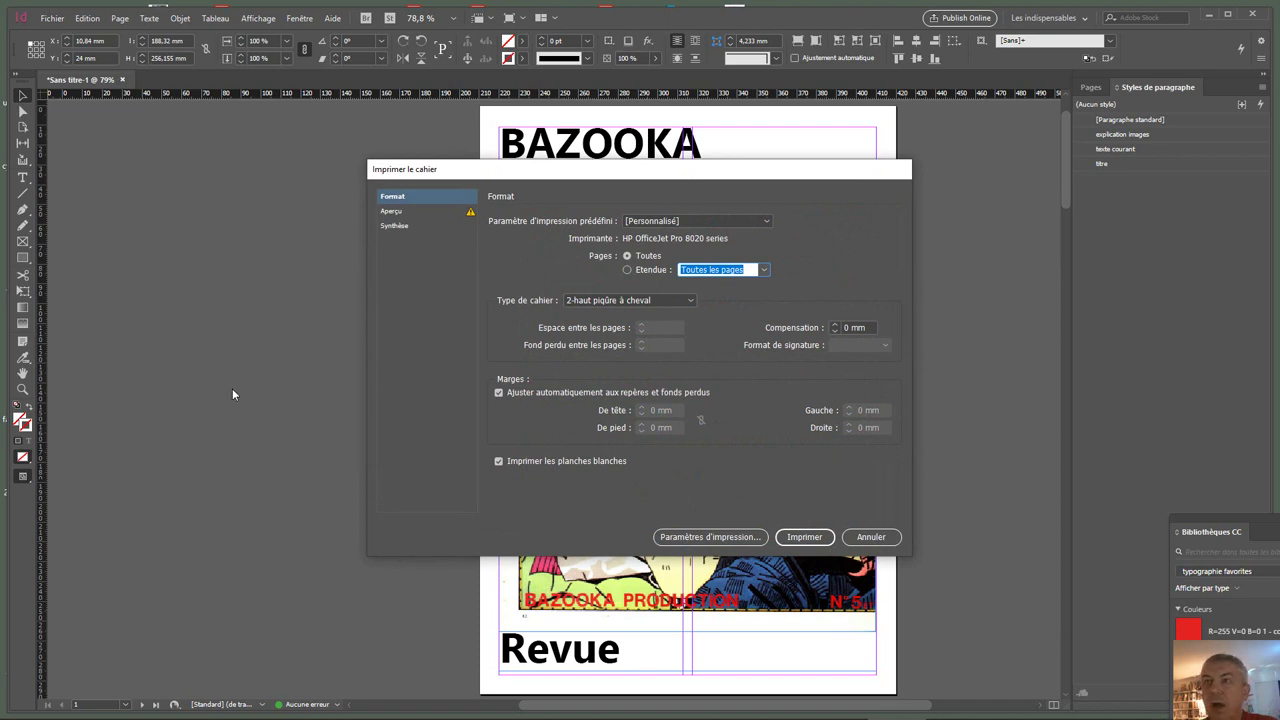
click(392, 211)
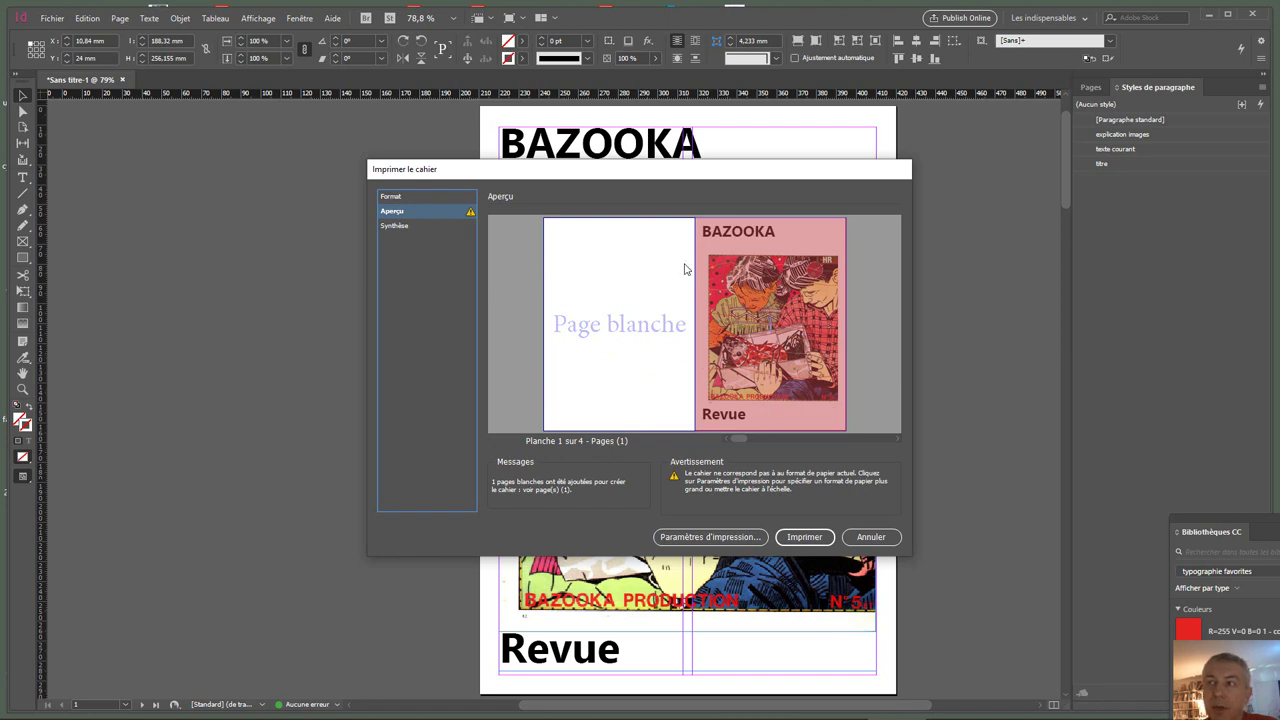
Step: Try setting the printer's two-sided printing to Retourner sur les bord courts, review the paper format settings and cancel the print settings
click(716, 537)
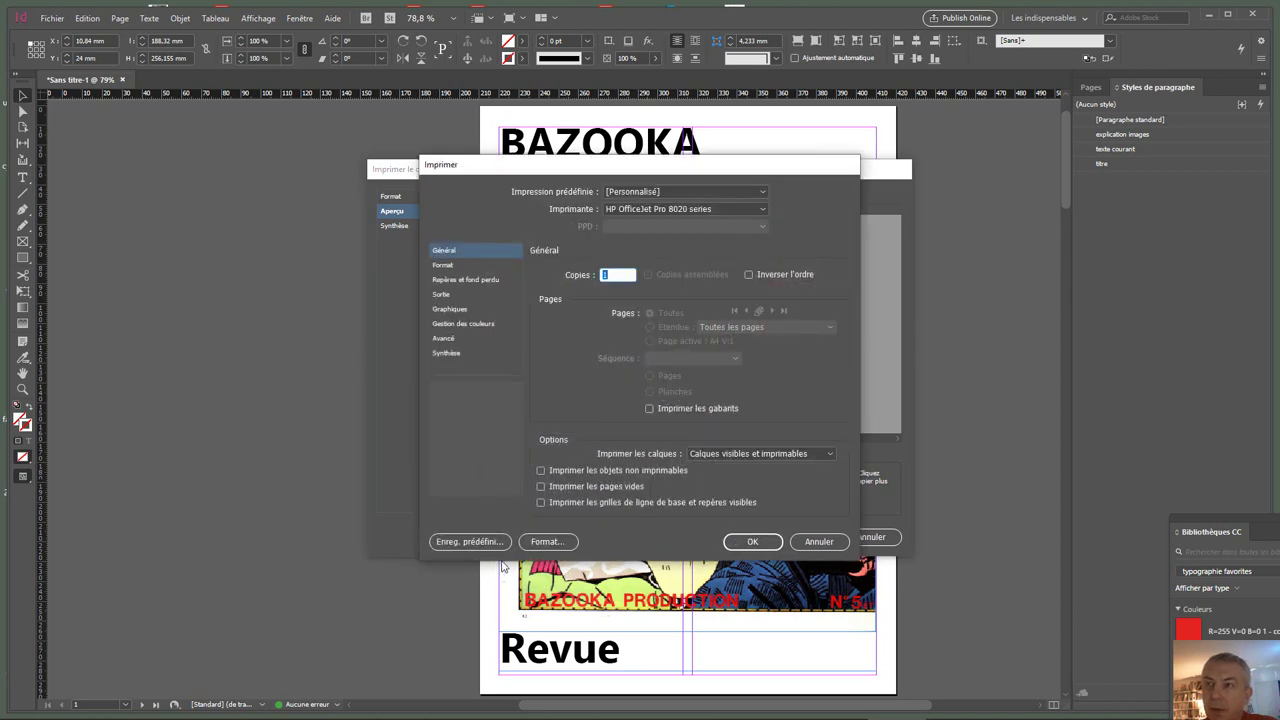
click(546, 541)
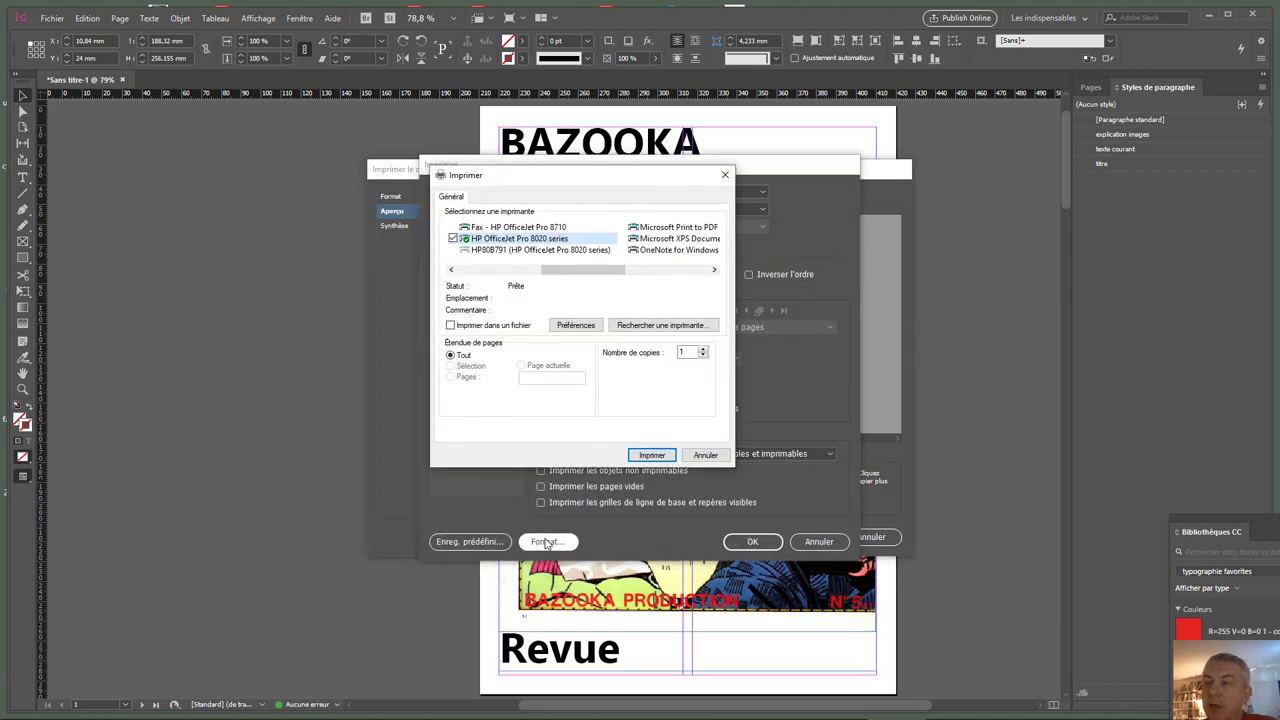
click(584, 327)
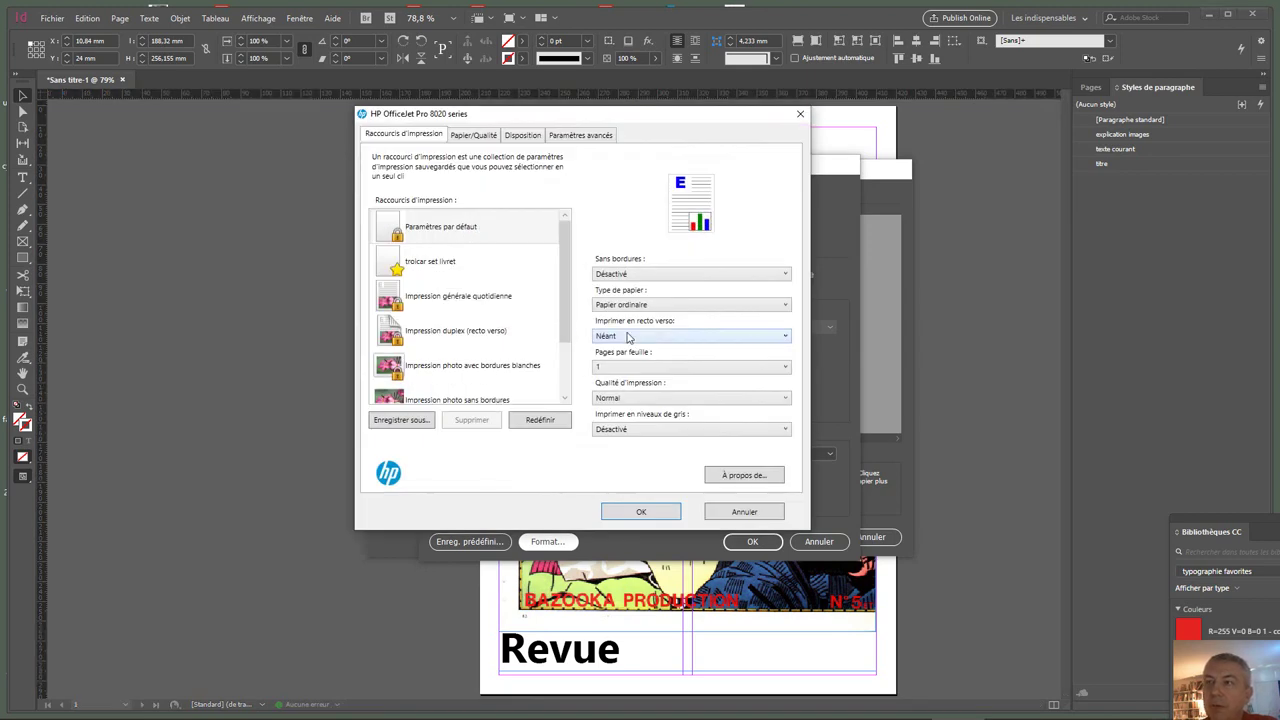
click(628, 337)
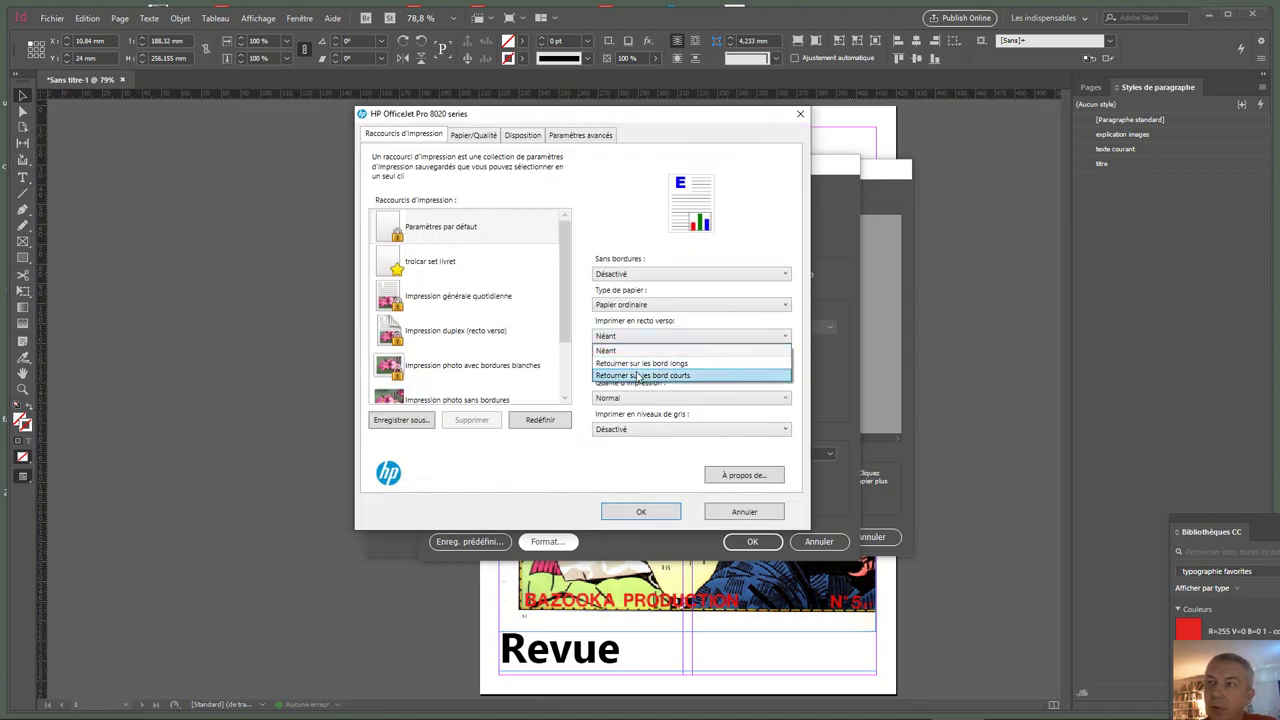
click(638, 376)
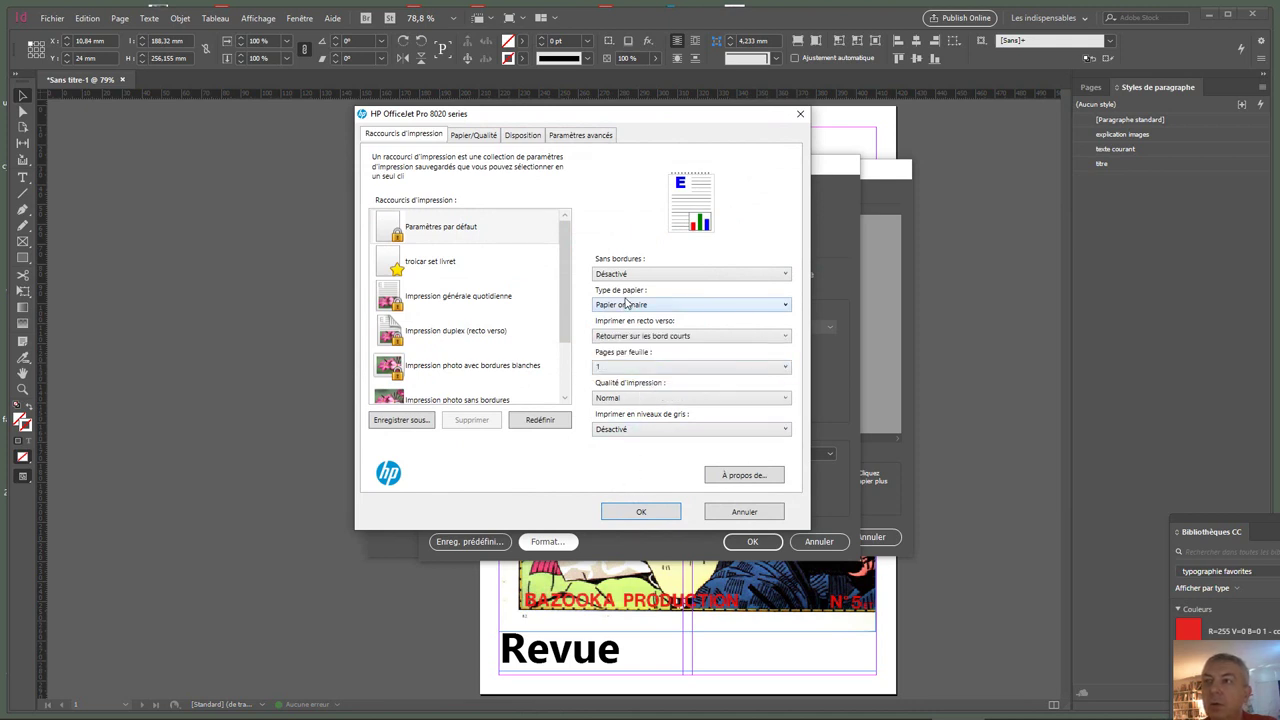
click(641, 513)
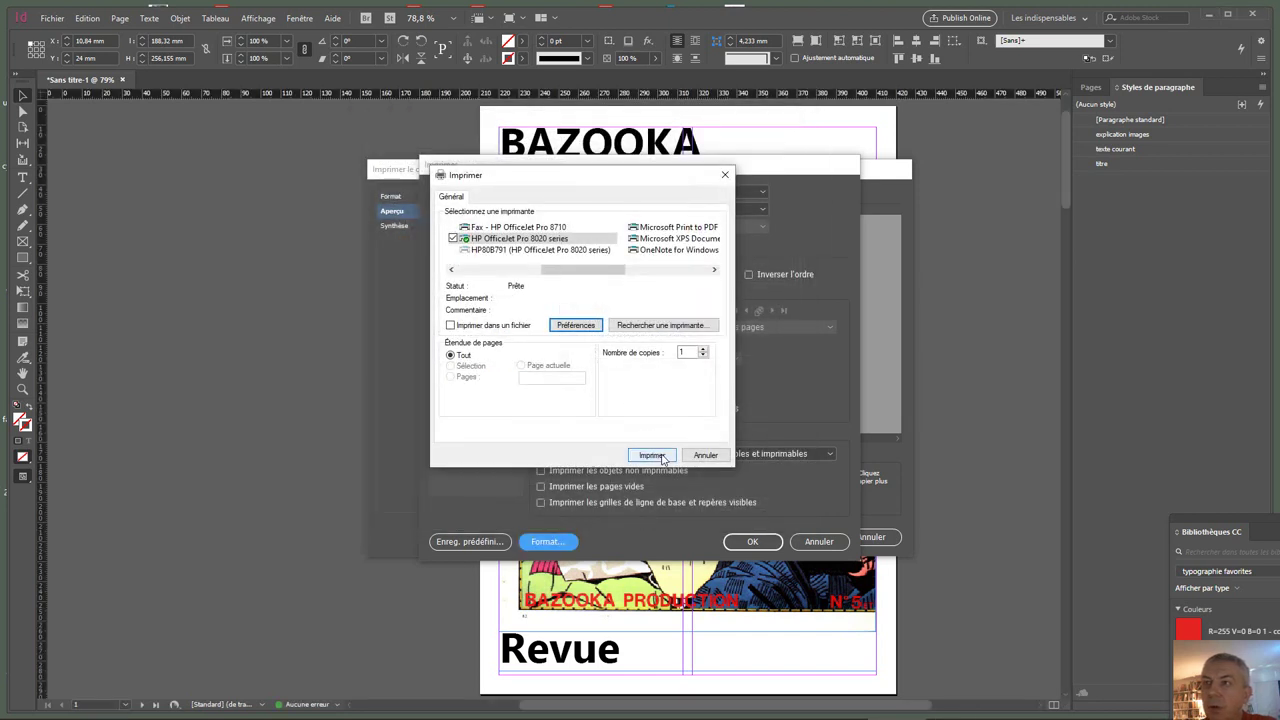
click(651, 455)
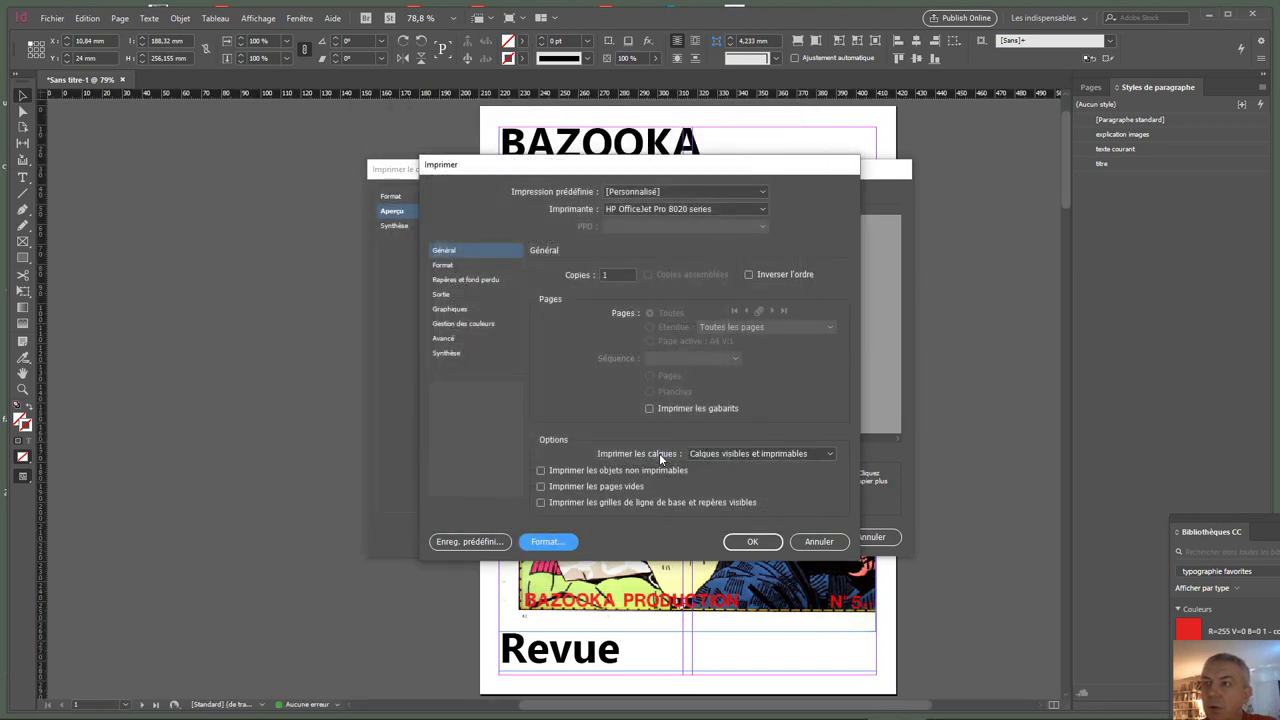
click(445, 266)
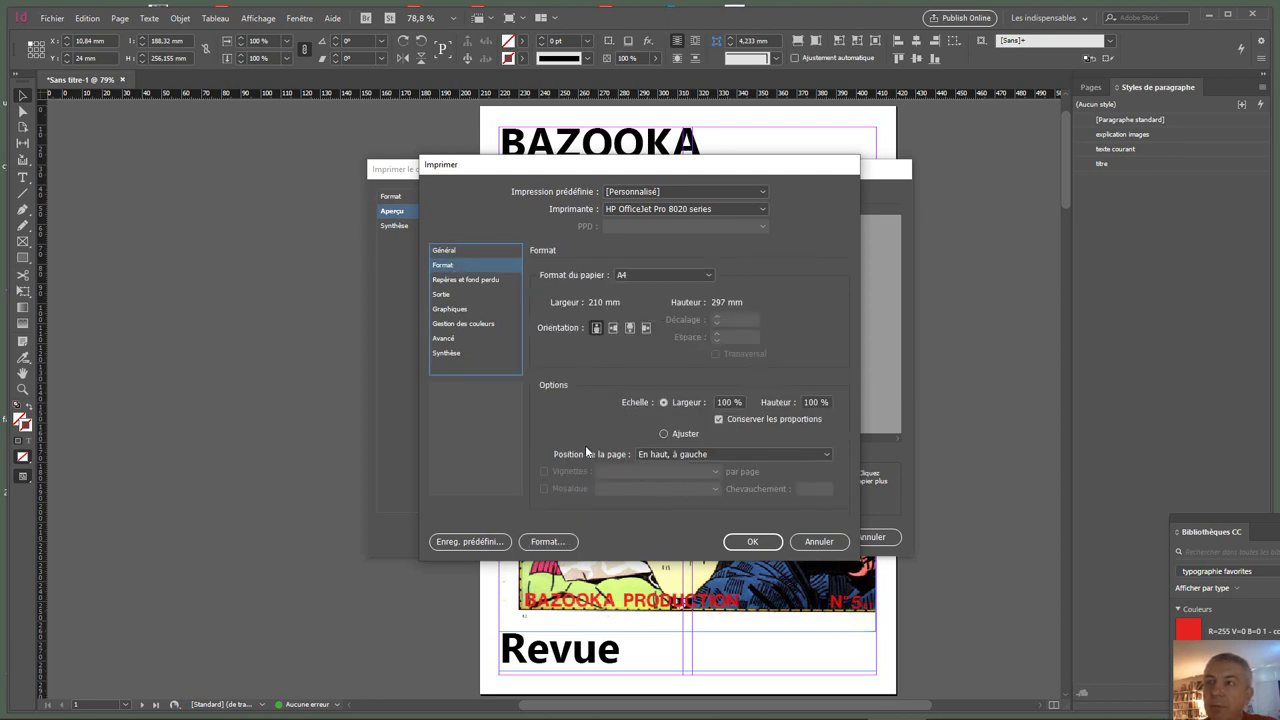
click(829, 541)
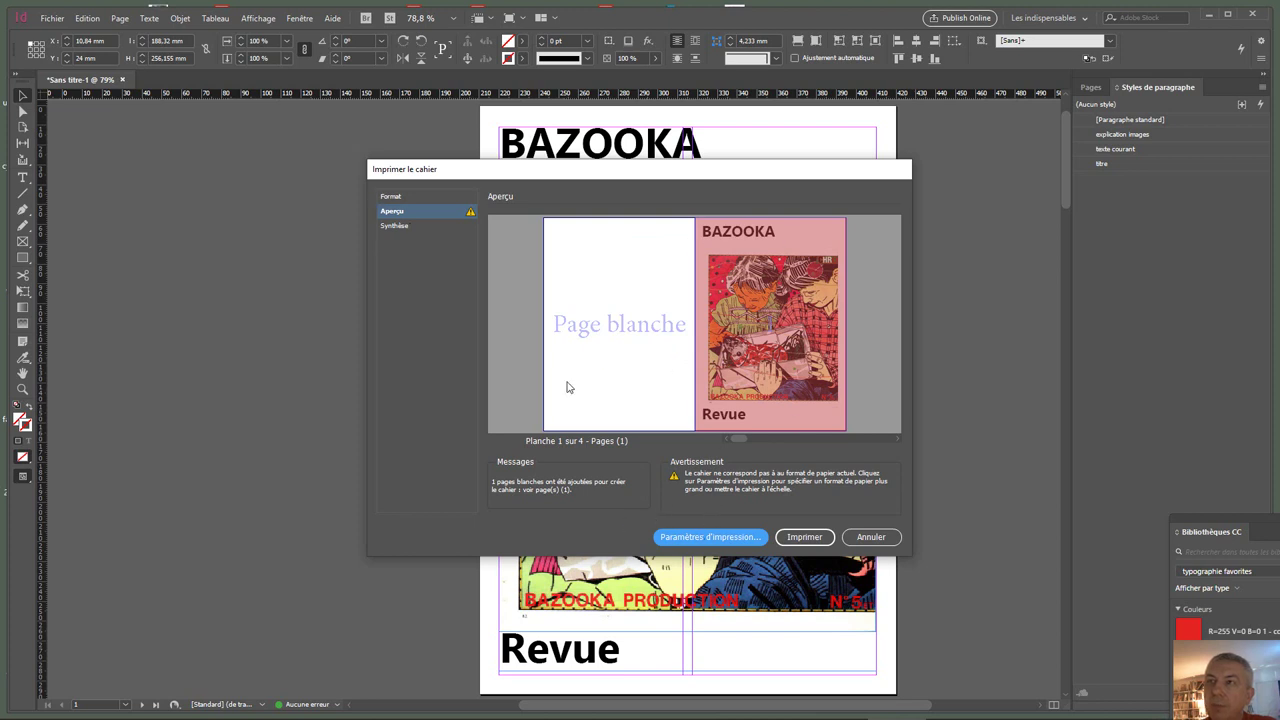
Step: Scale the booklet to fit the paper with the Ajuster option in the print settings
click(685, 538)
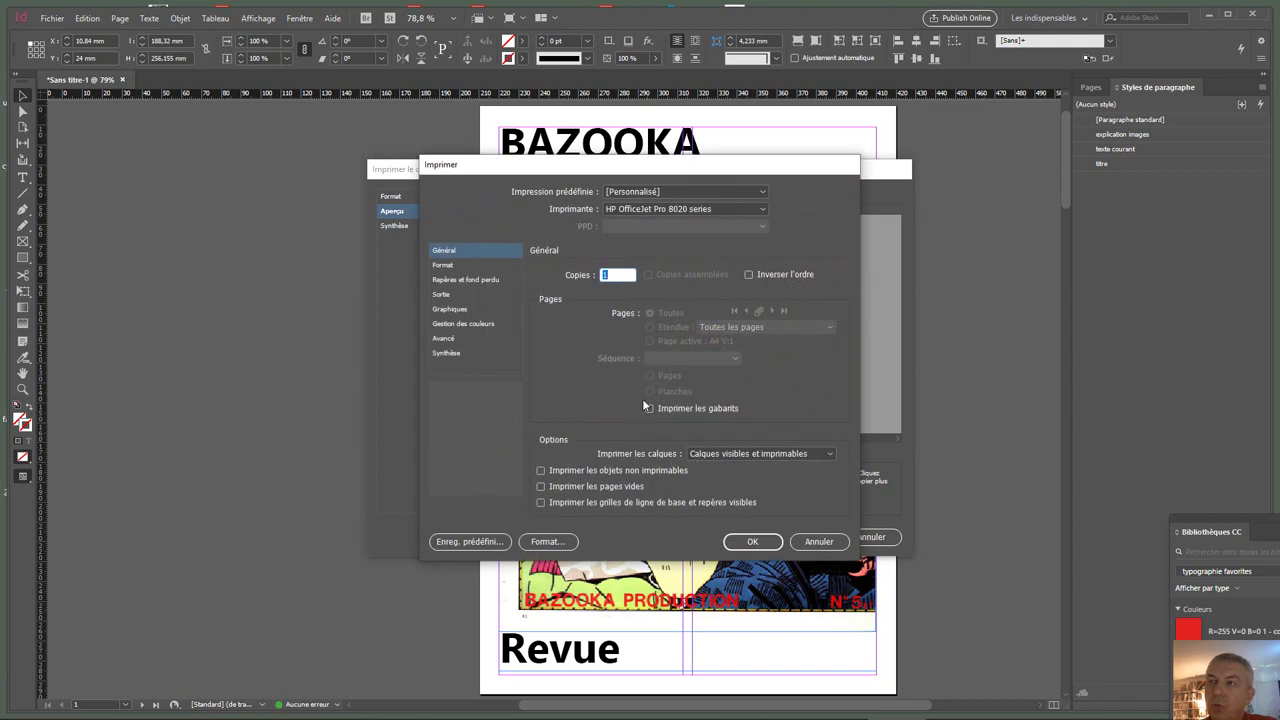
click(457, 262)
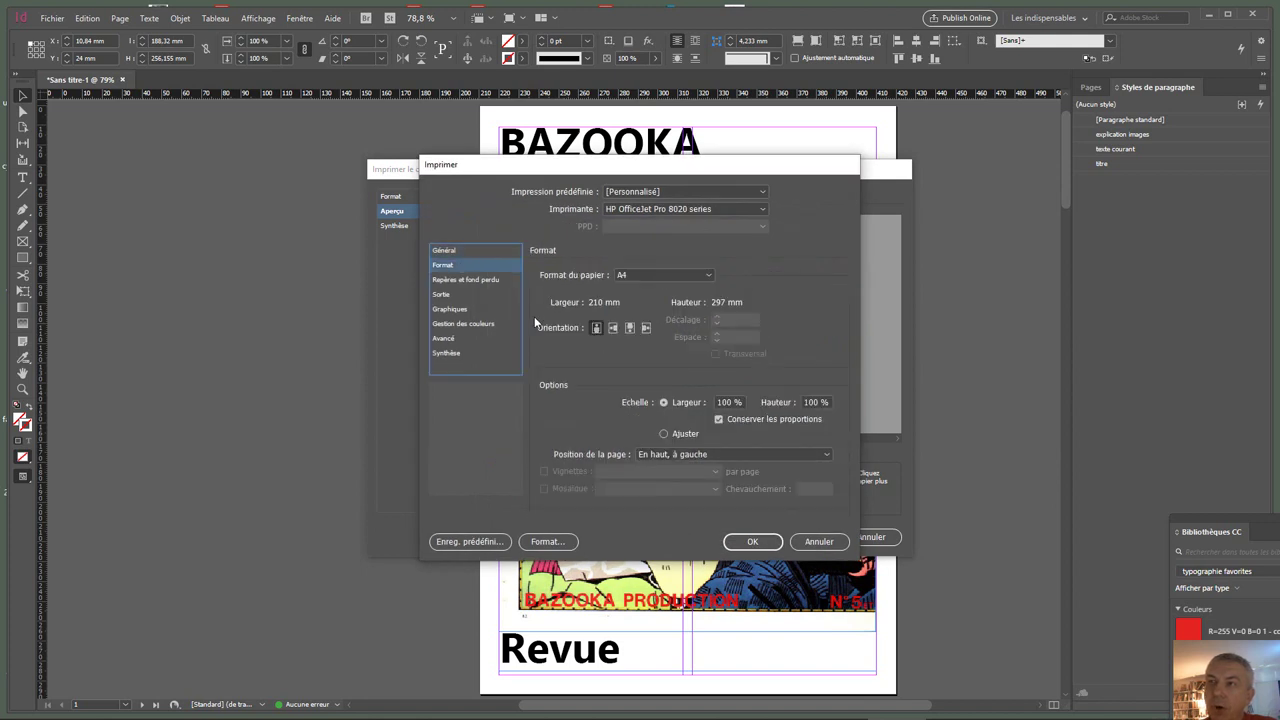
click(665, 433)
click(758, 541)
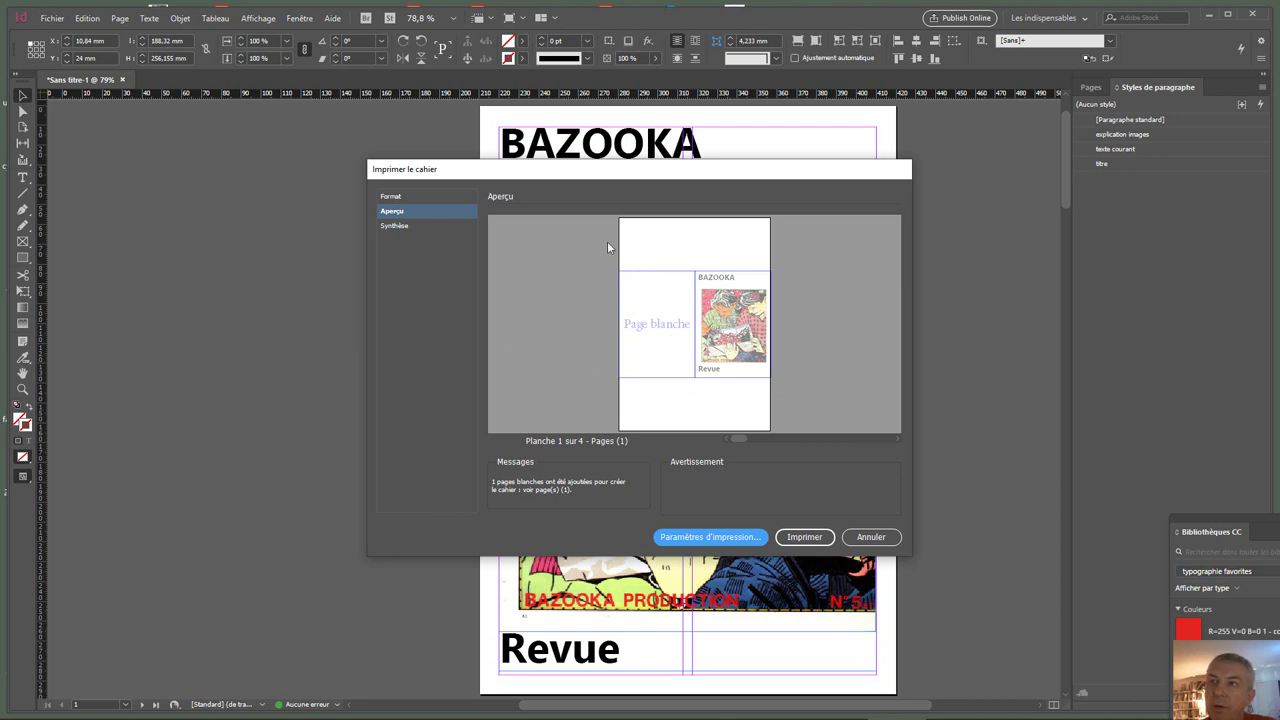
Step: Set the booklet's print orientation to landscape and start printing
click(398, 196)
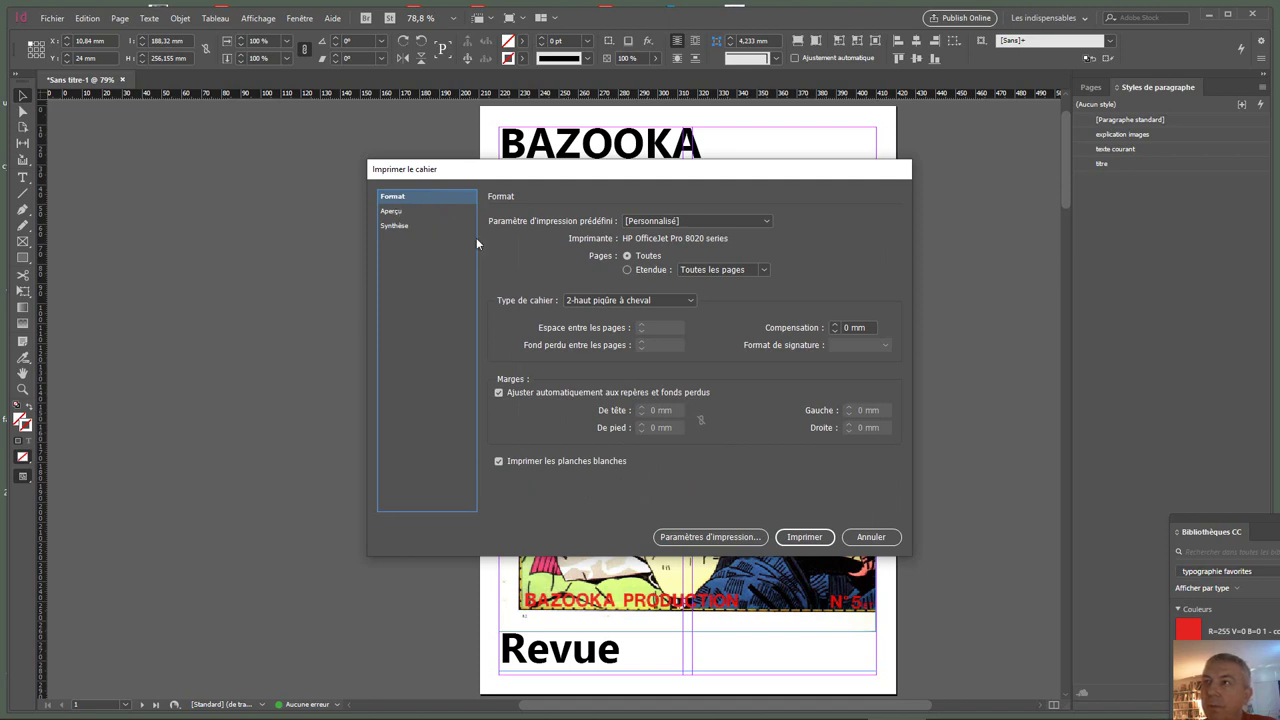
click(697, 540)
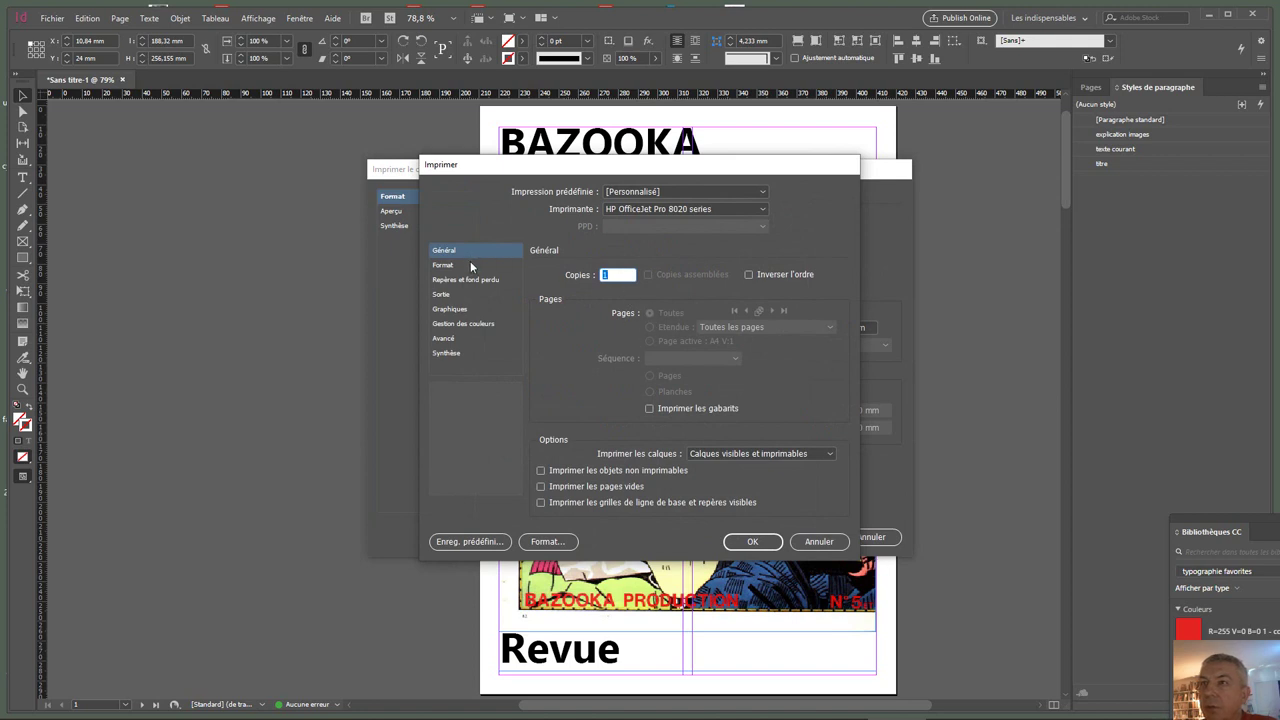
click(470, 263)
click(614, 327)
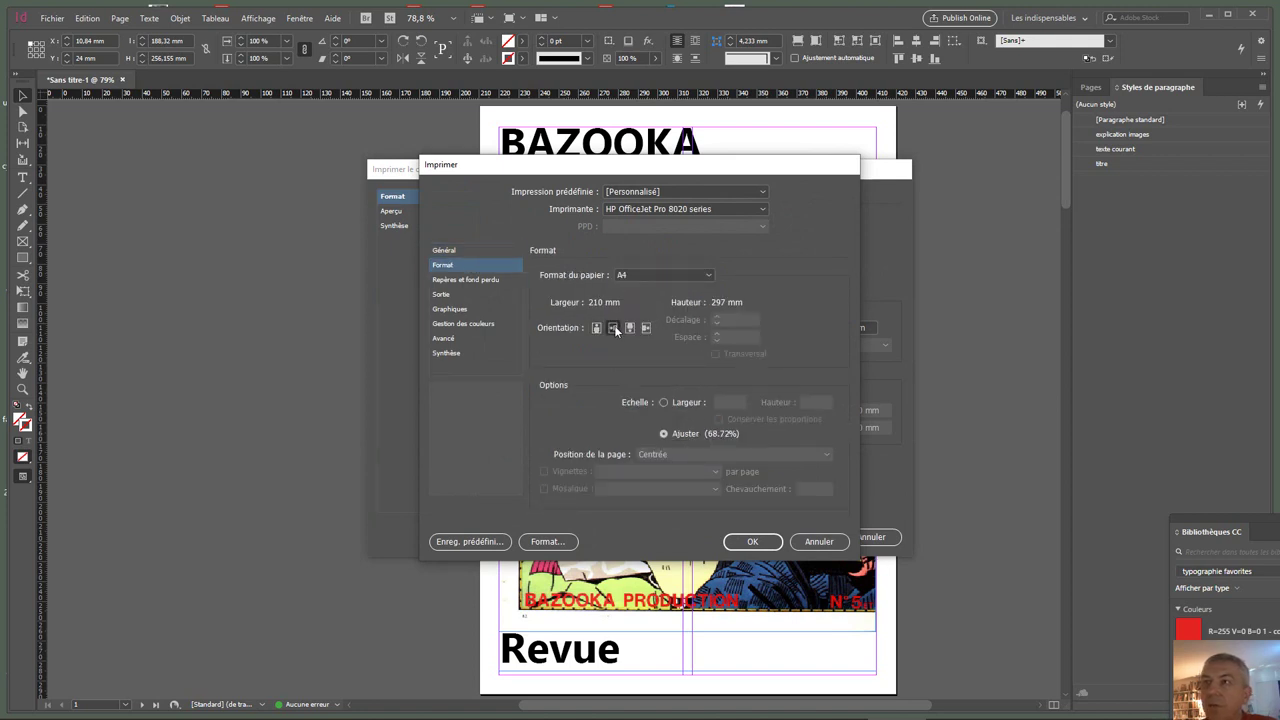
click(748, 543)
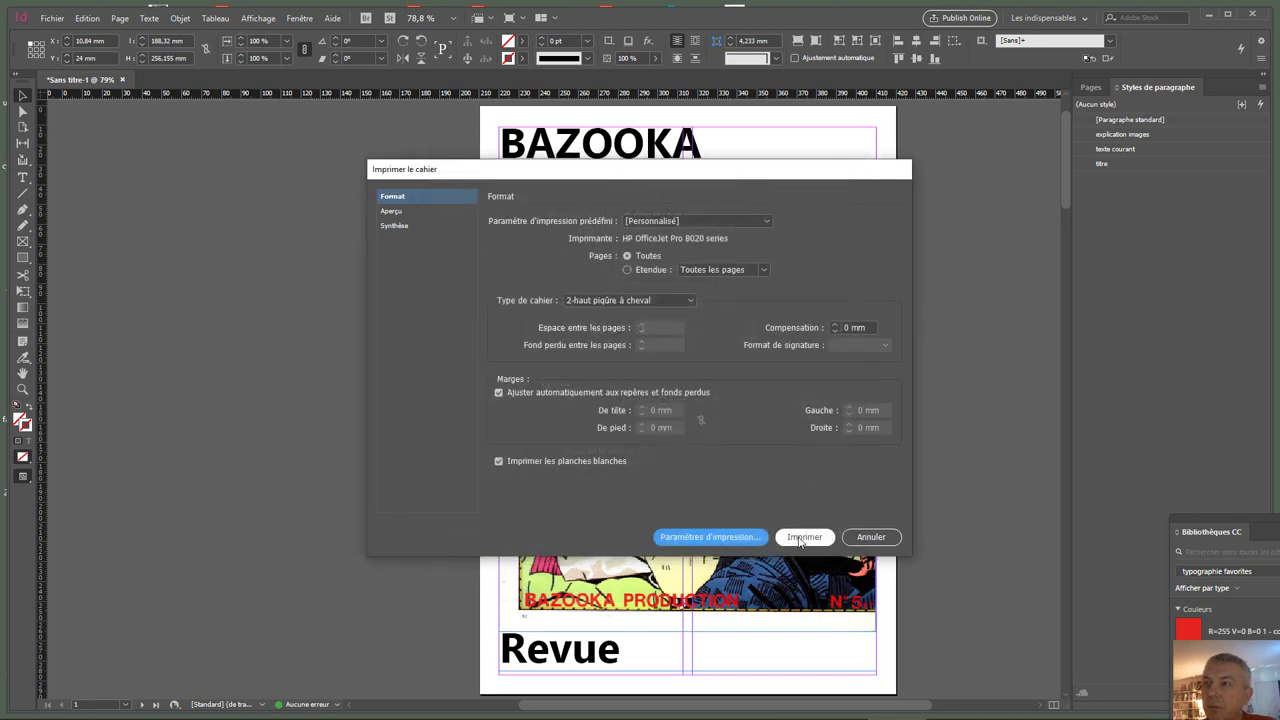
click(800, 539)
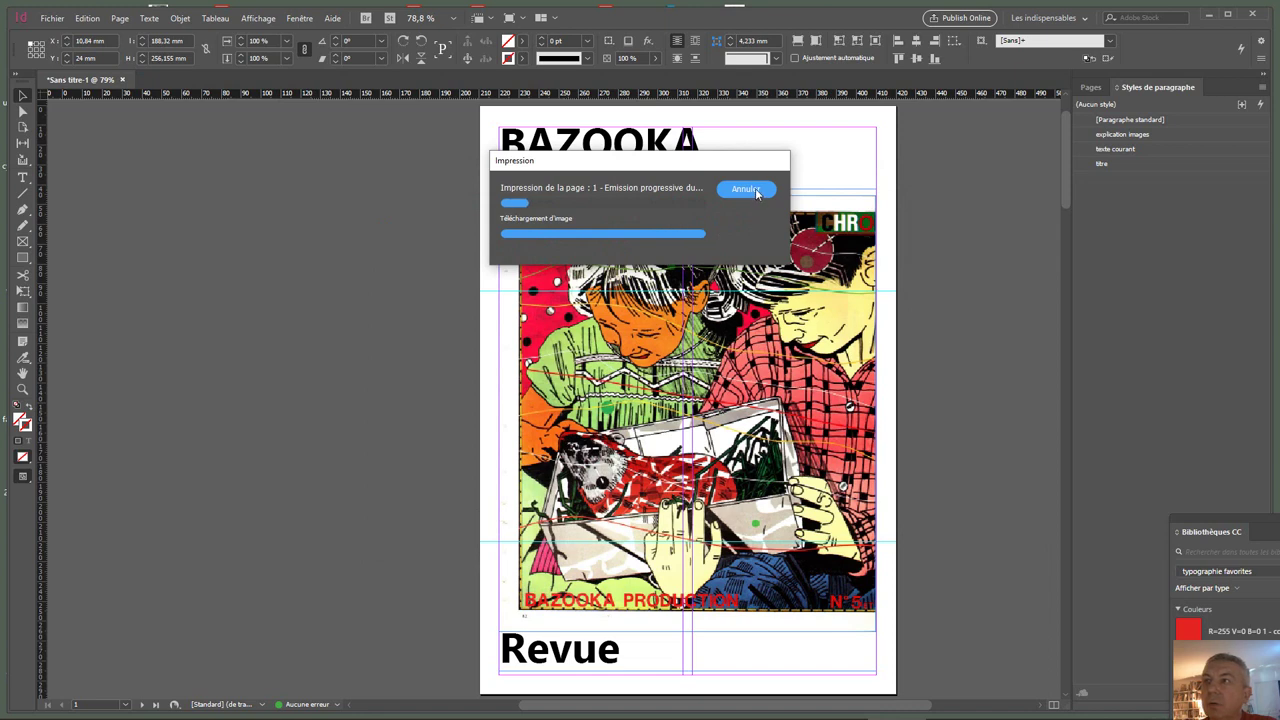
Step: Reopen the booklet print settings, check the spread preview and cancel without printing
click(53, 18)
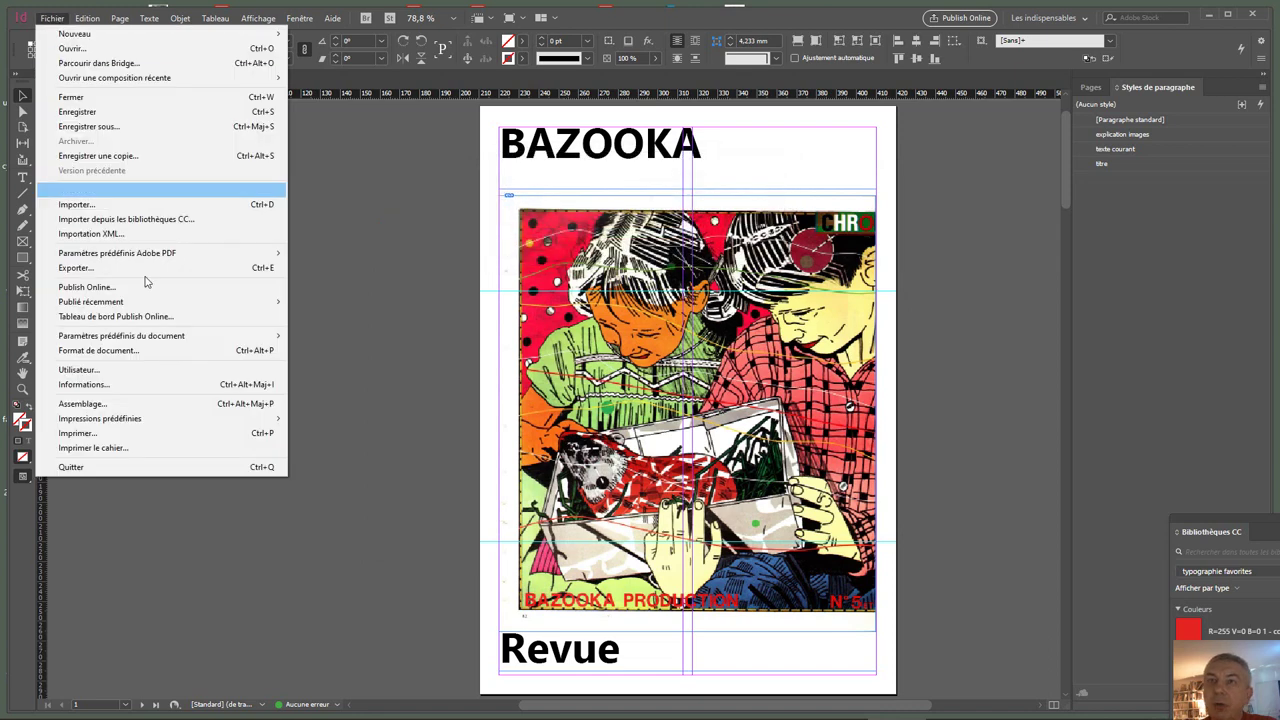
click(160, 449)
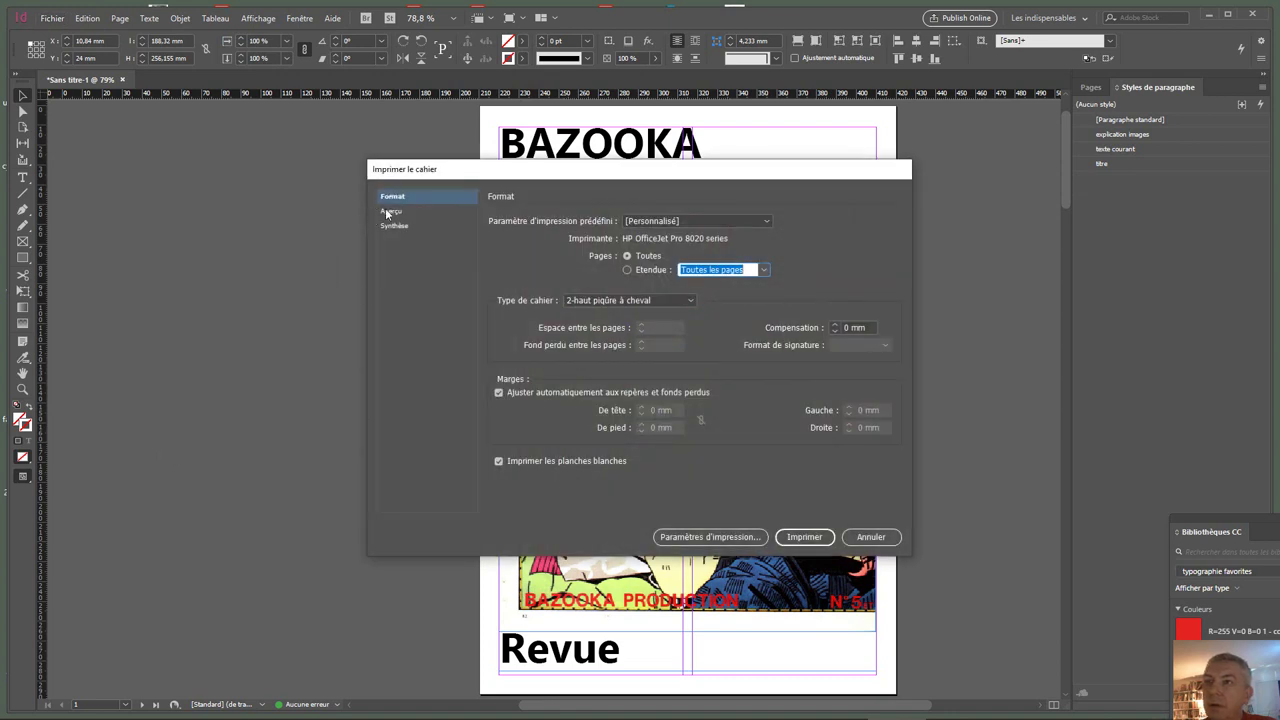
click(390, 211)
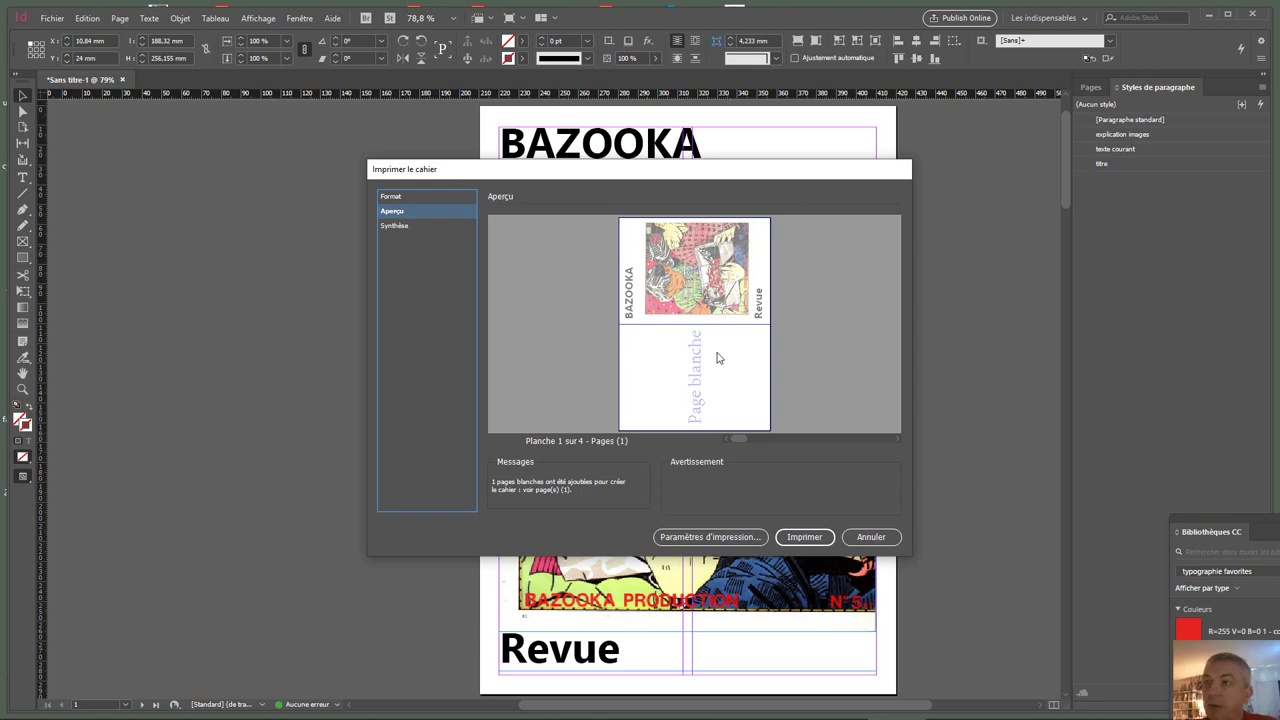
click(884, 540)
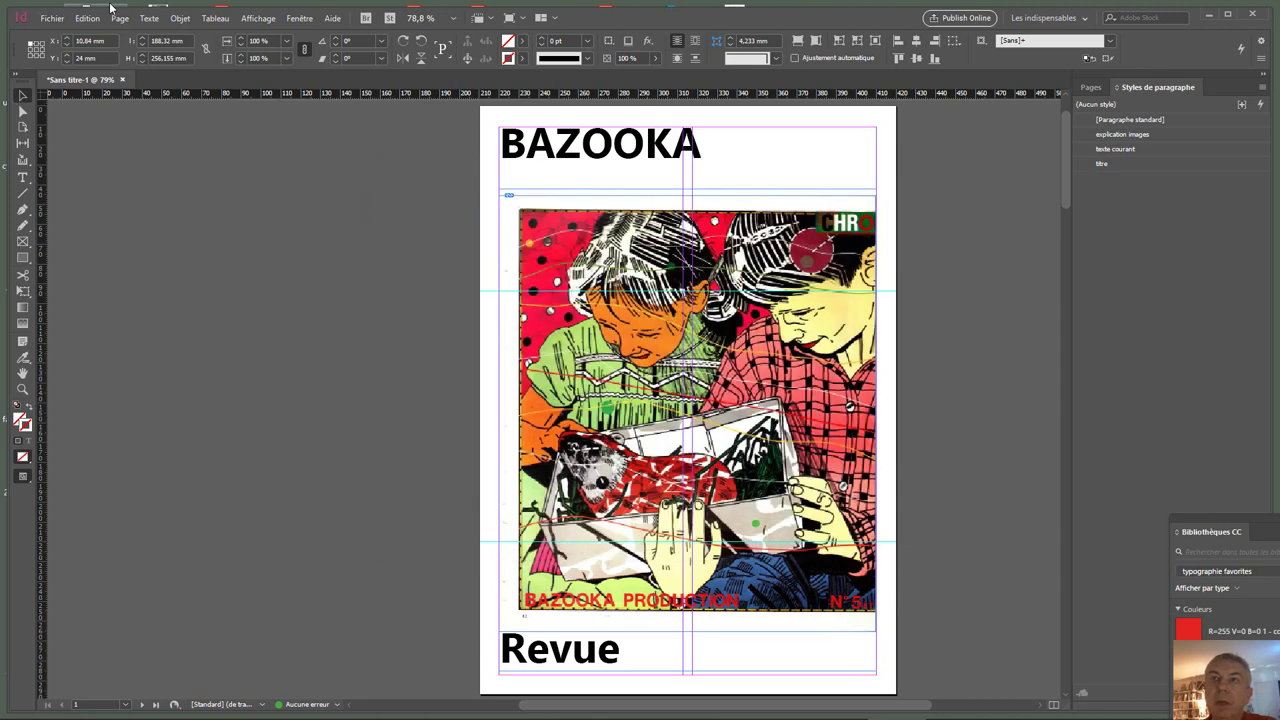
Step: Start packaging the magazine with the Assemblage command and agree to save the document first
click(52, 18)
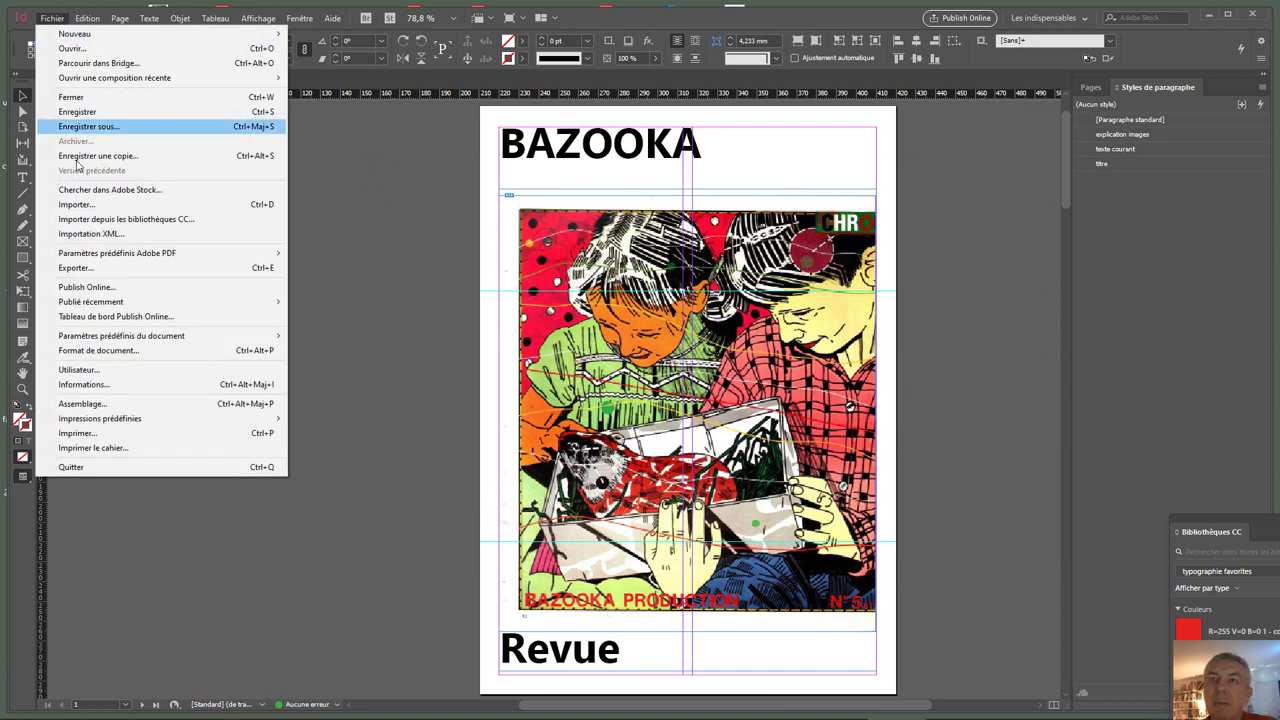
click(112, 404)
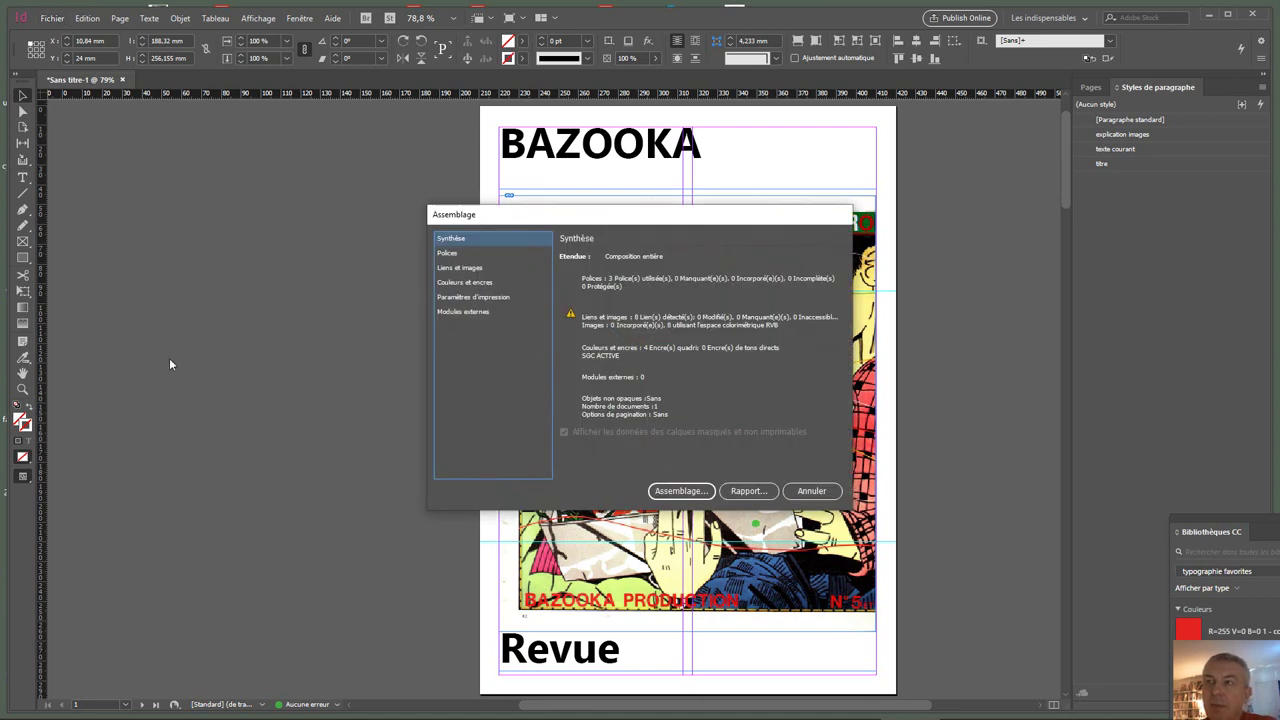
click(680, 491)
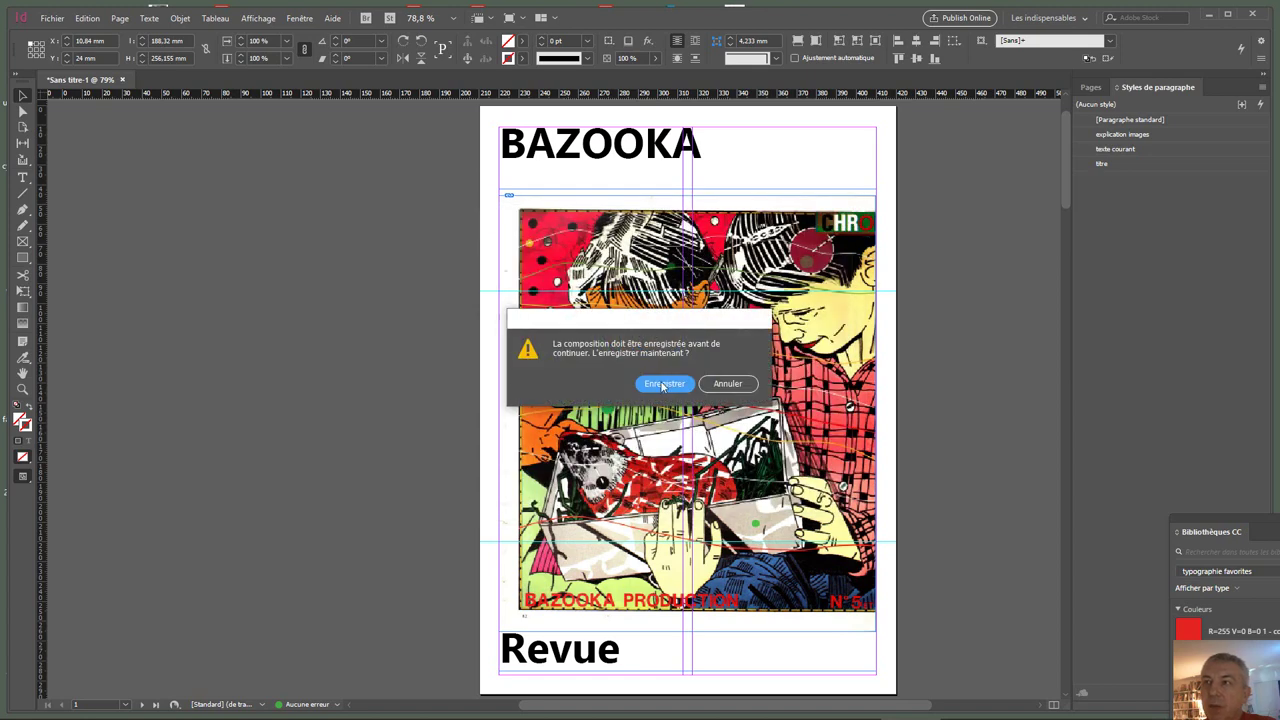
click(664, 387)
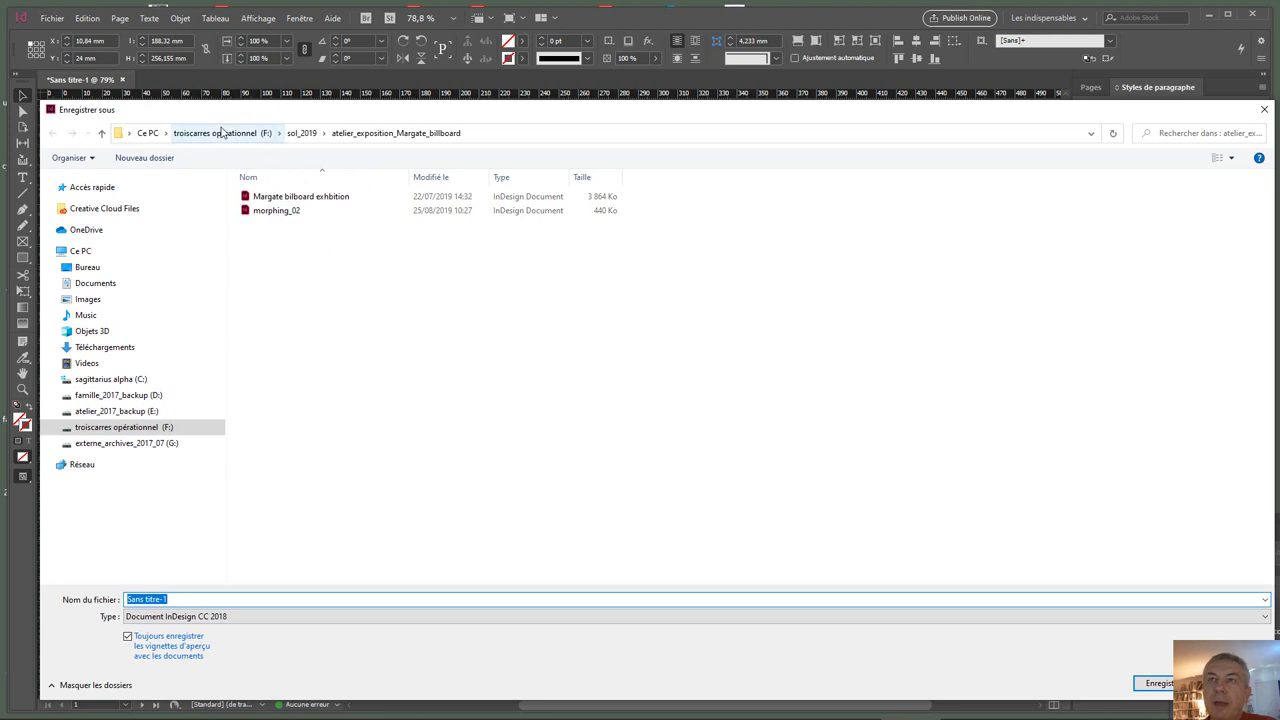
Step: Create a new folder named bazooka bis on the Bureau for saving the document
click(87, 268)
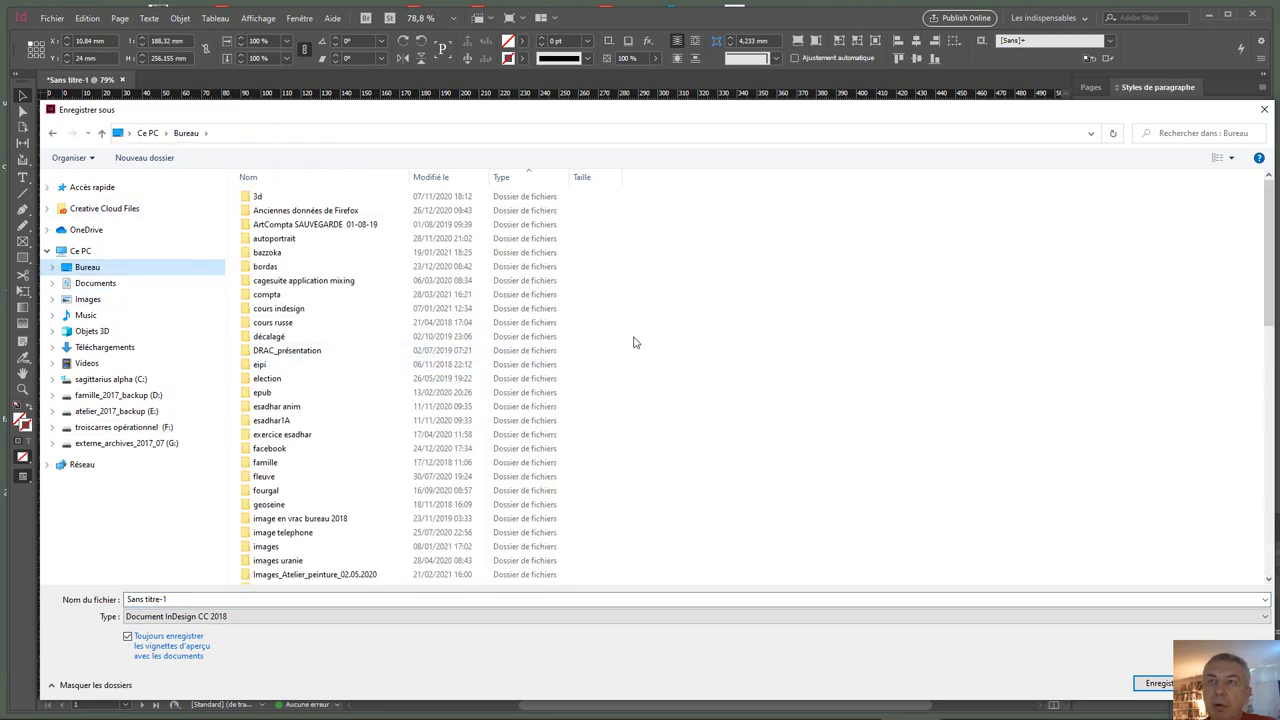
right_click(603, 331)
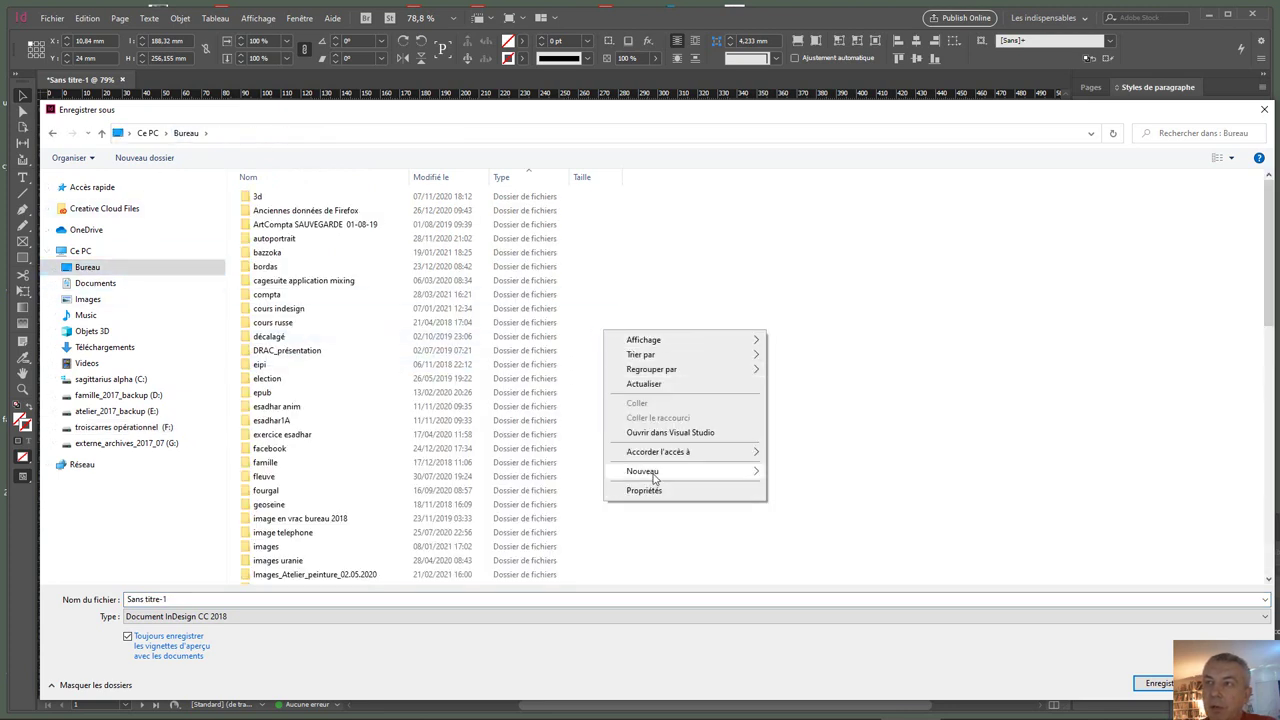
mouse_move(675, 474)
click(817, 476)
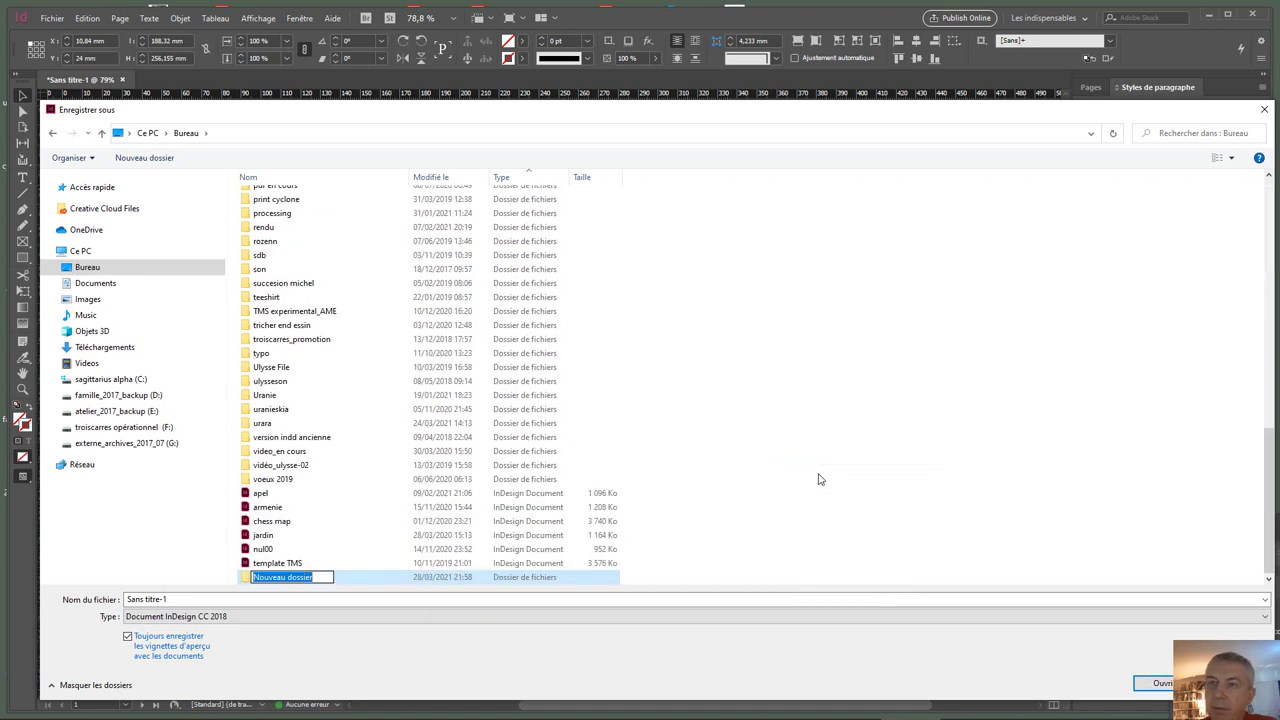
text(baz)
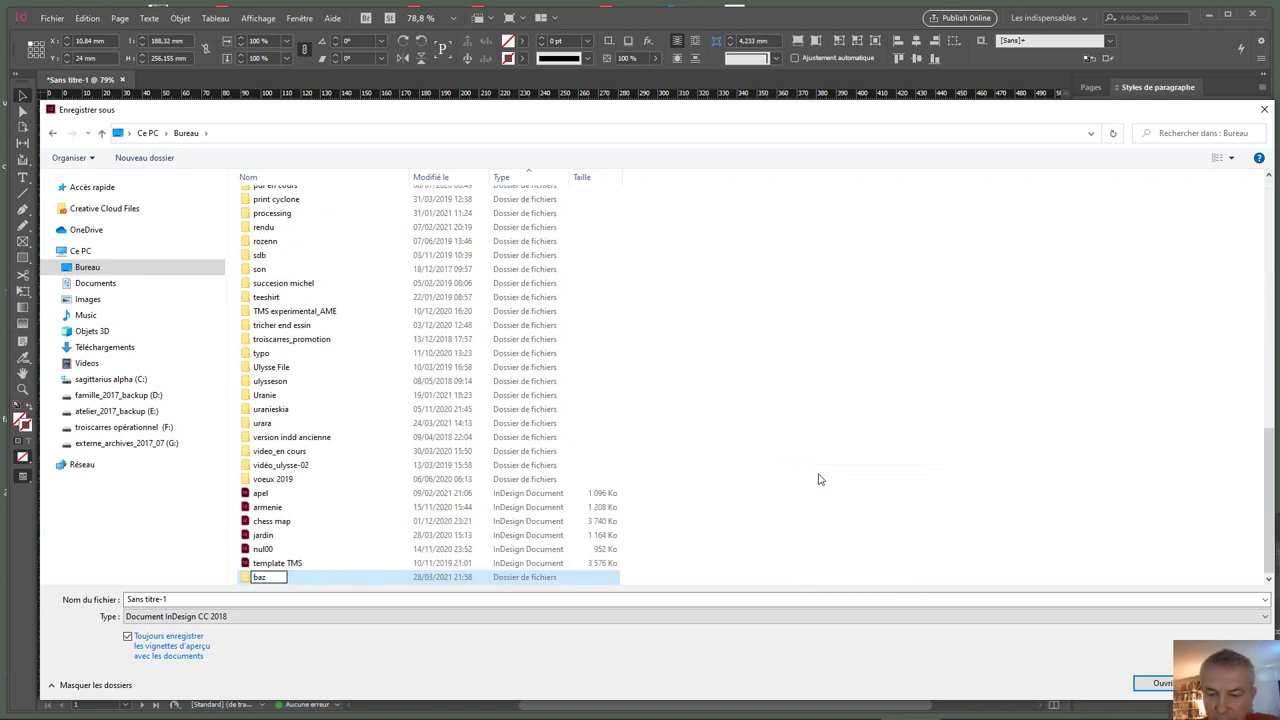
text(ooka bi)
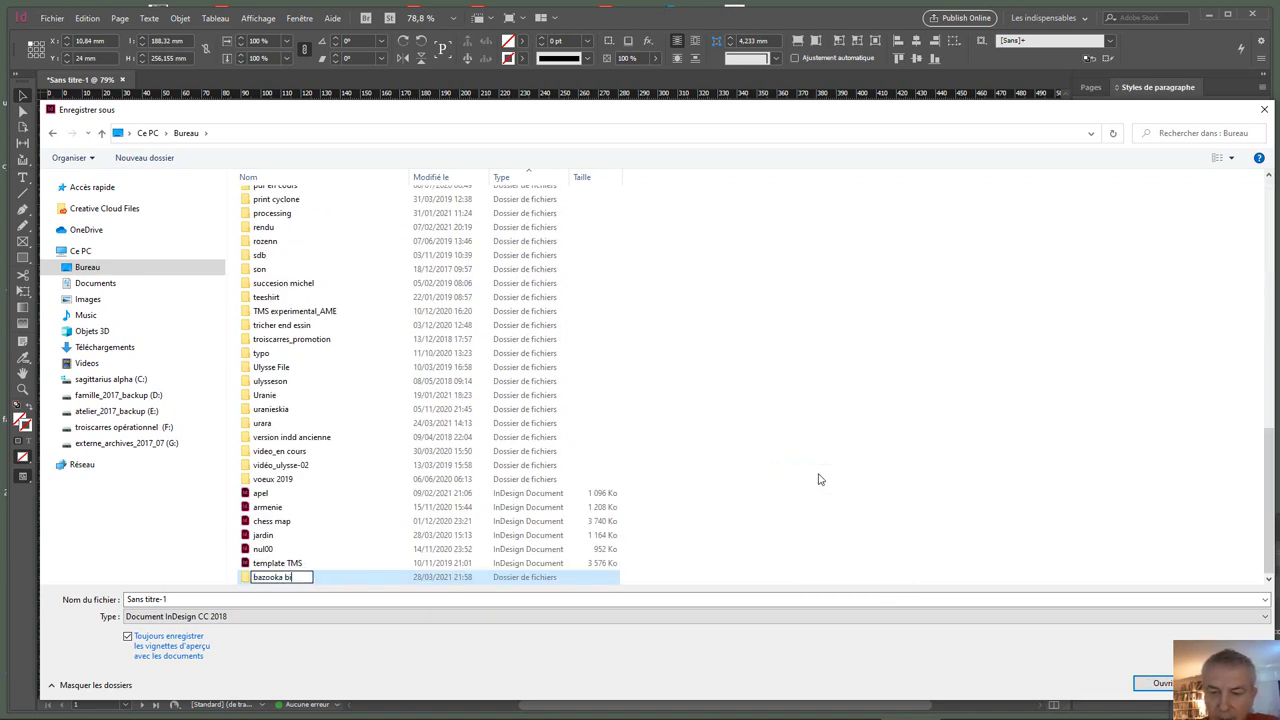
text(s)
key(Return)
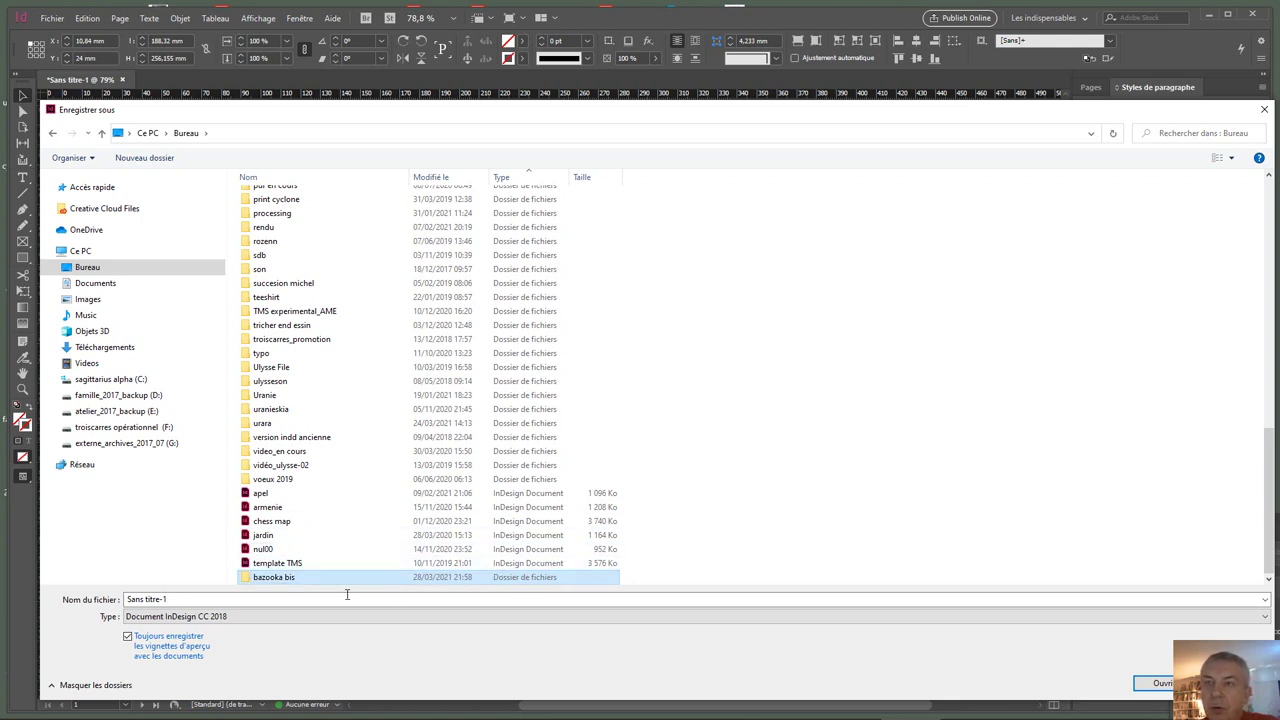
Step: Save the InDesign document as bazooka inside the bazooka bis folder
double_click(335, 580)
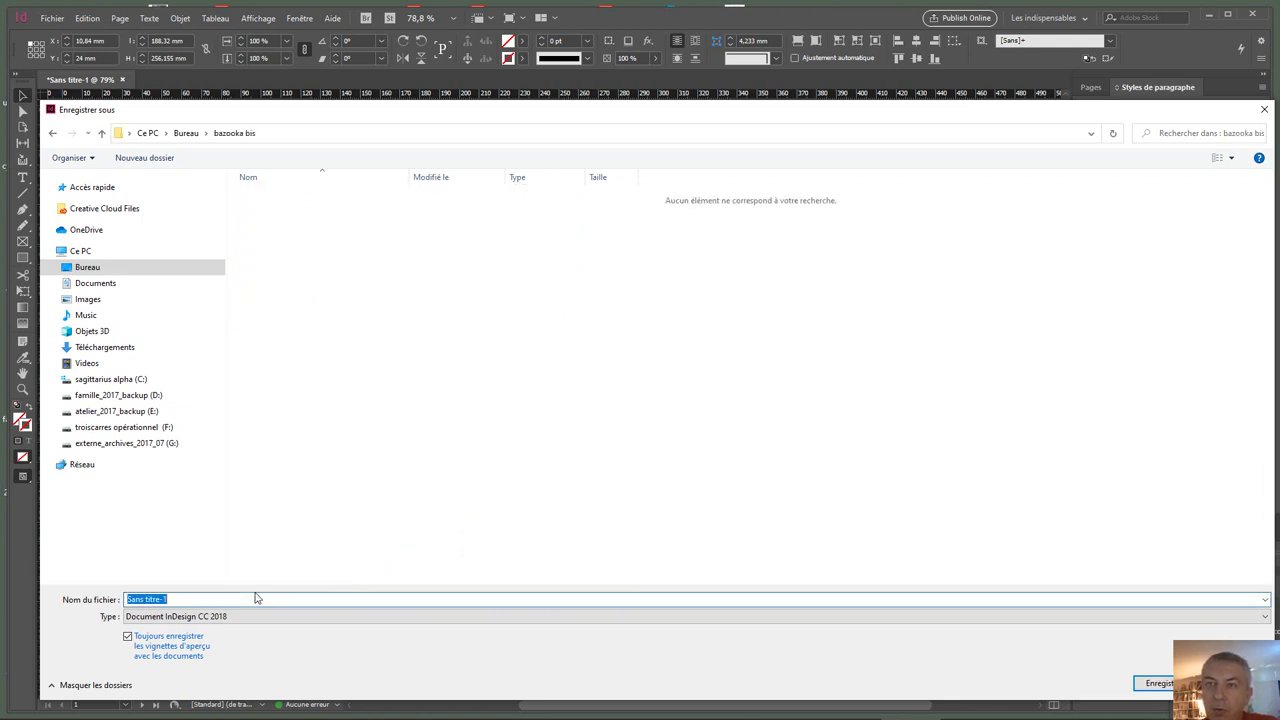
text(baz)
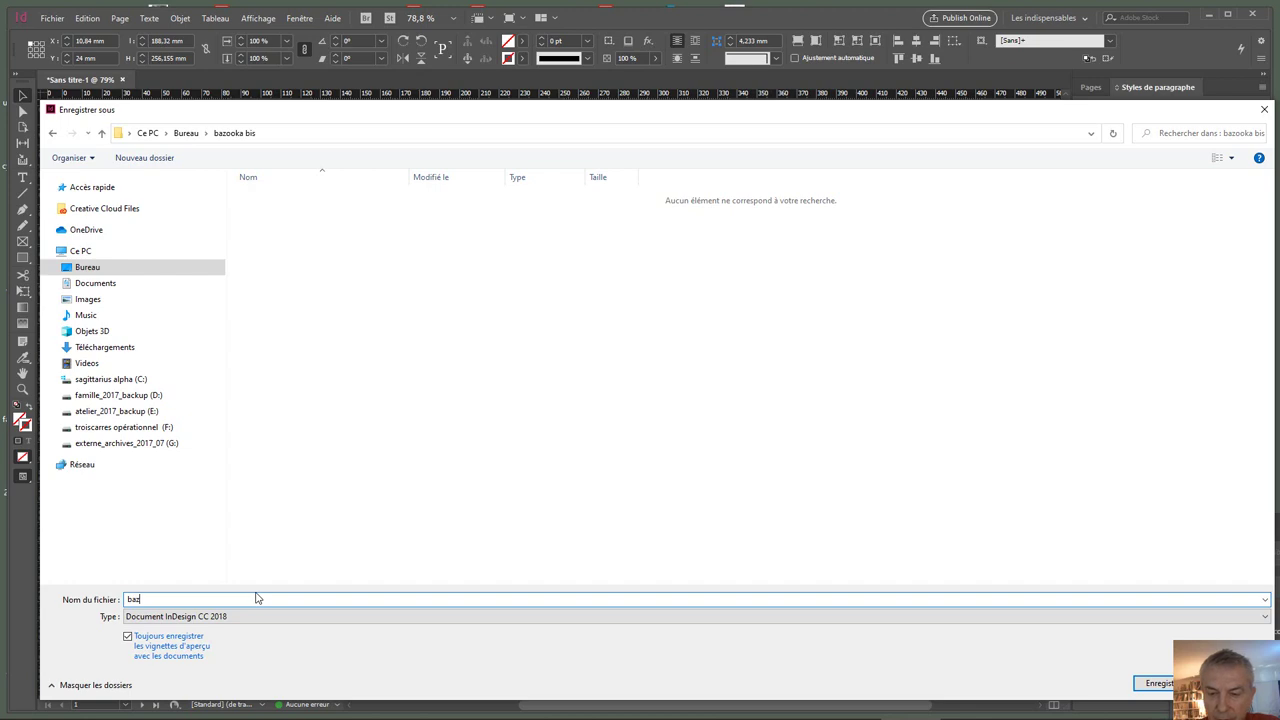
text(ooka)
key(Return)
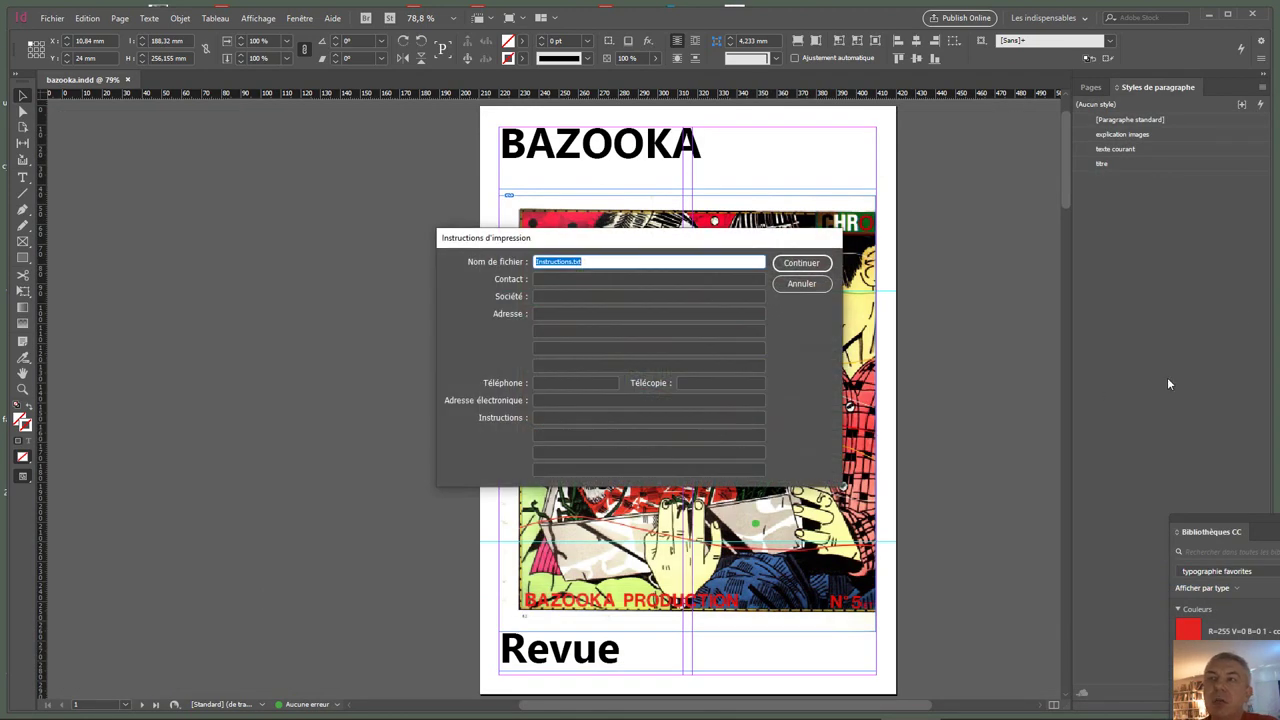
Step: Leave the printing instructions blank and package the document as Dossier bazooka in the bazooka bis folder, including fonts, linked graphics, IDML and PDF
click(808, 266)
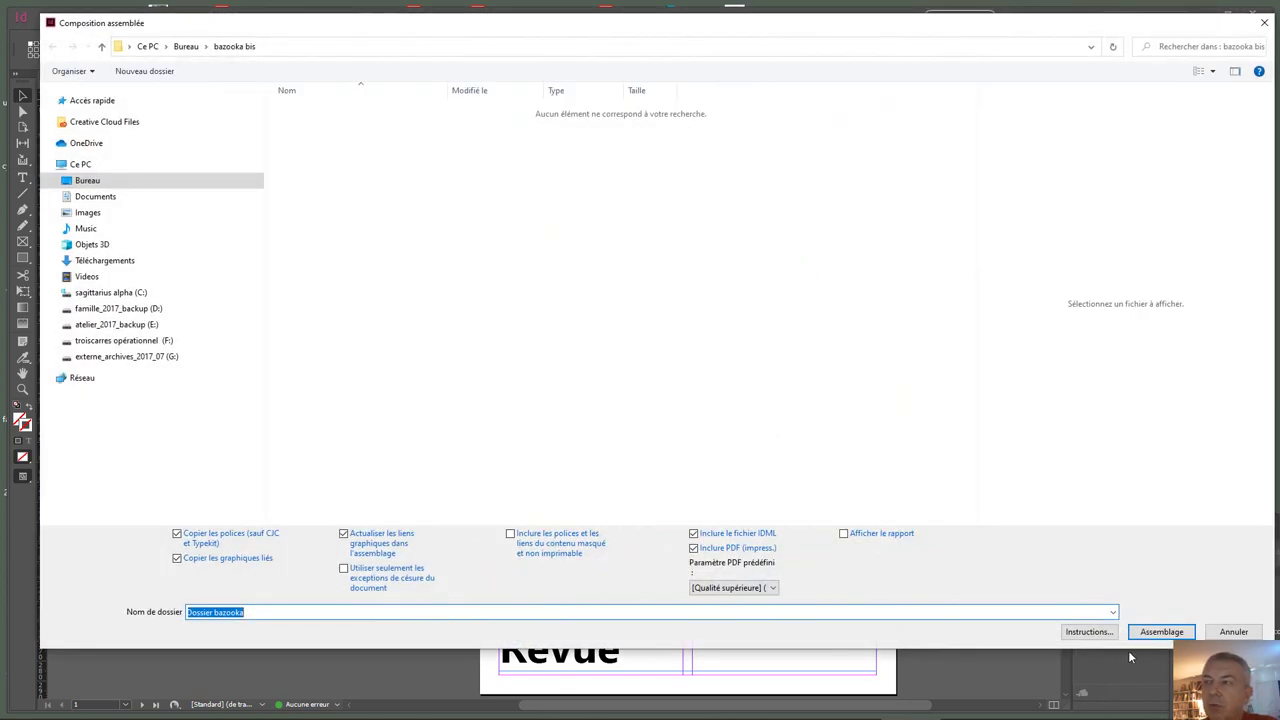
click(1156, 631)
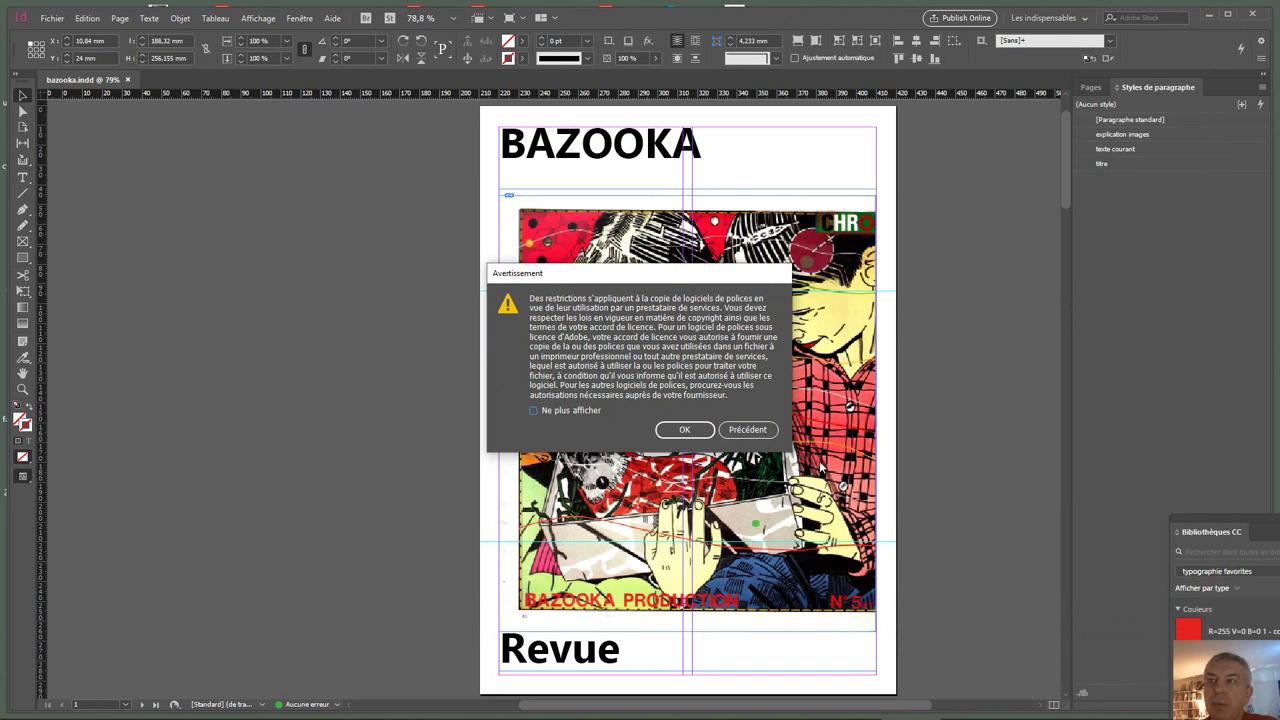
click(687, 429)
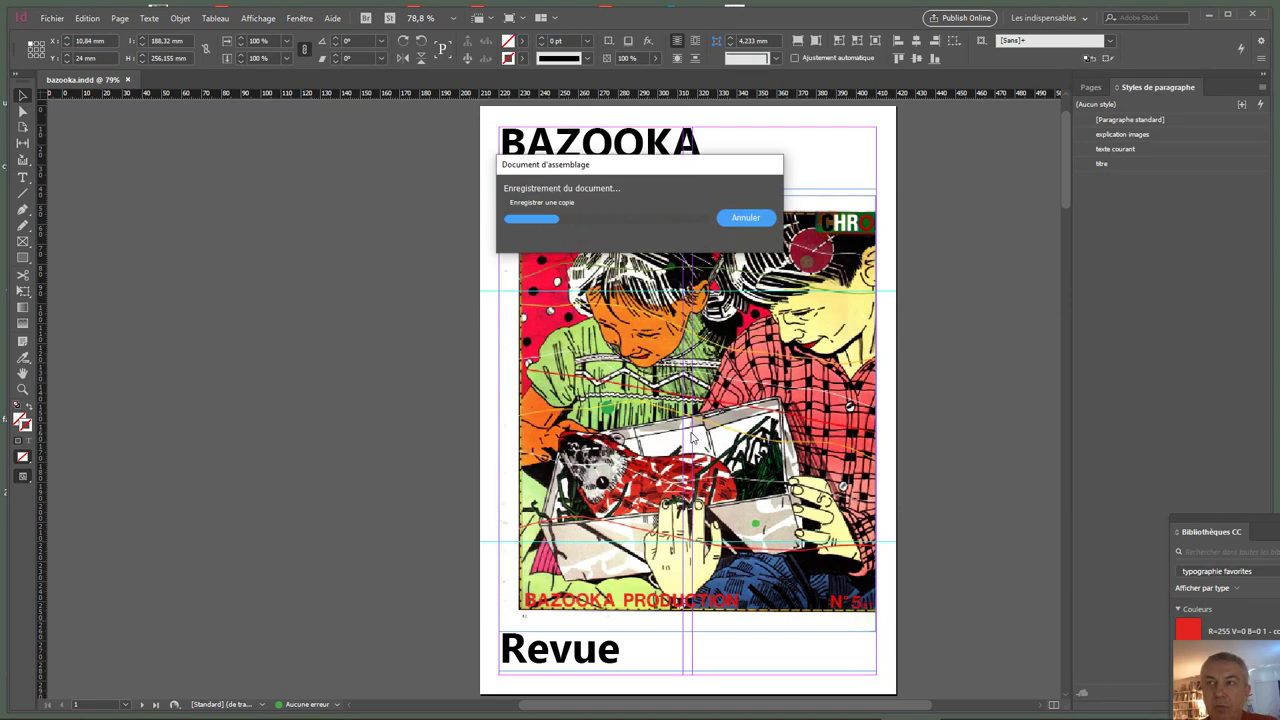